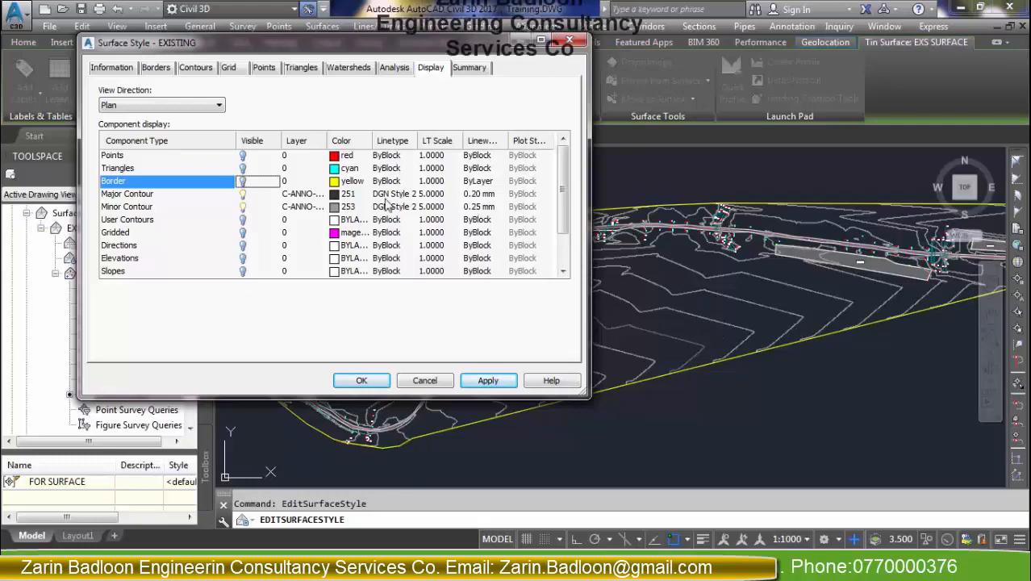
- Set the Major Contour color to index 31 in the EXISTING surface style and apply it, keeping the Minor Contour color
left_click(339, 194)
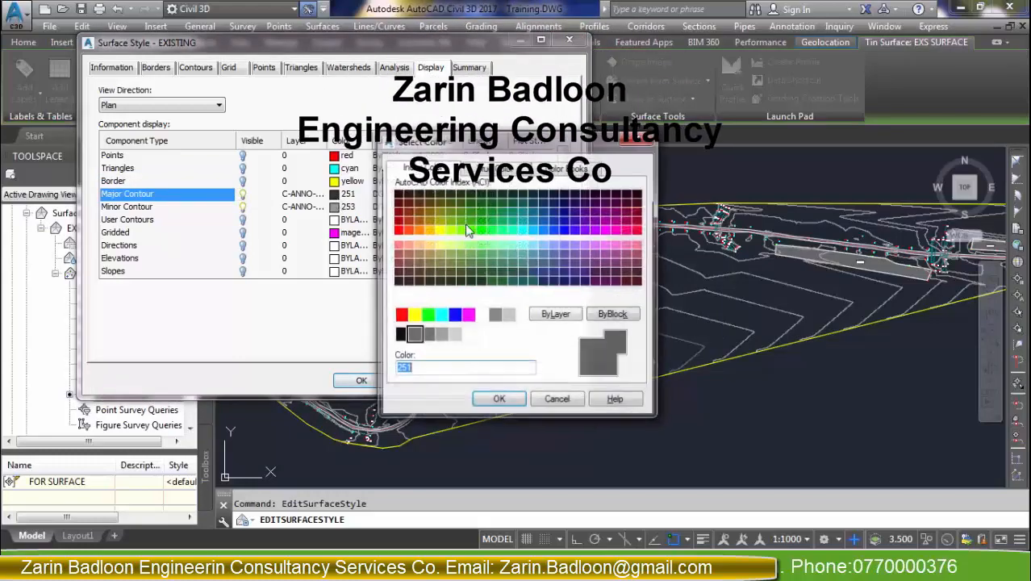
left_click(417, 245)
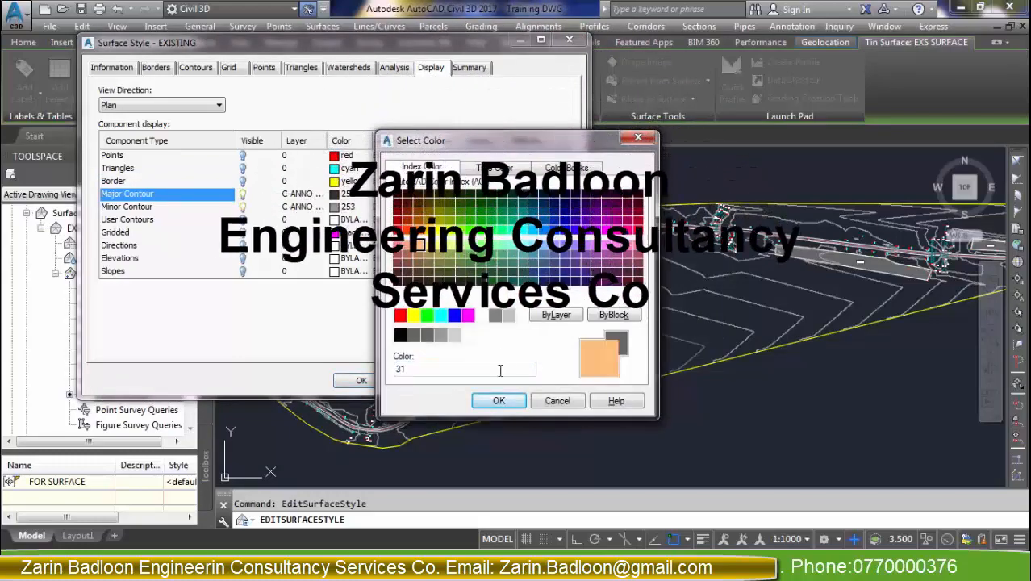
left_click(499, 400)
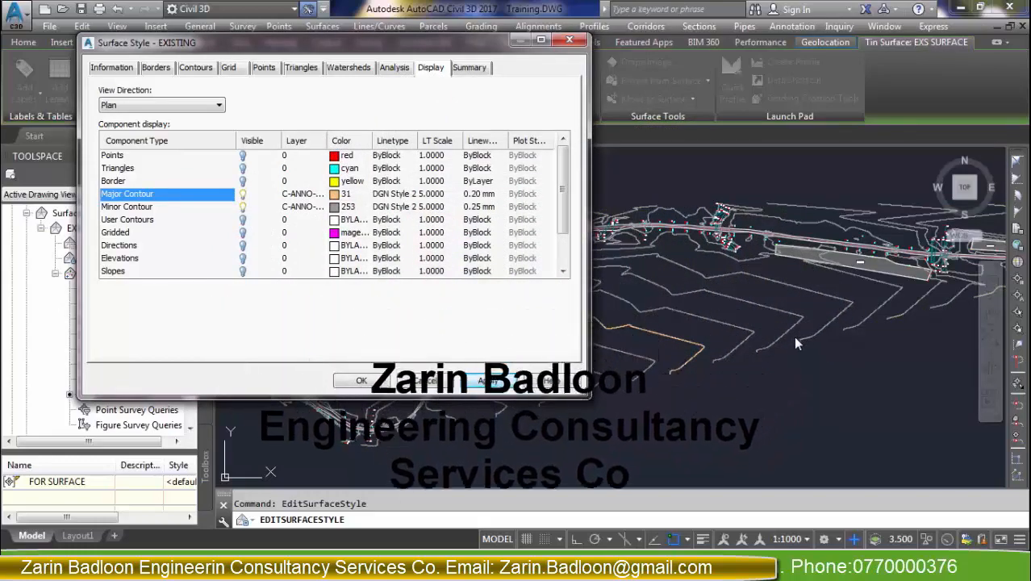
left_click(333, 209)
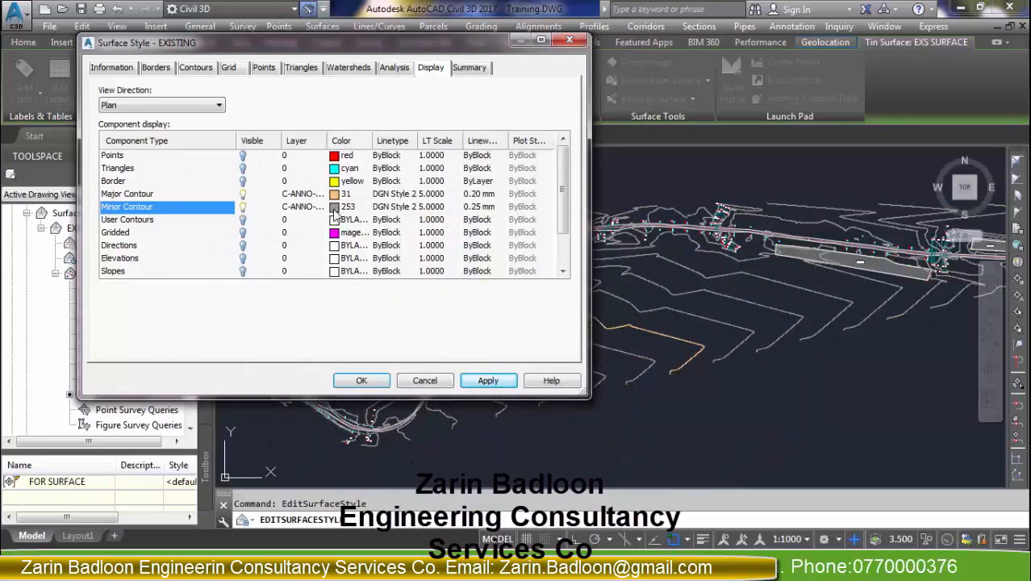
left_click(555, 401)
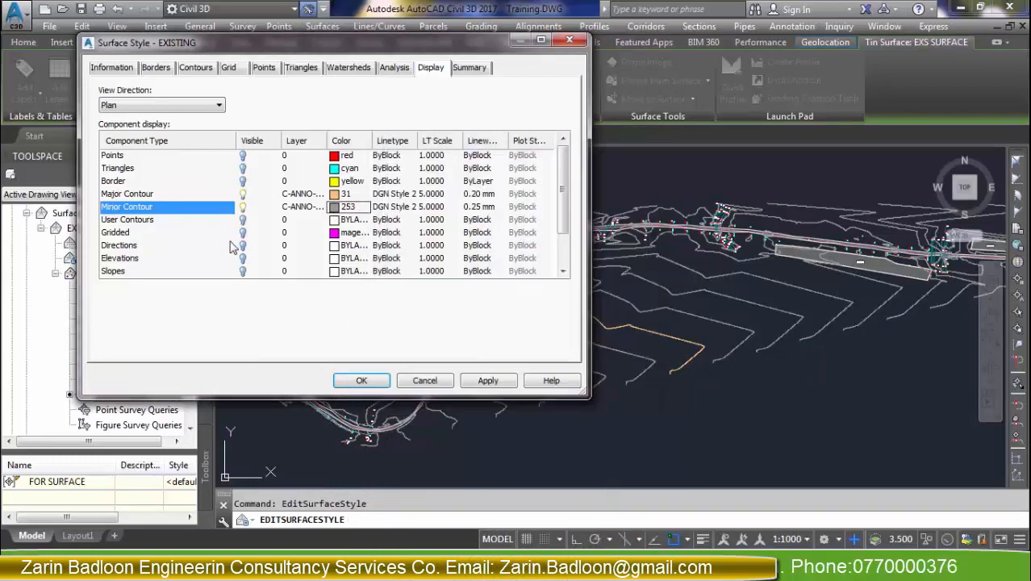
- Make the Watersheds component visible in the surface style's plan display and apply it
scroll(563, 242, "down", 3)
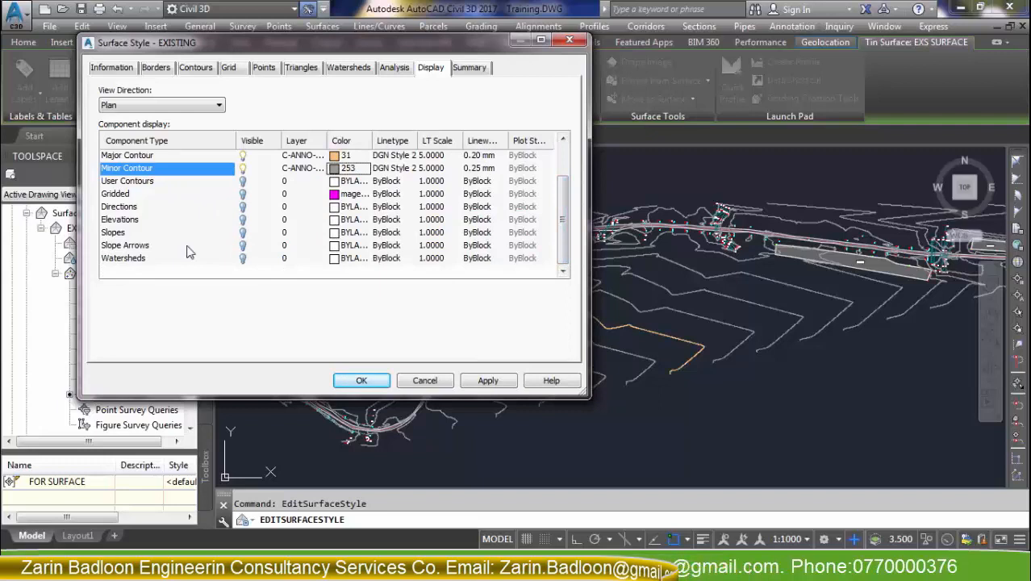
left_click(242, 260)
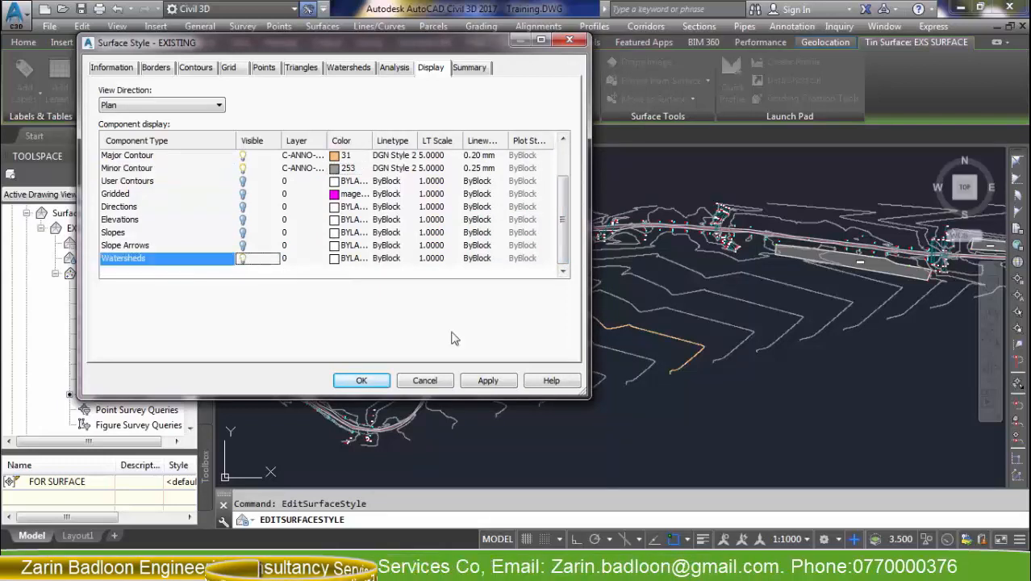
left_click(488, 380)
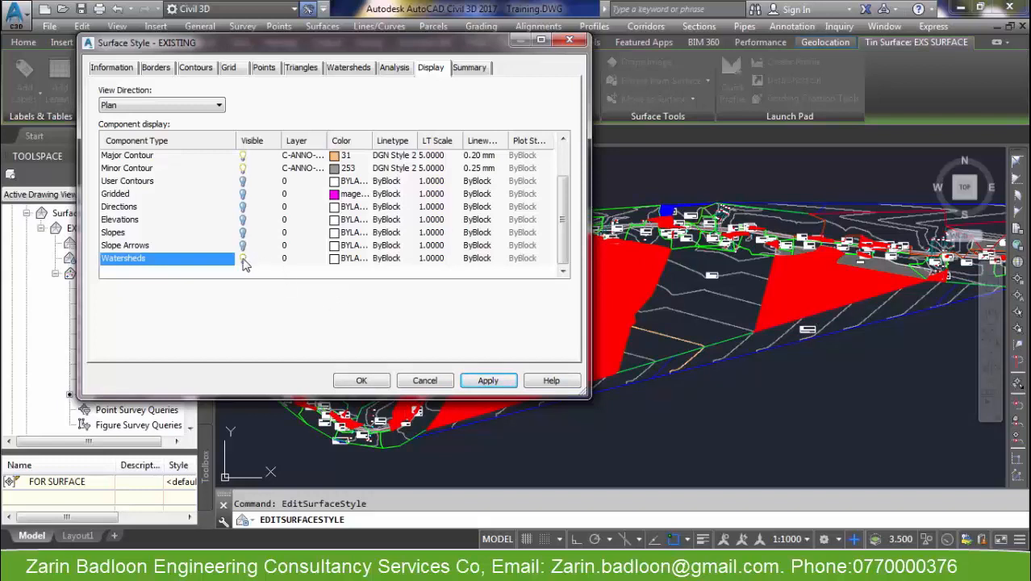
- Hide the Watersheds component, make Slope Arrows visible instead, and apply the surface style
left_click(244, 247)
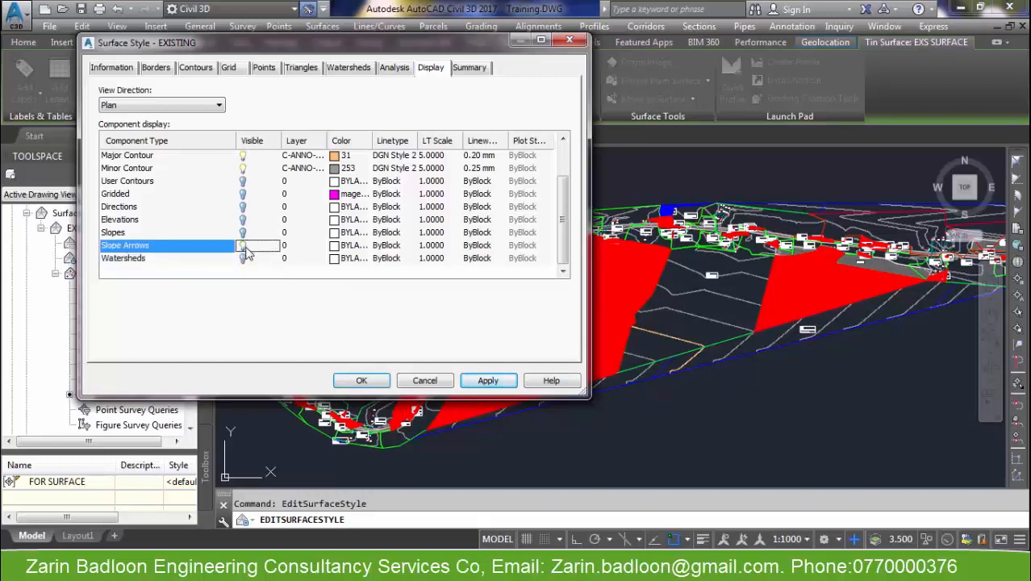
left_click(490, 381)
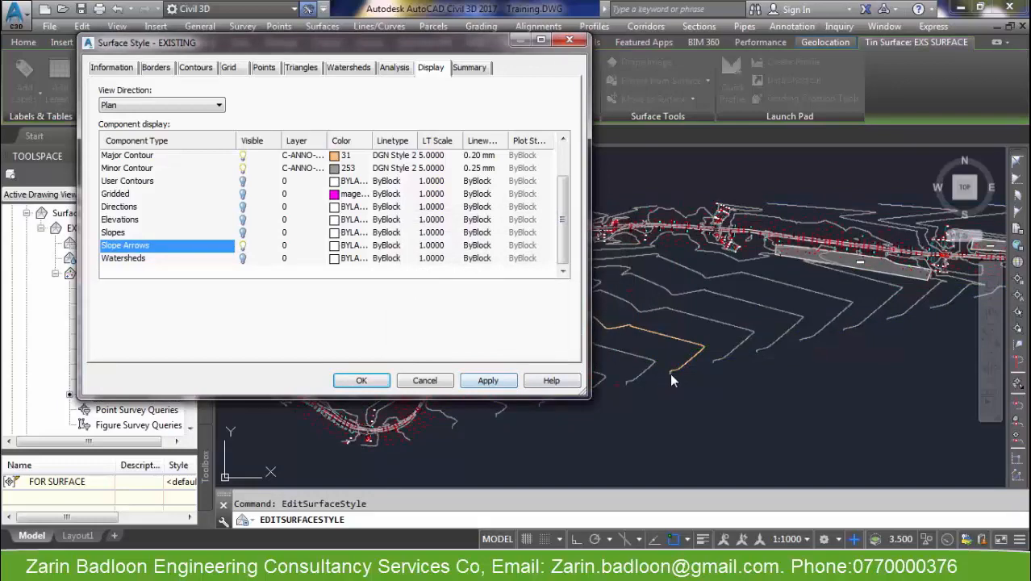
left_click(388, 384)
key("Escape")
- Examine the slope arrows on the surface along the road corridor
scroll(678, 267, "up", 5)
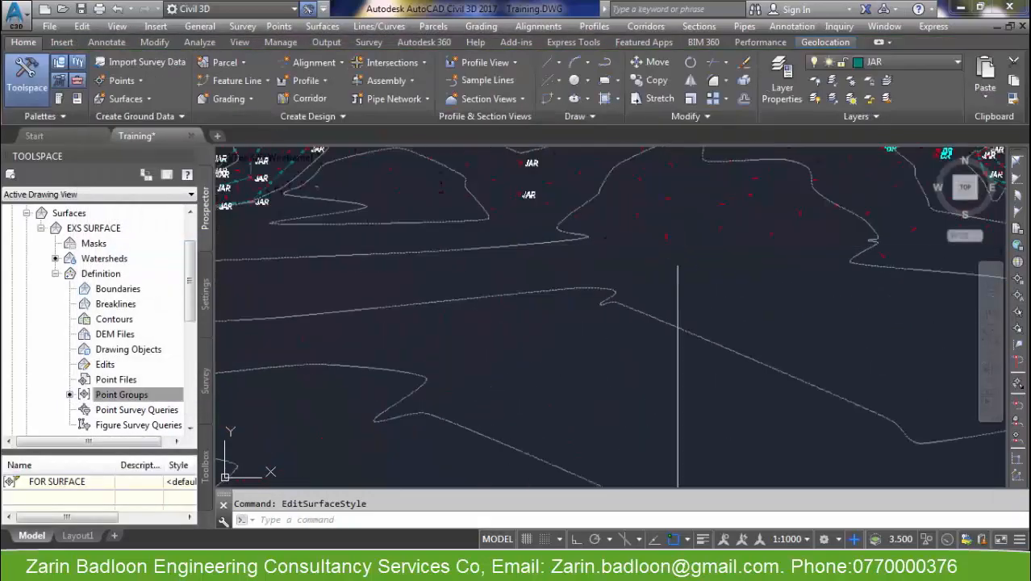
scroll(677, 266, "down", 3)
scroll(694, 286, "up", 6)
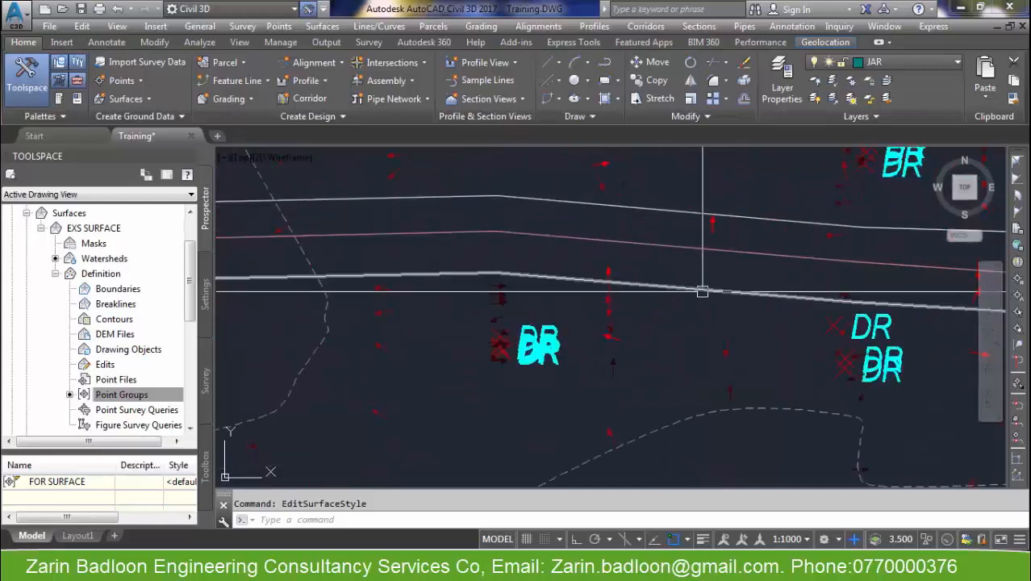
scroll(658, 323, "down", 8)
scroll(659, 323, "up", 6)
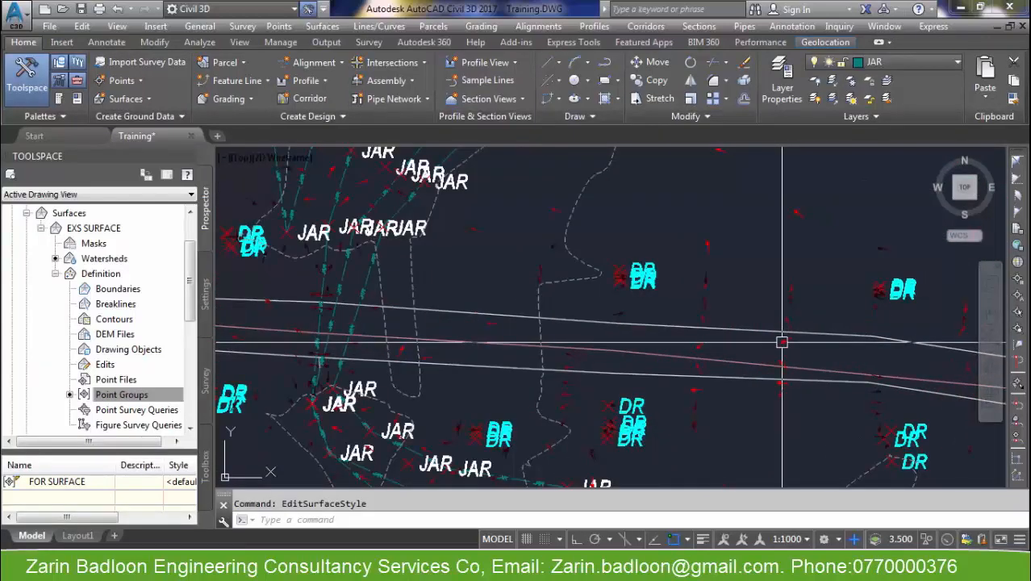
left_click(790, 353)
left_click(913, 451)
scroll(765, 337, "down", 4)
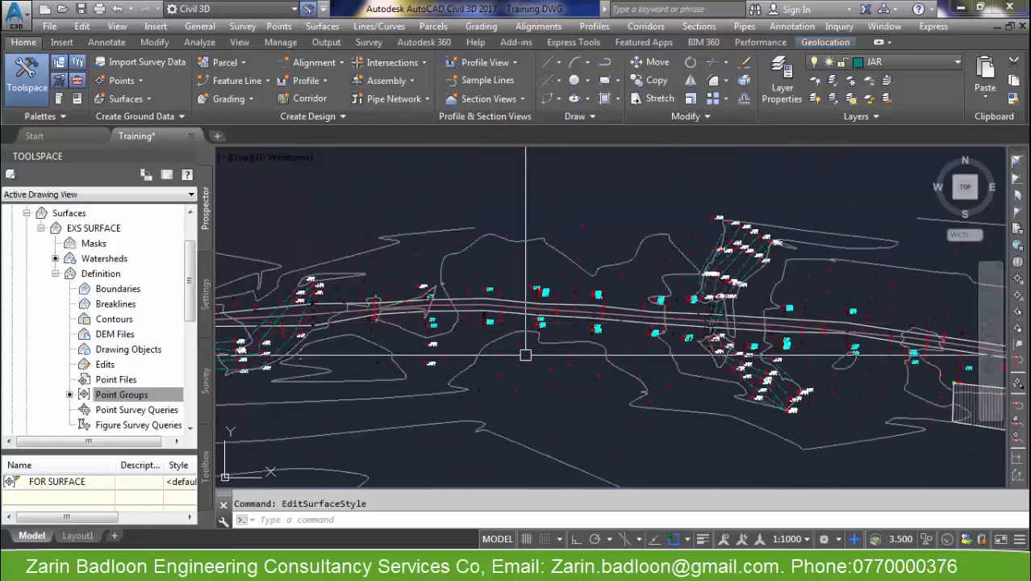
- Edit EXS SURFACE's style to show the Slopes component and hide Slope Arrows, and apply it
left_click(575, 344)
right_click(575, 343)
left_click(650, 292)
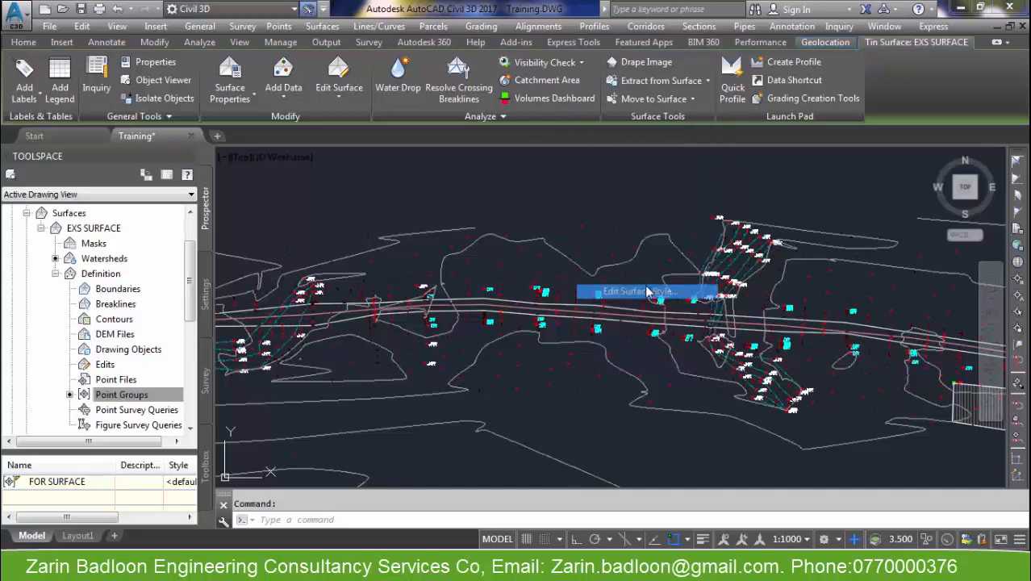
scroll(258, 279, "down", 1)
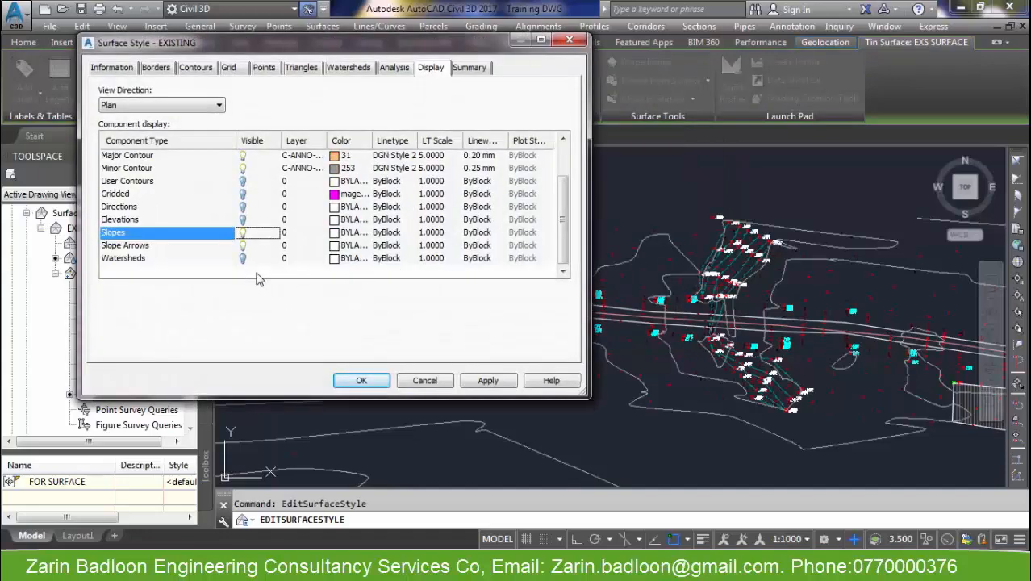
left_click(244, 246)
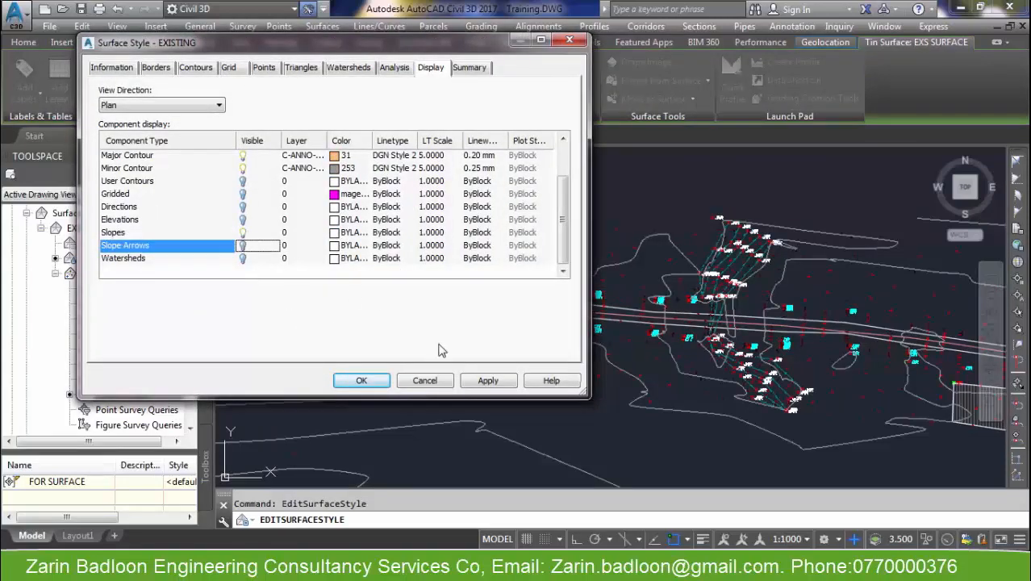
left_click(484, 384)
left_click(384, 381)
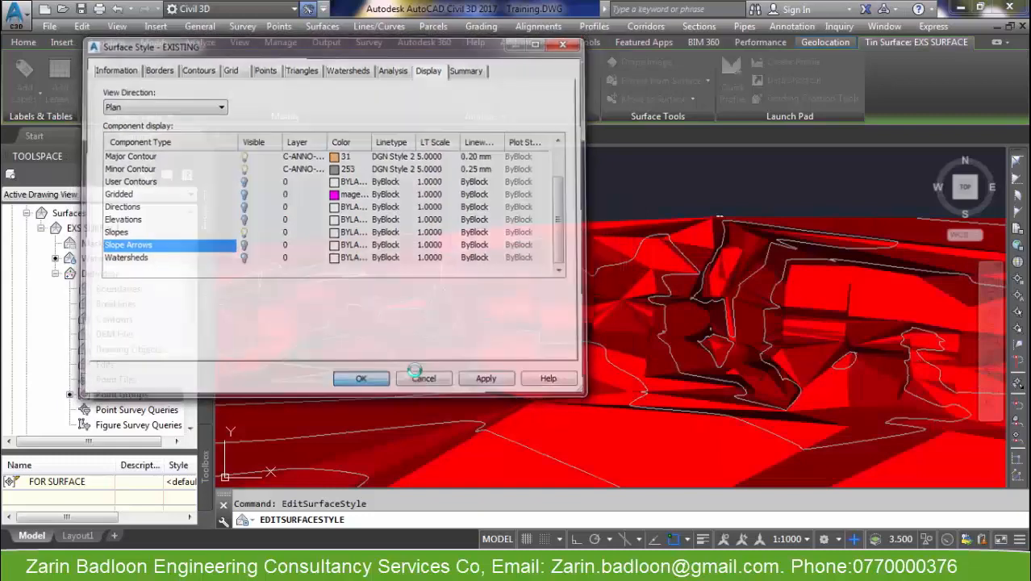
- Edit EXS SURFACE's style to hide the Slopes component and show Elevations, and apply it
scroll(735, 279, "up", 5)
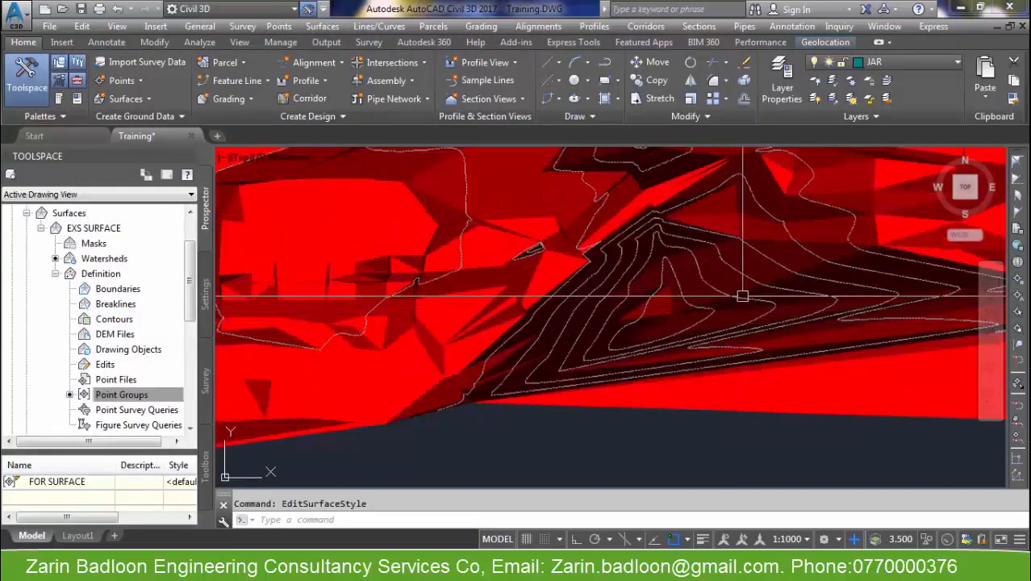
mouse_move(766, 297)
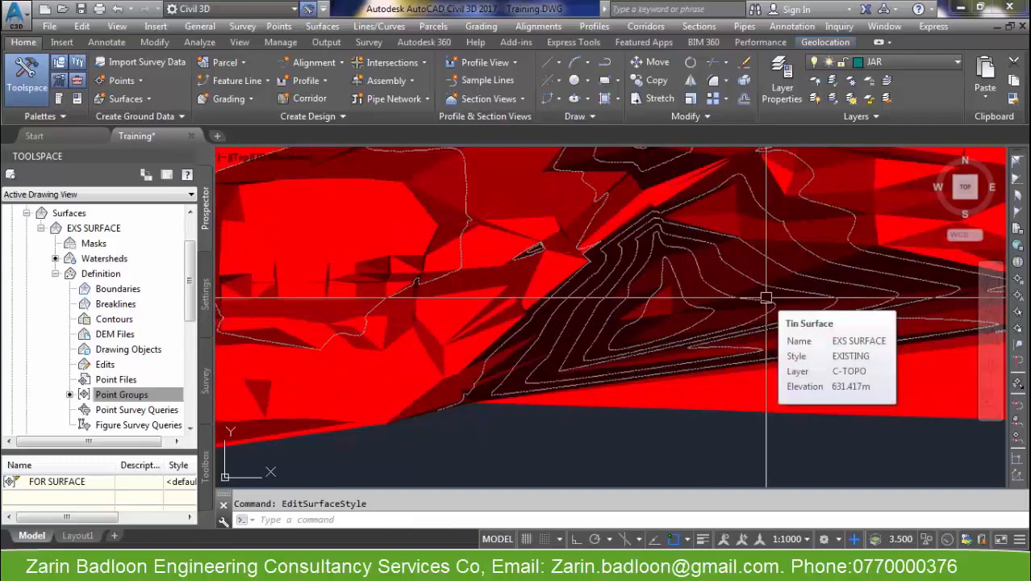
scroll(766, 297, "down", 3)
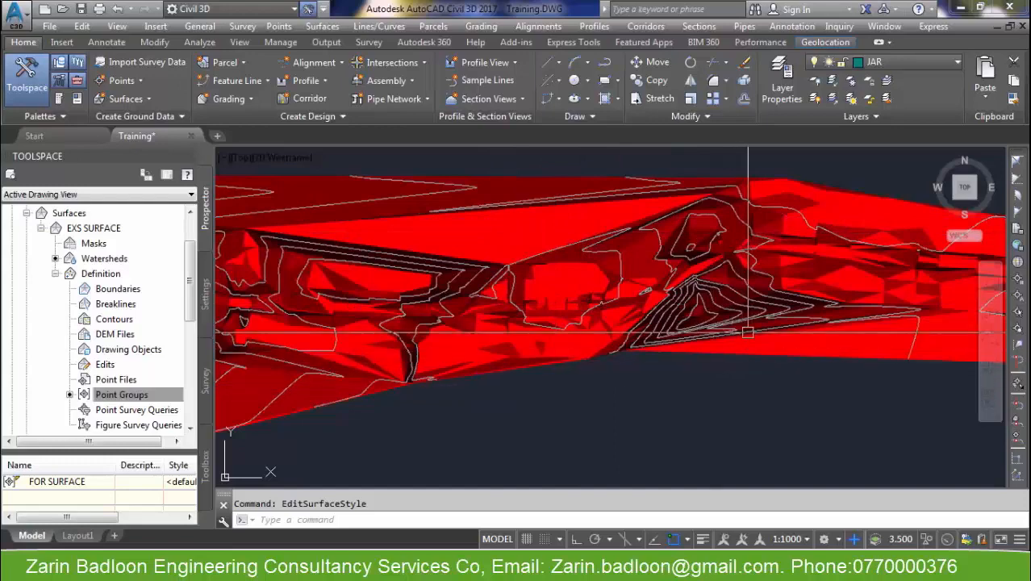
middle_click_drag(746, 333, 714, 354)
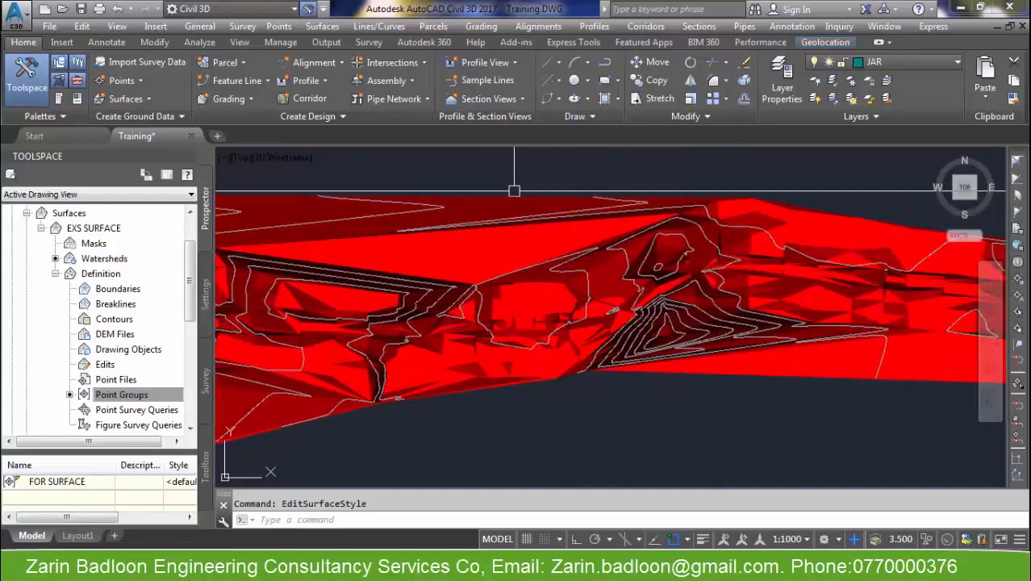
middle_click_drag(513, 191, 520, 326, "shift")
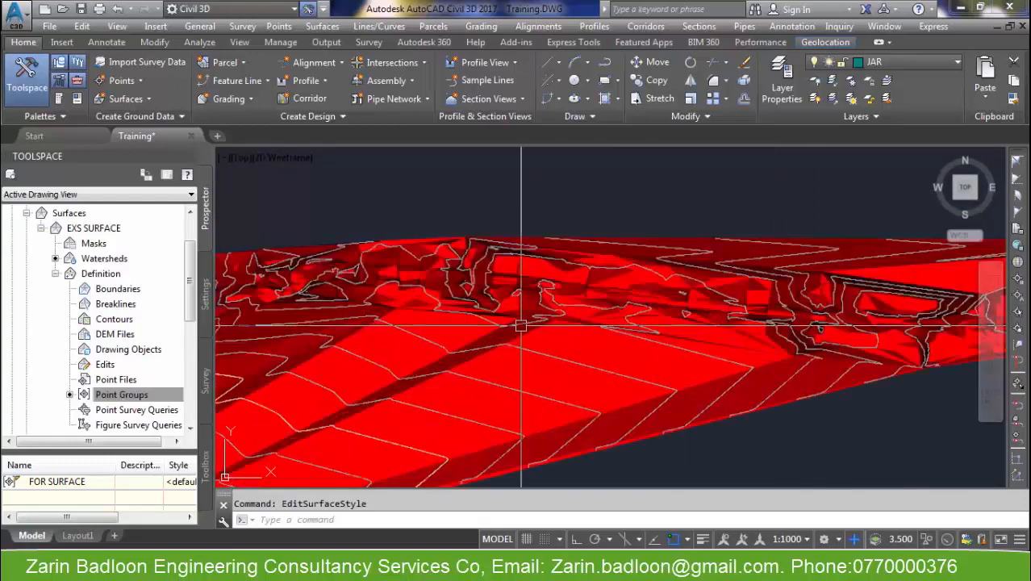
left_click(621, 329)
right_click(613, 333)
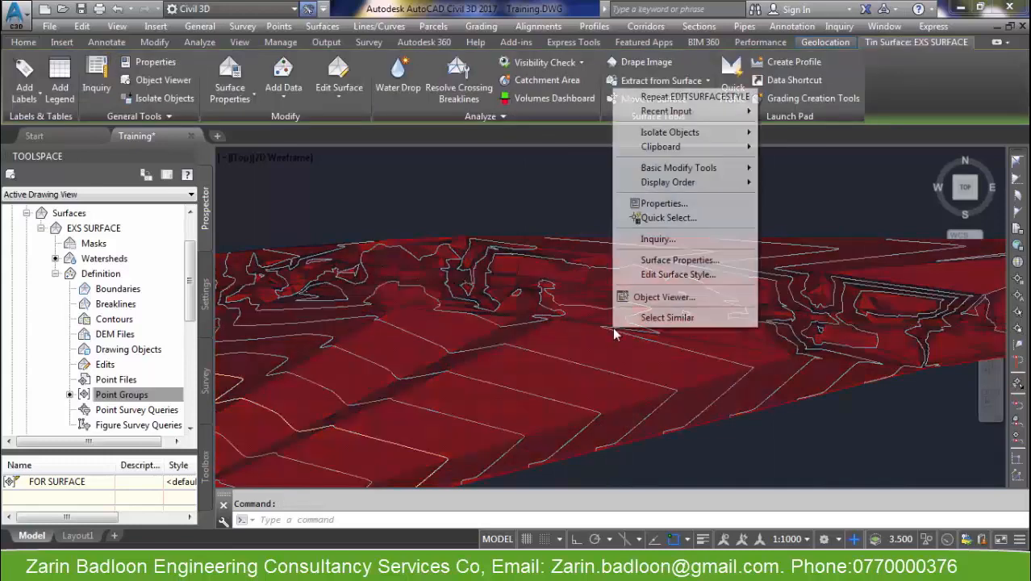
left_click(663, 276)
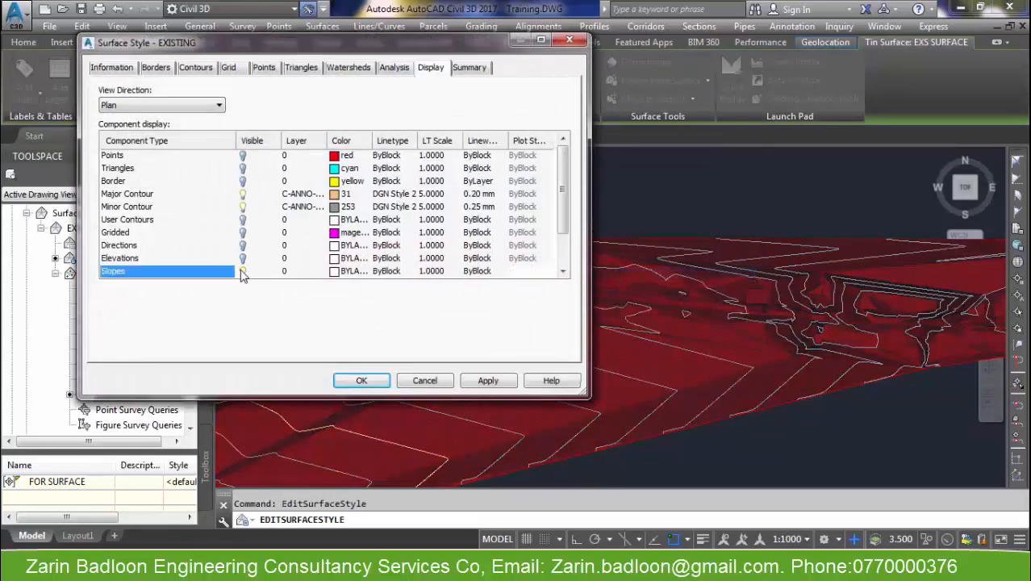
left_click(244, 272)
left_click(487, 384)
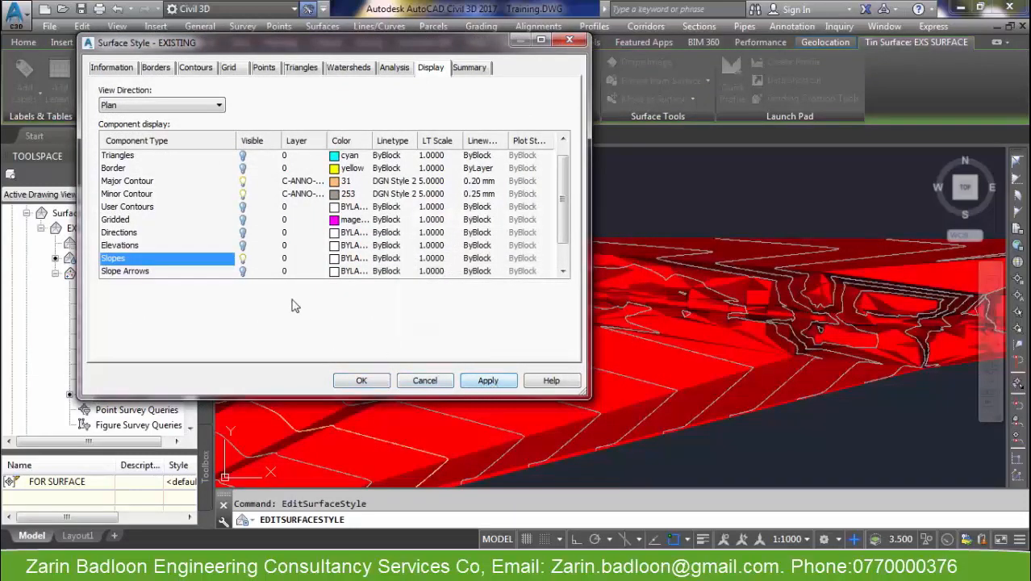
left_click(242, 246)
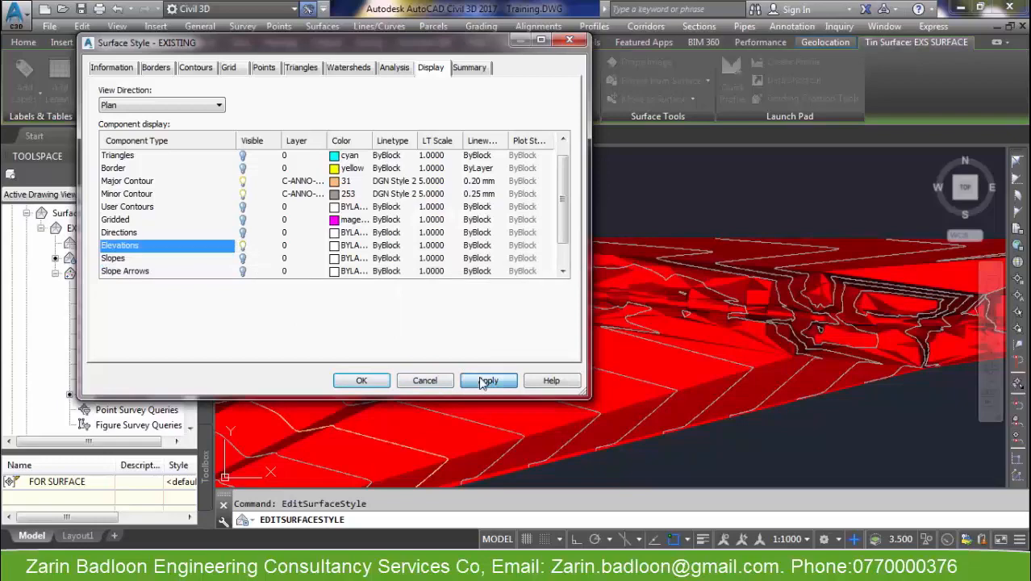
left_click(485, 380)
left_click(363, 379)
- Examine the colored elevation bands along the full length of the surface
scroll(656, 376, "down", 5)
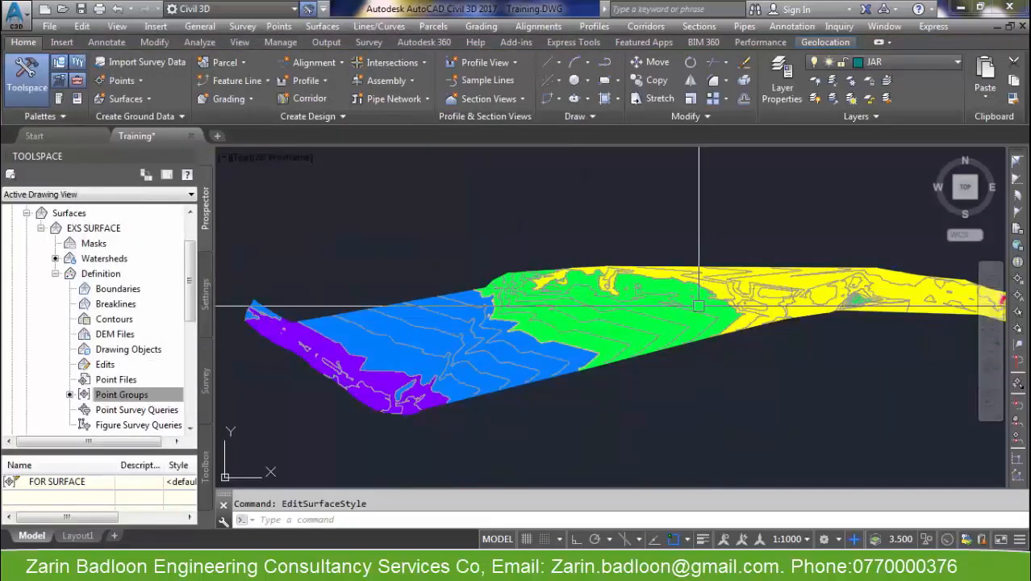
scroll(694, 364, "up", 3)
scroll(417, 335, "up", 5)
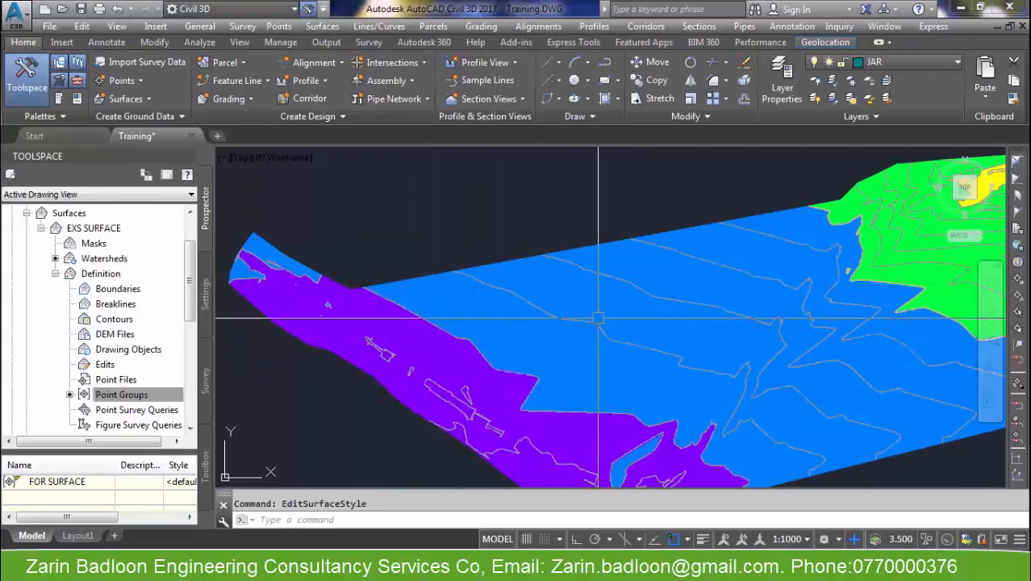
scroll(599, 317, "down", 4)
middle_click_drag(755, 327, 483, 324)
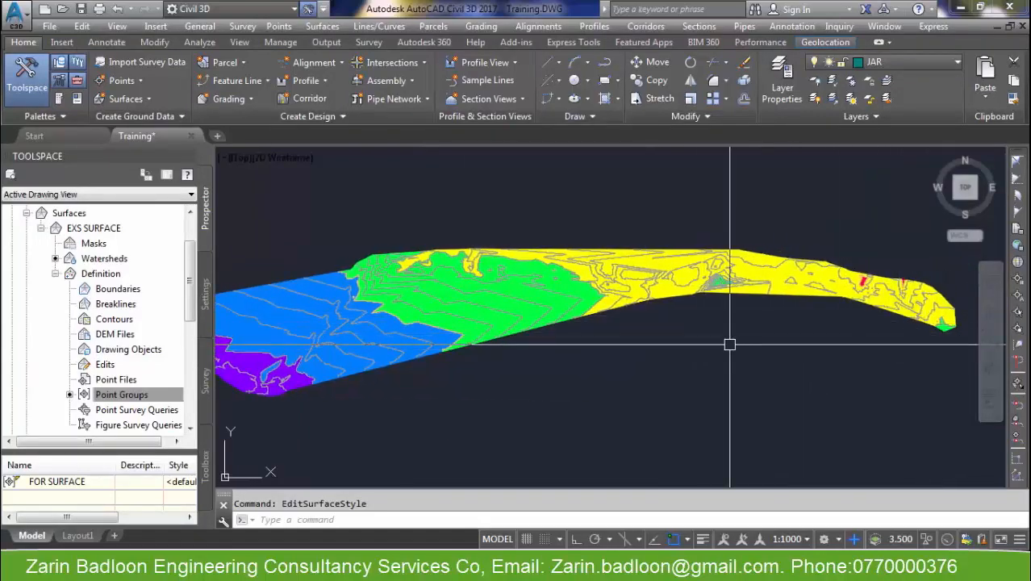
scroll(734, 347, "up", 4)
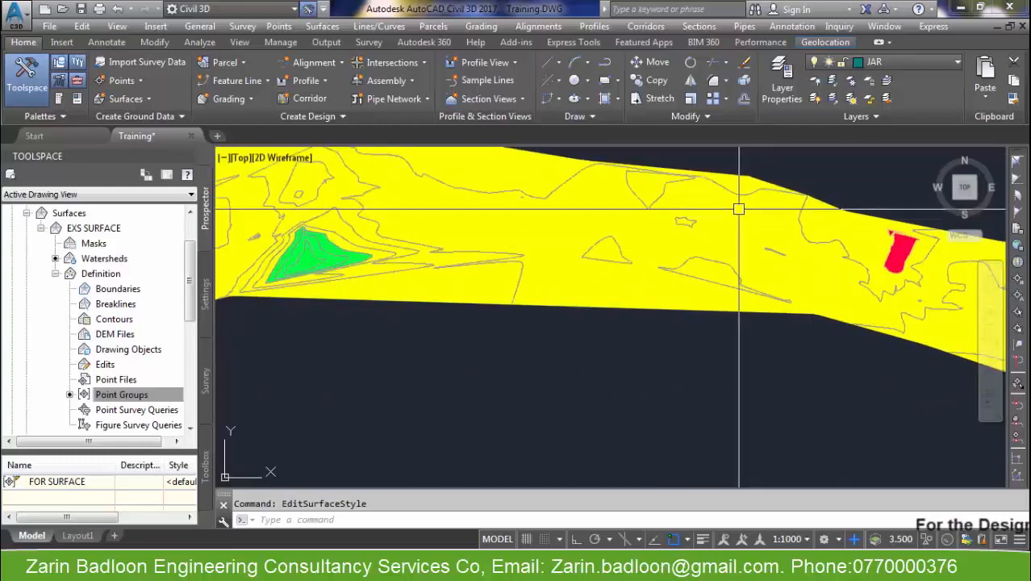
scroll(838, 321, "down", 3)
scroll(838, 320, "down", 2)
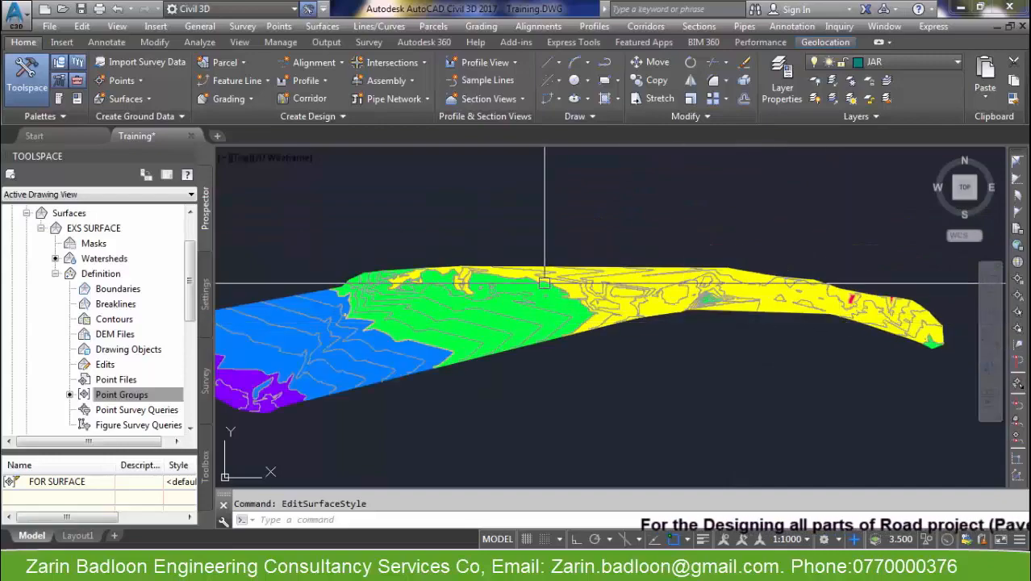
scroll(543, 291, "up", 6)
scroll(929, 338, "down", 5)
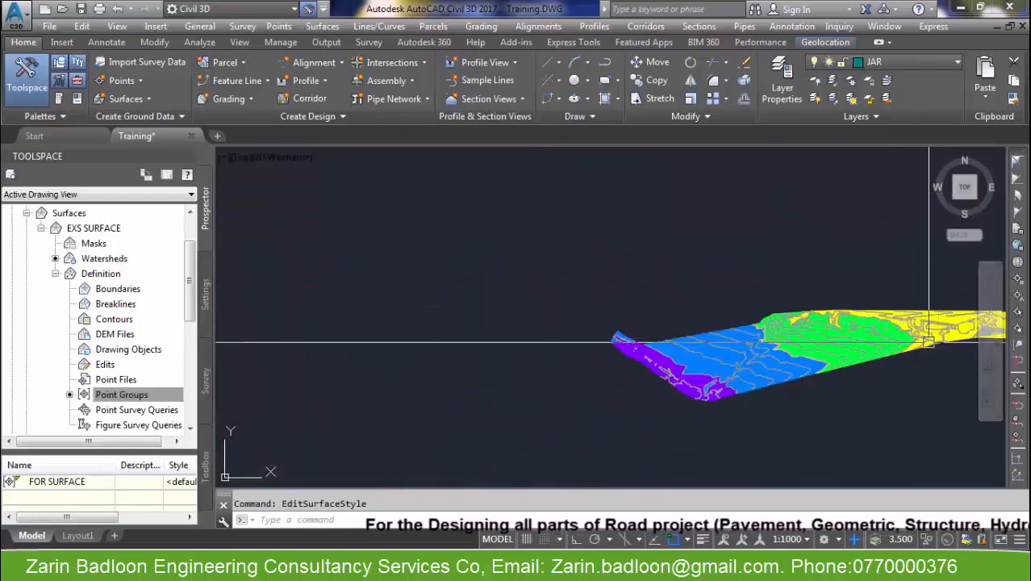
- Edit EXS SURFACE's style to hide Elevations and show the Directions and Gridded components, and apply it
scroll(719, 331, "up", 4)
left_click(719, 331)
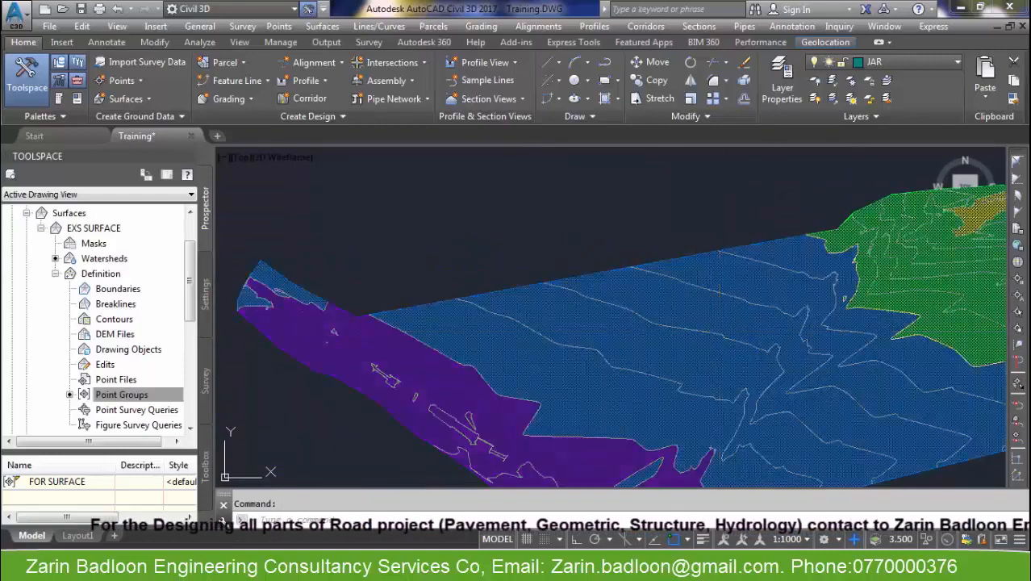
right_click(719, 330)
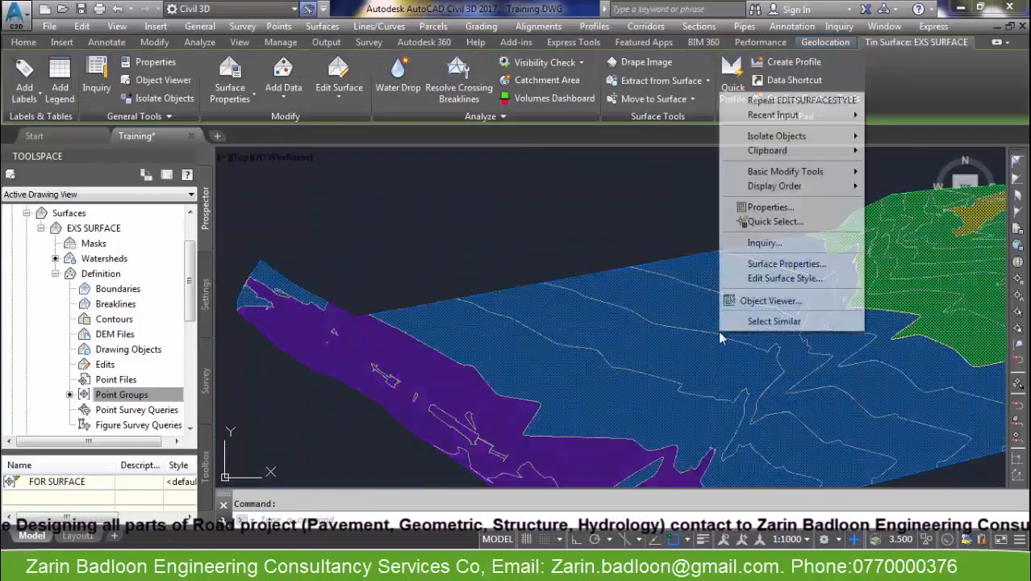
left_click(783, 278)
left_click(243, 258)
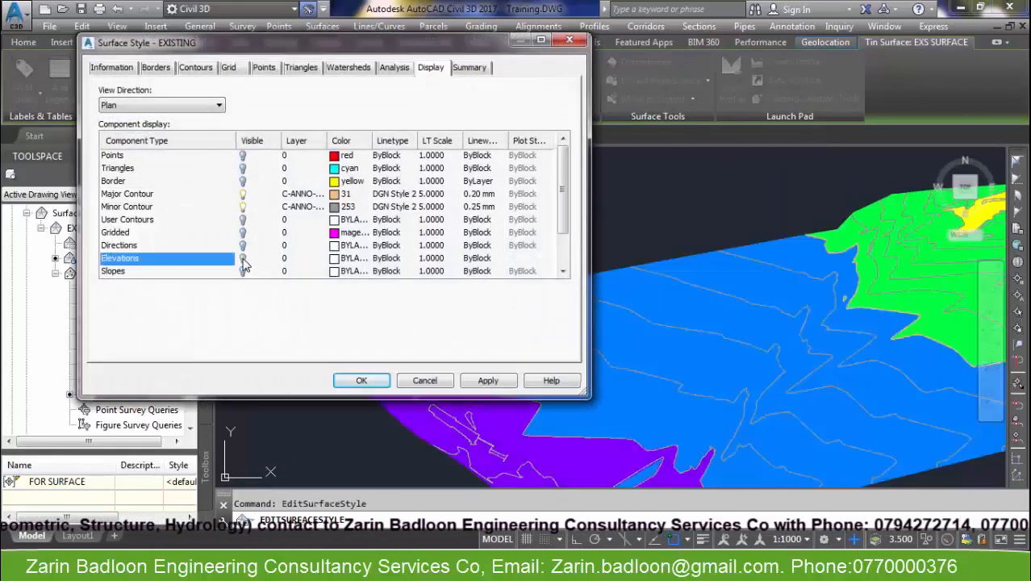
left_click(243, 246)
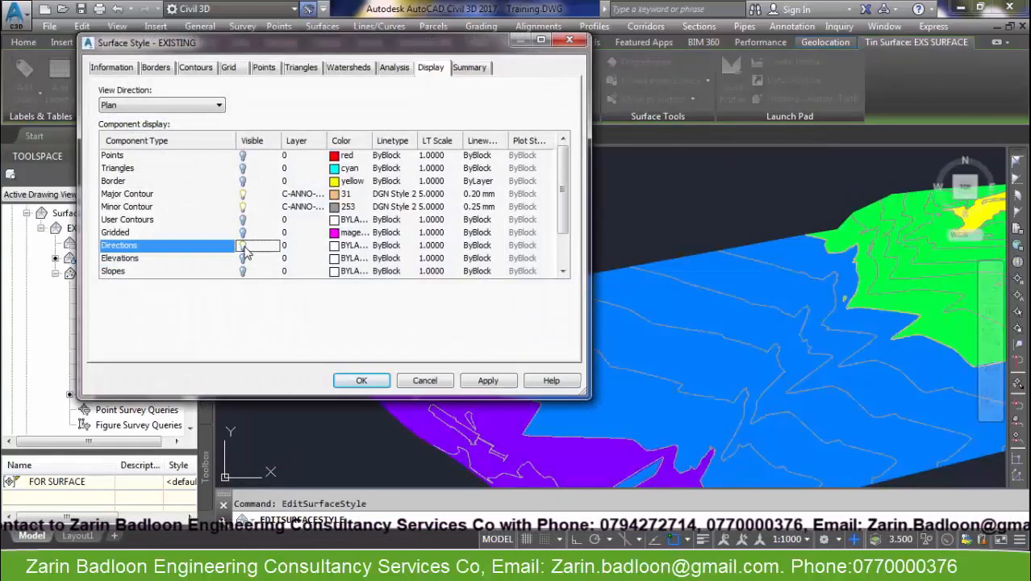
left_click(243, 232)
left_click(508, 382)
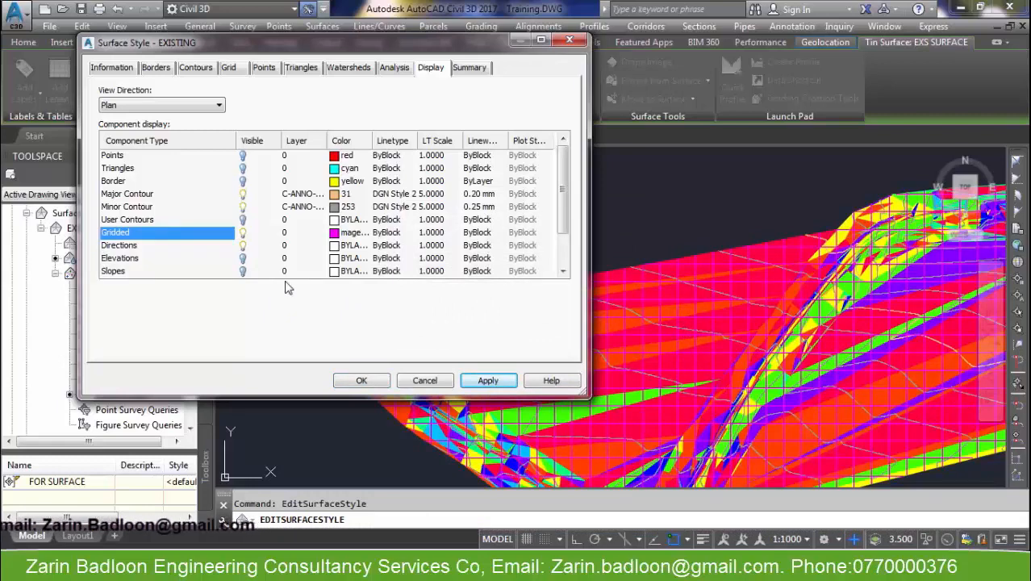
- Hide the Directions and Gridded components in the EXISTING surface style and accept the changes
left_click(243, 246)
left_click(487, 382)
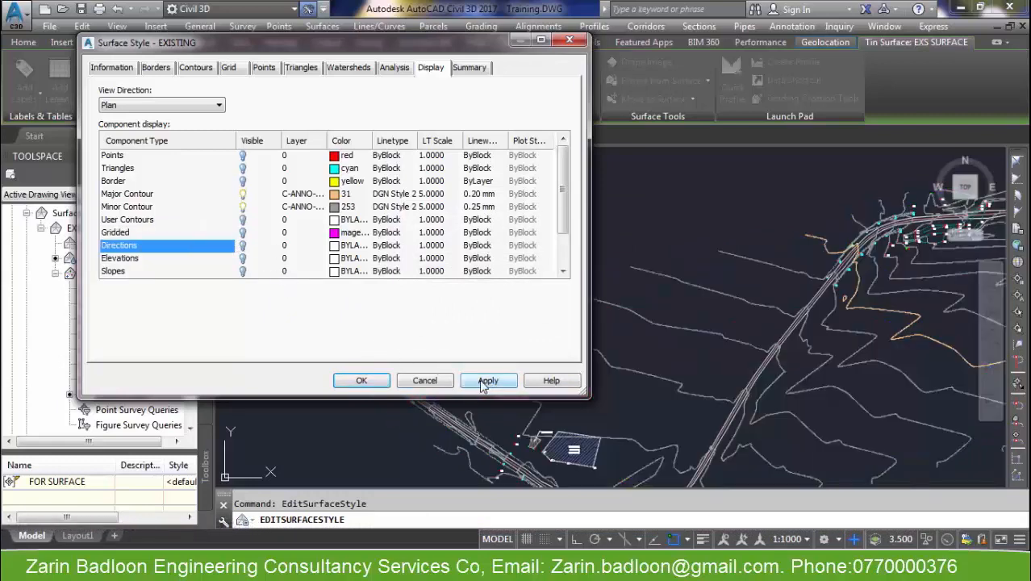
left_click(361, 381)
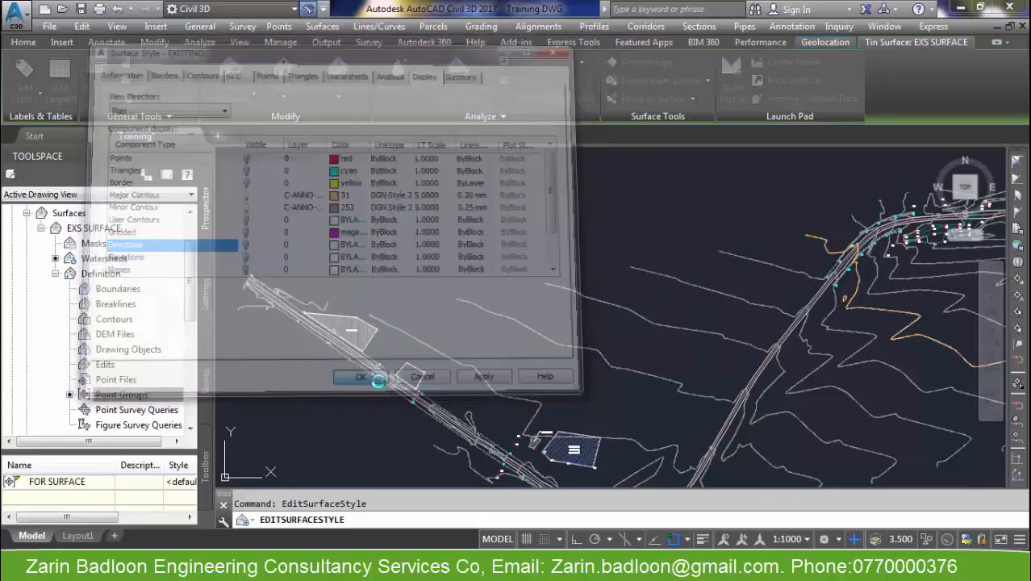
- Inspect EXS SURFACE in the Object Viewer from the SW Isometric view and orbit around it
right_click(563, 344)
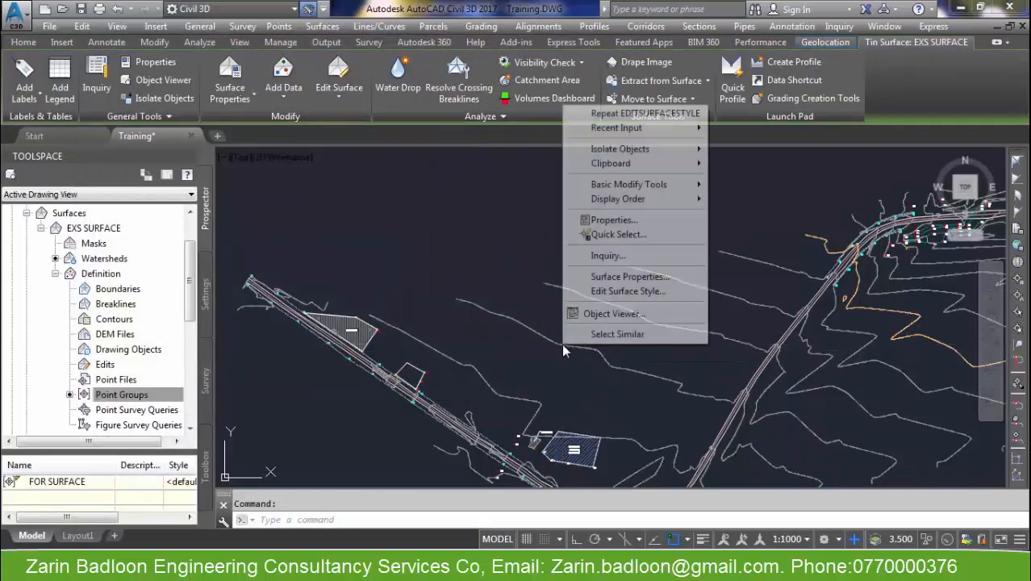
key("Escape")
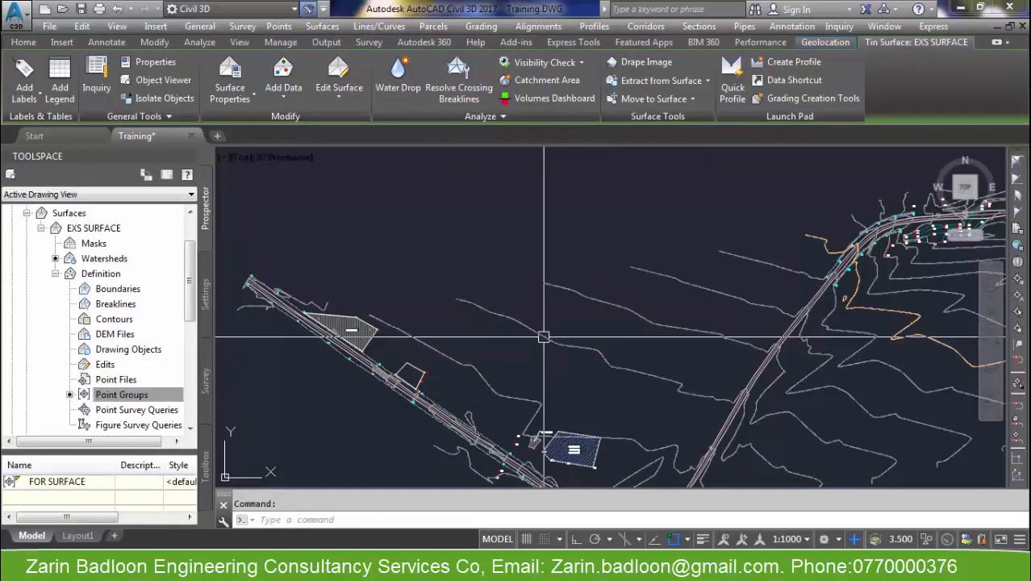
right_click(544, 338)
left_click(594, 313)
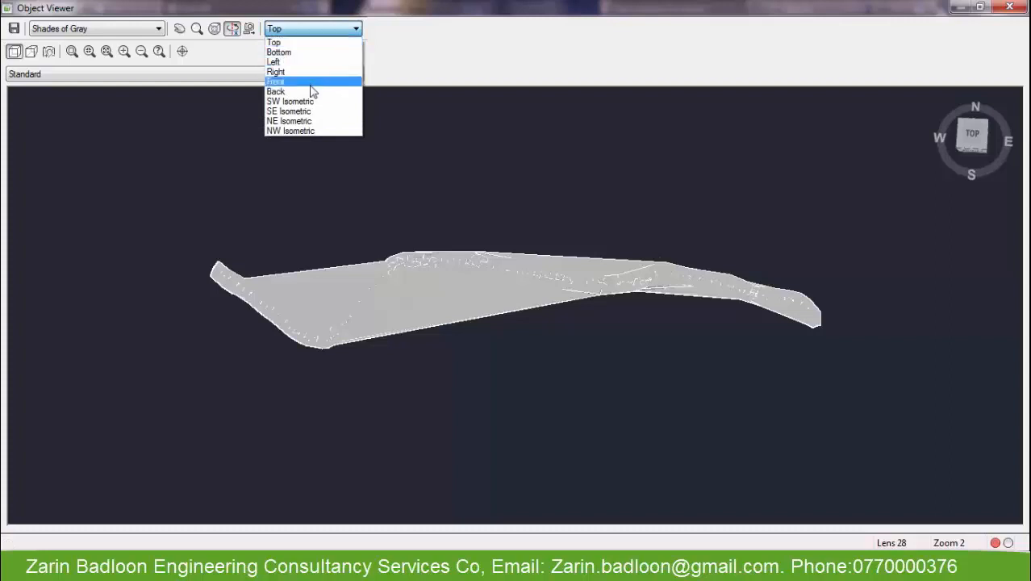
left_click(300, 102)
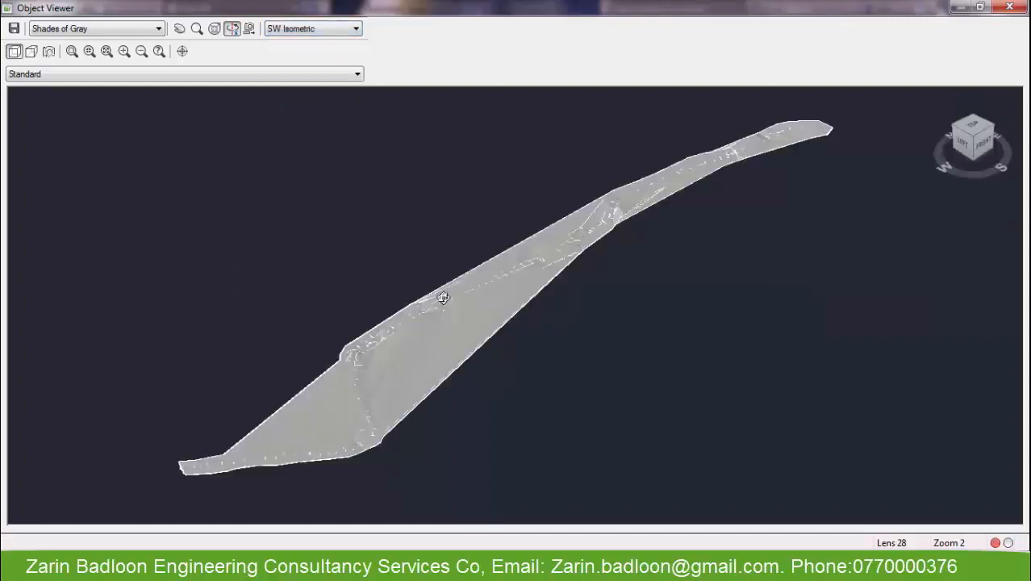
left_click_drag(443, 297, 495, 219)
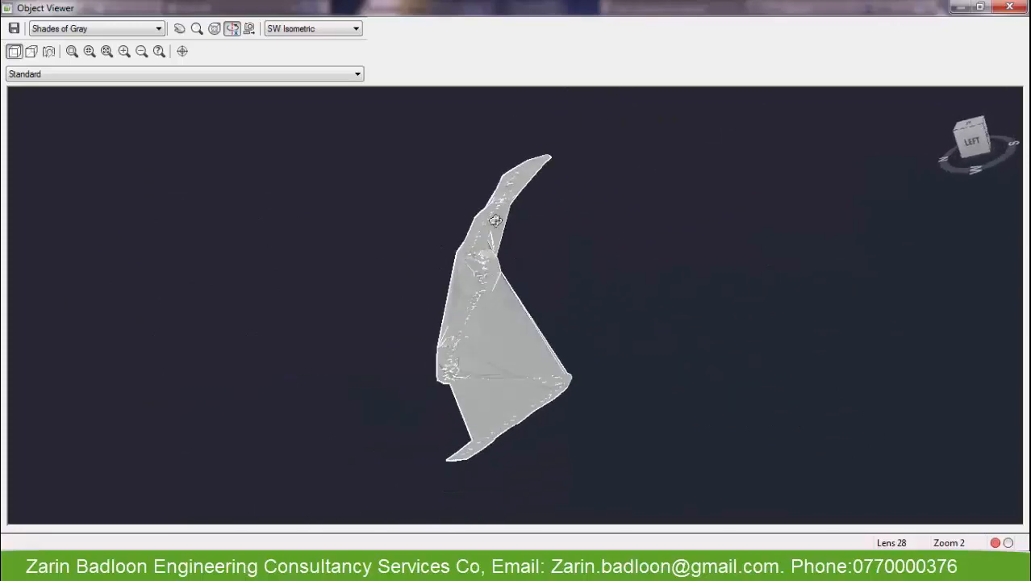
left_click(1008, 10)
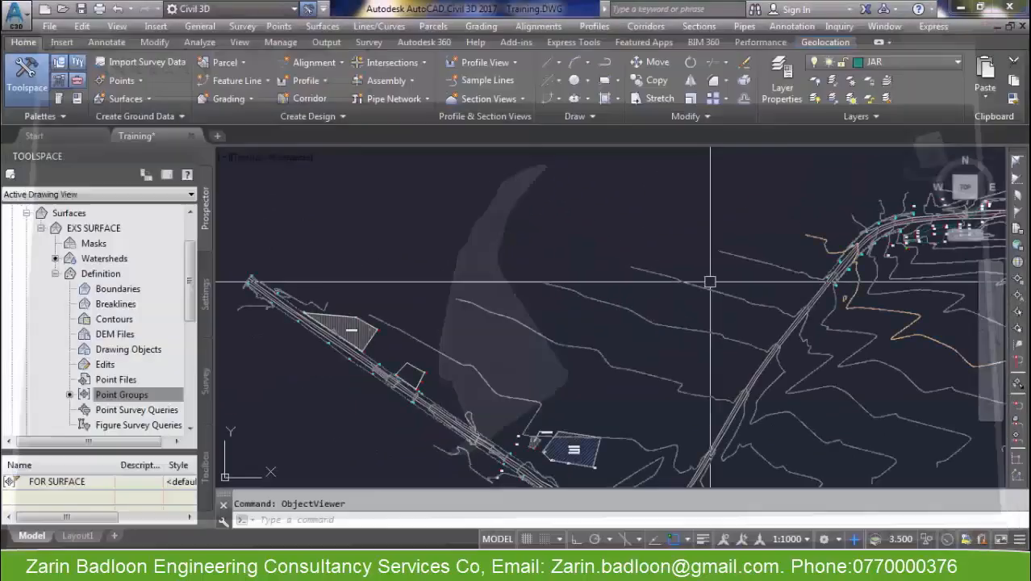
- Set the point elevation of the northernmost JAR point beside the road bend to 600 m in its properties
scroll(558, 377, "up", 3)
scroll(531, 364, "up", 10)
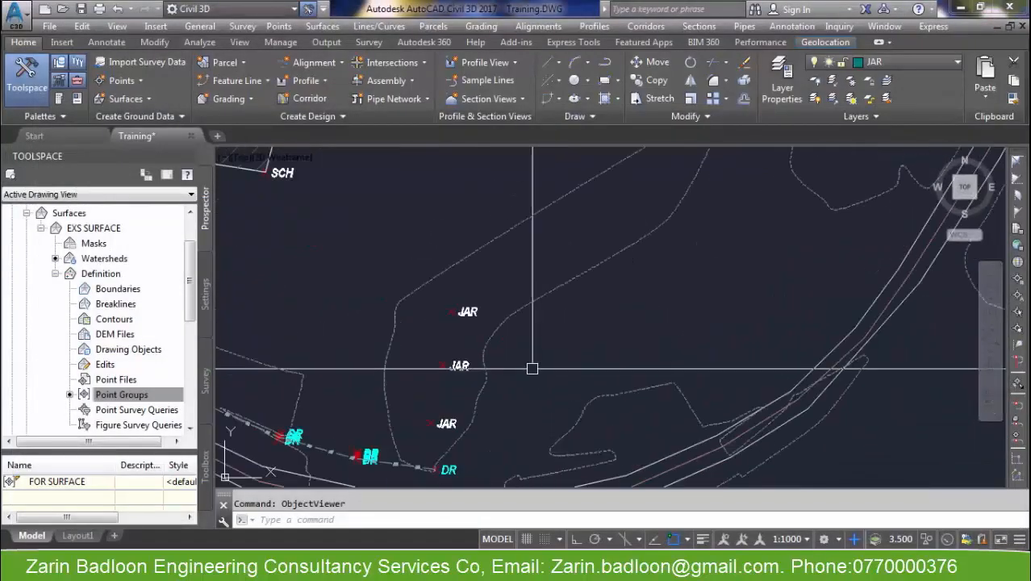
left_click(466, 317)
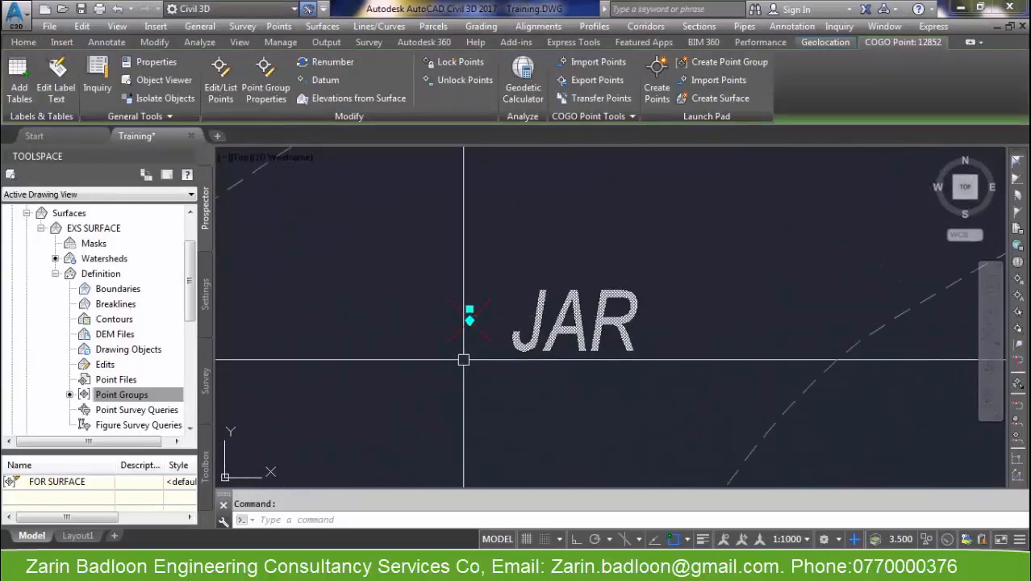
type("P")
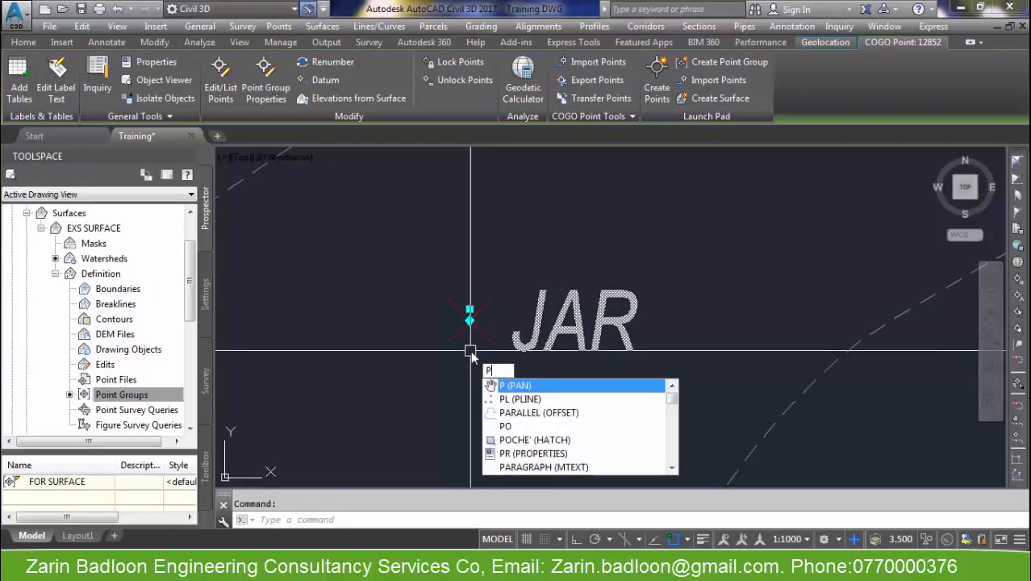
type("R")
key("Return")
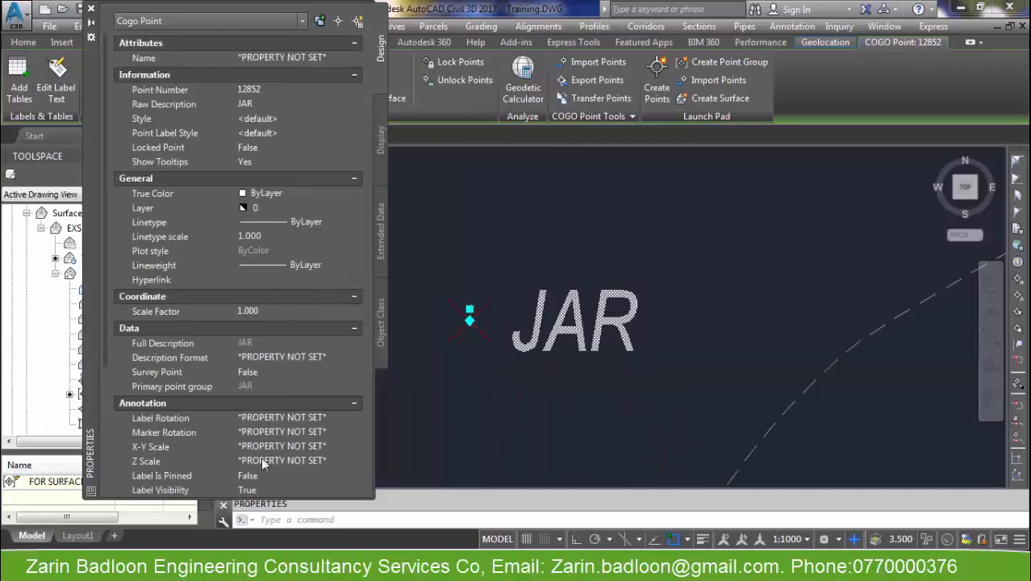
scroll(284, 345, "down", 5)
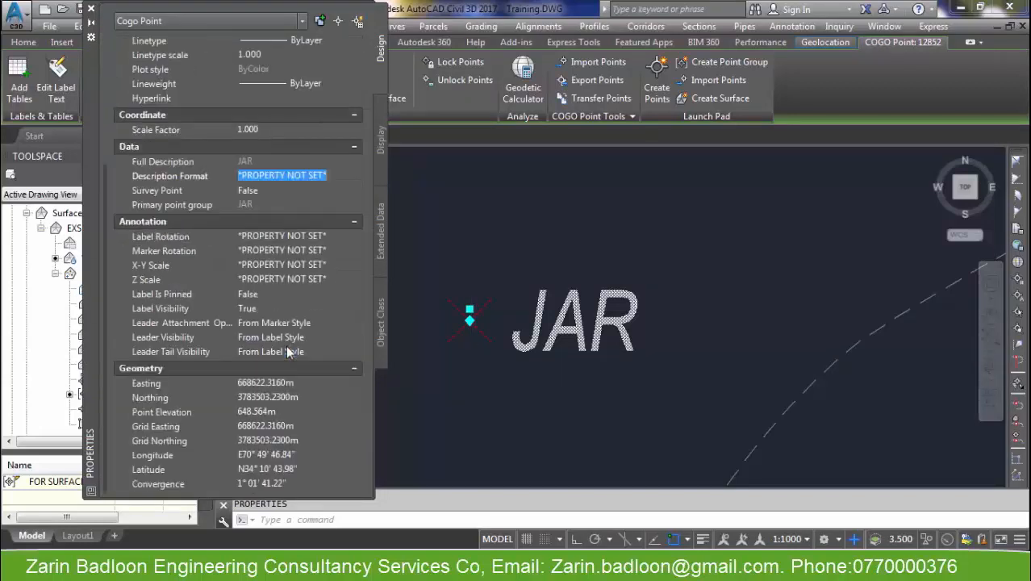
left_click(270, 412)
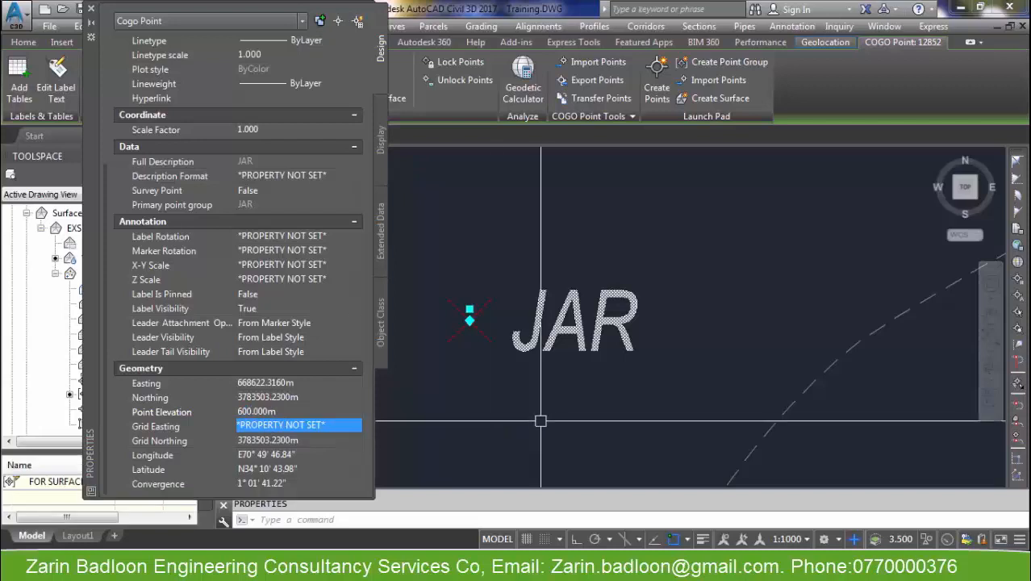
scroll(581, 382, "down", 3)
scroll(581, 382, "down", 3)
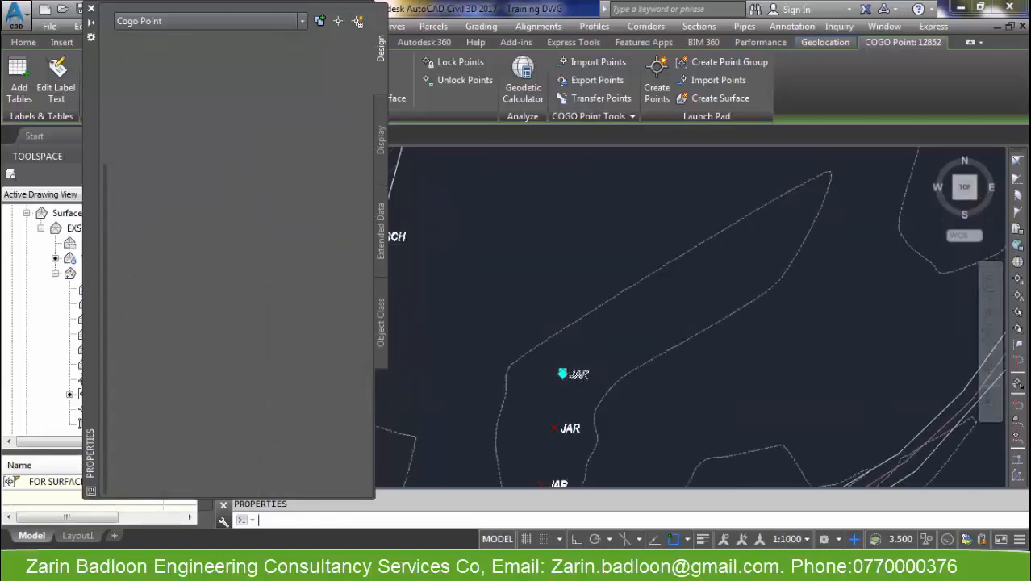
key("Escape")
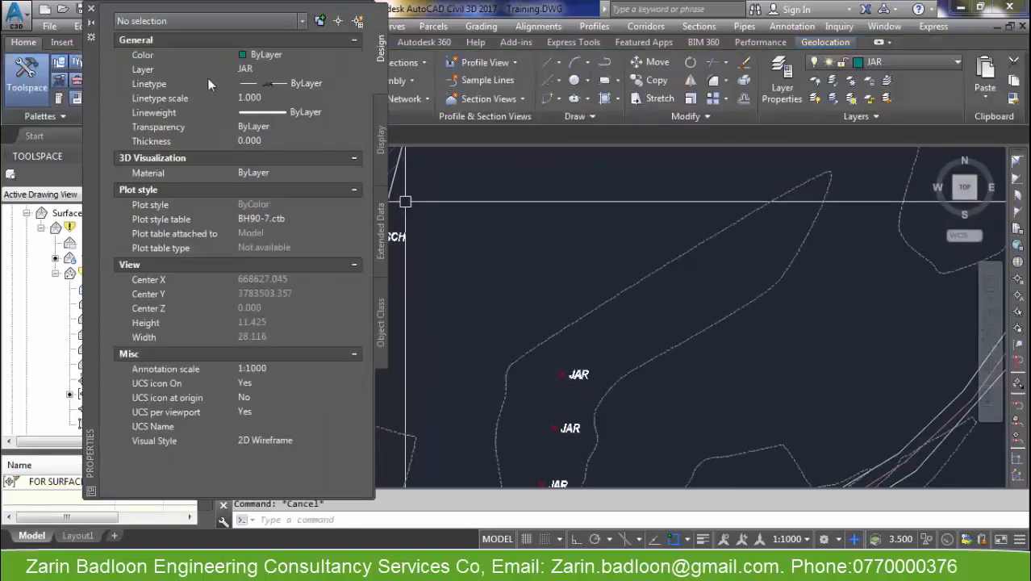
left_click(90, 10)
- Rebuild EXS SURFACE and check the contours around the edited JAR point
left_click(113, 228)
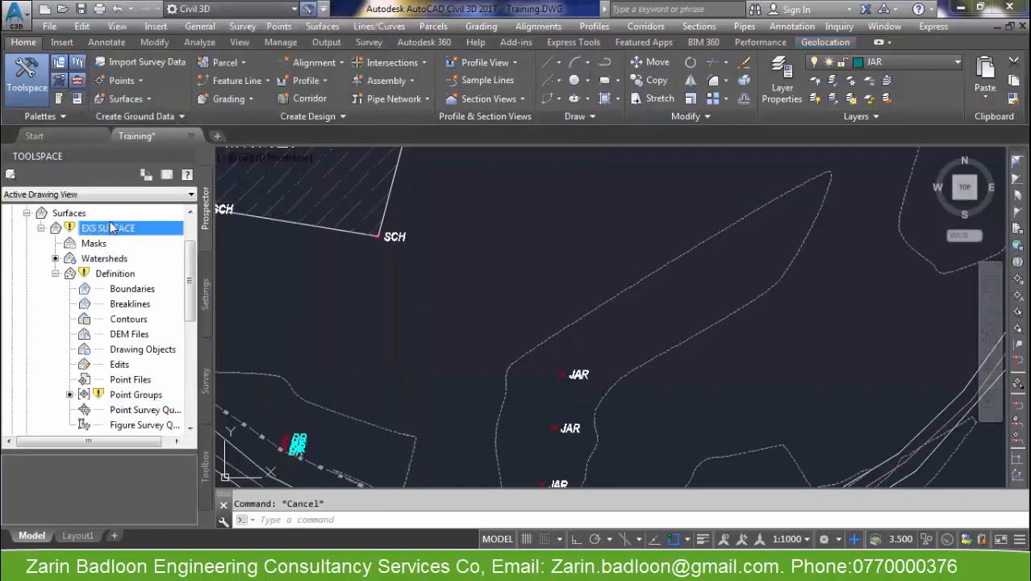
right_click(112, 228)
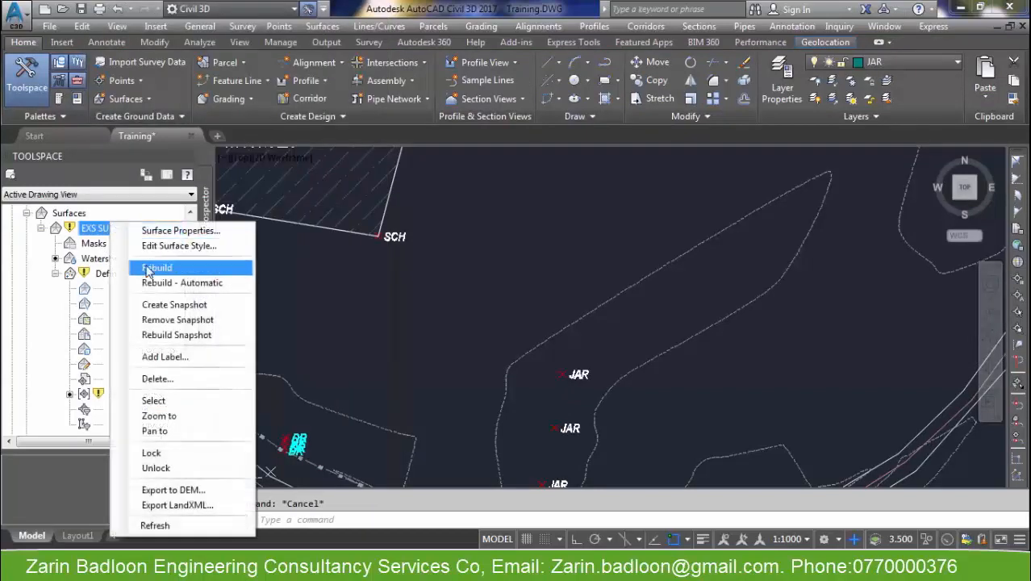
left_click(151, 267)
scroll(645, 325, "down", 5)
scroll(702, 397, "down", 2)
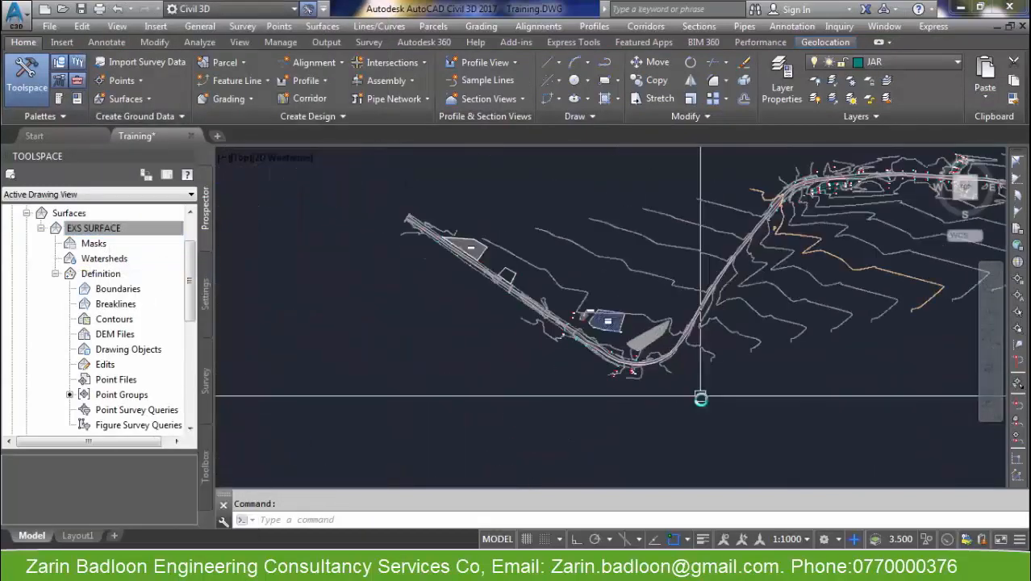
scroll(689, 379, "up", 7)
scroll(600, 325, "up", 5)
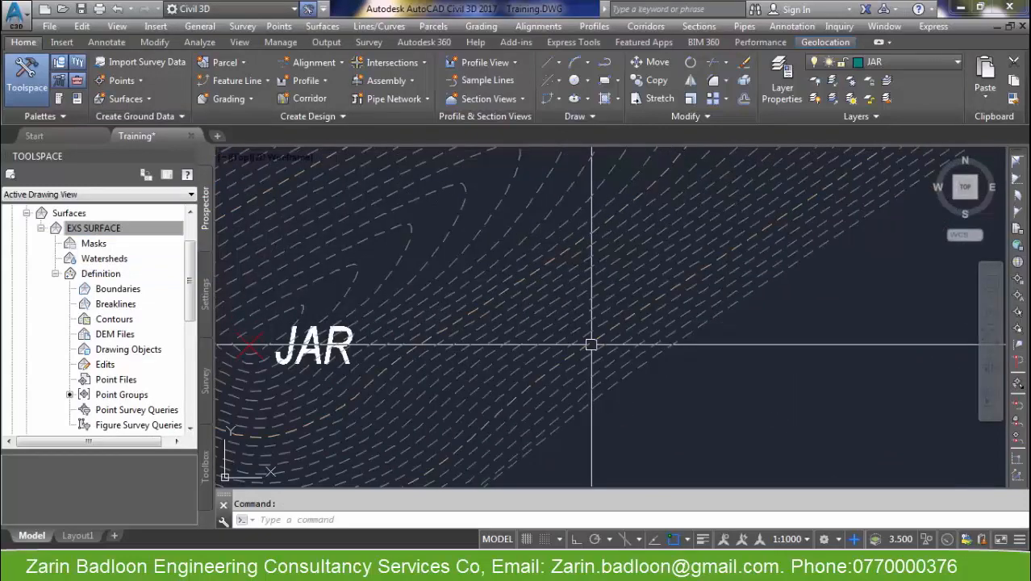
scroll(574, 335, "down", 5)
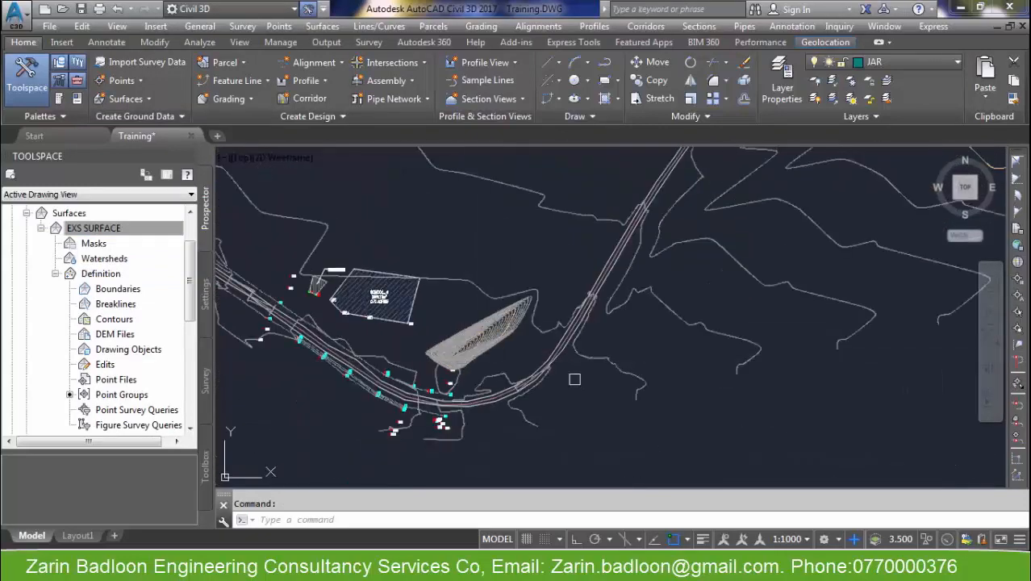
- Inspect the rebuilt EXS SURFACE in the Object Viewer from SW Isometric, orbiting to examine the area of the edited point
left_click(541, 341)
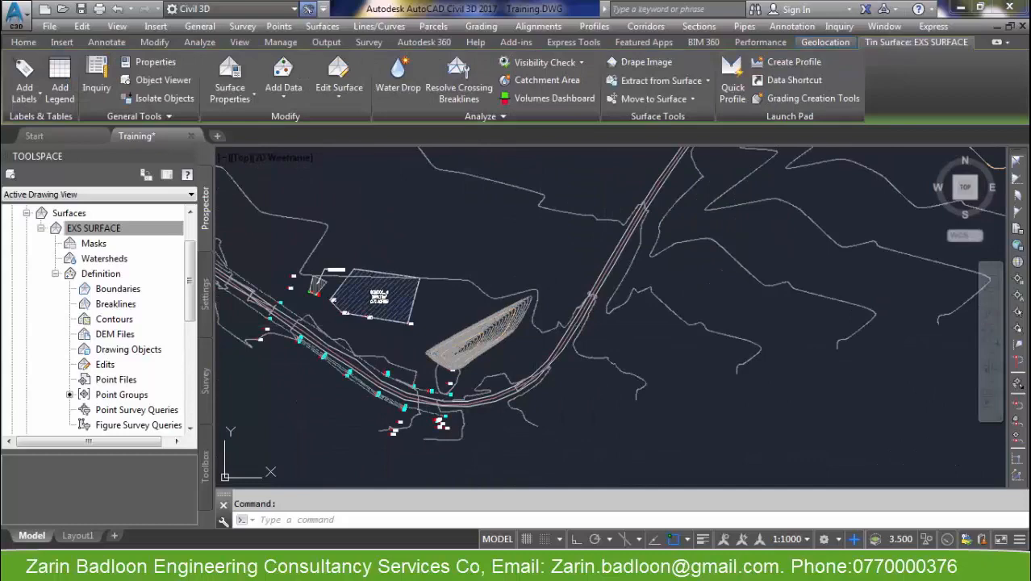
right_click(554, 336)
left_click(584, 303)
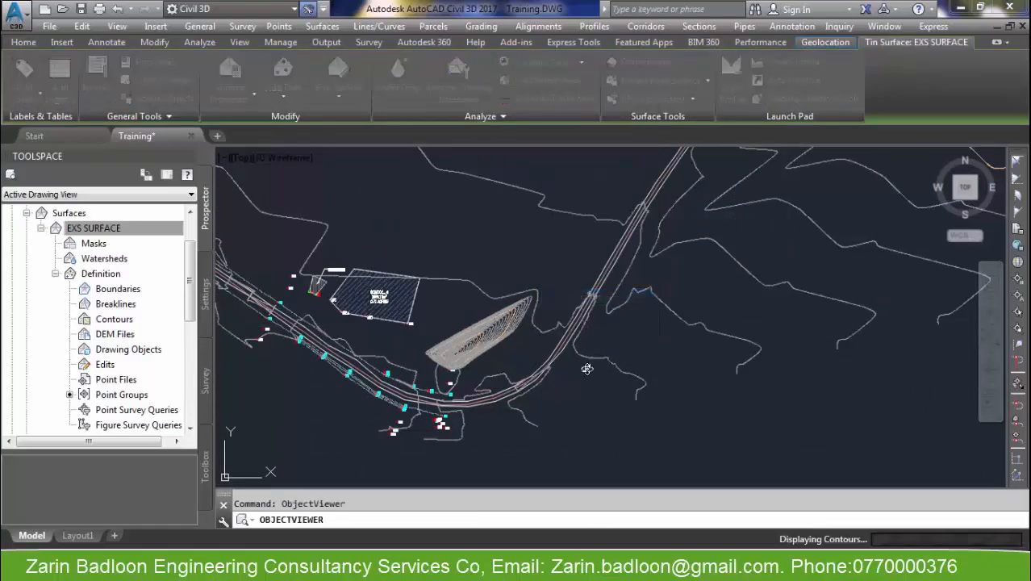
left_click_drag(424, 347, 436, 247)
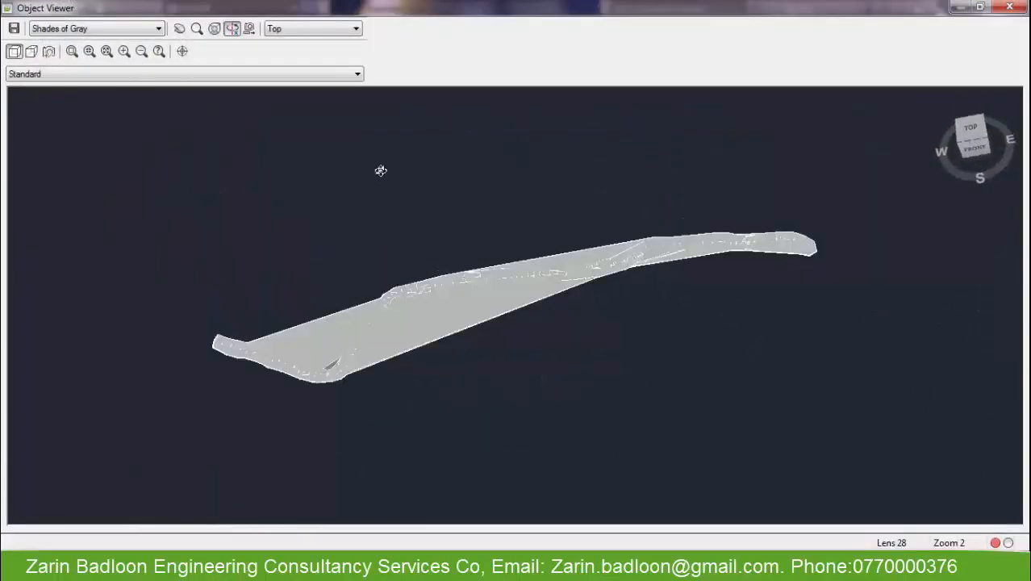
left_click(349, 30)
left_click(302, 104)
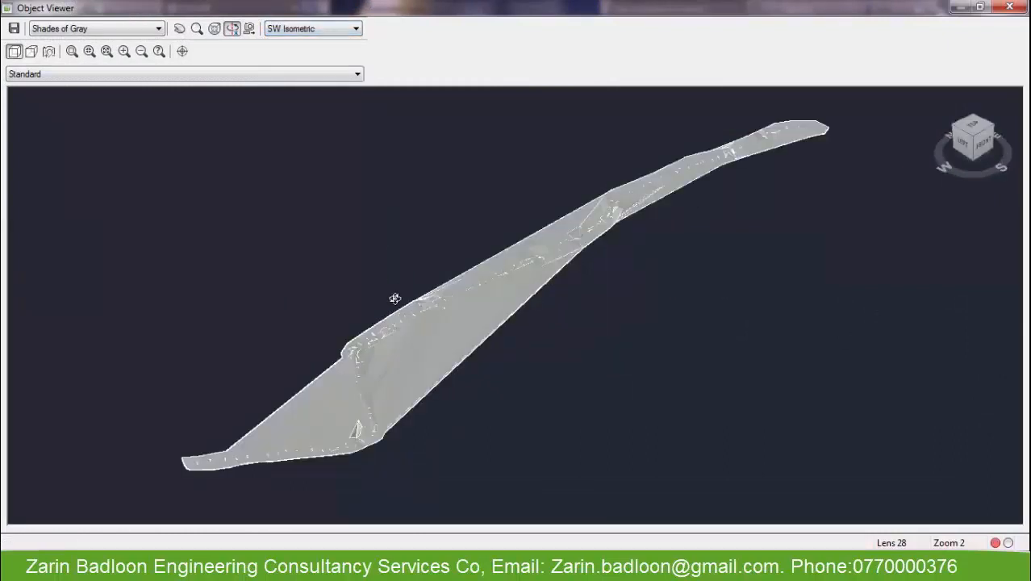
left_click_drag(394, 295, 515, 276)
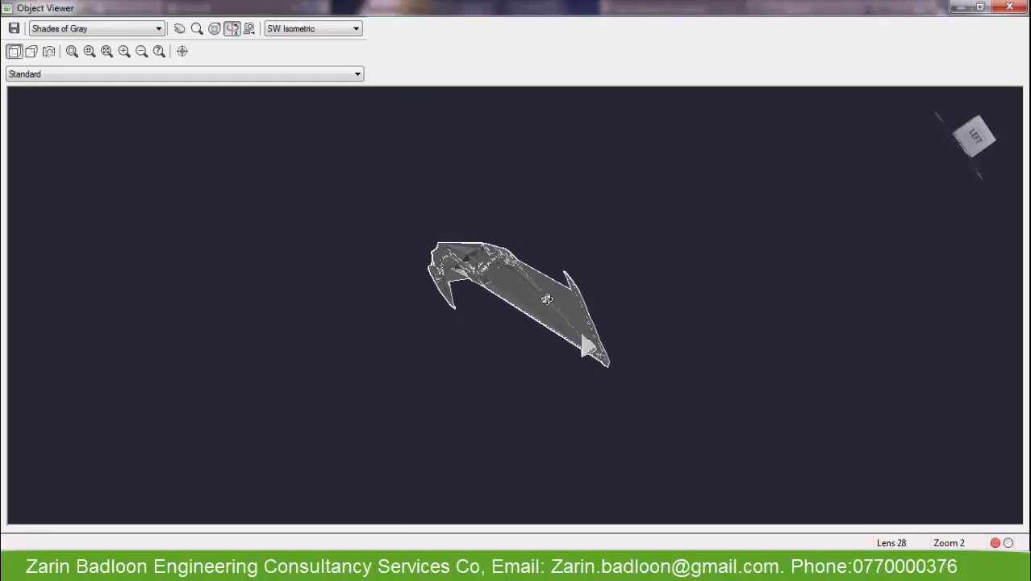
left_click_drag(547, 300, 478, 235)
mouse_move(490, 286)
left_mouse_down()
mouse_move(494, 266)
mouse_move(522, 264)
mouse_move(495, 288)
left_mouse_up()
key("Escape")
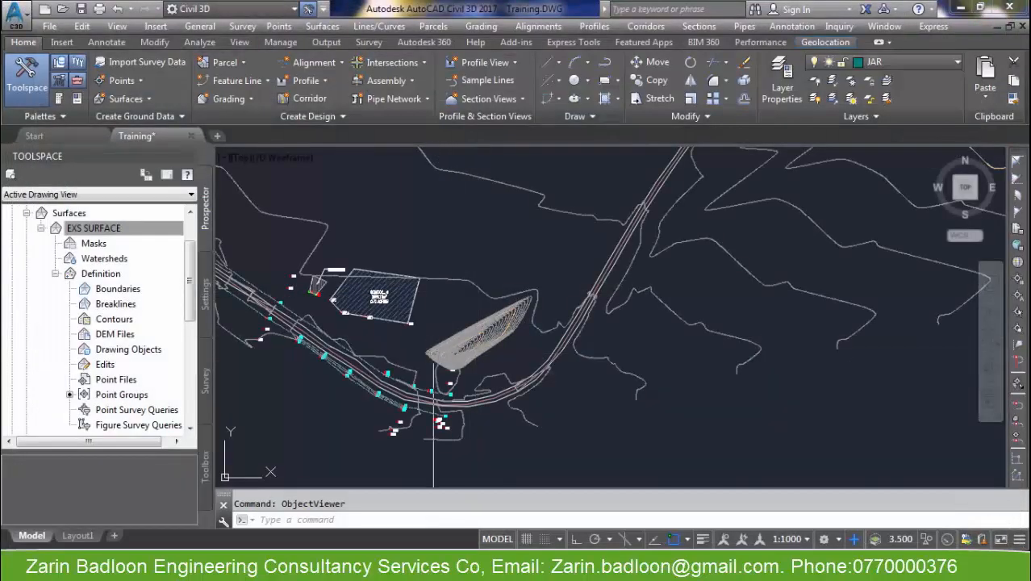
- Check the point elevation of the previously edited JAR point inside the dense contours in its properties
scroll(450, 292, "up", 10)
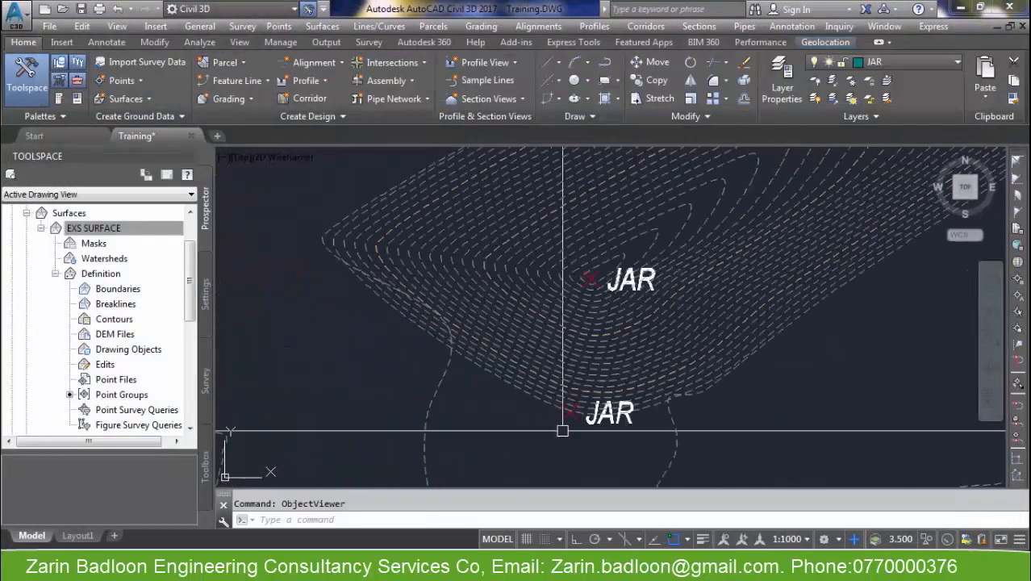
left_click(626, 268)
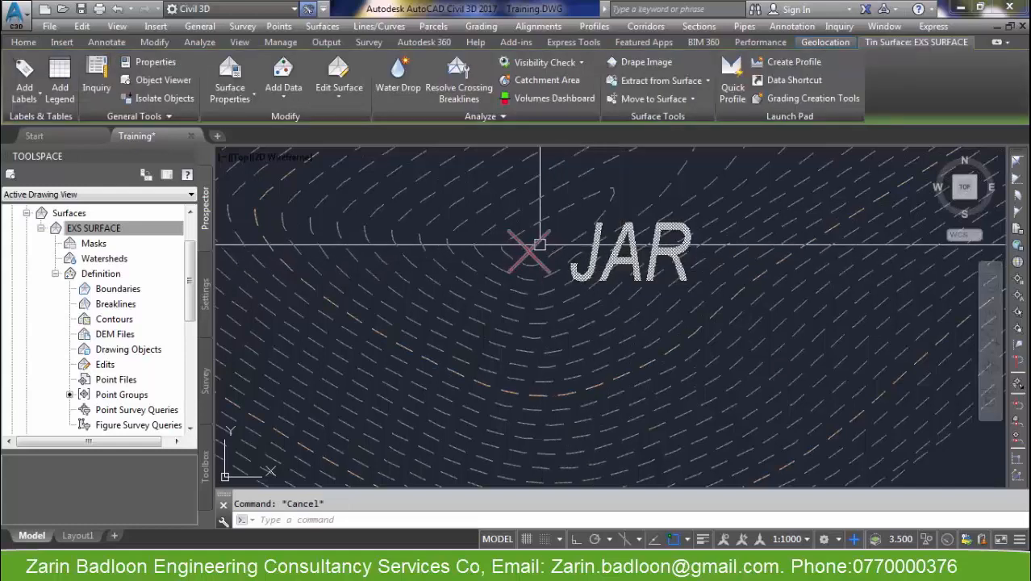
left_click(529, 246)
type("PR")
key("Return")
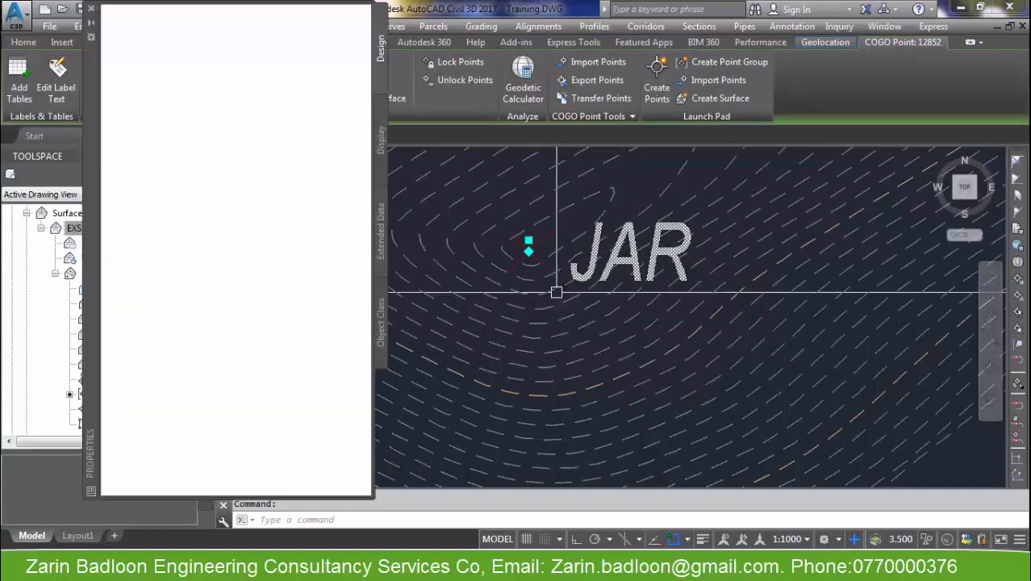
left_click(307, 429)
scroll(305, 411, "down", 5)
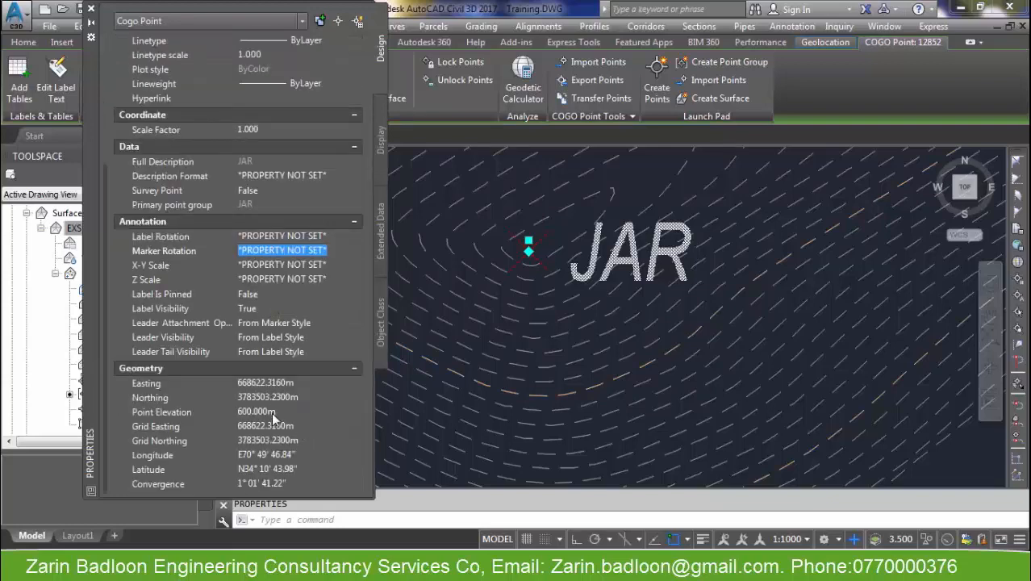
left_click(271, 412)
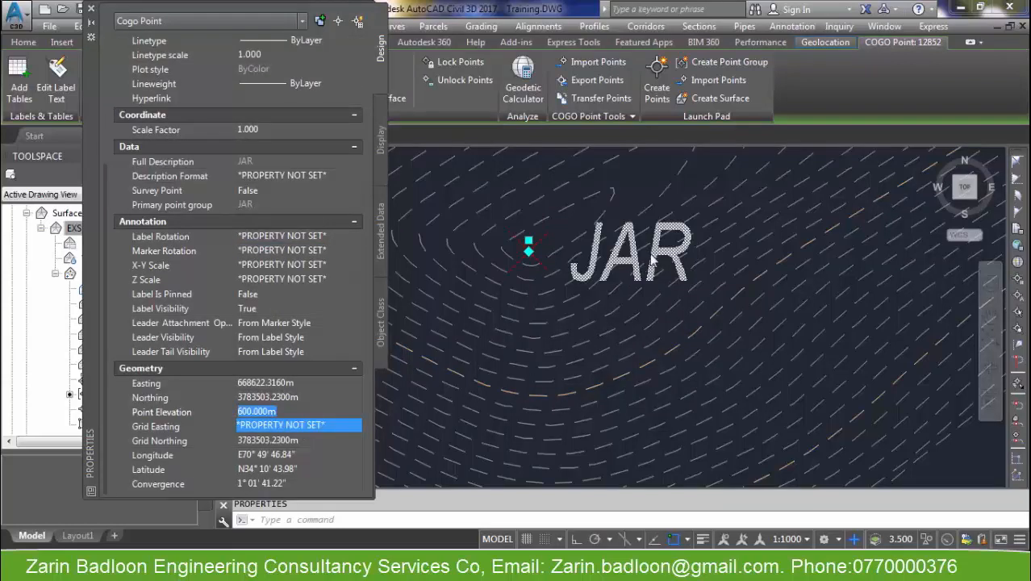
- Check the point elevation of the neighbouring JAR point to the south, then close the properties and clear the selection
key("Escape")
scroll(633, 275, "down", 4)
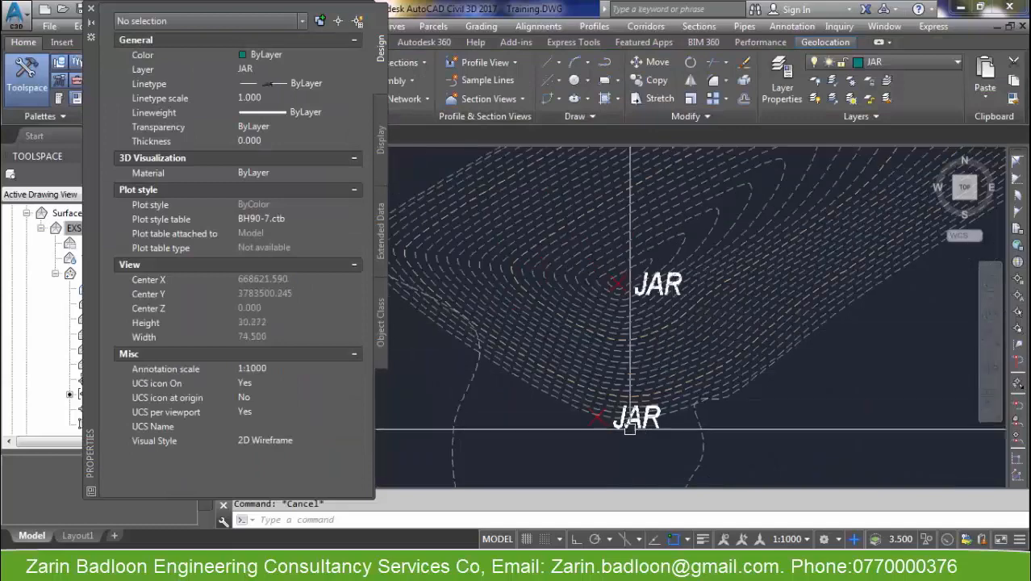
left_click(596, 413)
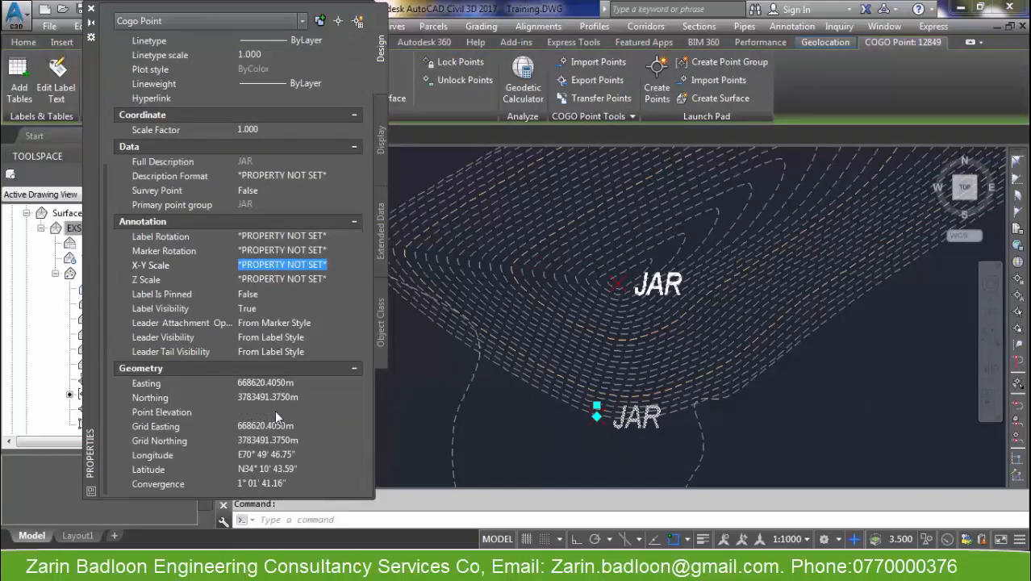
left_click(275, 410)
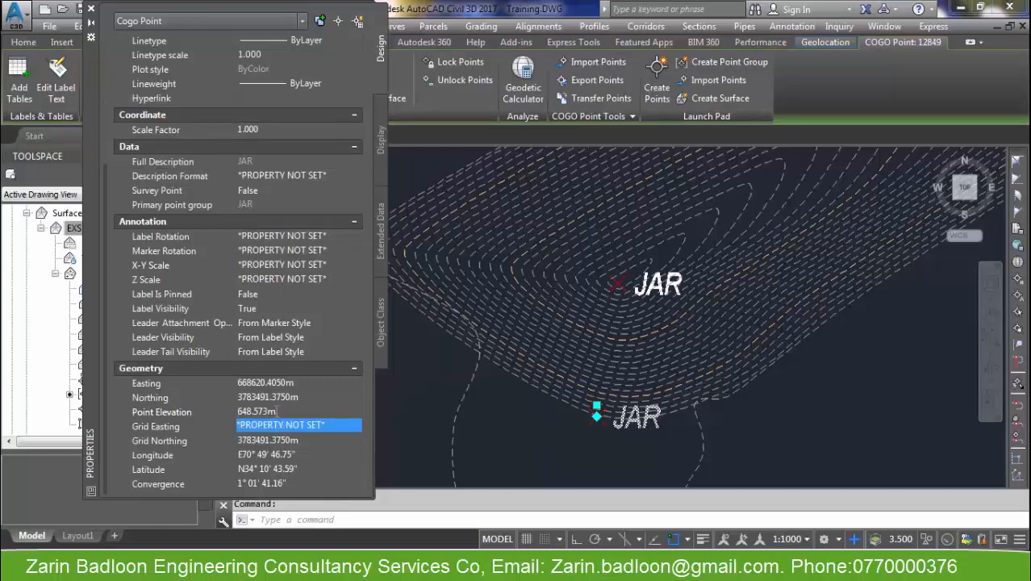
left_click(91, 8)
key("Escape")
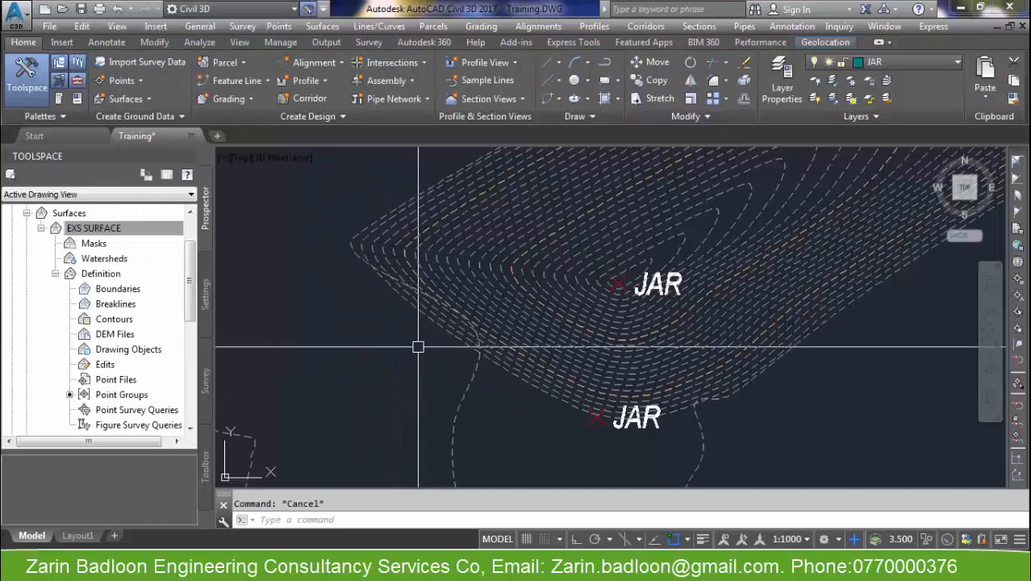
- Undo the JAR point elevation edit and the rebuild so the original contours of EXS SURFACE are restored
mouse_move(417, 347)
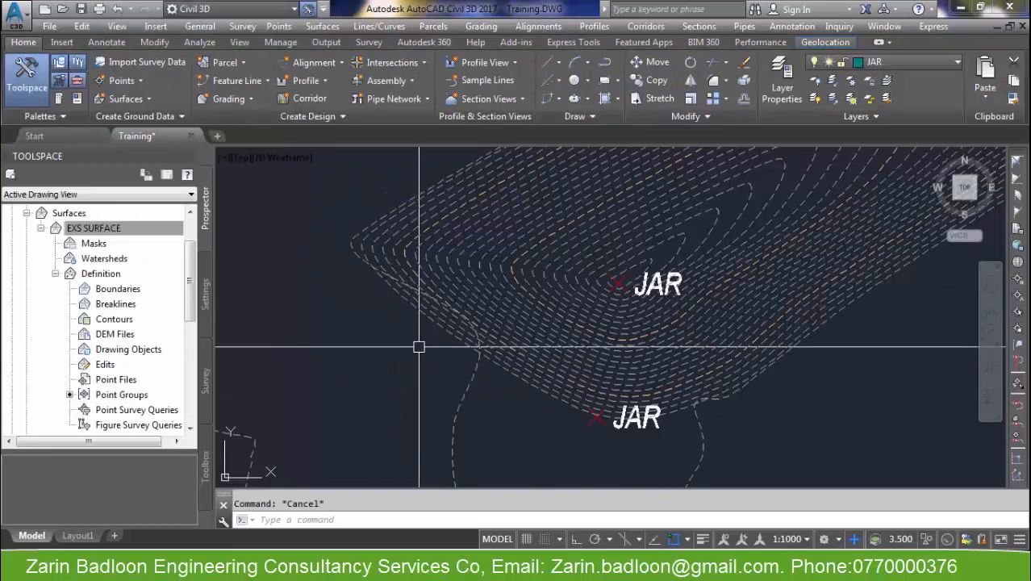
scroll(418, 347, "up", 3)
scroll(418, 346, "down", 5)
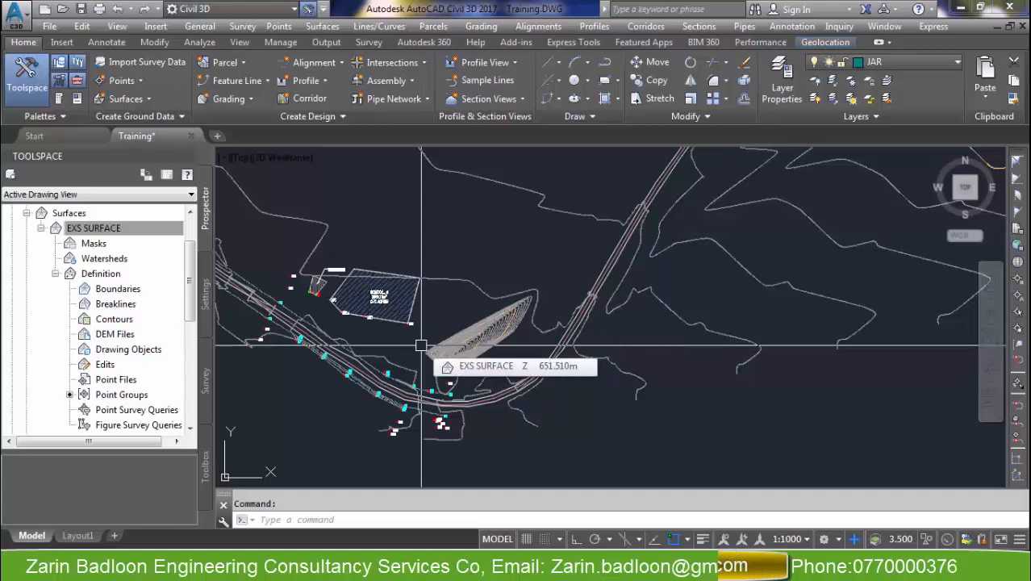
scroll(421, 347, "up", 8)
scroll(421, 346, "down", 4)
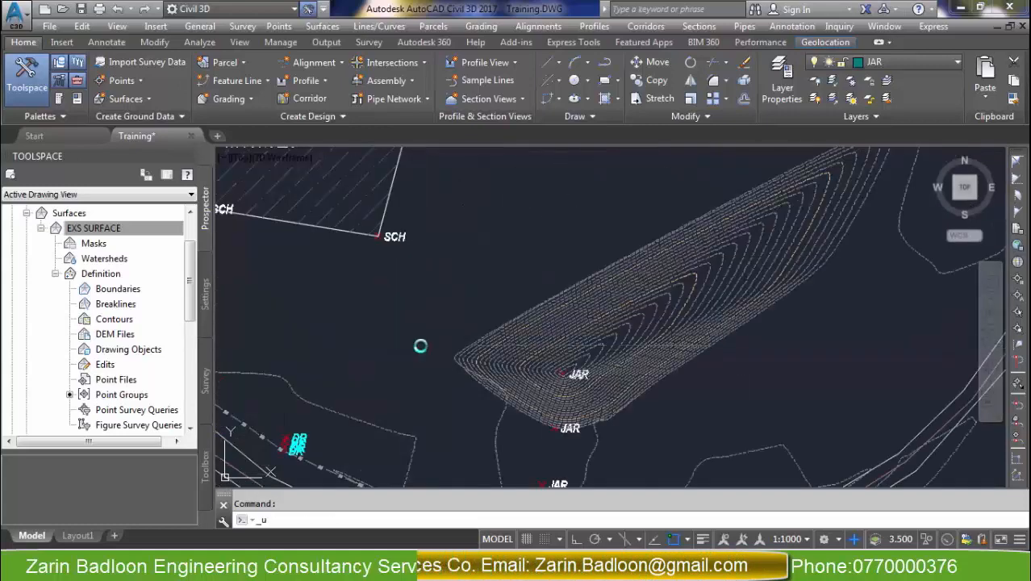
scroll(421, 346, "up", 9)
scroll(642, 432, "down", 8)
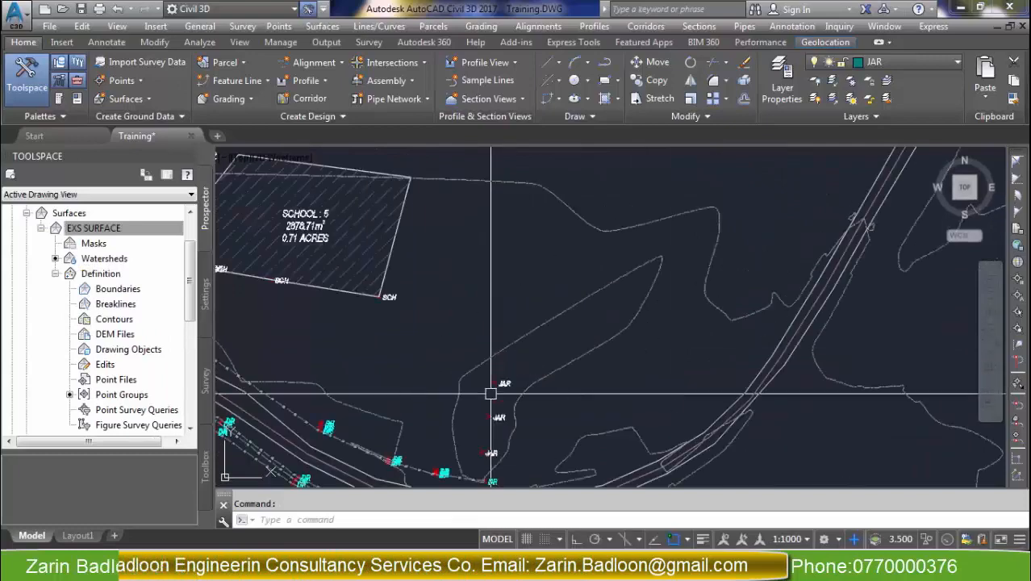
- Select EXS SURFACE and review the surface editing commands available for it
middle_click_drag(495, 410, 559, 368, "shift")
left_click(559, 368)
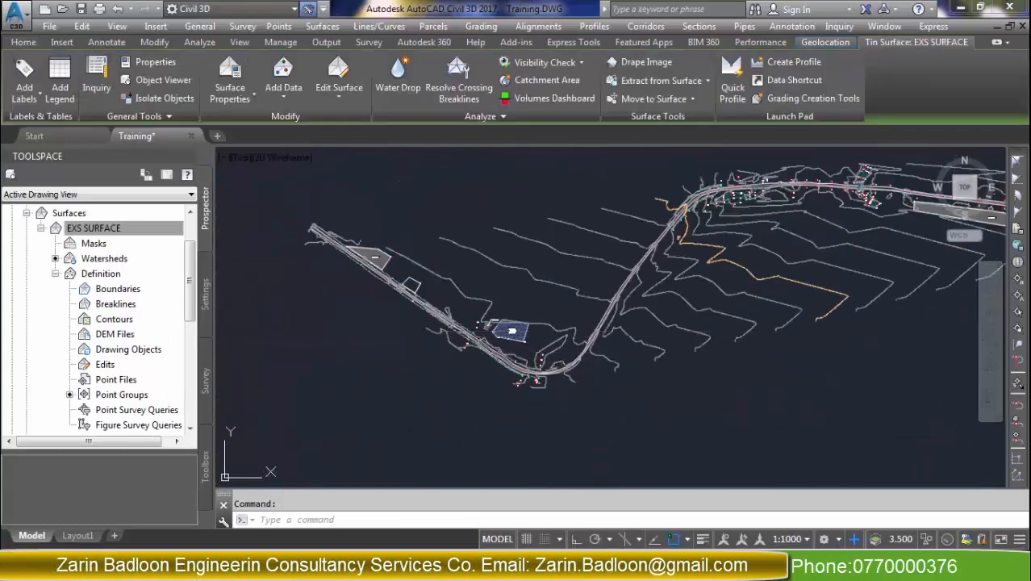
right_click(566, 326)
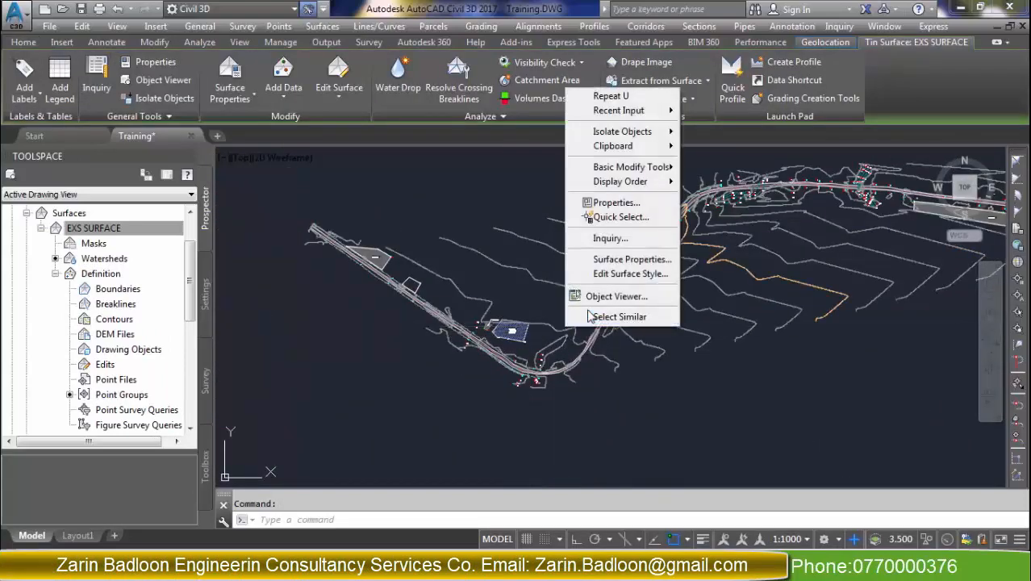
left_click(503, 225)
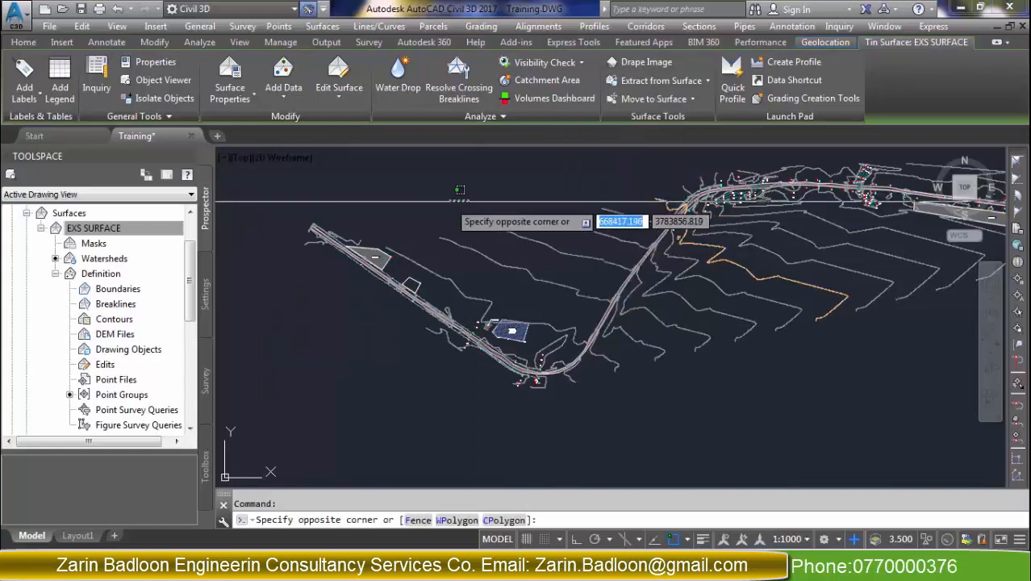
left_click(338, 96)
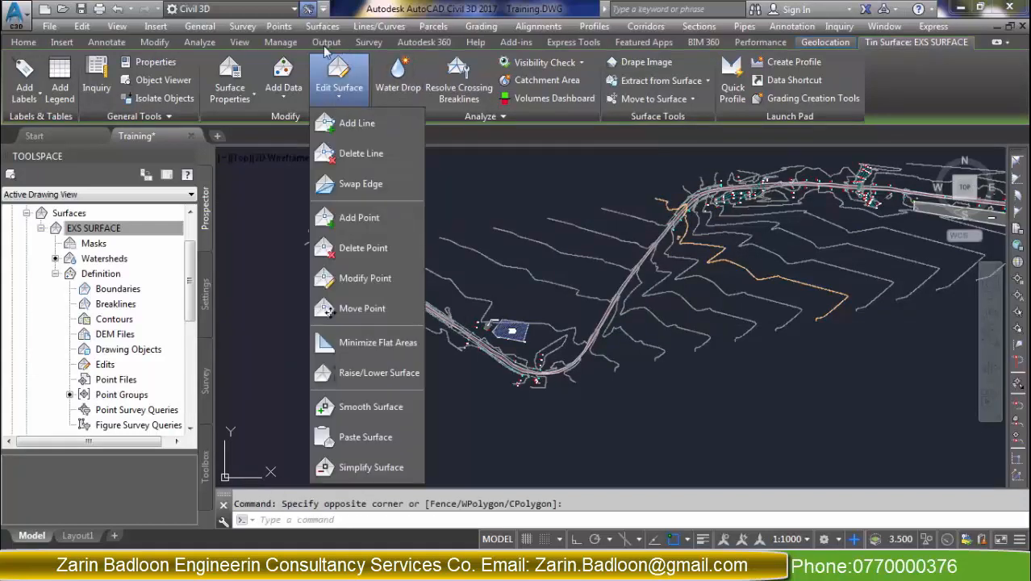
key("Escape")
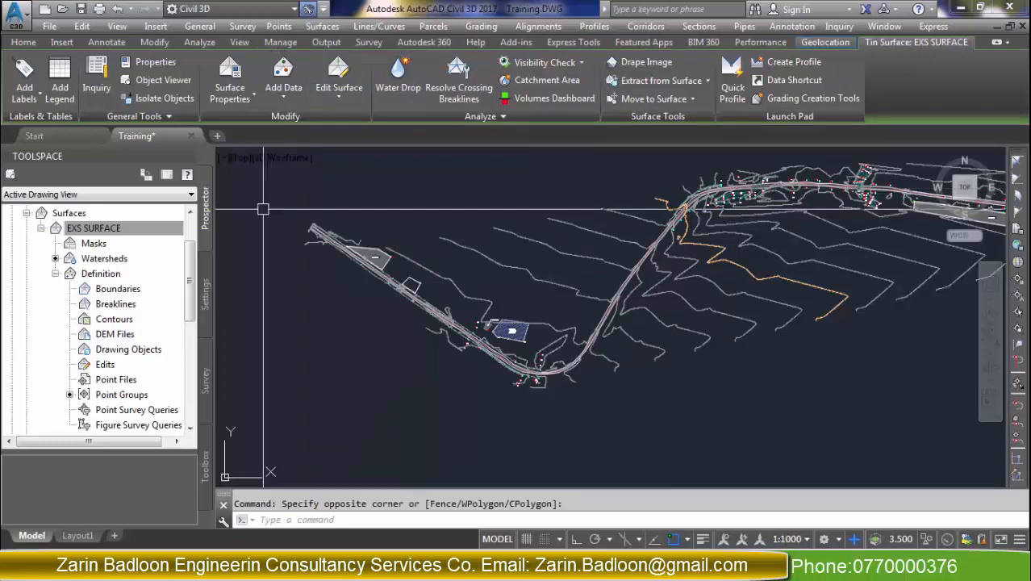
left_click(457, 243)
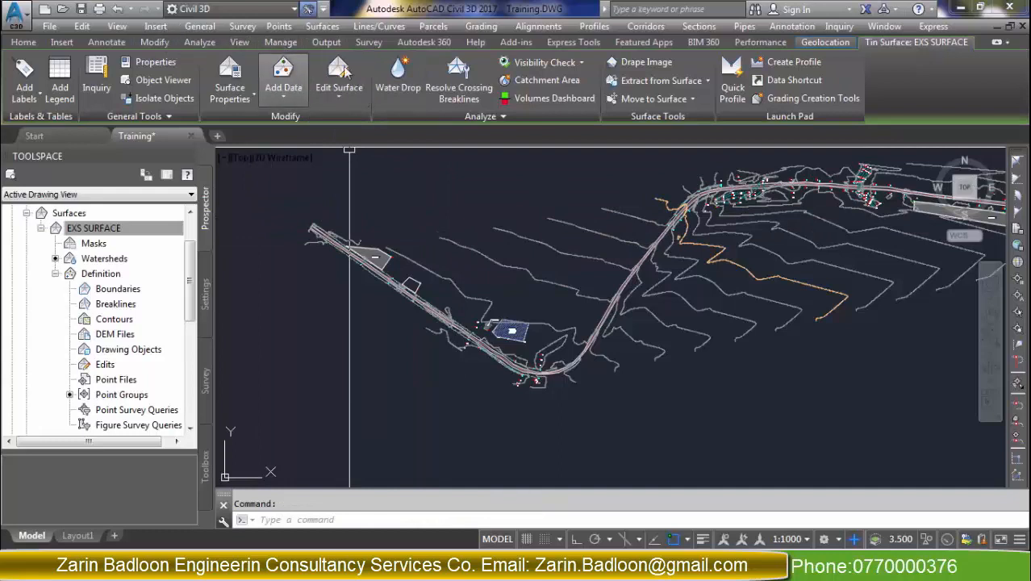
- Add a dynamic Elevations legend table for EXS SURFACE in the empty area northeast of the surface
left_click(328, 29)
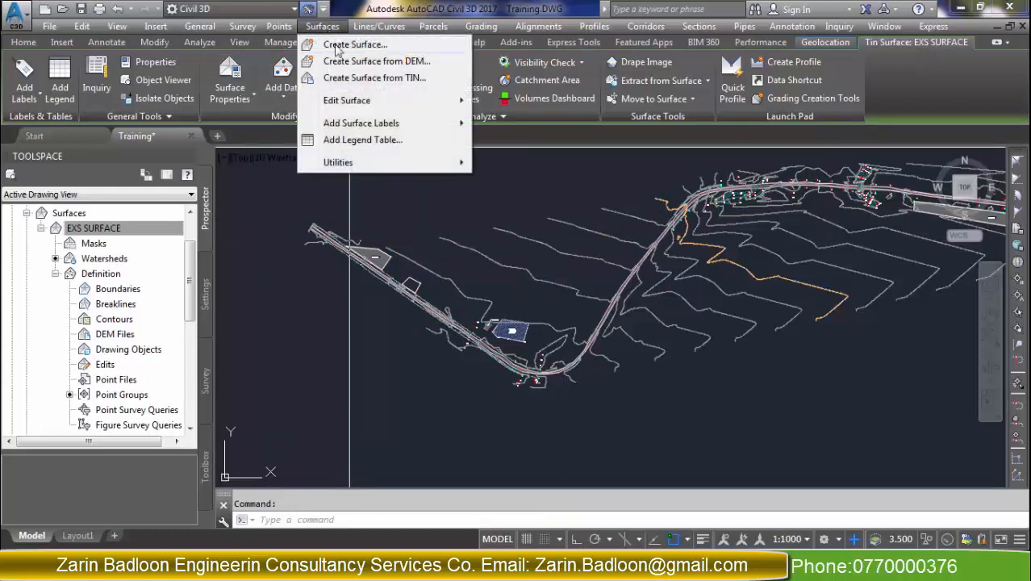
mouse_move(350, 102)
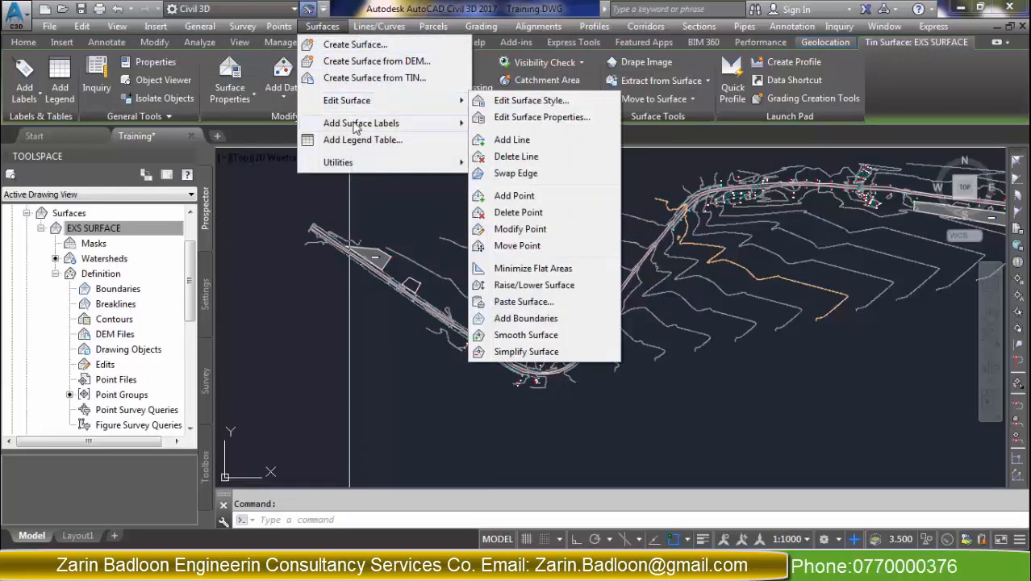
mouse_move(356, 128)
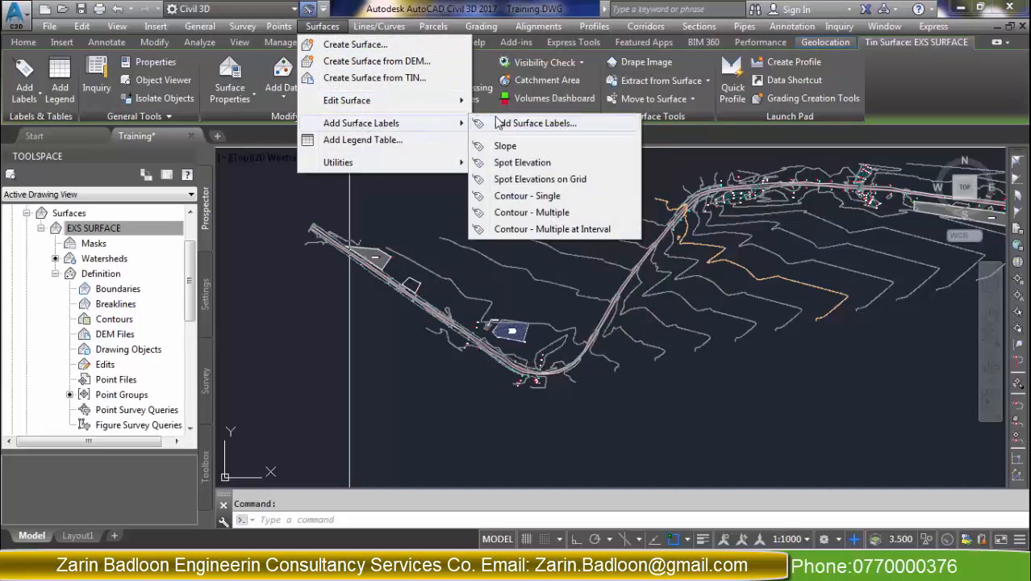
left_click(373, 142)
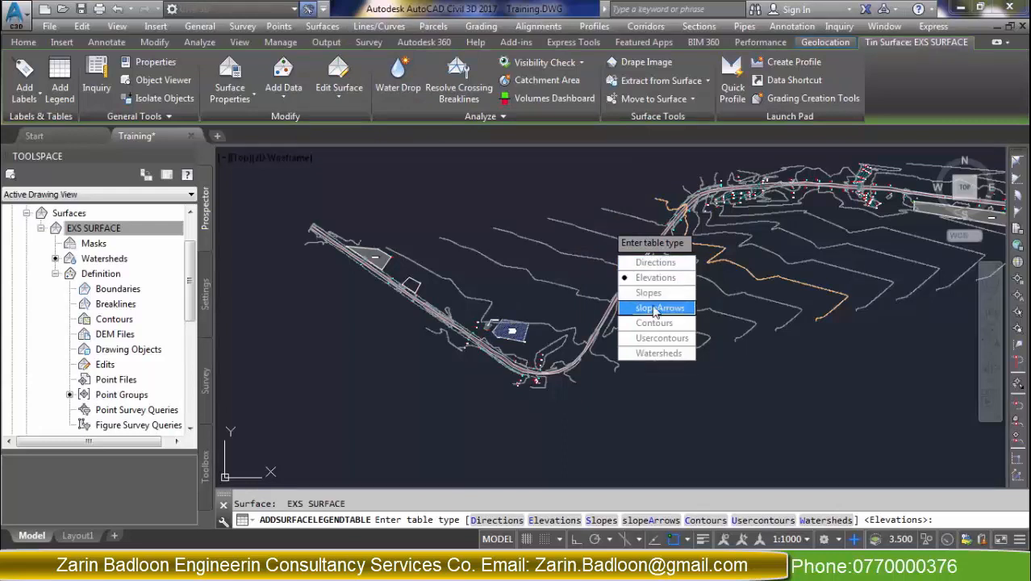
left_click(654, 277)
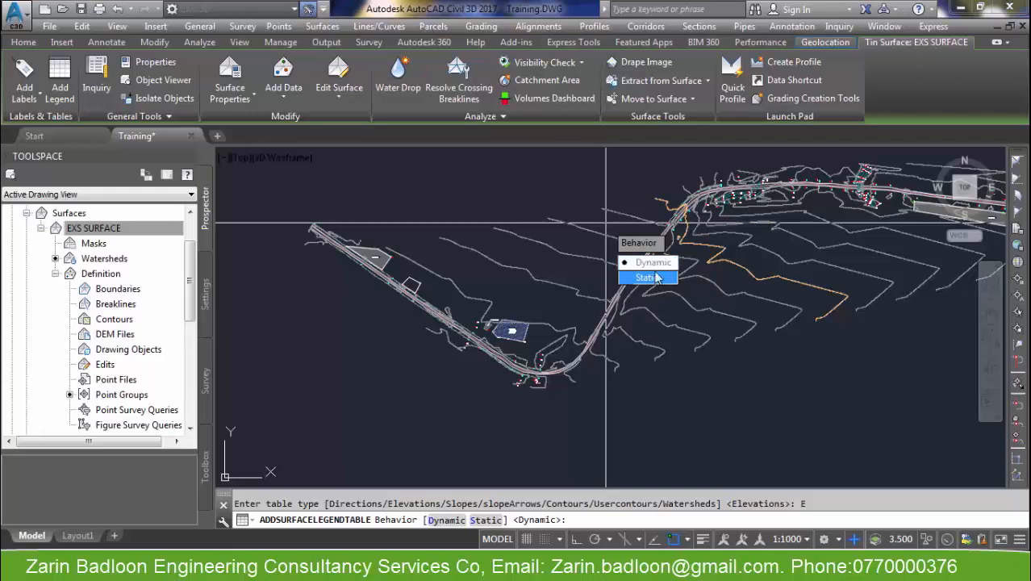
left_click(654, 263)
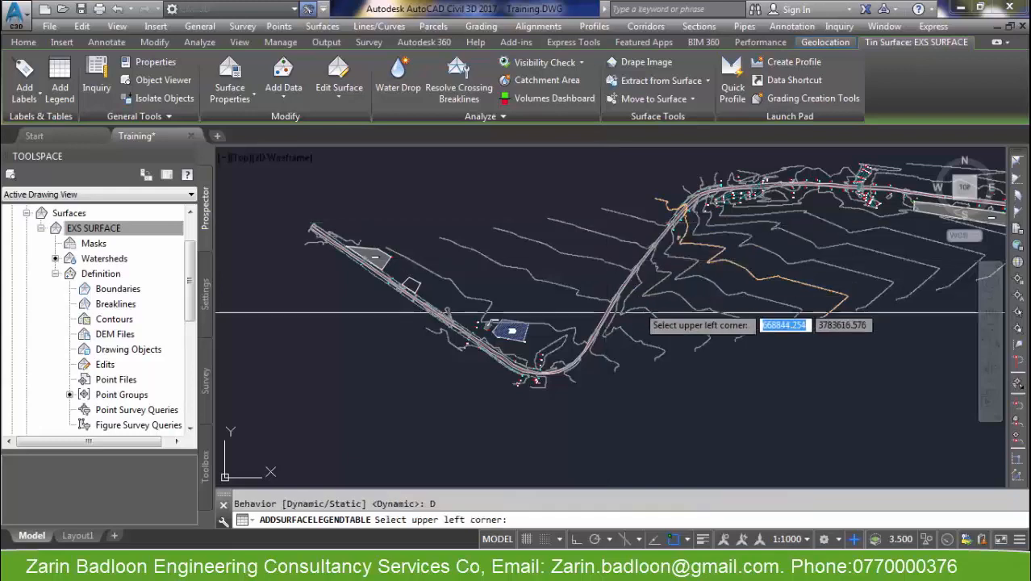
middle_click_drag(608, 396, 518, 436, "shift")
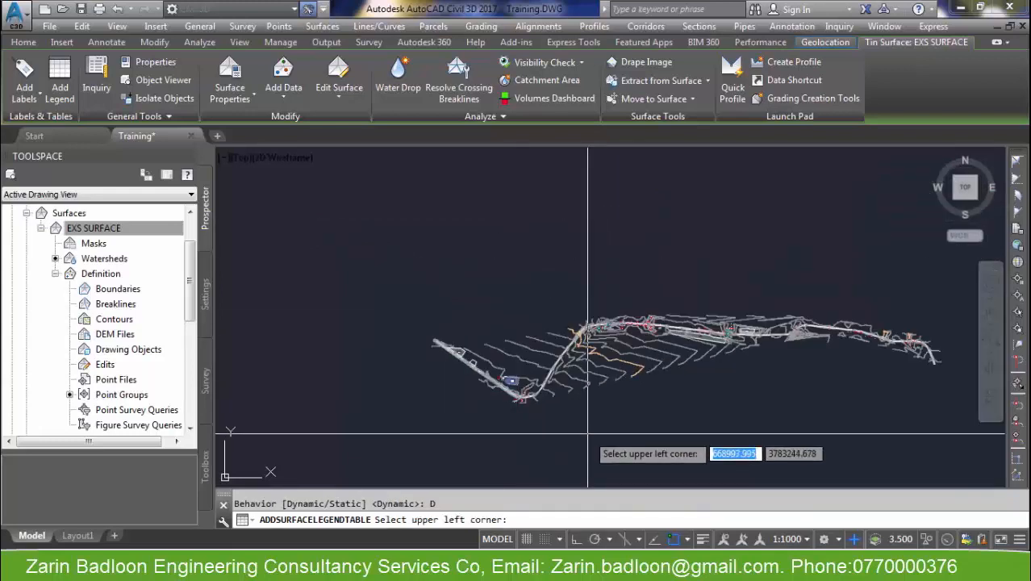
scroll(576, 387, "down", 5)
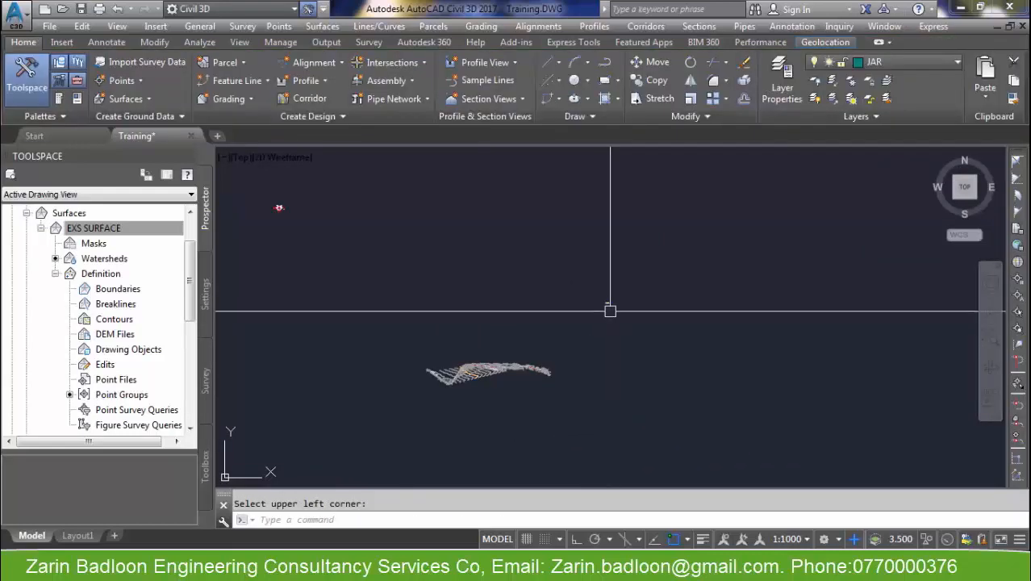
scroll(597, 292, "up", 6)
scroll(655, 306, "down", 6)
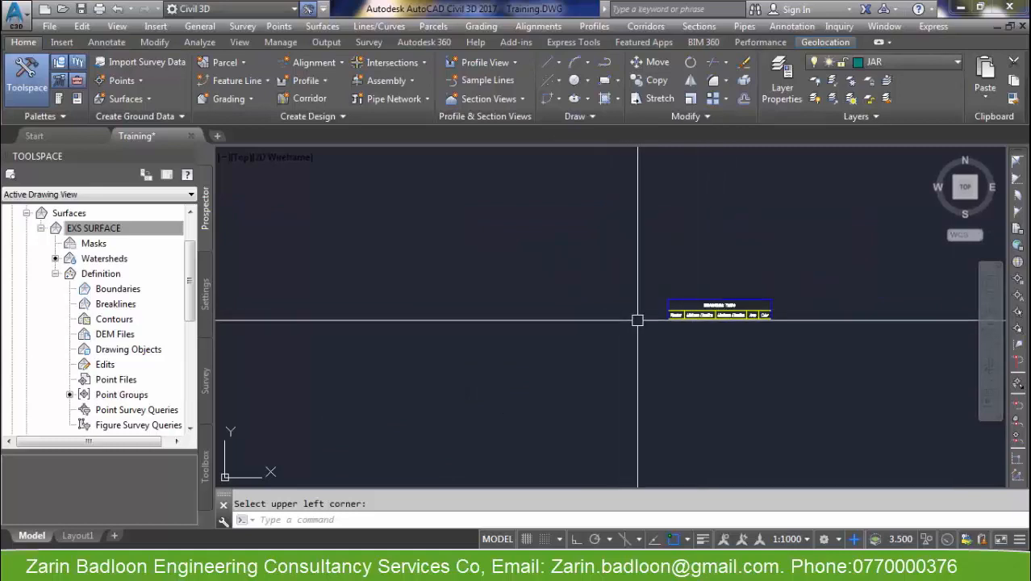
- Open the surface properties of EXS SURFACE and choose Elevations as the analysis type
middle_click_drag(646, 315, 414, 361, "shift")
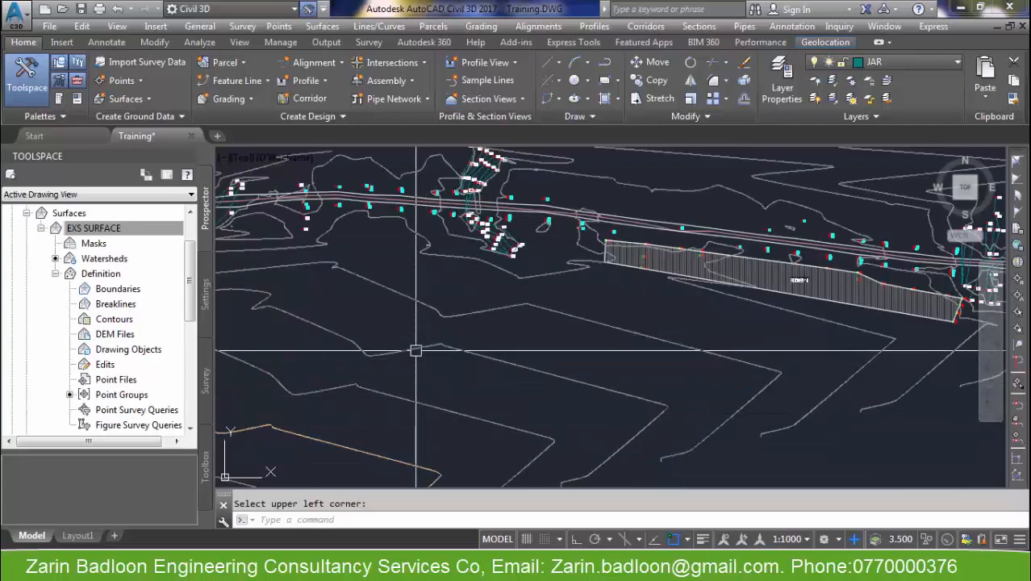
left_click(416, 352)
right_click(420, 352)
left_click(483, 283)
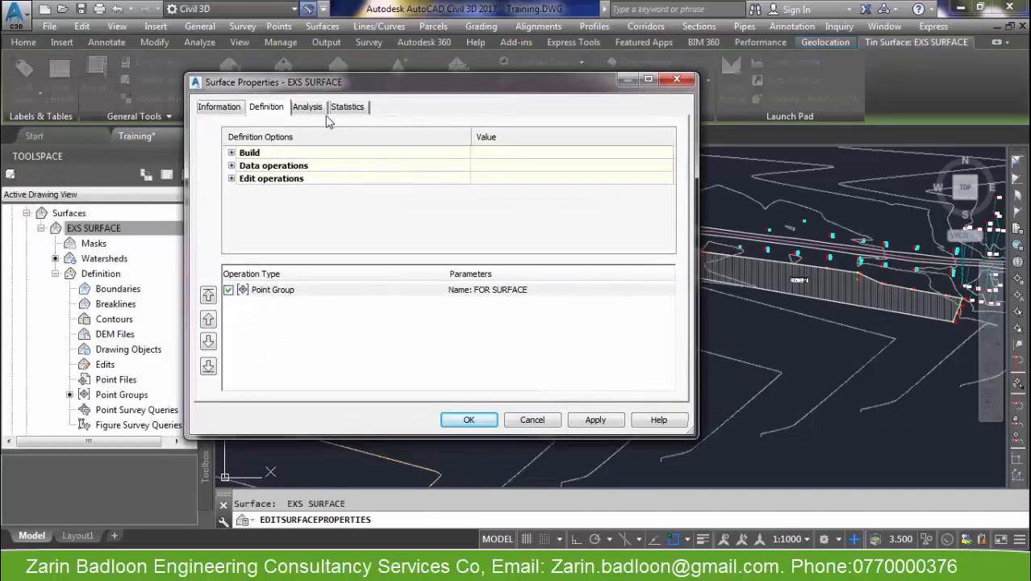
left_click(309, 110)
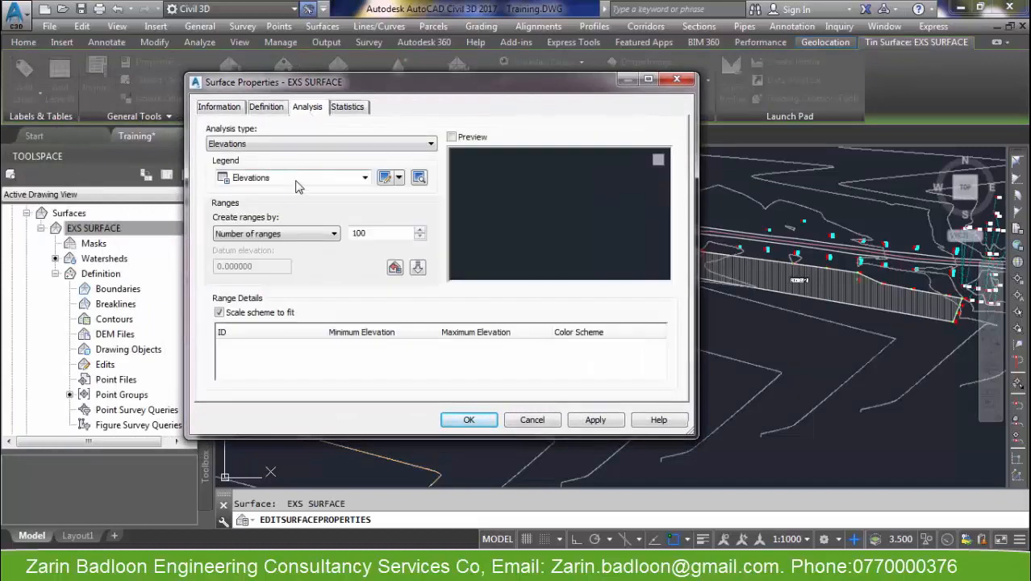
left_click(292, 145)
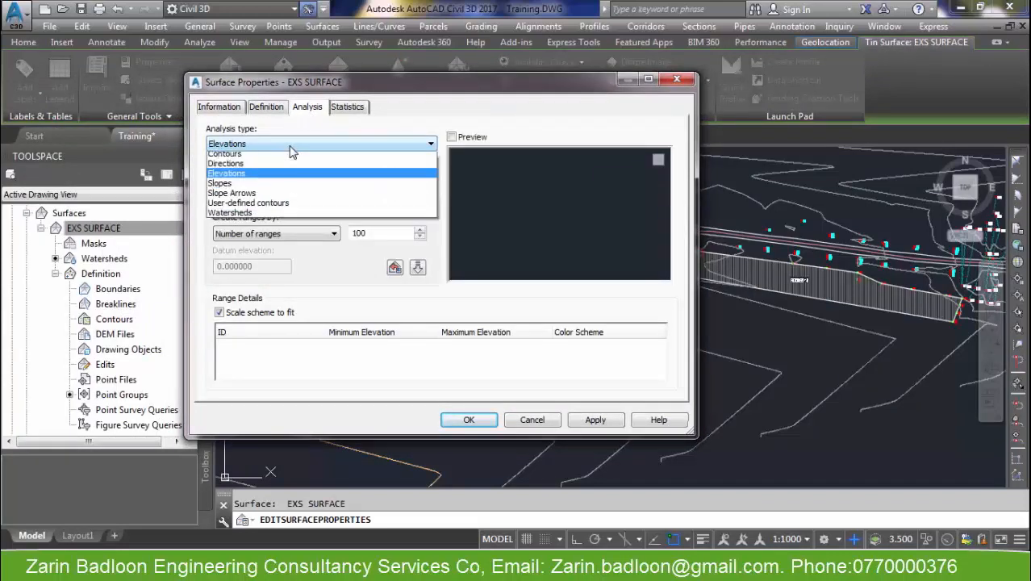
left_click(238, 178)
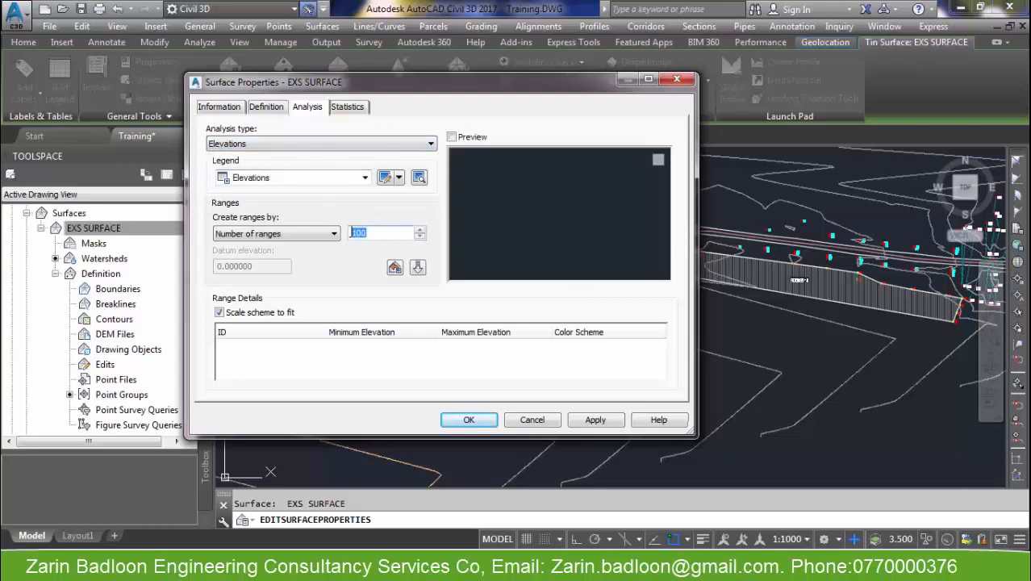
- Run the elevation analysis on EXS SURFACE with ranges created by number of ranges set to 10, and accept the surface properties
left_click(332, 235)
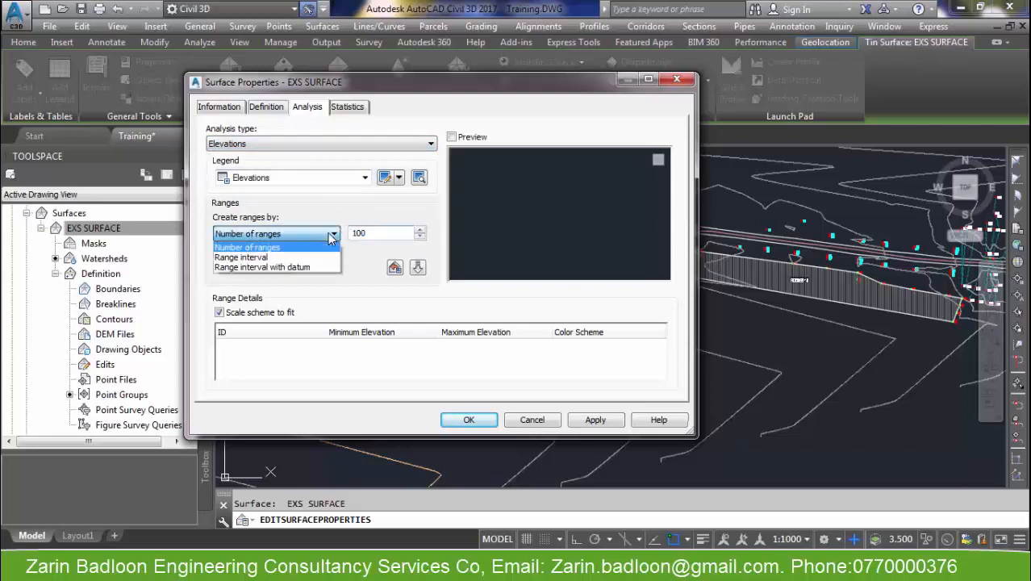
left_click(295, 257)
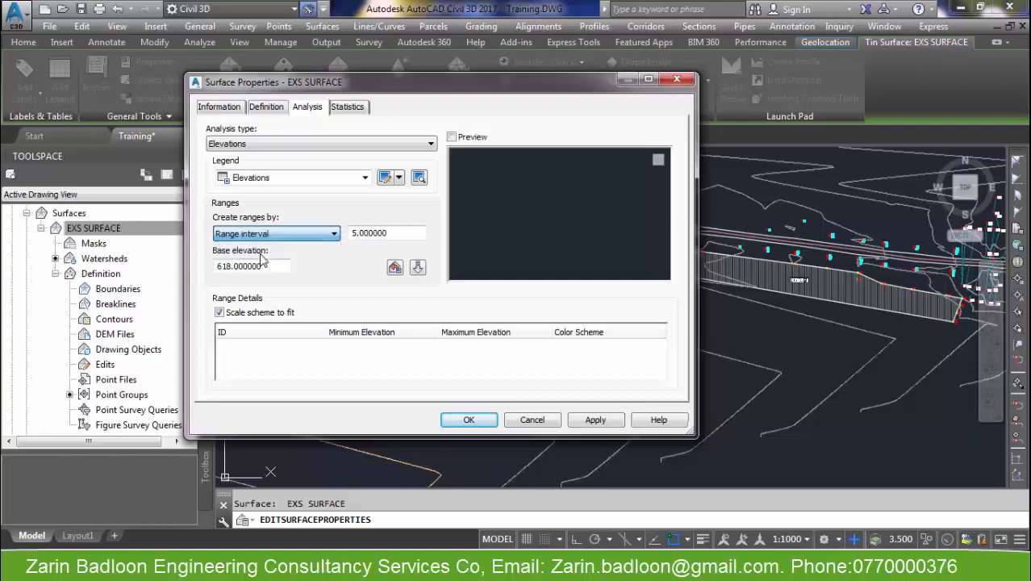
left_click(320, 235)
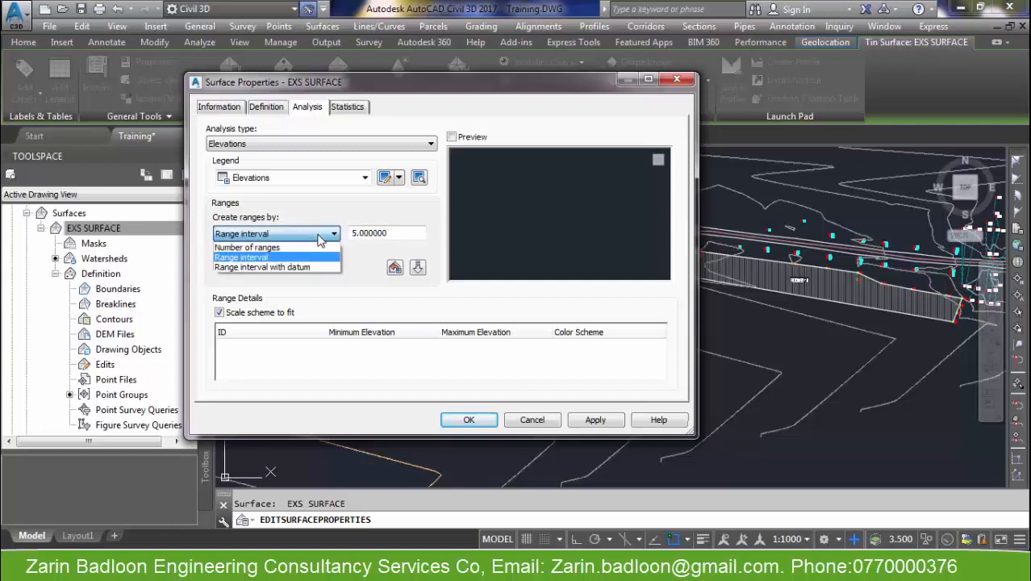
left_click(290, 248)
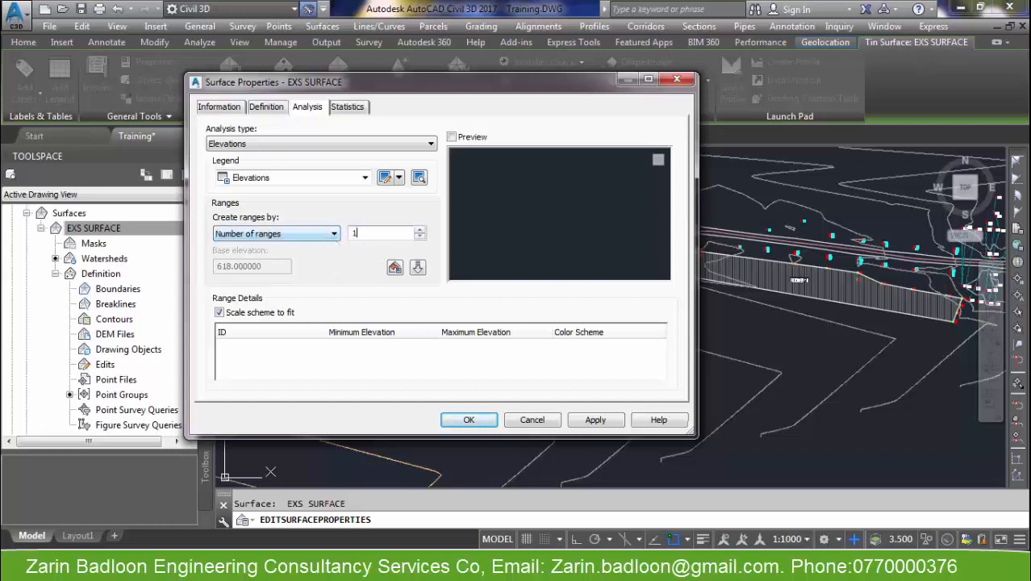
left_click(415, 268)
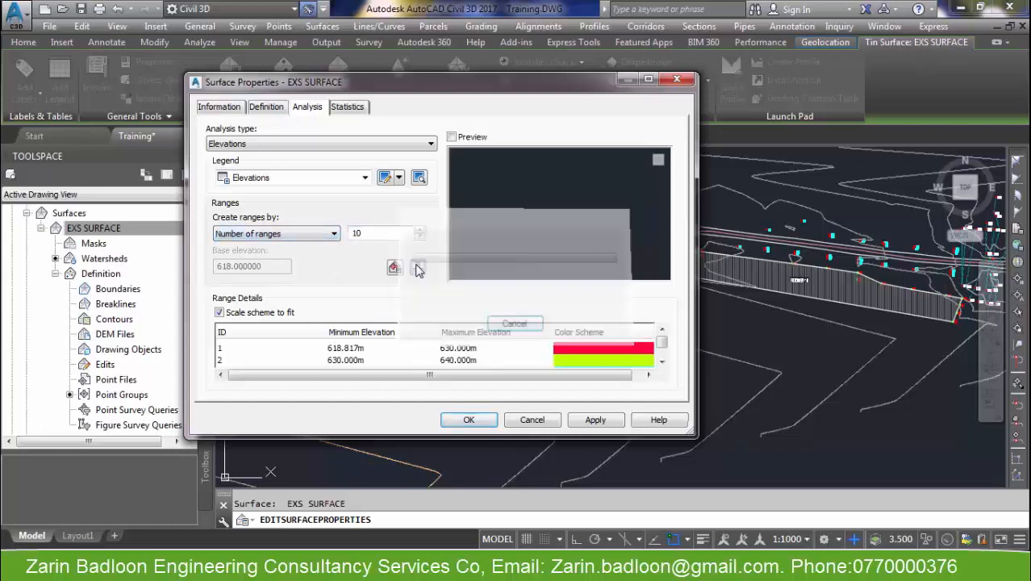
left_click(468, 420)
key("Escape")
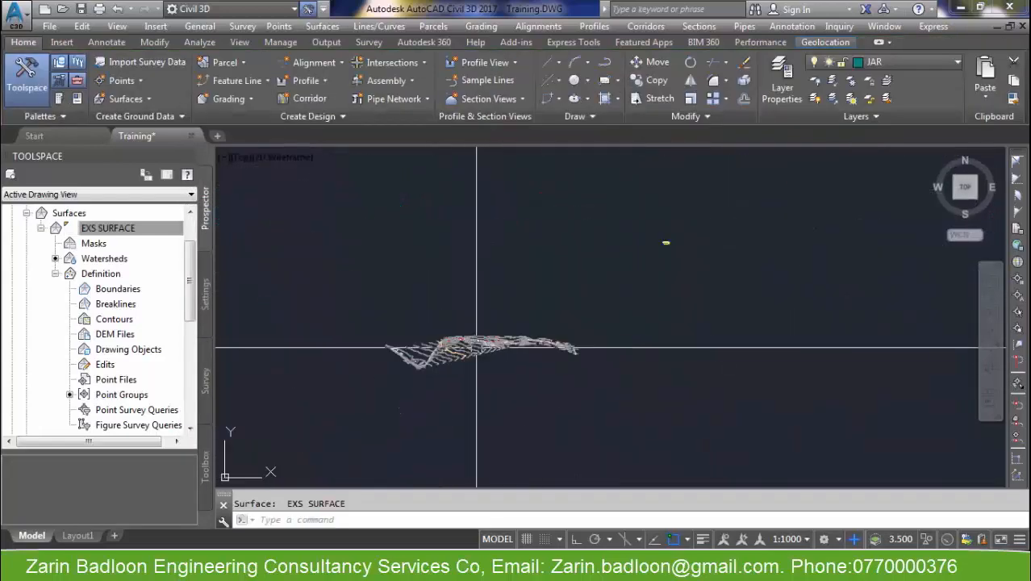
- Examine the elevation ranges, areas and colours listed in the Elevations Table northeast of the surface
scroll(659, 230, "up", 15)
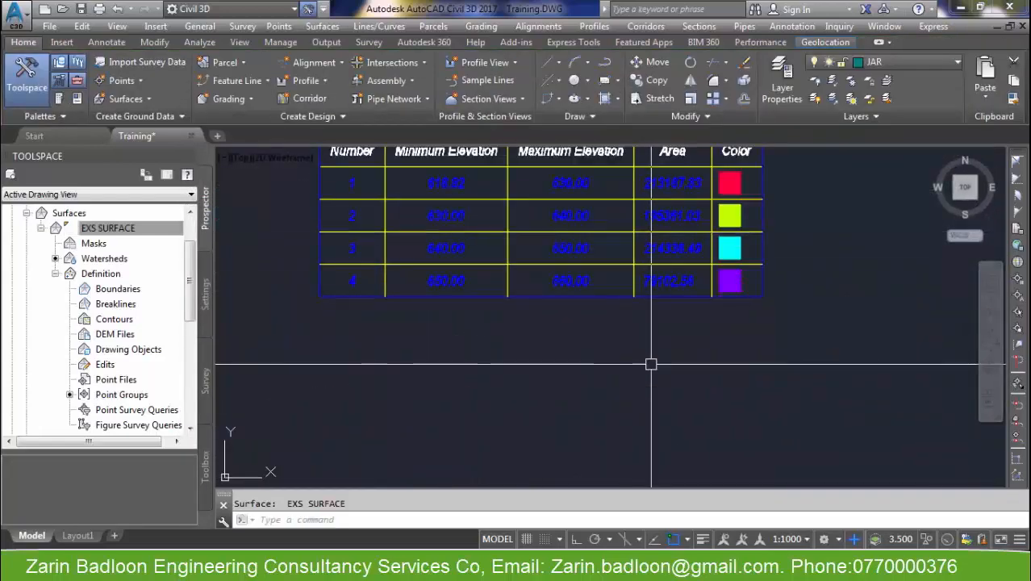
middle_click_drag(658, 393, 660, 401)
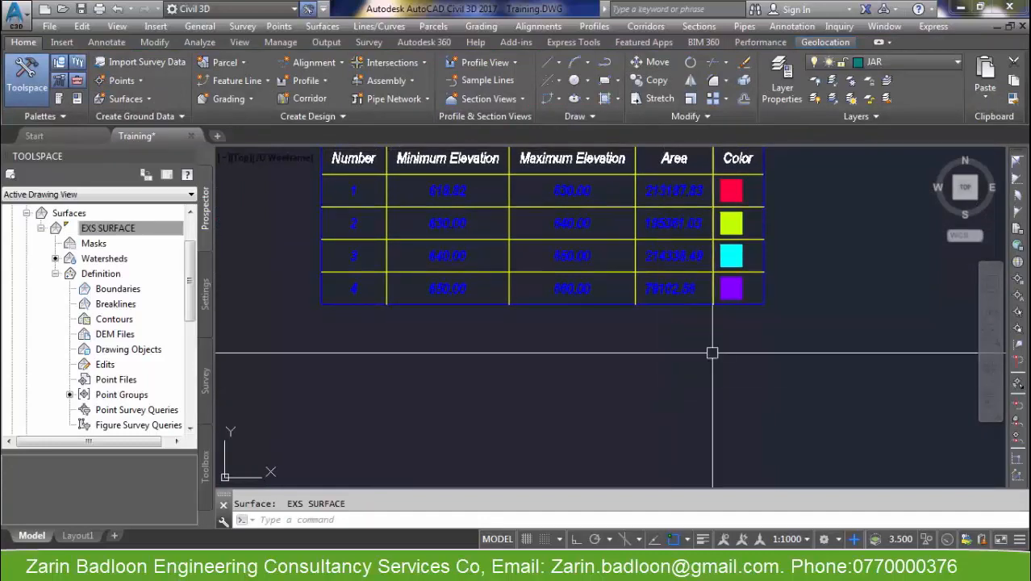
middle_click_drag(712, 353, 745, 413)
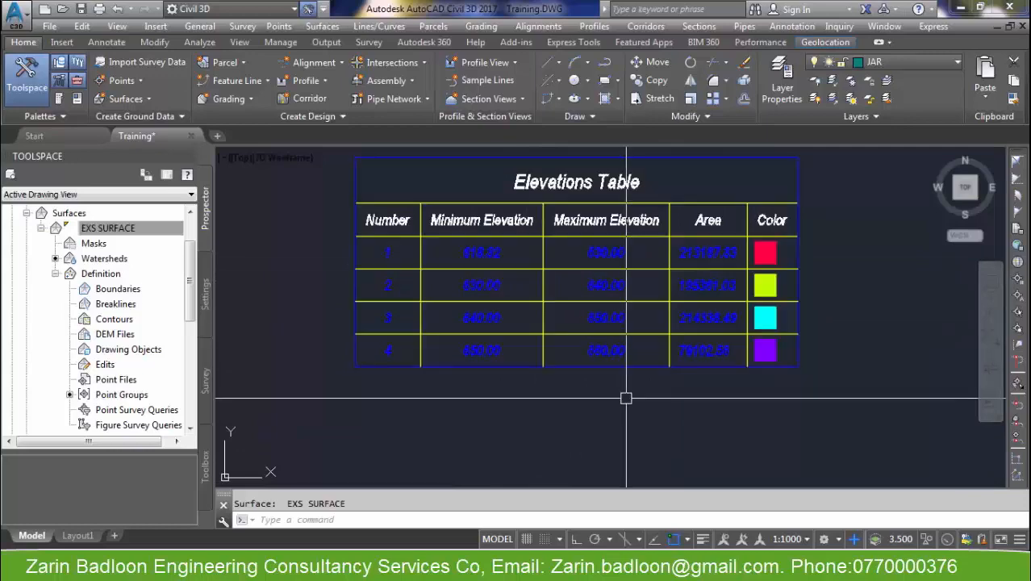
scroll(663, 298, "down", 6)
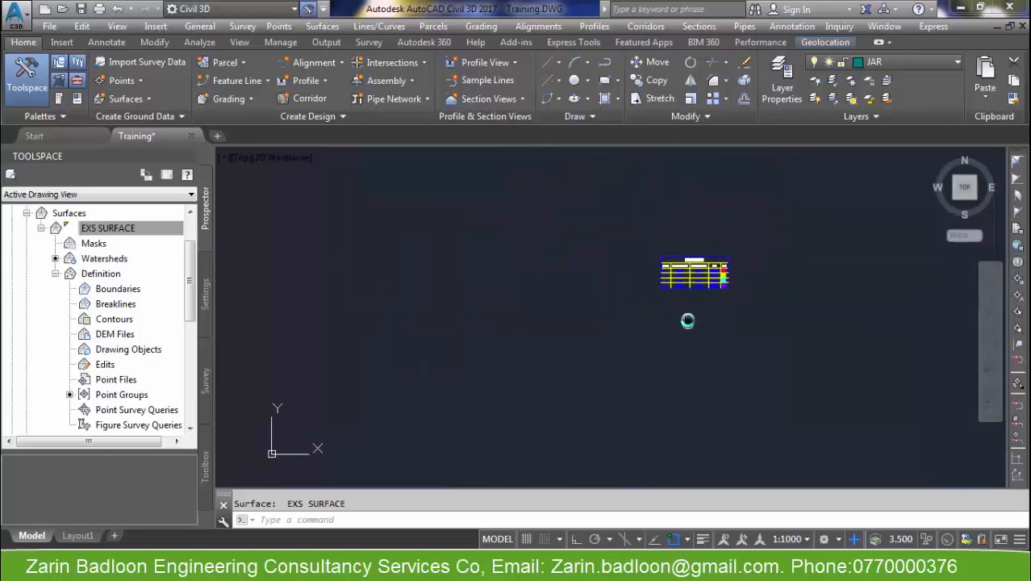
scroll(693, 276, "up", 6)
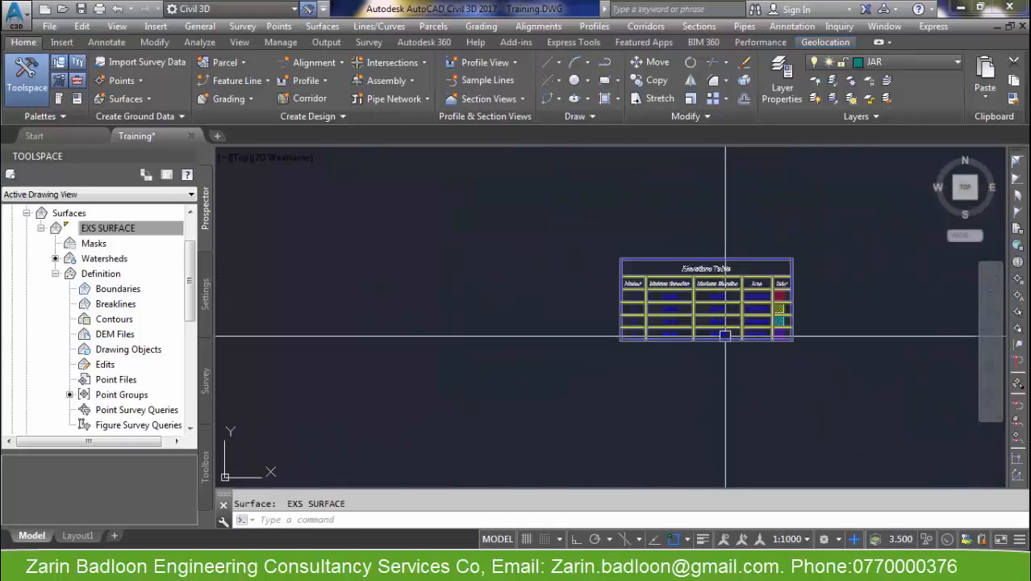
scroll(771, 306, "down", 6)
scroll(756, 326, "down", 6)
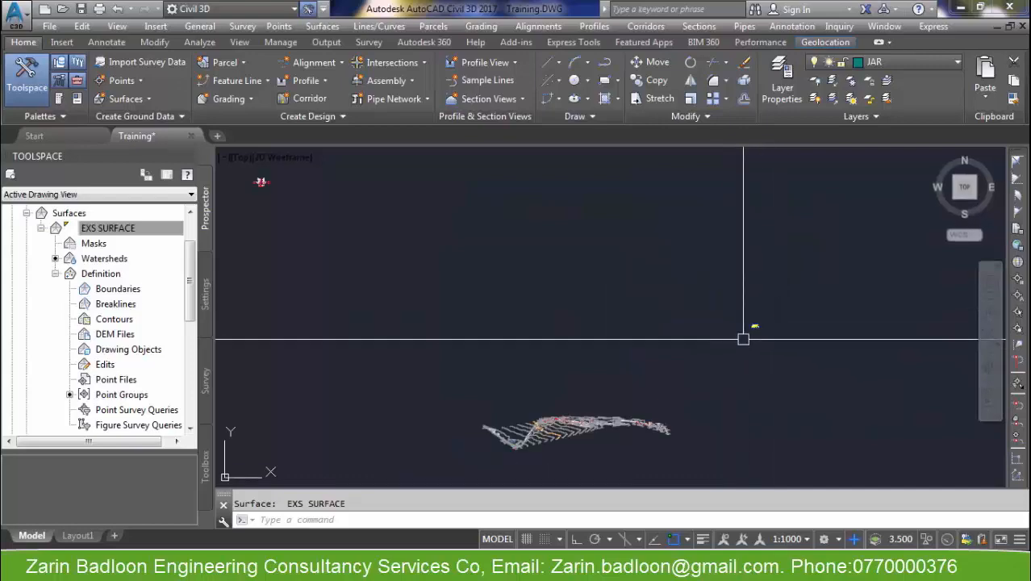
- Add a two-point slope label to EXS SURFACE between the two minor contours on either side of the major contour southeast of the road bend
middle_click_drag(683, 352, 732, 297)
scroll(582, 369, "up", 6)
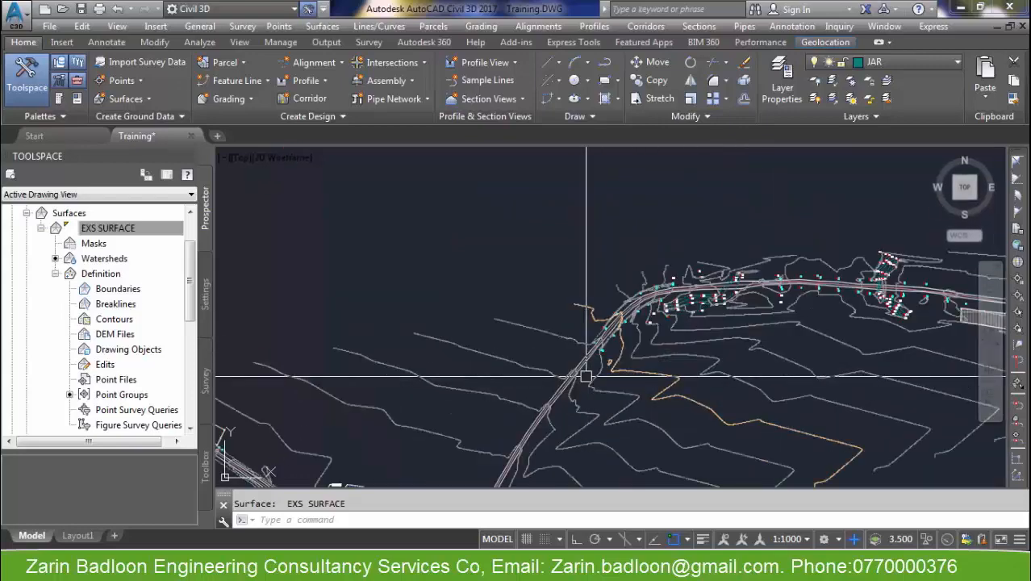
left_click(601, 378)
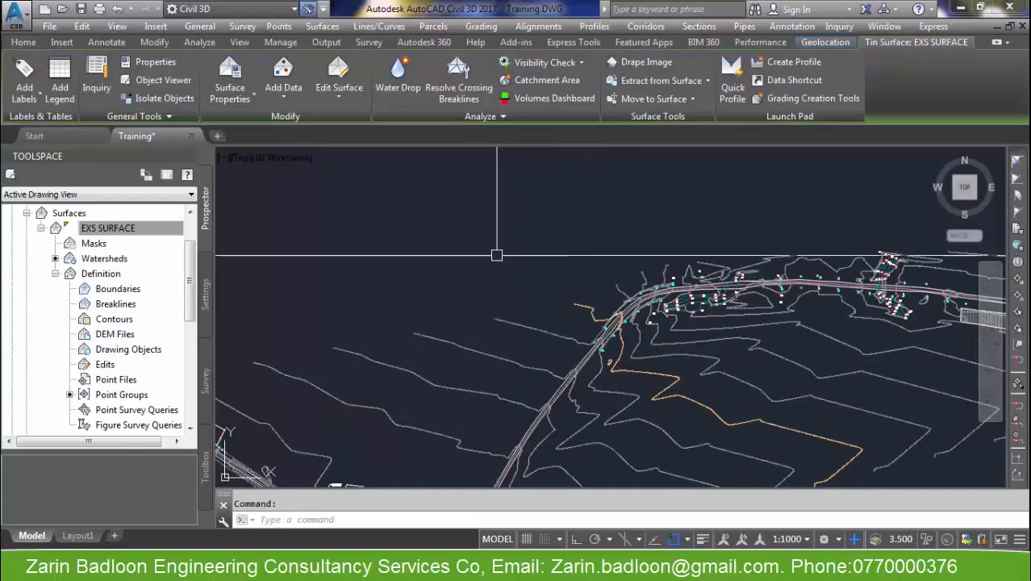
middle_click_drag(493, 246, 483, 203)
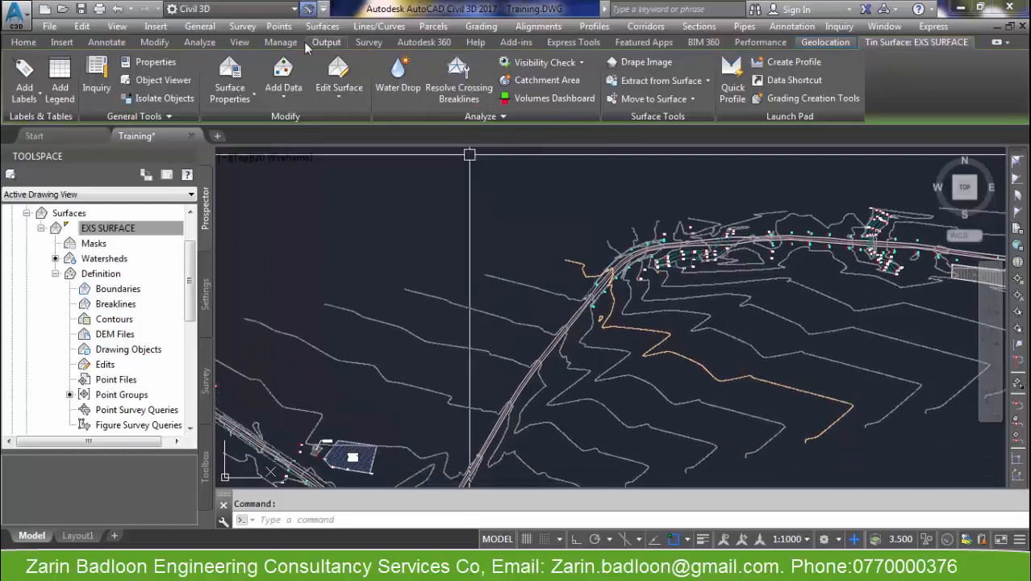
left_click(322, 26)
mouse_move(356, 108)
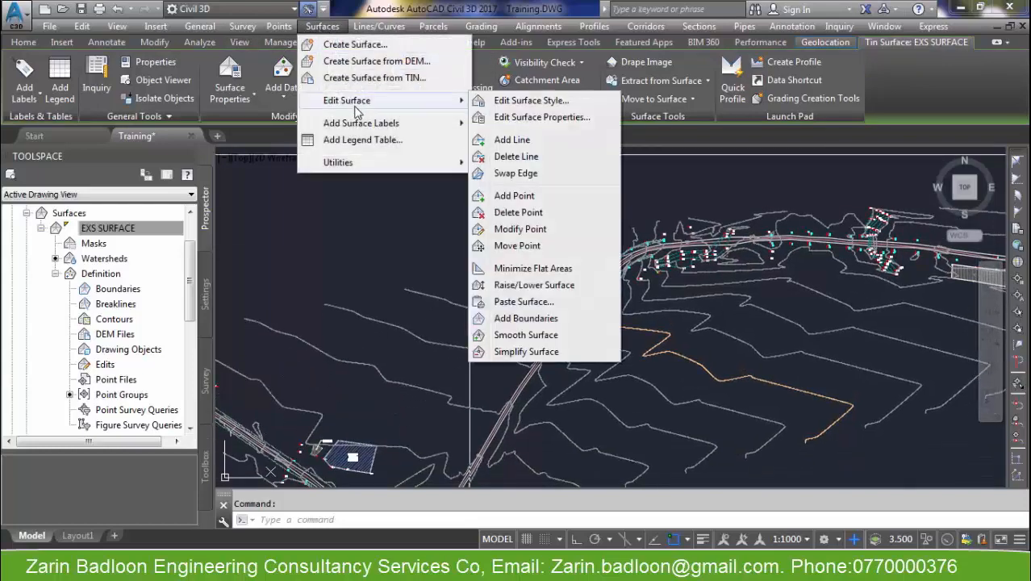
mouse_move(371, 122)
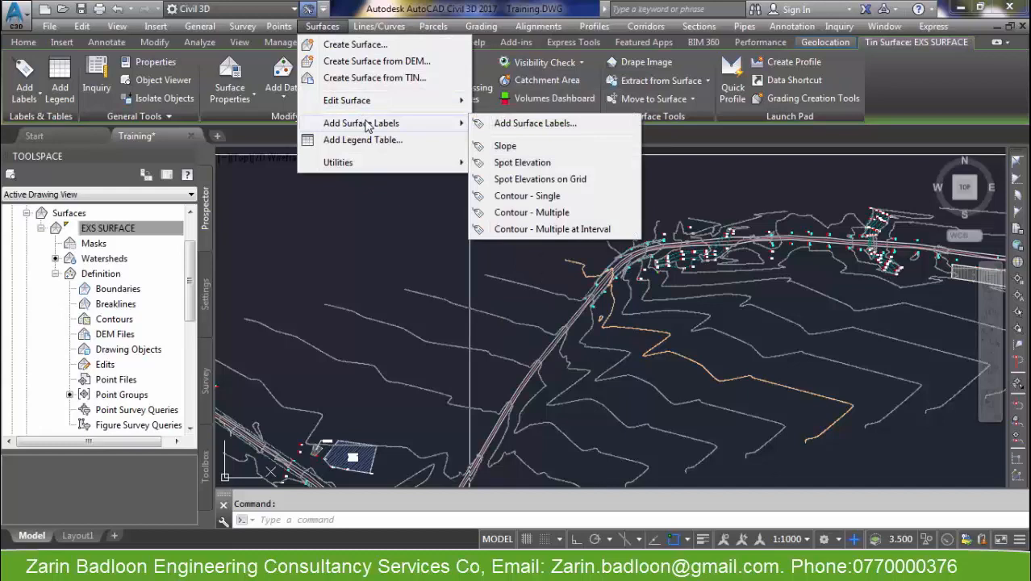
left_click(507, 146)
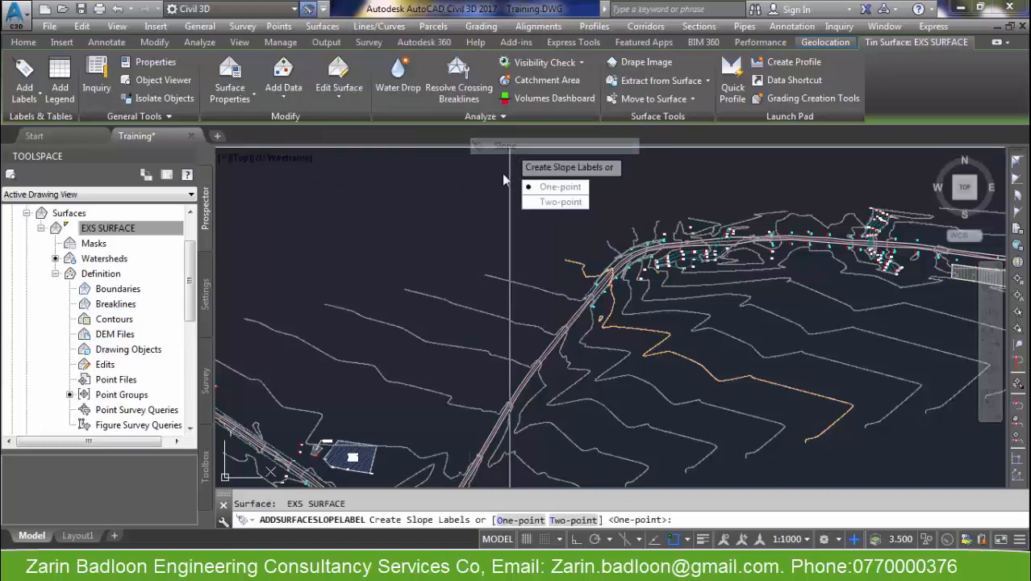
left_click(561, 202)
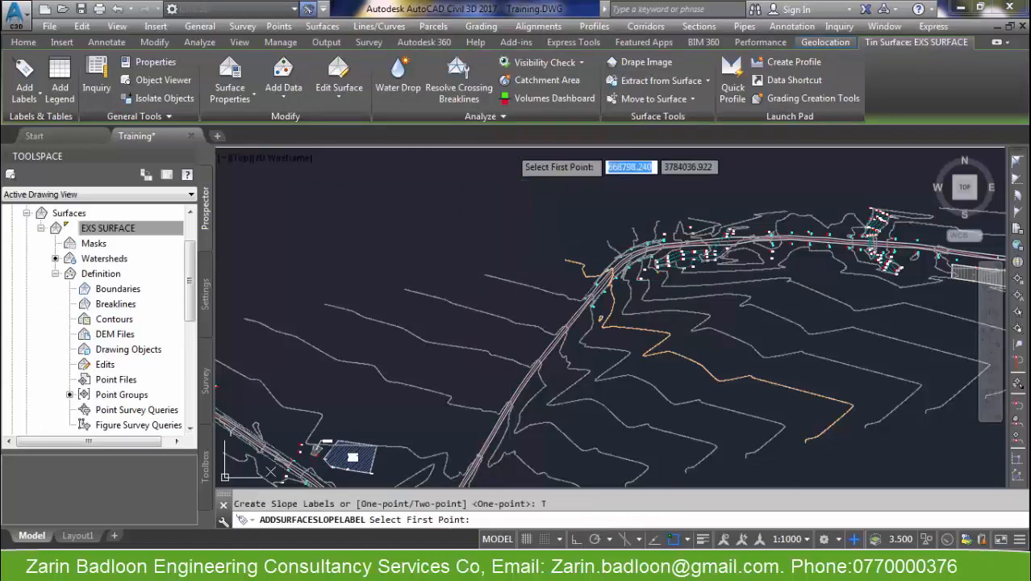
left_click(646, 378)
left_click(735, 341)
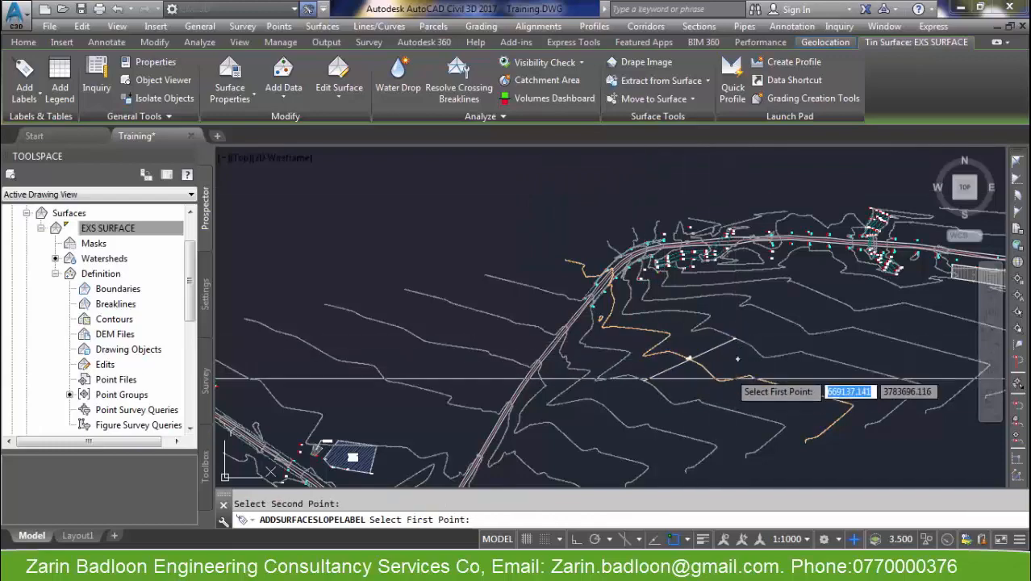
key("Escape")
- Examine the slope value and direction arrow of the two-point slope label, then select the label to check its extents and clear the selection
scroll(684, 367, "up", 4)
scroll(684, 367, "up", 5)
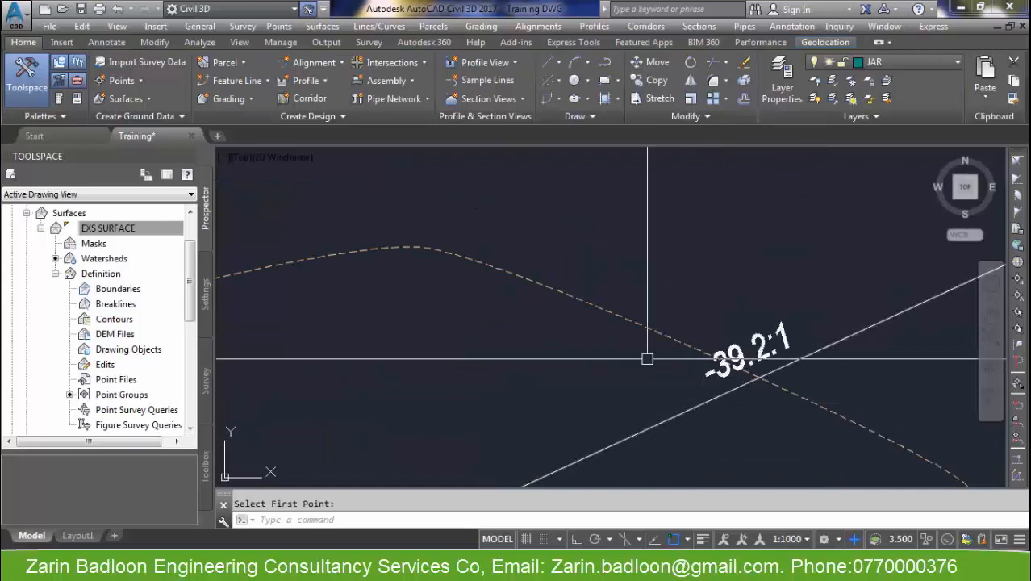
scroll(653, 357, "down", 6)
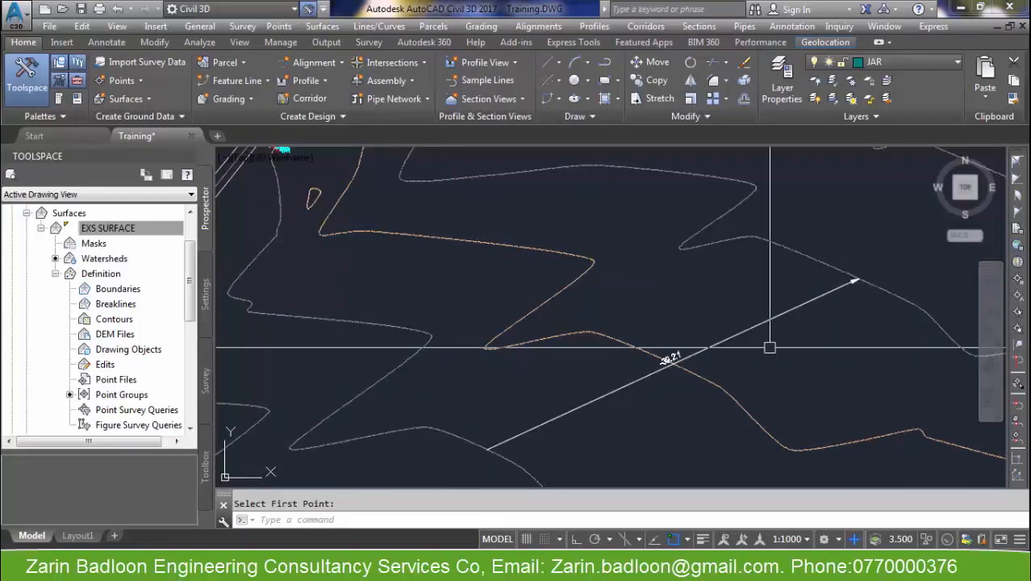
scroll(672, 361, "up", 5)
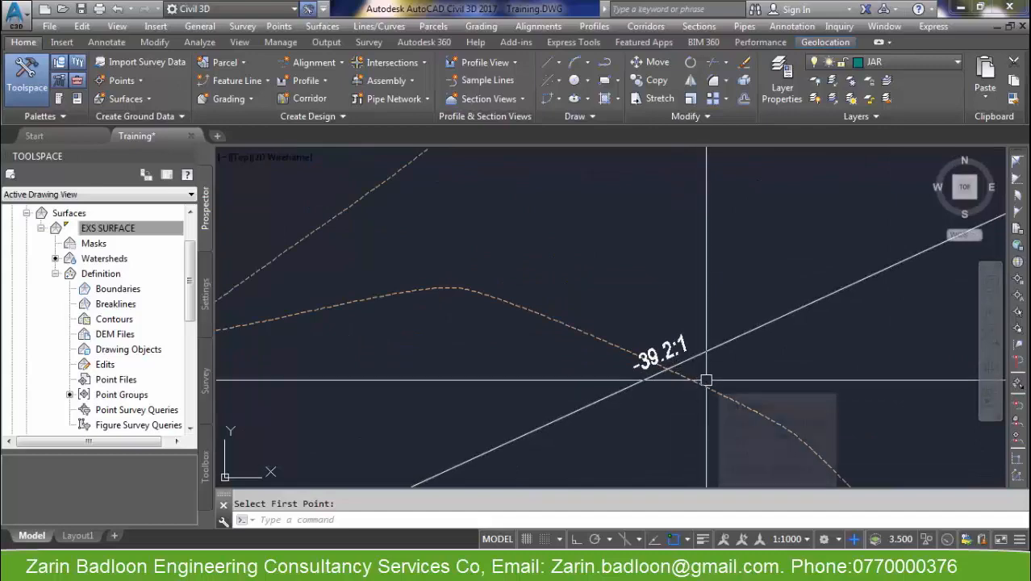
scroll(684, 349, "down", 8)
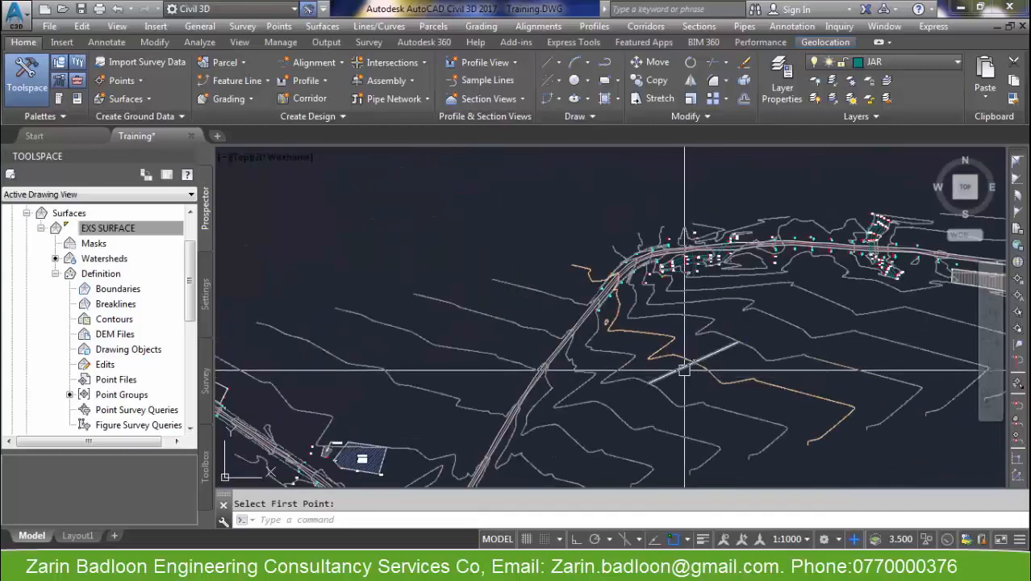
key("Escape")
left_click(684, 369)
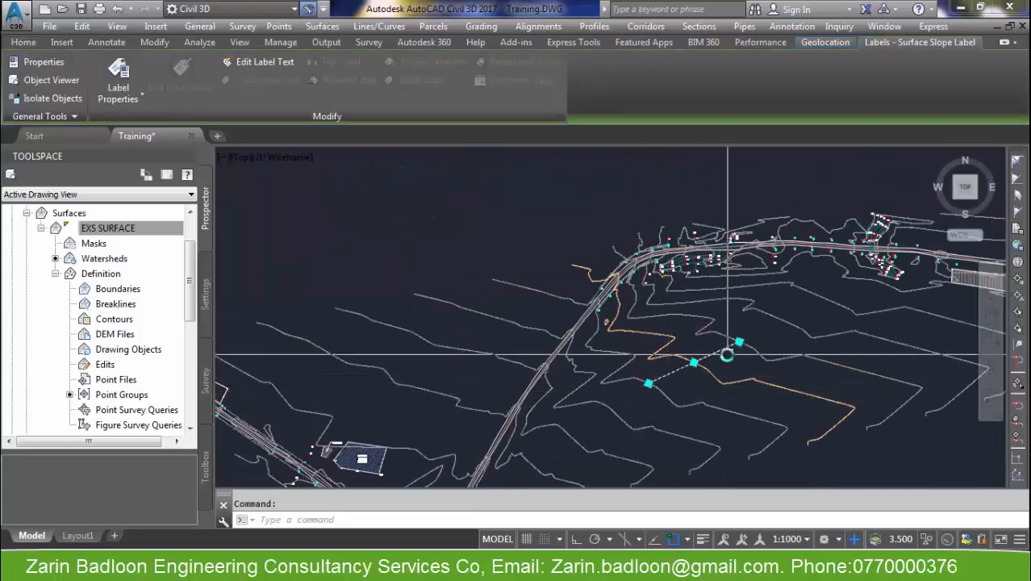
scroll(727, 352, "up", 2)
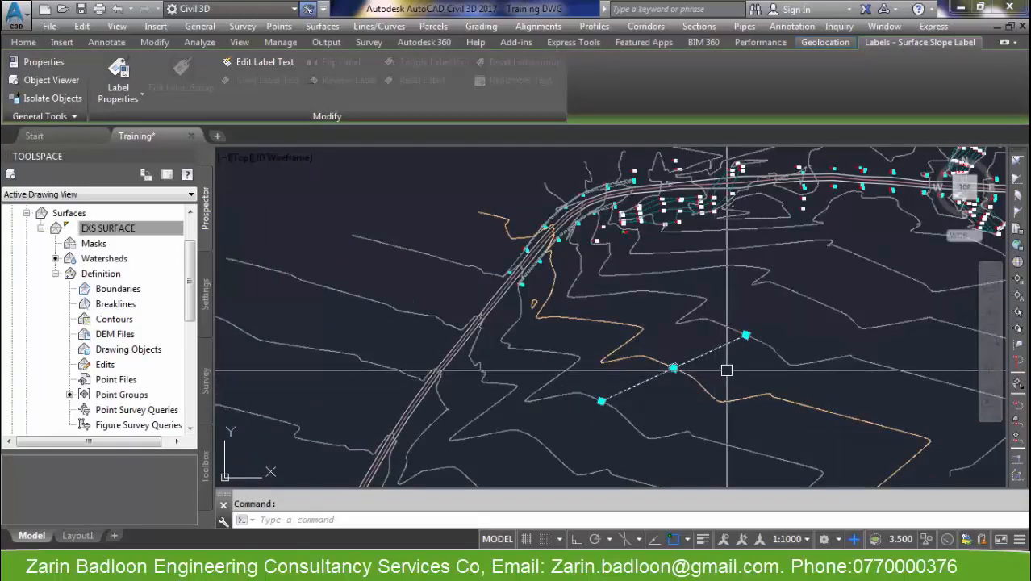
mouse_move(727, 370)
key("Escape")
- Set the contour intervals in EXS SURFACE's EXISTING style to 1 m minor and 10 m major, and accept the style changes
left_click(774, 355)
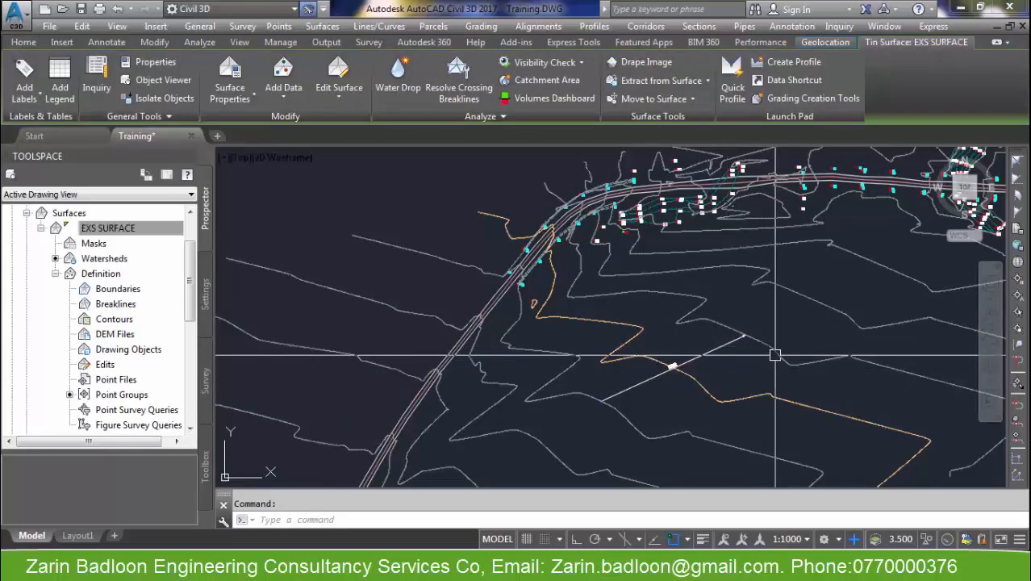
right_click(774, 355)
left_click(778, 343)
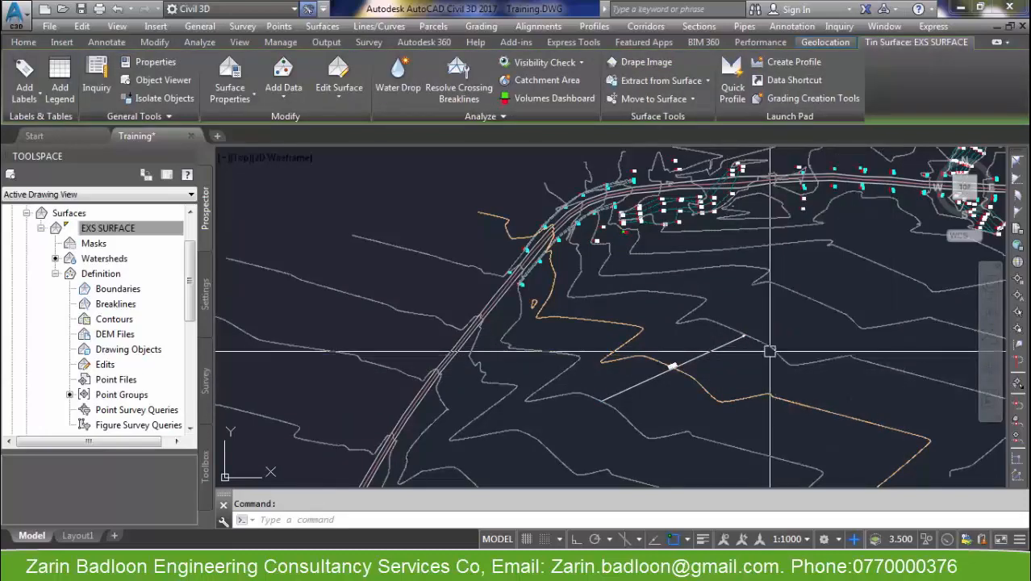
right_click(770, 352)
left_click(817, 298)
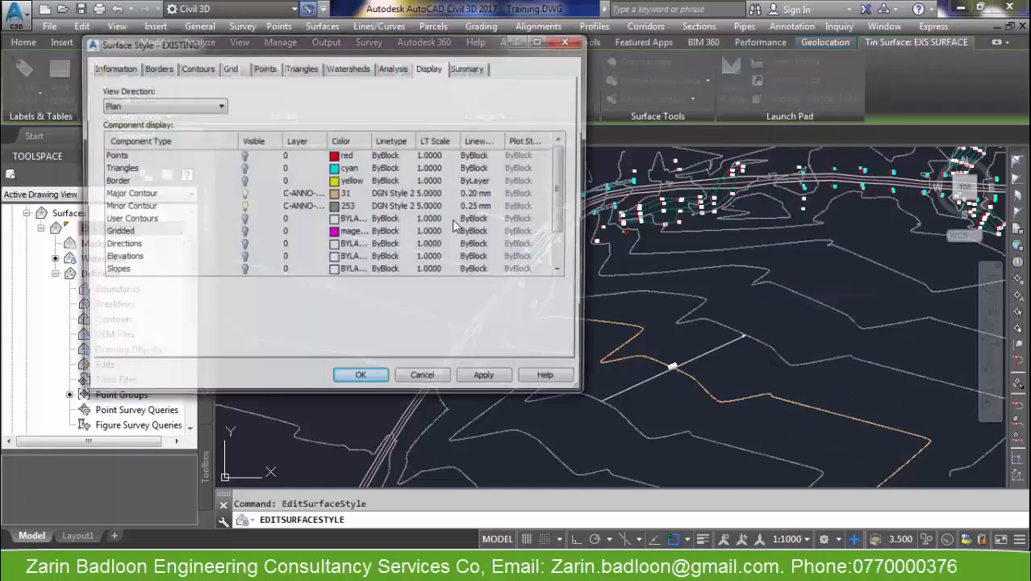
left_click(198, 67)
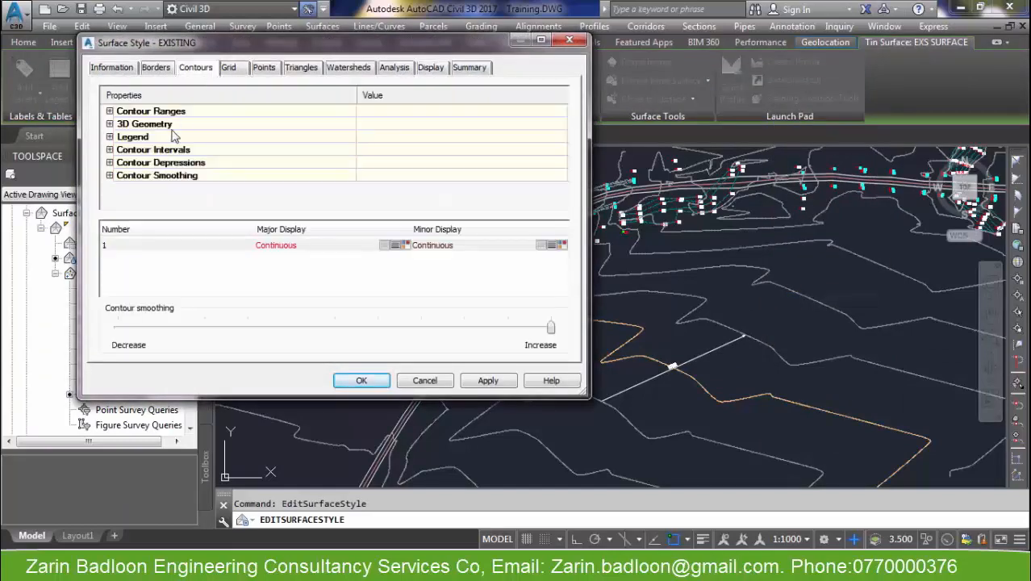
left_click(111, 150)
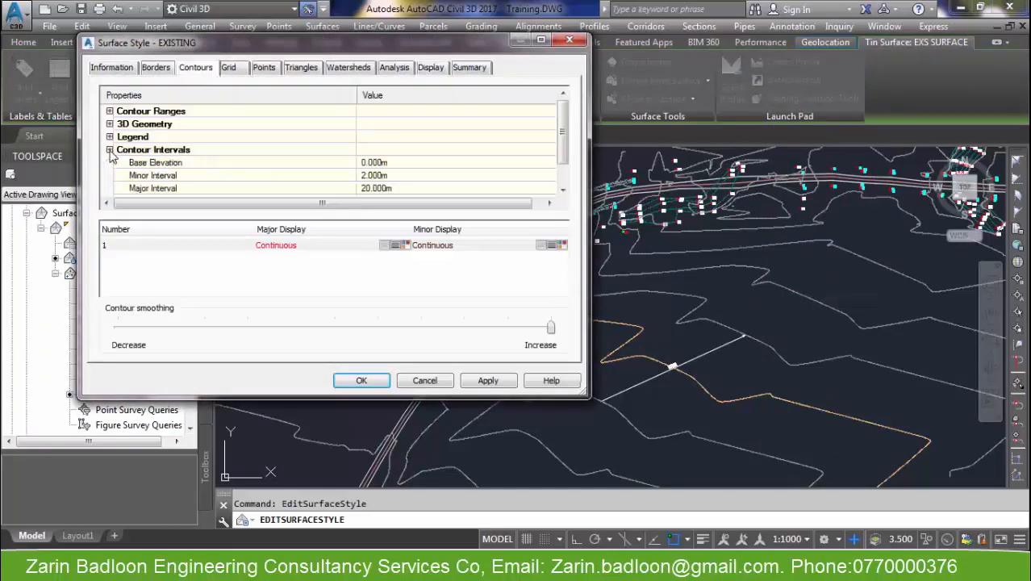
left_click(385, 175)
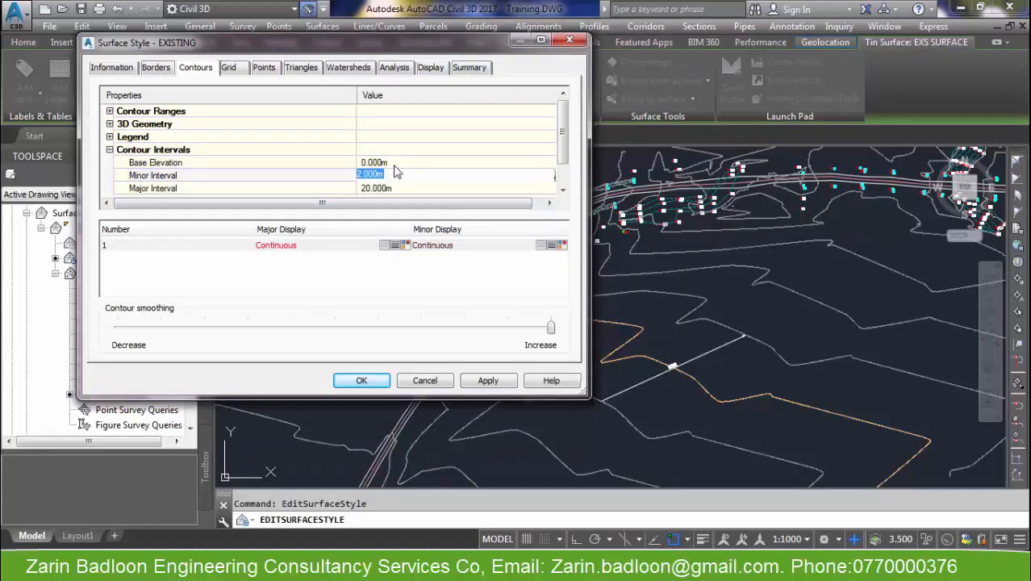
type("1")
left_click(390, 187)
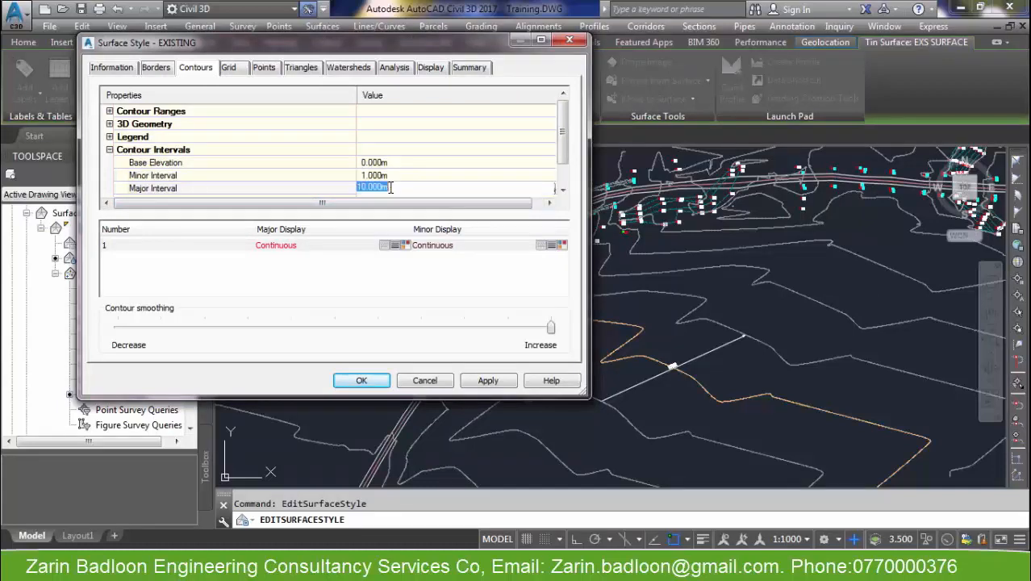
left_click(381, 379)
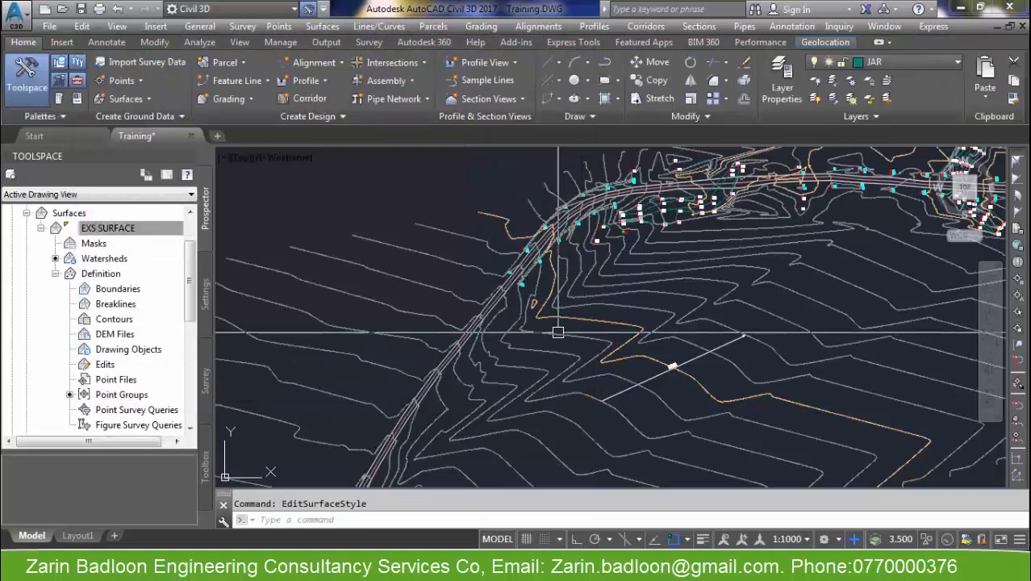
- Examine where the two-point slope label runs across the denser contours southeast of the road bend, then clear the label selection
middle_click_drag(662, 395, 654, 318)
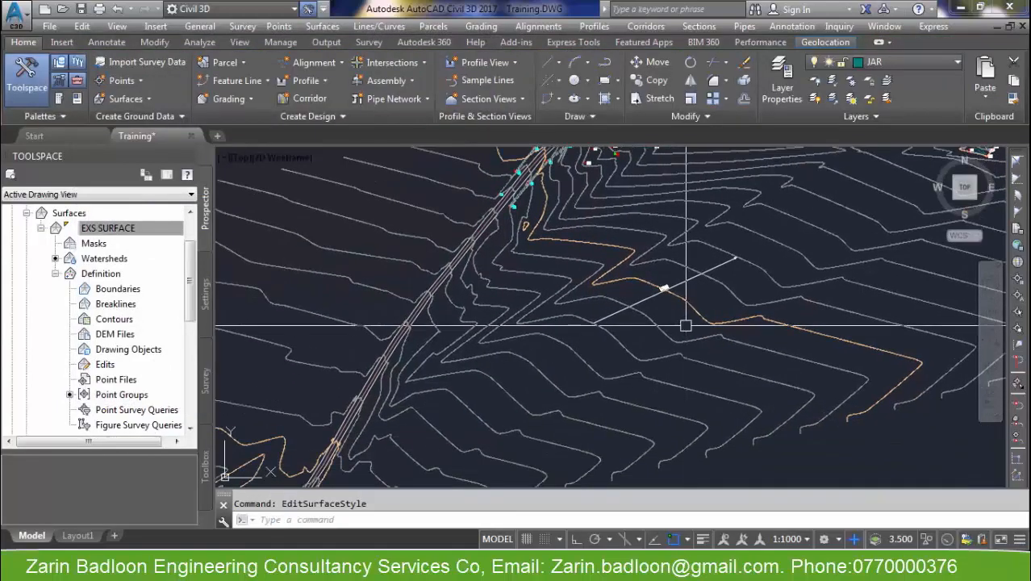
left_click(725, 262)
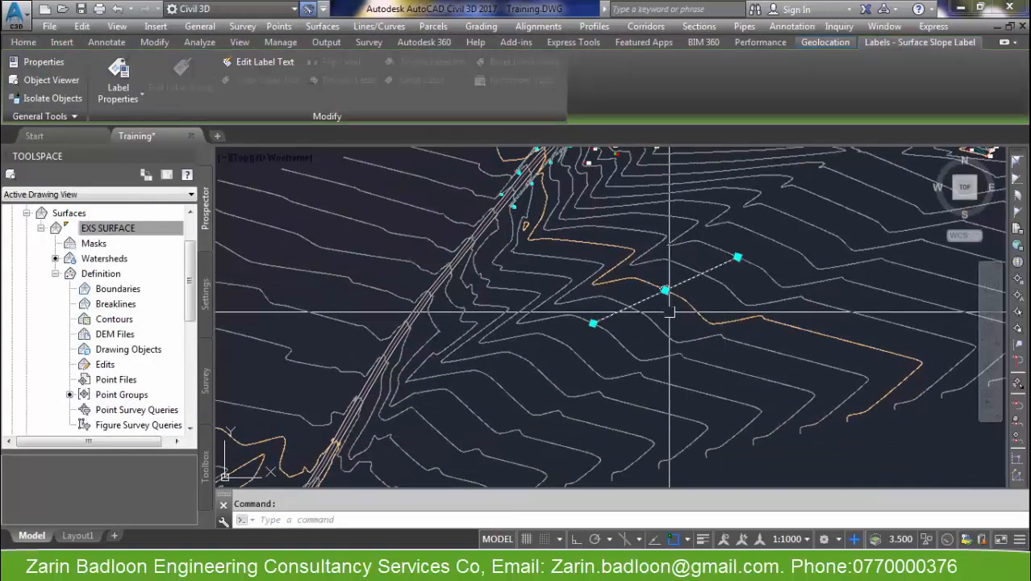
scroll(686, 290, "up", 2)
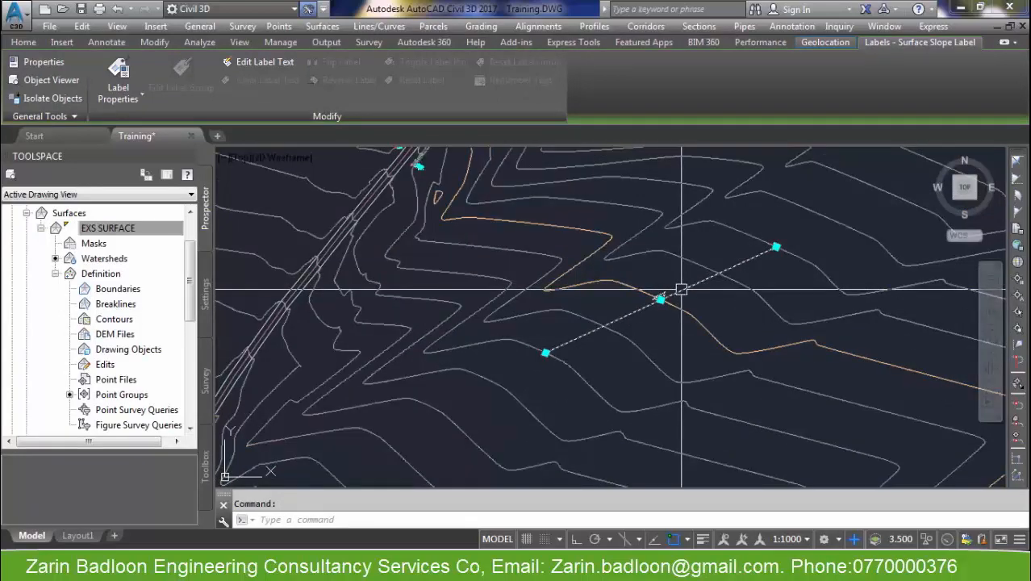
key("Escape")
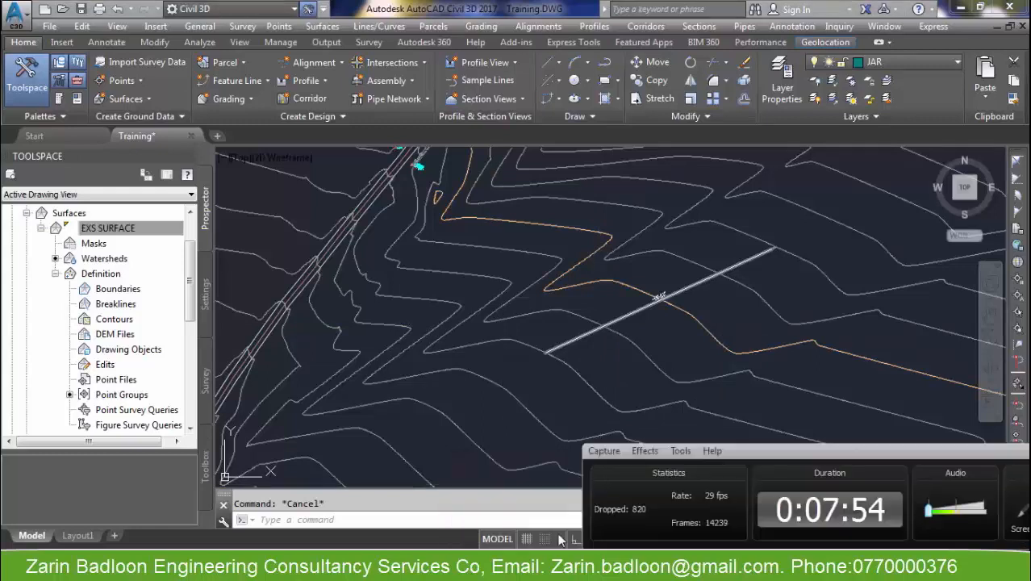
left_click_drag(883, 450, 537, 484)
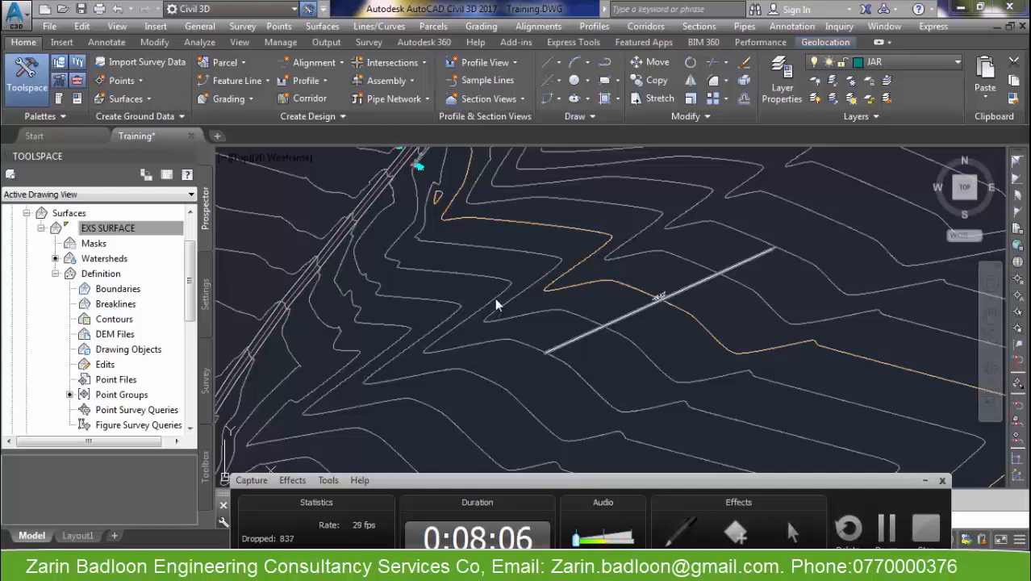
left_click(681, 531)
mouse_move(403, 441)
left_mouse_down()
mouse_move(555, 196)
mouse_move(643, 213)
mouse_move(794, 370)
mouse_move(936, 428)
left_mouse_up()
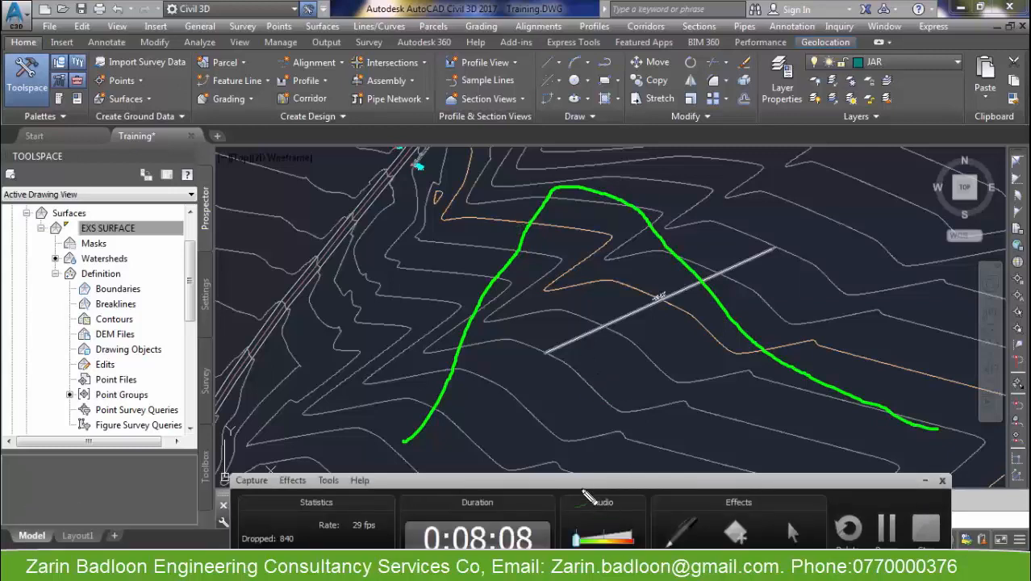
mouse_move(581, 488)
left_mouse_down()
mouse_move(653, 495)
mouse_move(645, 524)
mouse_move(603, 516)
left_mouse_up()
mouse_move(570, 484)
left_mouse_down()
mouse_move(755, 529)
mouse_move(557, 536)
mouse_move(581, 484)
mouse_move(720, 490)
mouse_move(815, 544)
mouse_move(524, 545)
mouse_move(593, 474)
left_mouse_up()
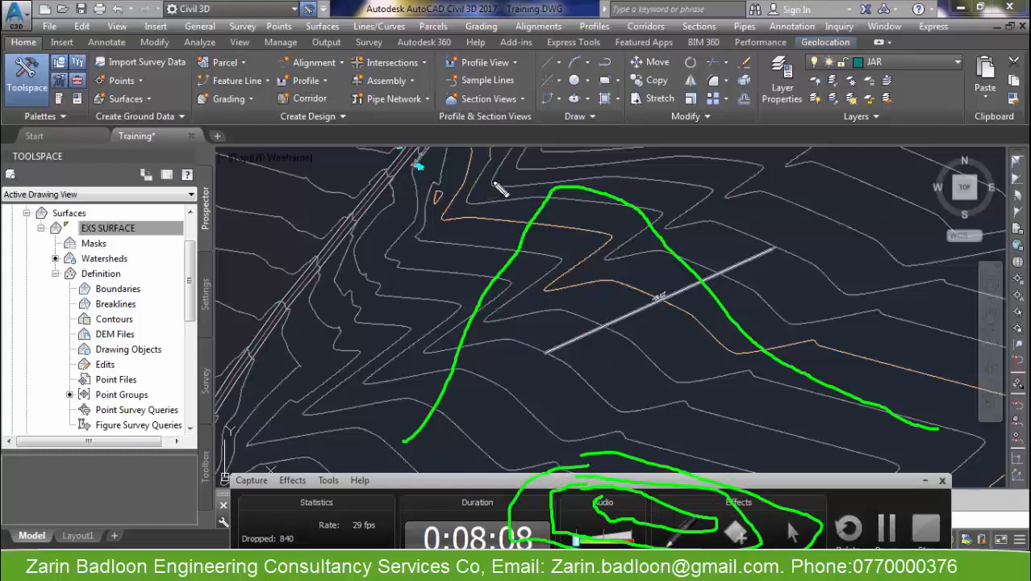
left_click_drag(446, 198, 724, 230)
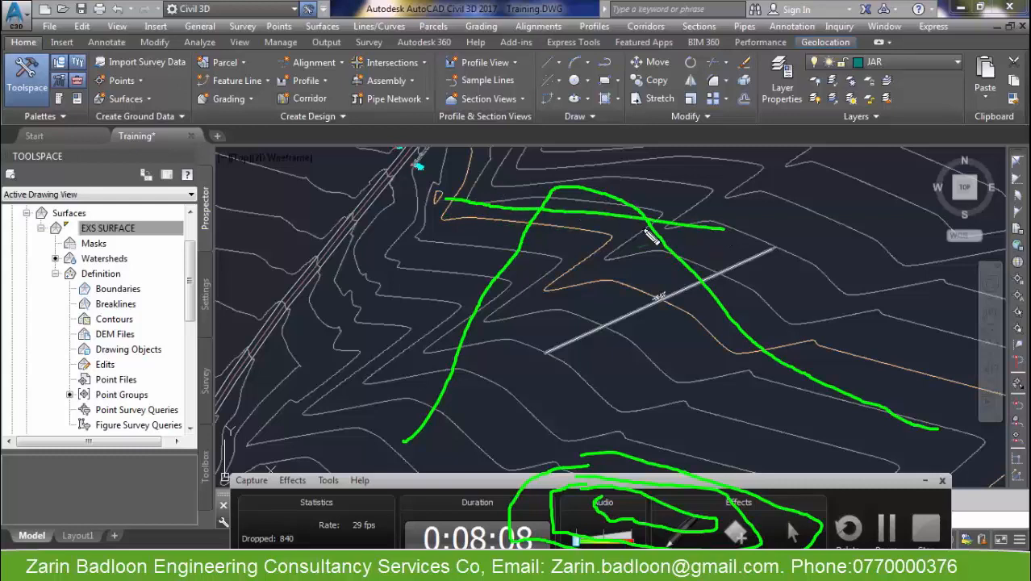
left_click_drag(502, 232, 716, 247)
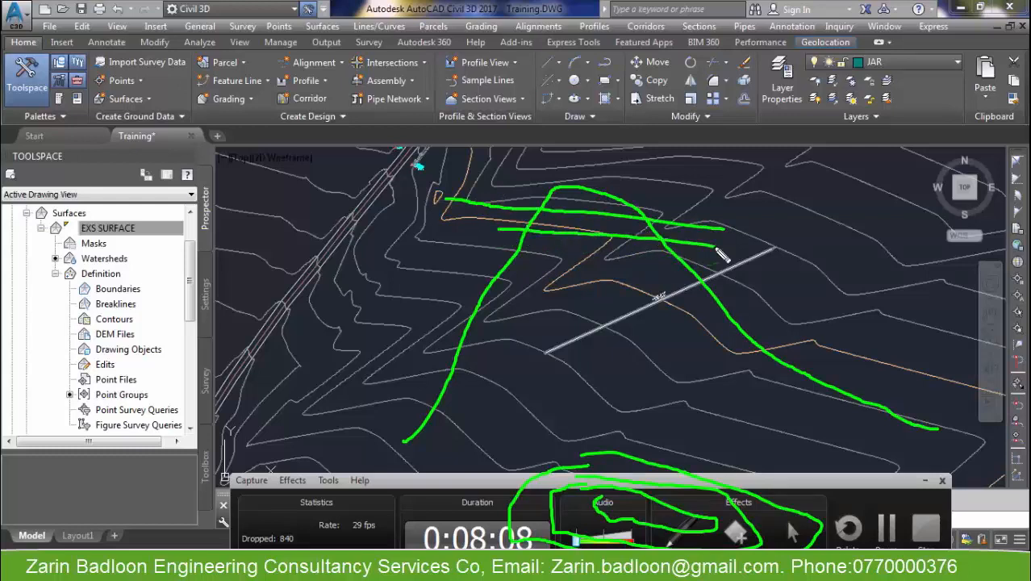
left_click_drag(470, 252, 737, 265)
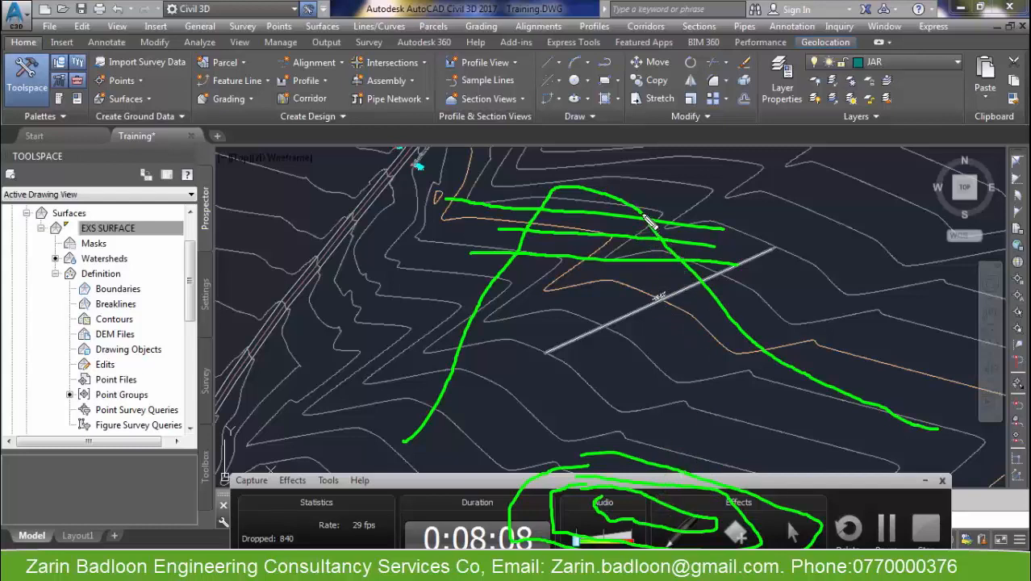
left_click_drag(545, 212, 274, 331)
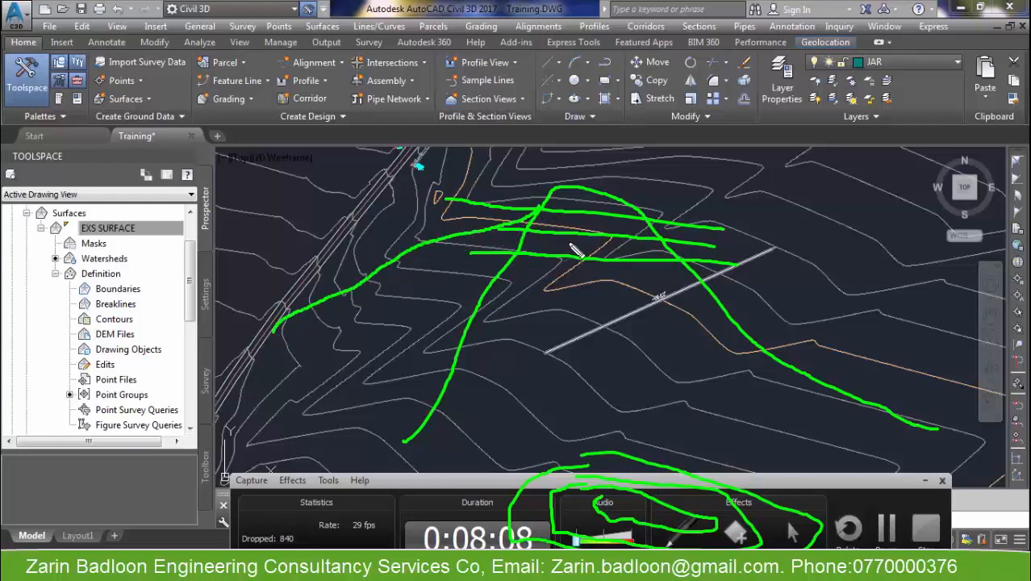
left_click_drag(562, 233, 372, 218)
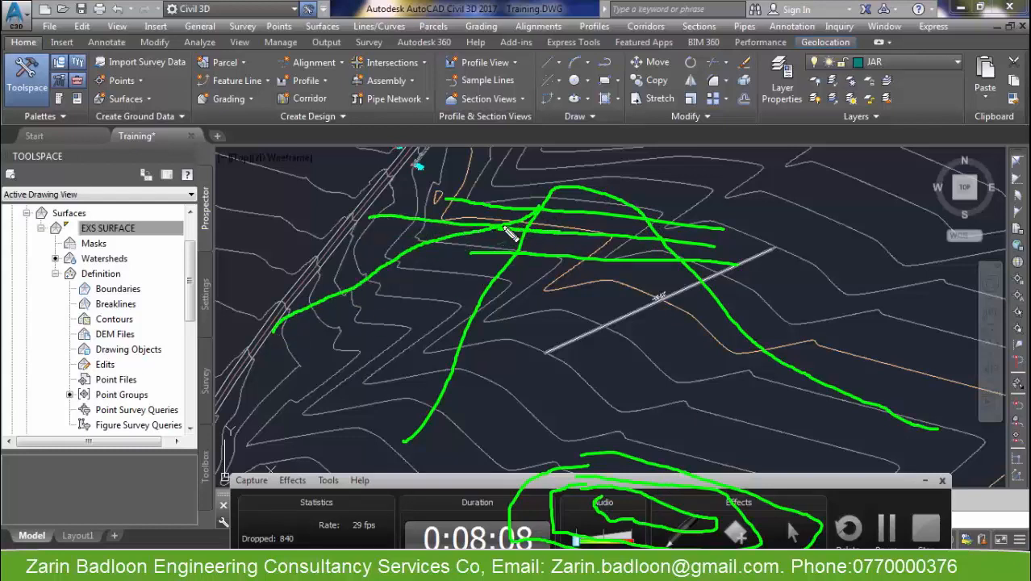
left_click_drag(481, 258, 367, 255)
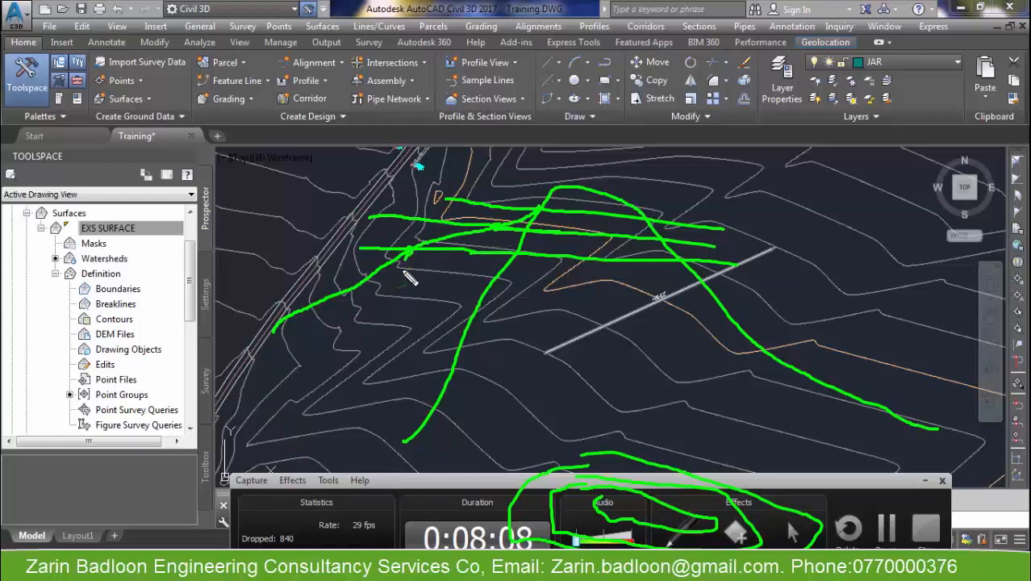
left_click_drag(409, 251, 371, 454)
left_click_drag(499, 228, 466, 407)
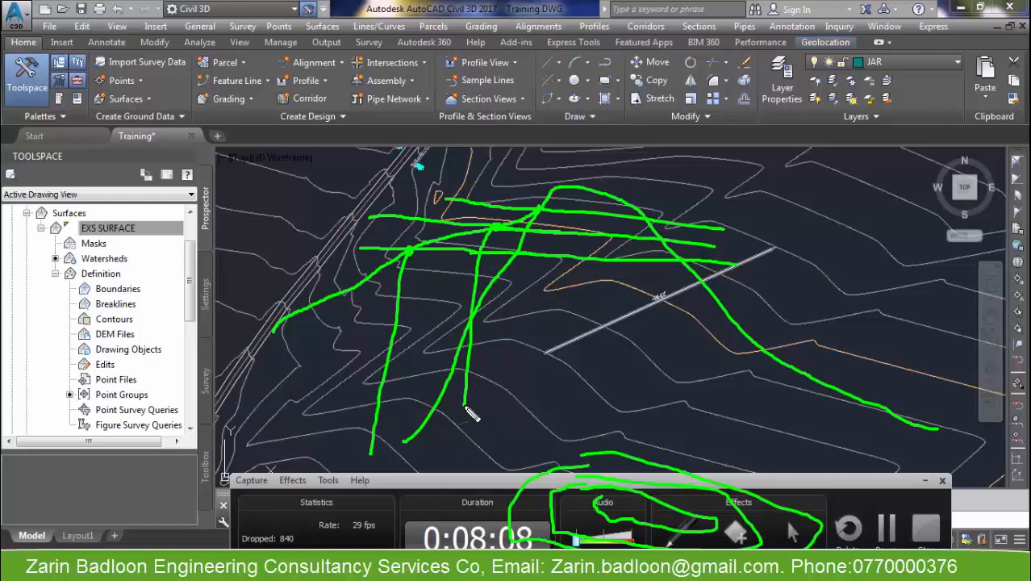
left_click_drag(674, 223, 686, 266)
mouse_move(514, 468)
left_mouse_down()
mouse_move(686, 464)
mouse_move(883, 539)
left_mouse_up()
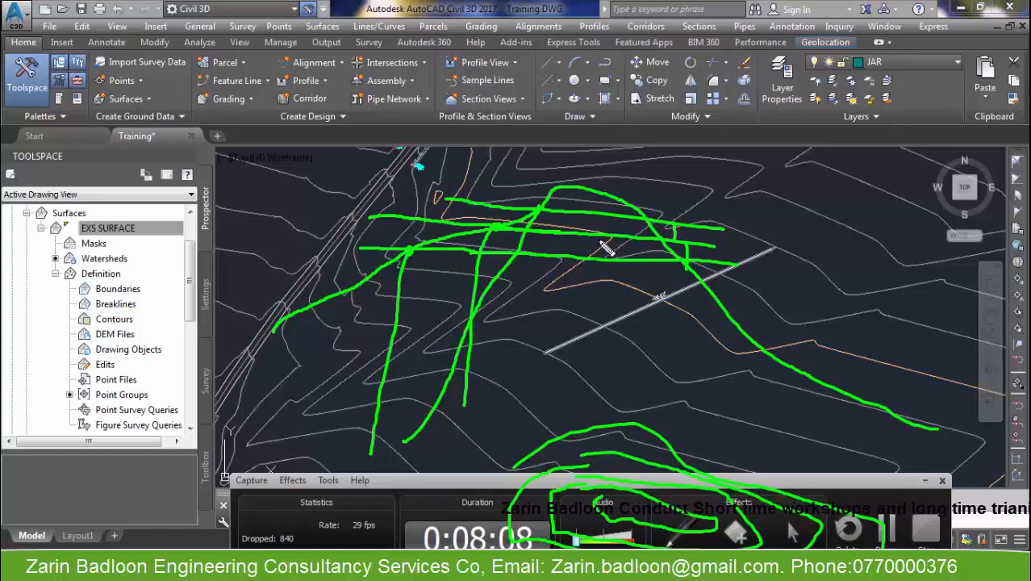
mouse_move(873, 213)
left_mouse_down()
mouse_move(871, 235)
mouse_move(754, 385)
mouse_move(692, 407)
left_mouse_up()
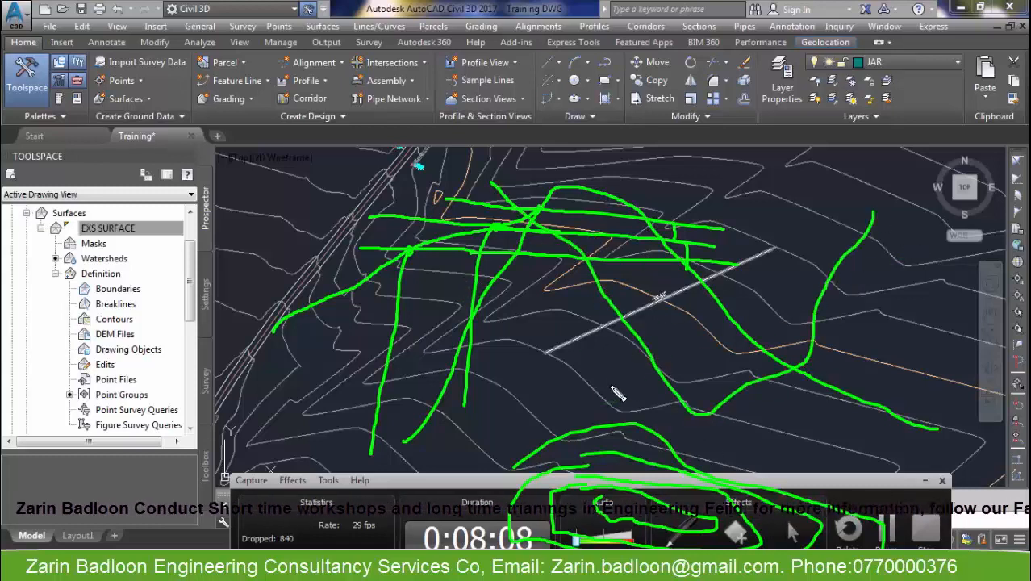
mouse_move(579, 380)
left_mouse_down()
mouse_move(826, 434)
mouse_move(747, 382)
mouse_move(883, 405)
left_mouse_up()
left_click_drag(559, 337, 854, 366)
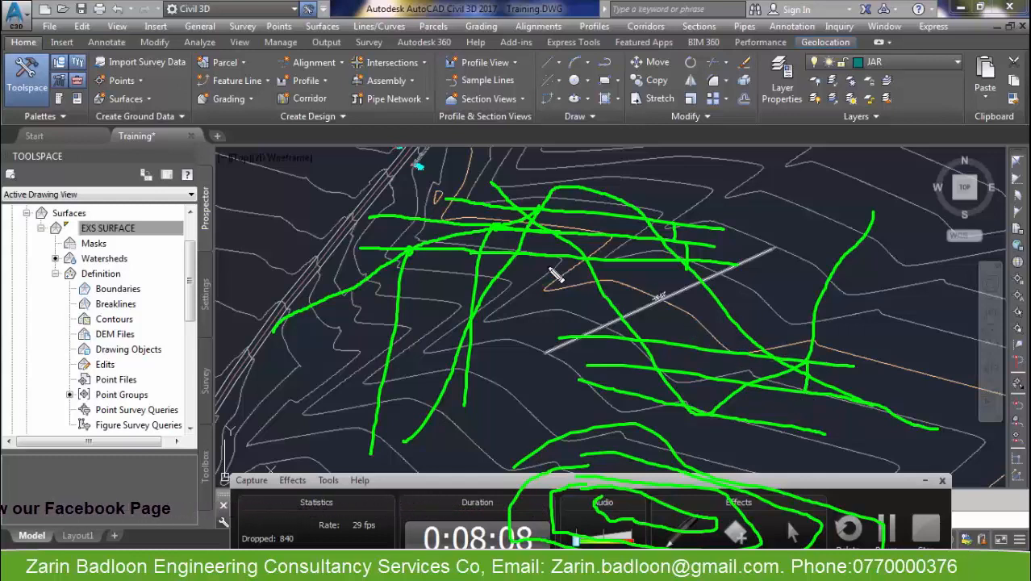
mouse_move(547, 265)
left_mouse_down()
mouse_move(890, 291)
mouse_move(833, 379)
left_mouse_up()
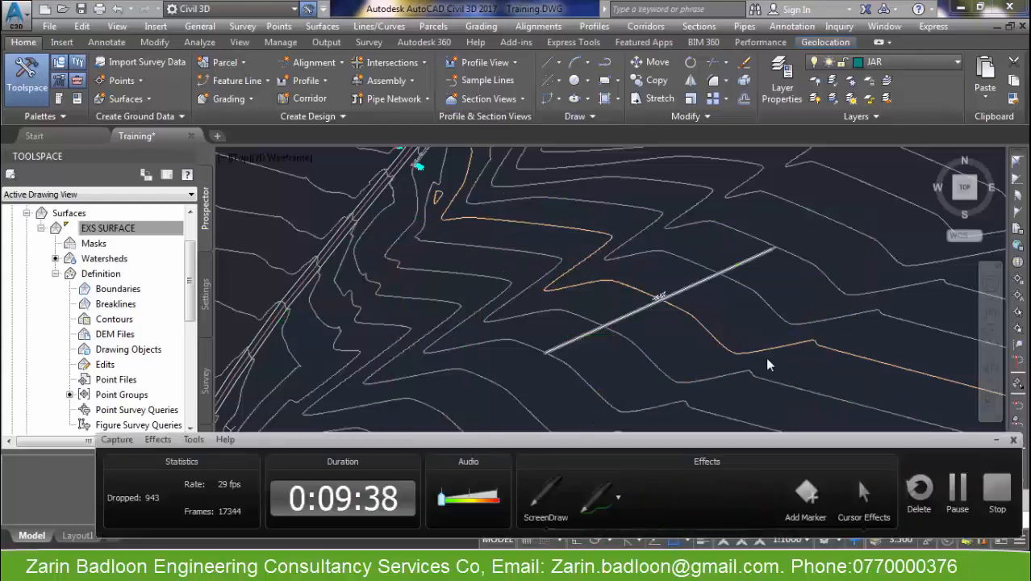
mouse_move(586, 480)
left_mouse_down()
mouse_move(658, 440)
mouse_move(666, 568)
left_mouse_up()
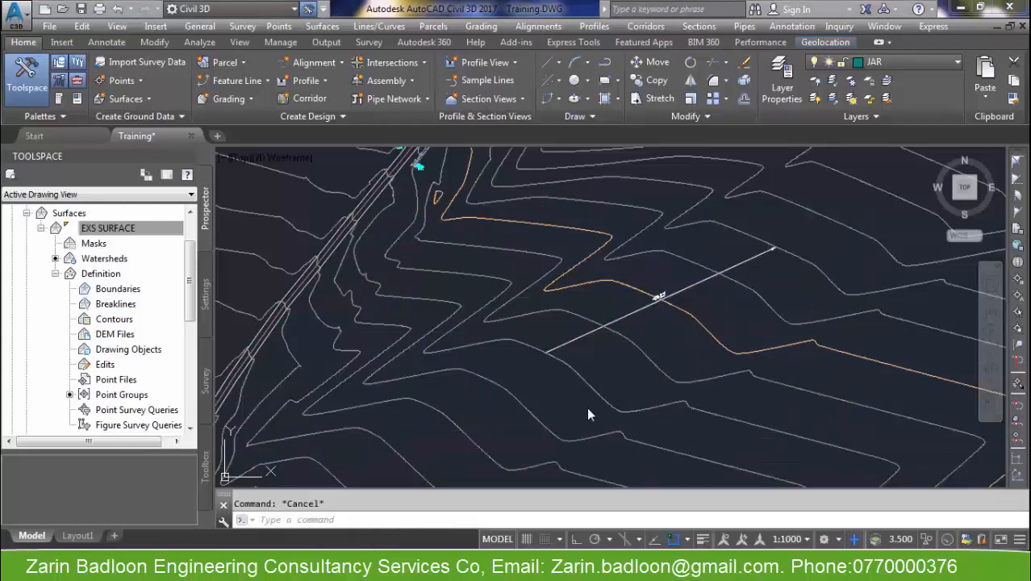
- Add spot elevation labels to EXS SURFACE at five points on the contours southeast of the two-point slope label
left_click(588, 409)
left_click(590, 385)
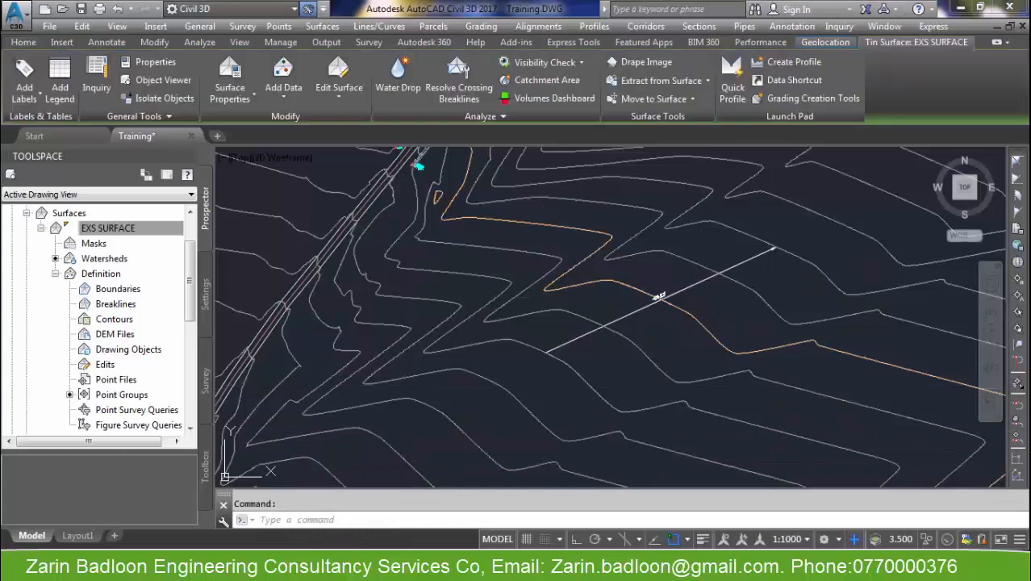
right_click(490, 295)
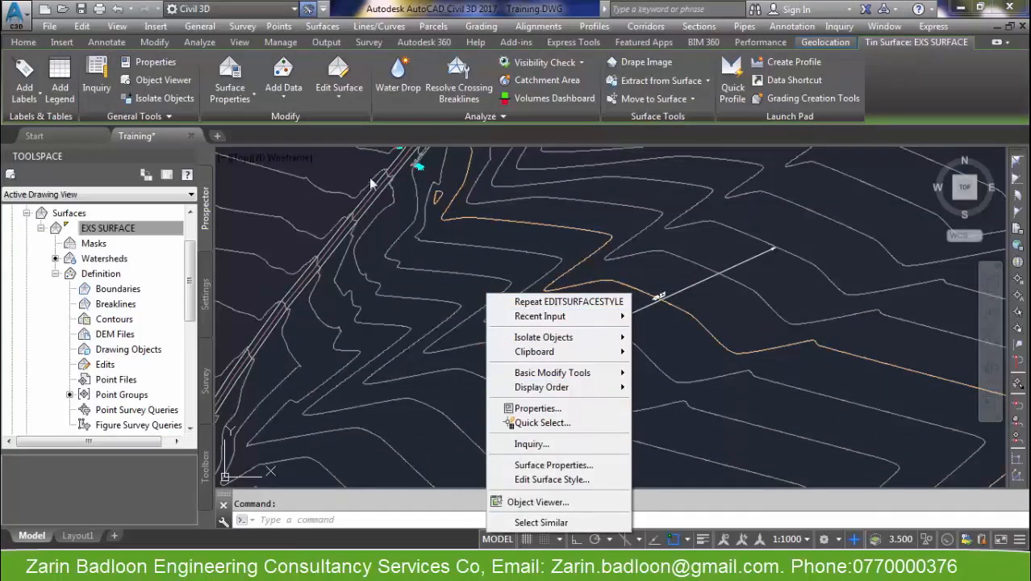
left_click(329, 25)
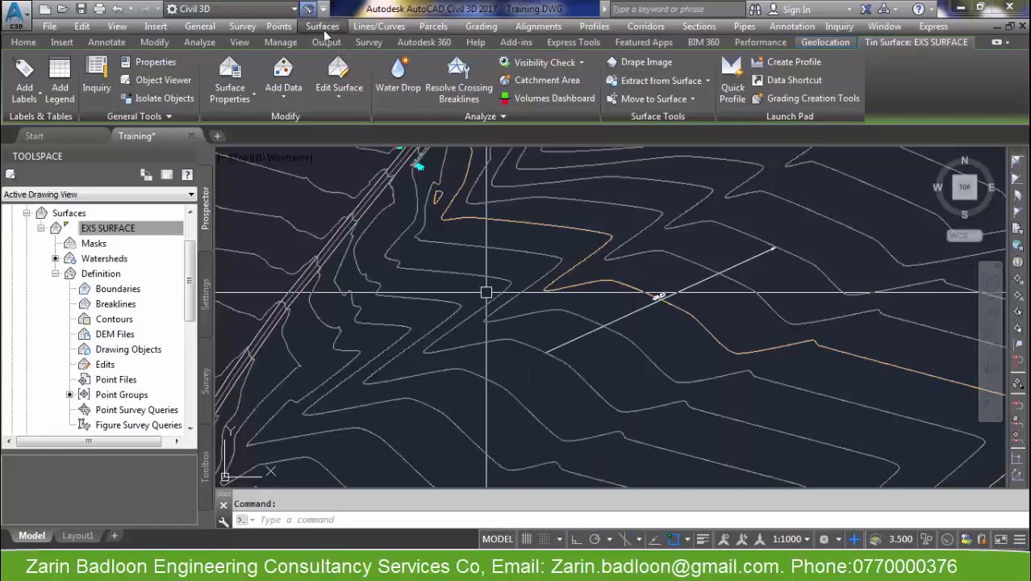
left_click(323, 30)
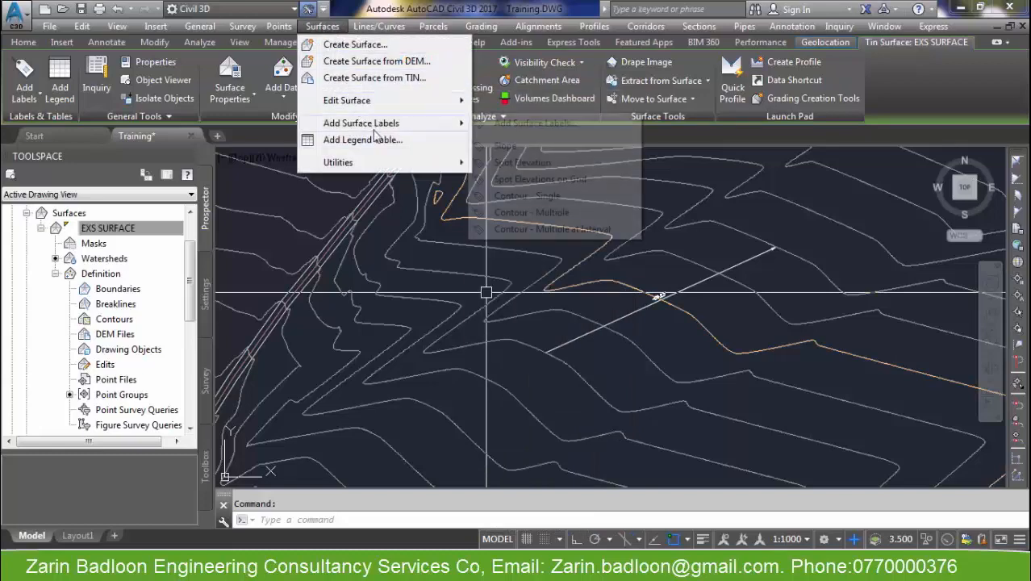
mouse_move(456, 123)
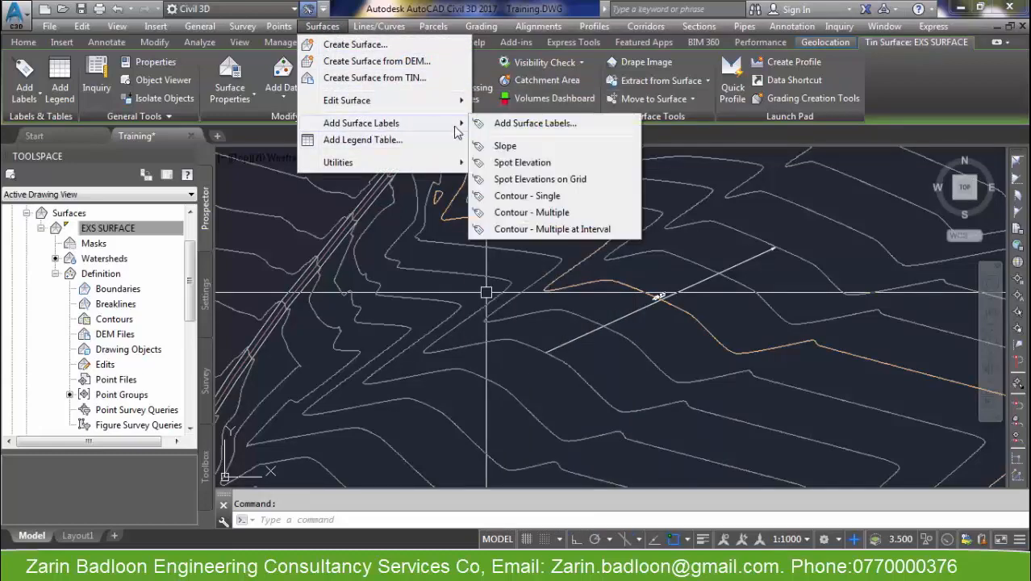
left_click(513, 162)
left_click(644, 364)
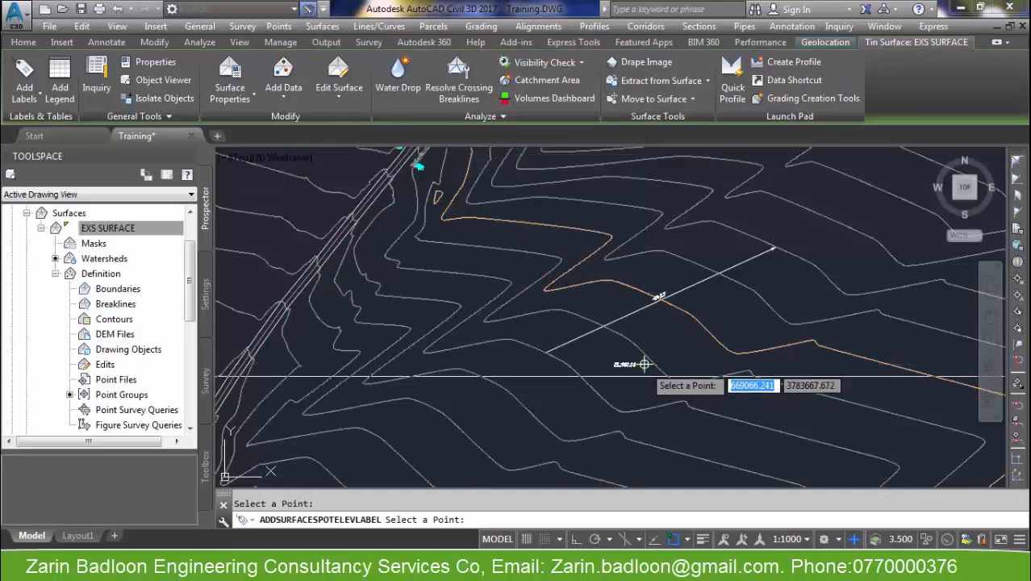
left_click(700, 352)
left_click(803, 379)
left_click(756, 406)
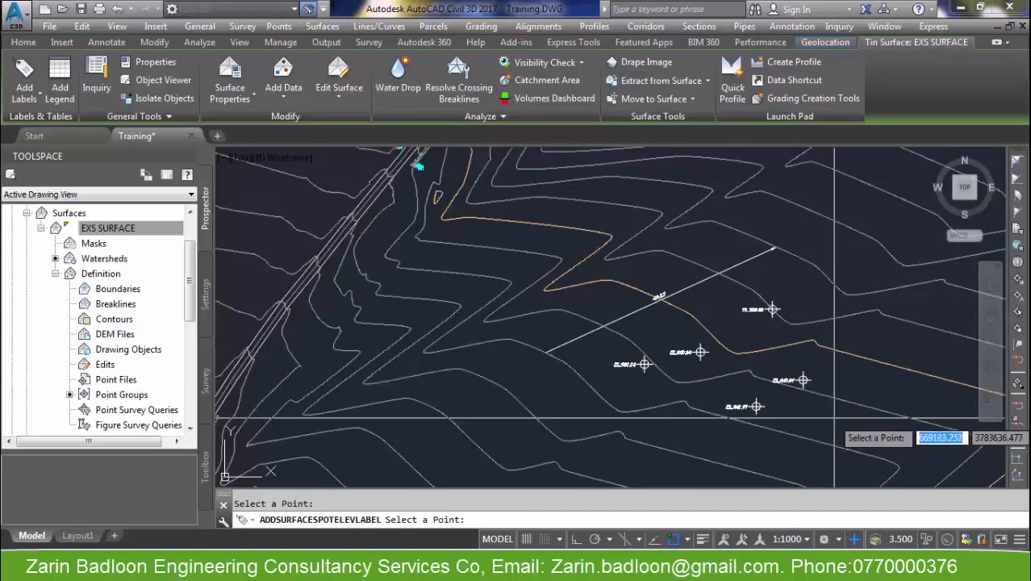
- Place seven more spot elevation labels further east, along the slope label and north of its upper end, and end the labelling
left_click(834, 418)
left_click(869, 374)
left_click(872, 321)
left_click(843, 275)
left_click(707, 268)
left_click(666, 295)
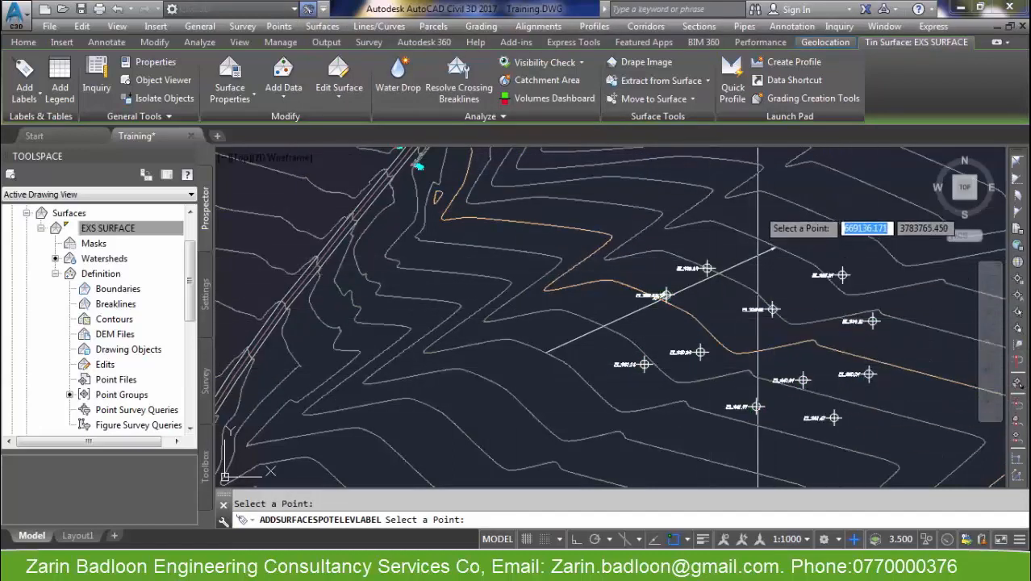
left_click(758, 209)
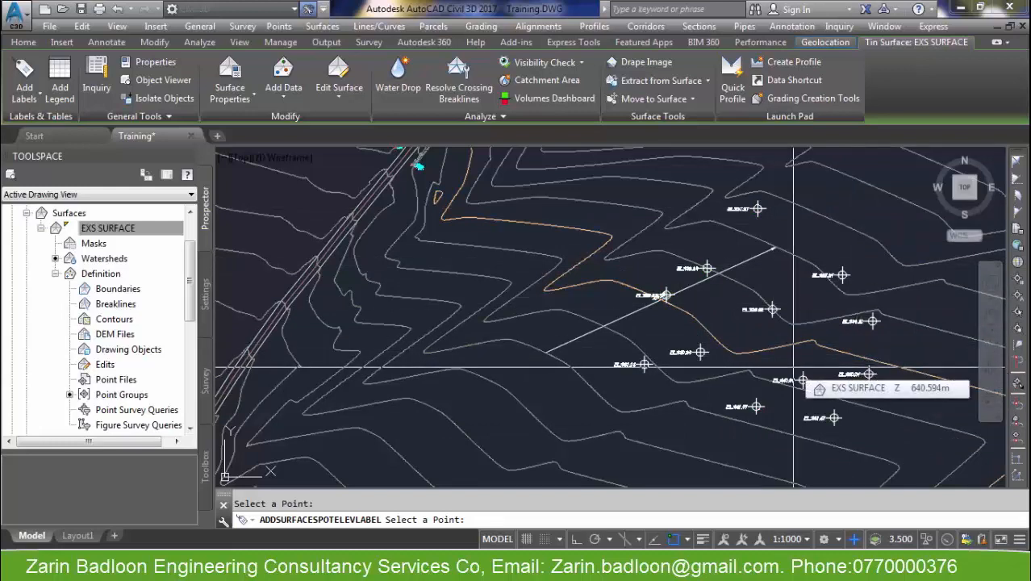
scroll(799, 387, "up", 5)
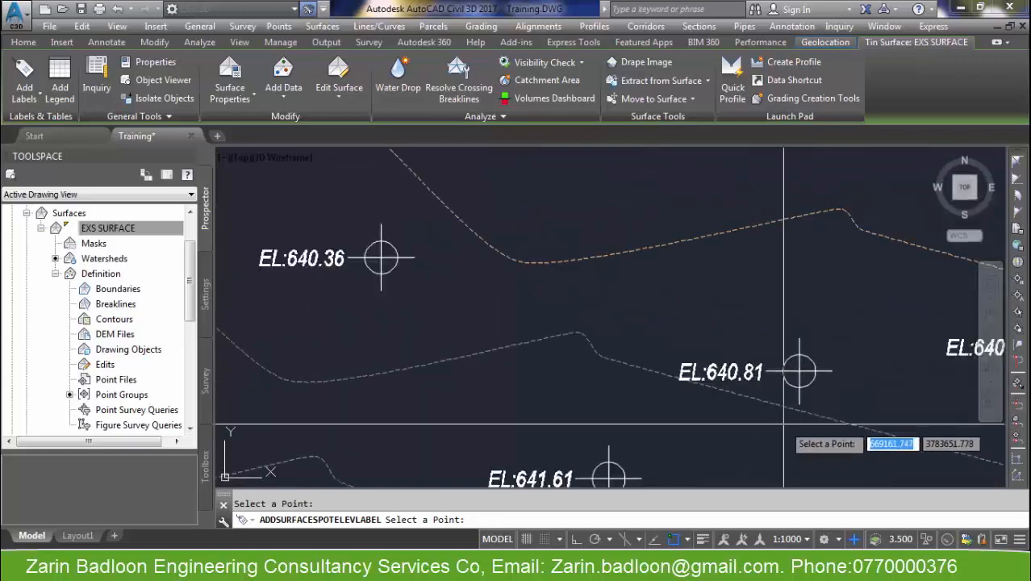
key("Escape")
- Start a grid of spot elevation labels on EXS SURFACE, with its basepoint northeast of the slope label and its rotation picked roughly due east
scroll(676, 383, "down", 6)
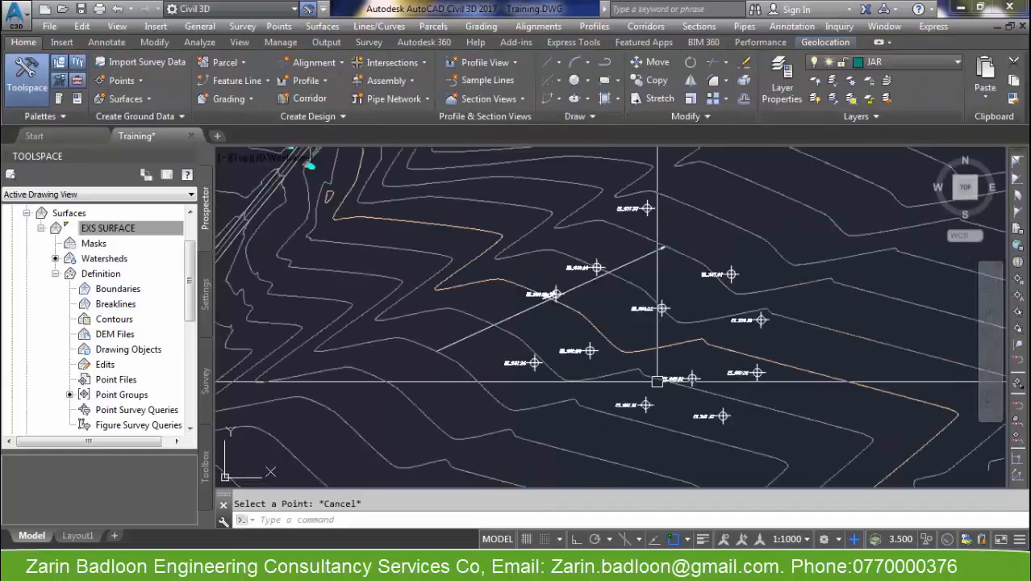
scroll(676, 383, "up", 5)
scroll(638, 380, "down", 5)
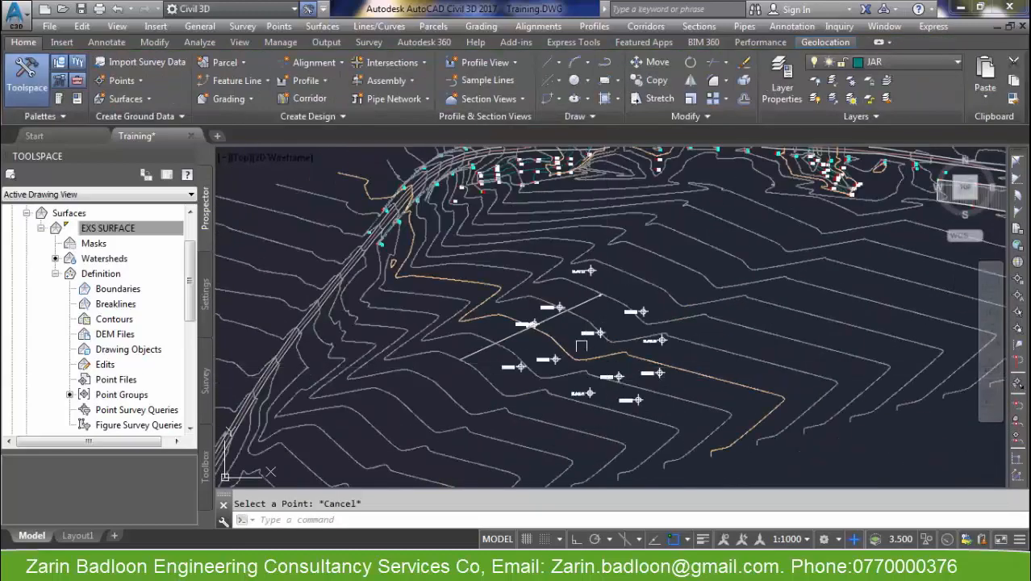
left_click(429, 233)
left_click(322, 25)
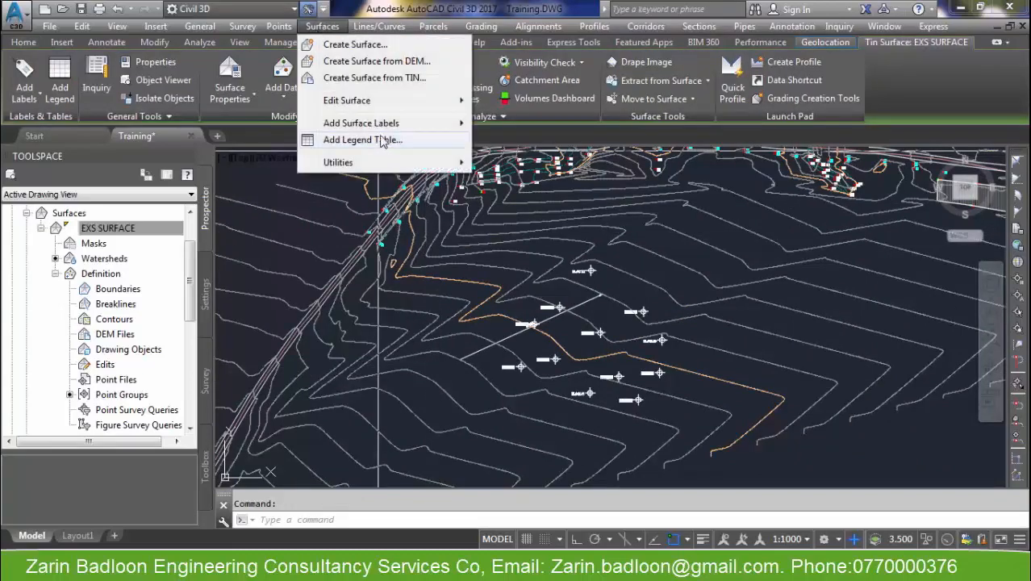
mouse_move(379, 123)
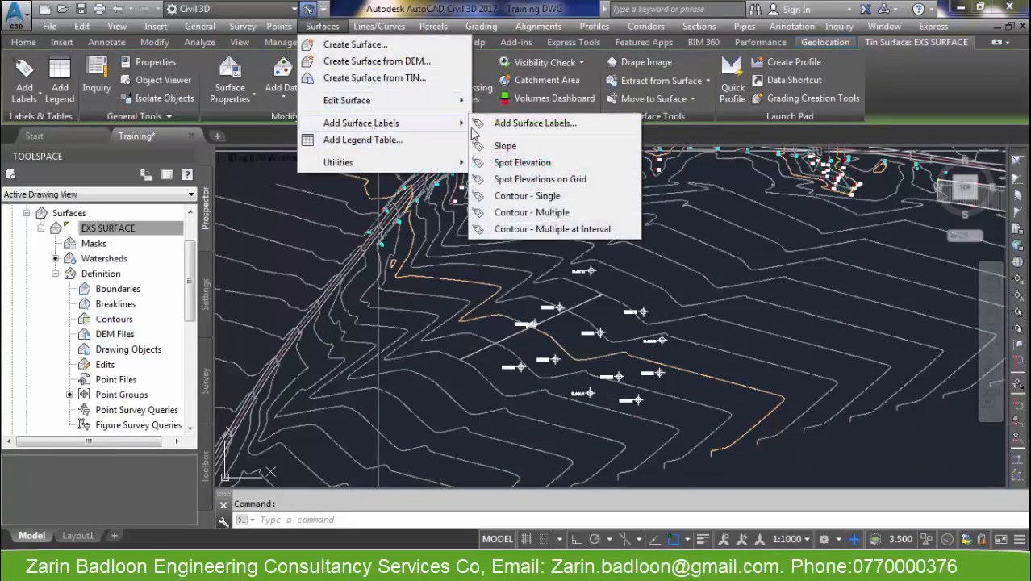
left_click(537, 179)
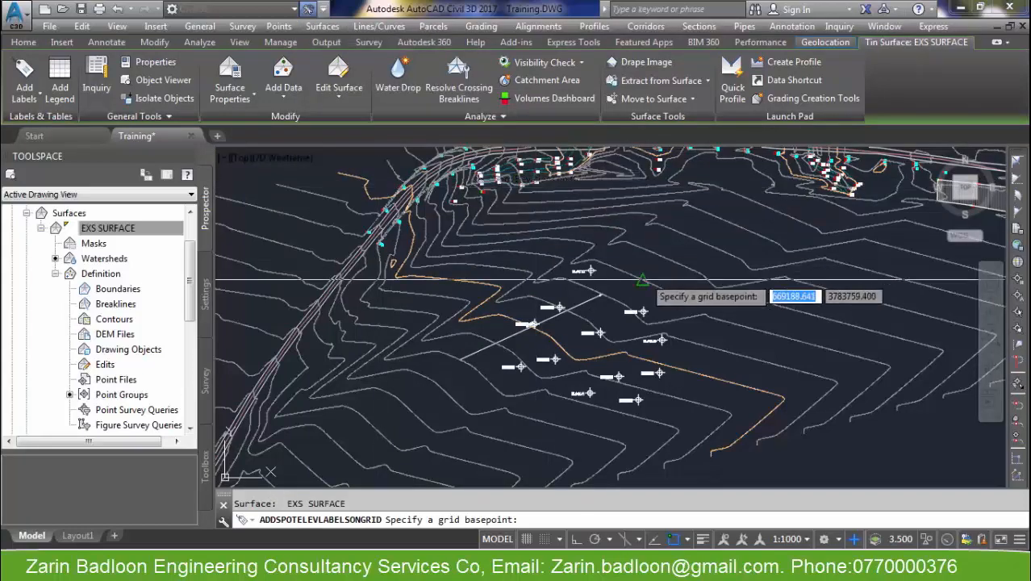
left_click(642, 280)
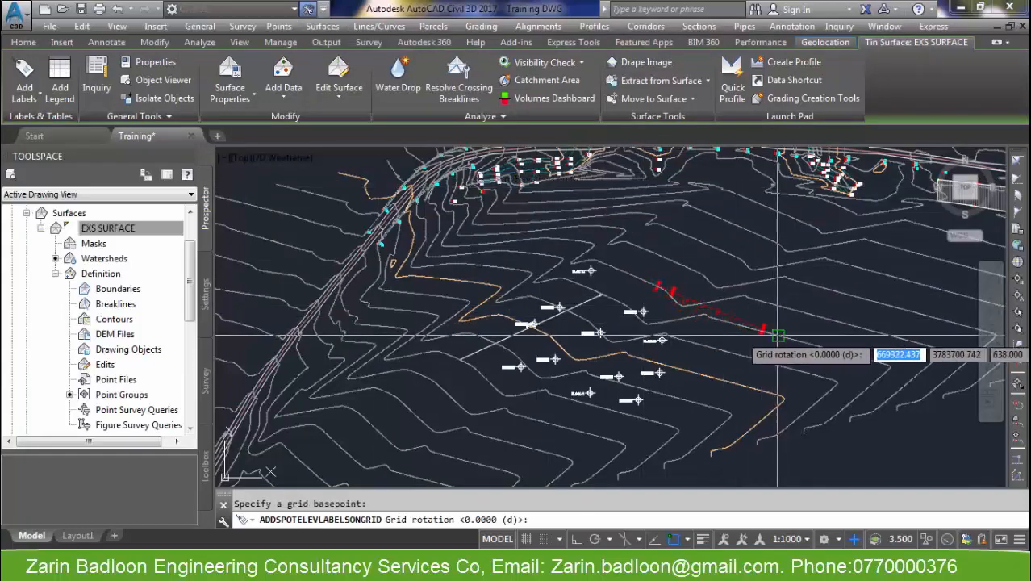
scroll(777, 335, "down", 5)
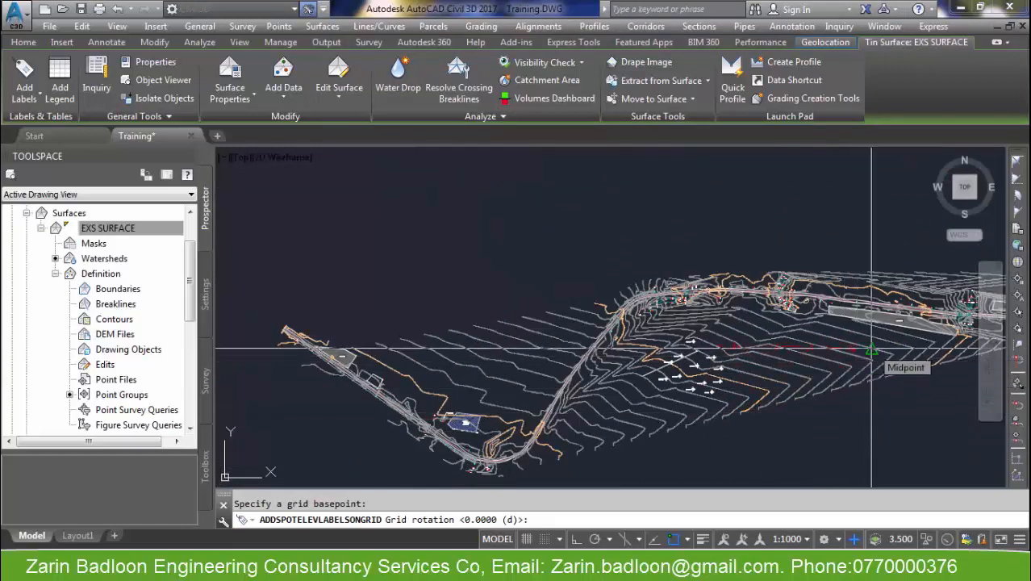
left_click(872, 351)
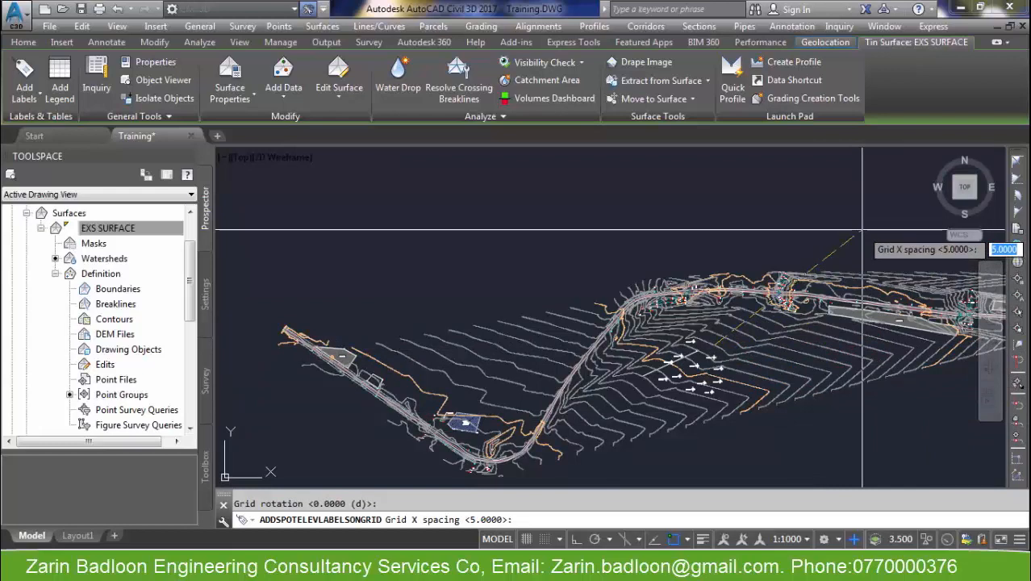
- Set the grid spacing to 10 in X and Y, pick the upper right corner beyond the surface's north edge, and accept the grid
type("10")
key("Return")
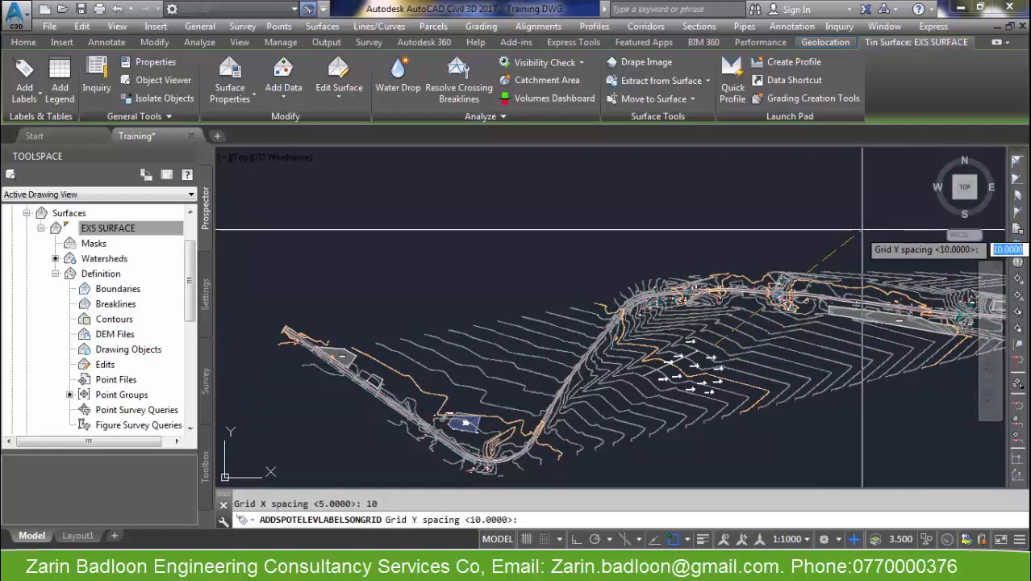
type("10")
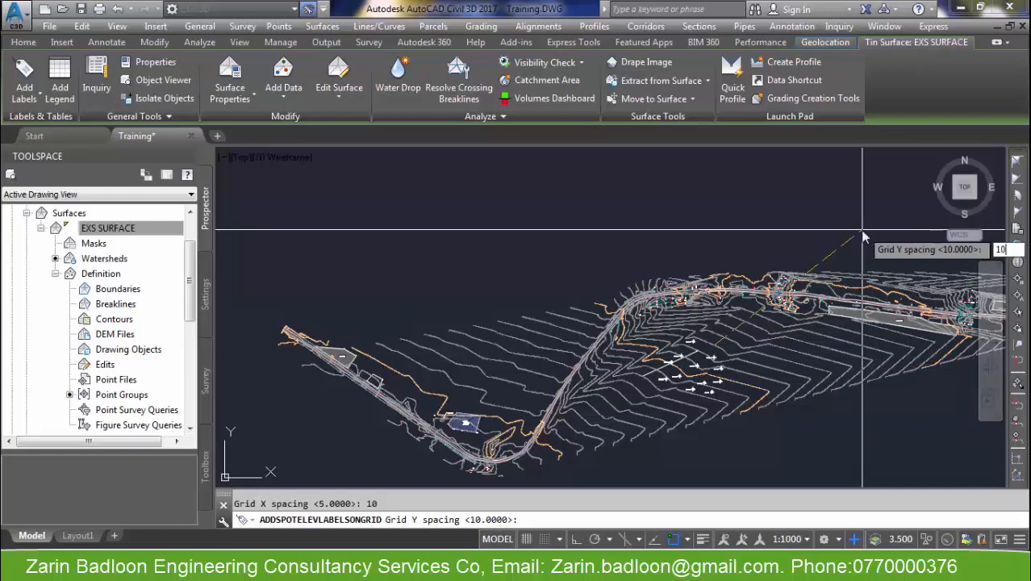
key("Return")
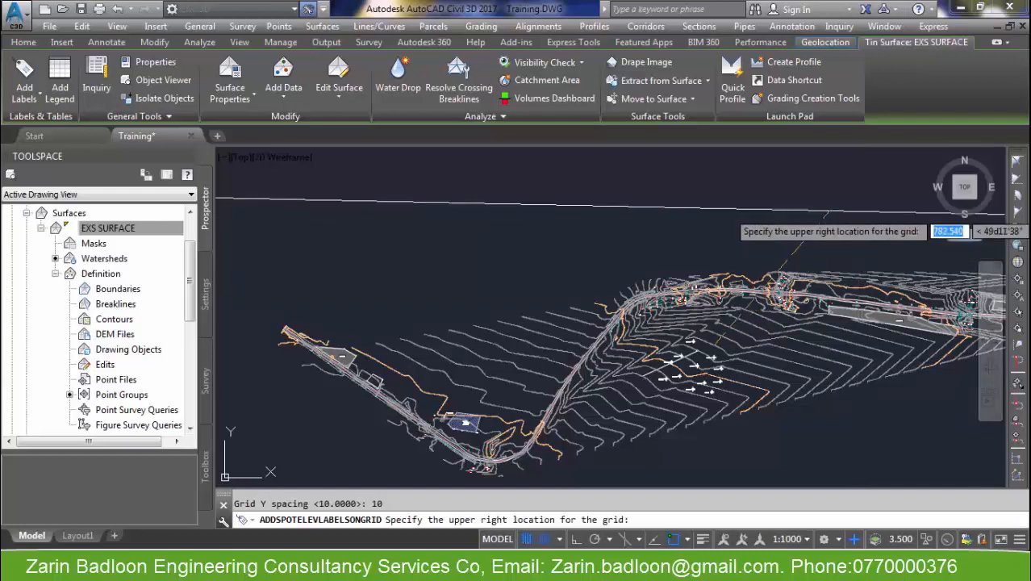
left_click(806, 214)
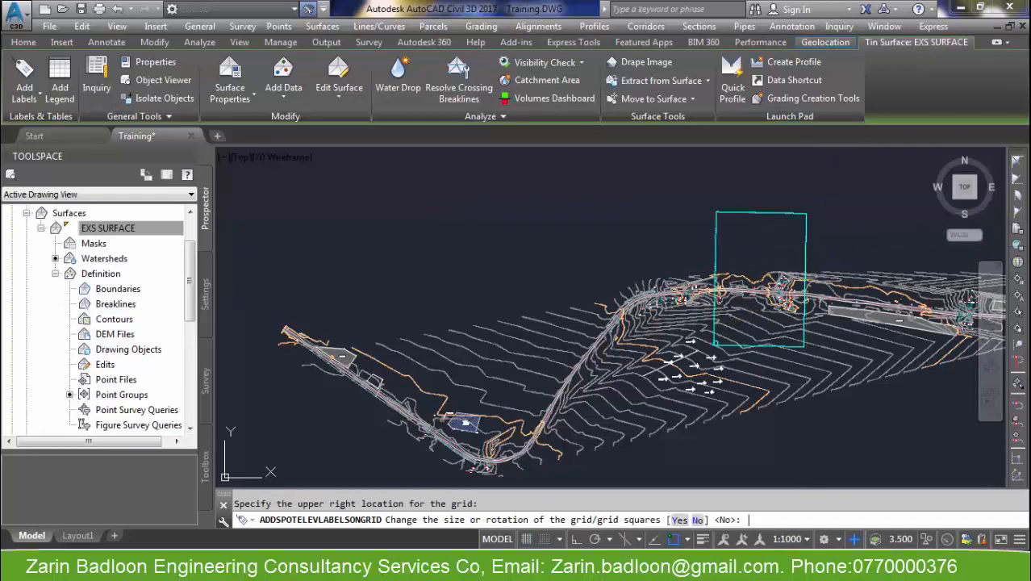
key("Return")
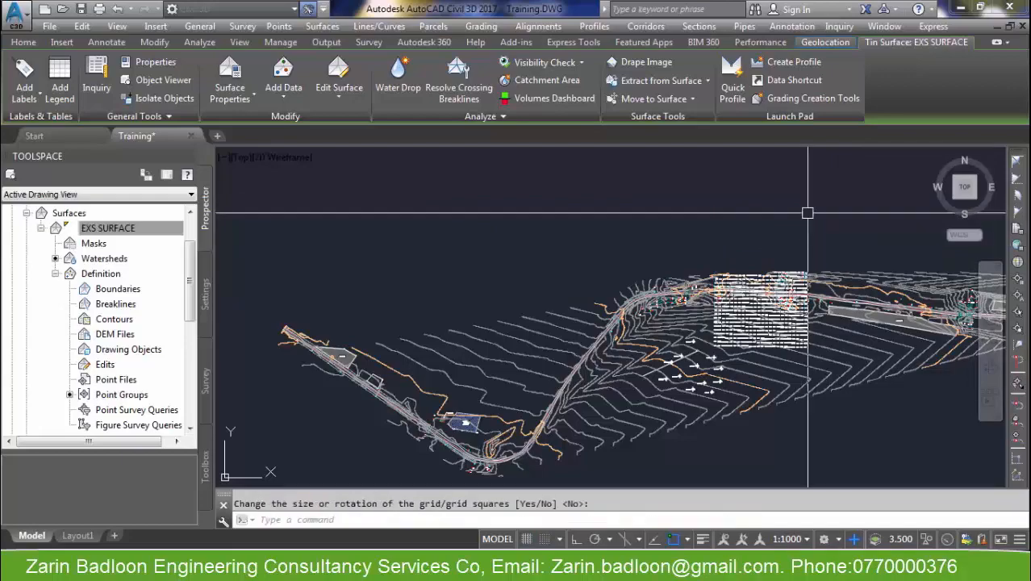
- Examine the gridded spot elevation labels up close and their coverage between the road and the contours to its south
scroll(784, 352, "up", 4)
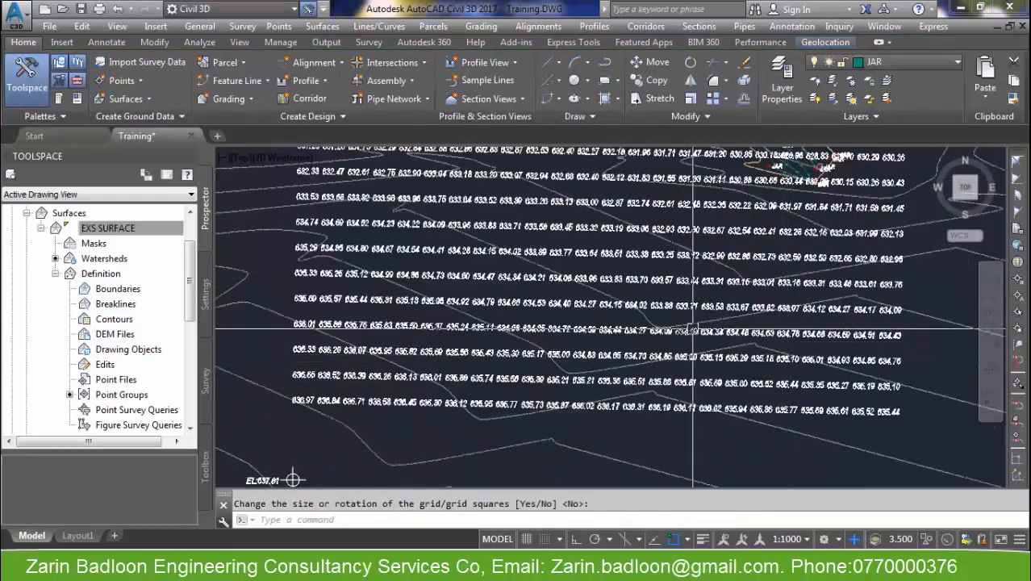
scroll(782, 353, "down", 3)
scroll(729, 355, "up", 8)
scroll(729, 386, "down", 5)
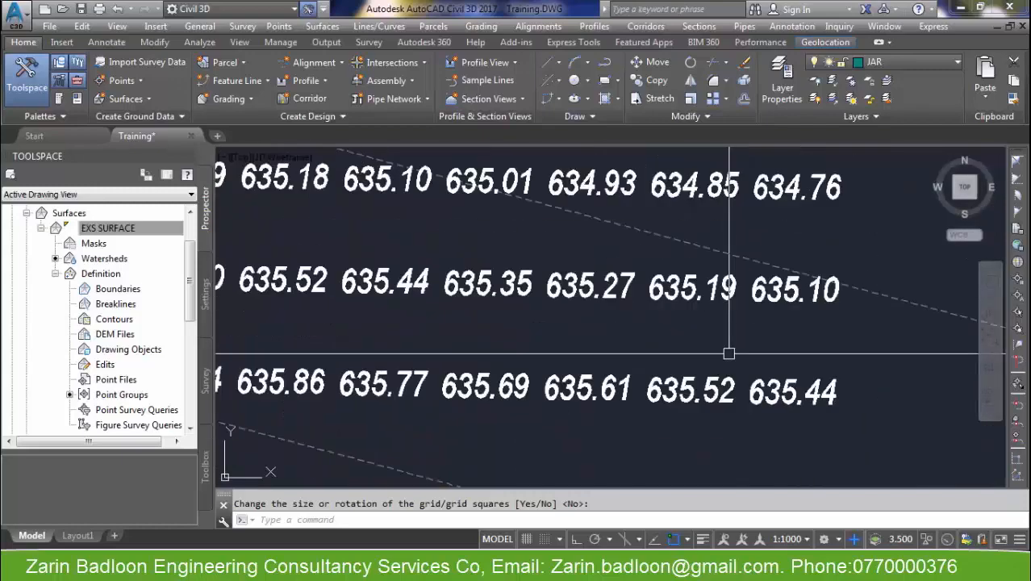
middle_click_drag(741, 416, 697, 357)
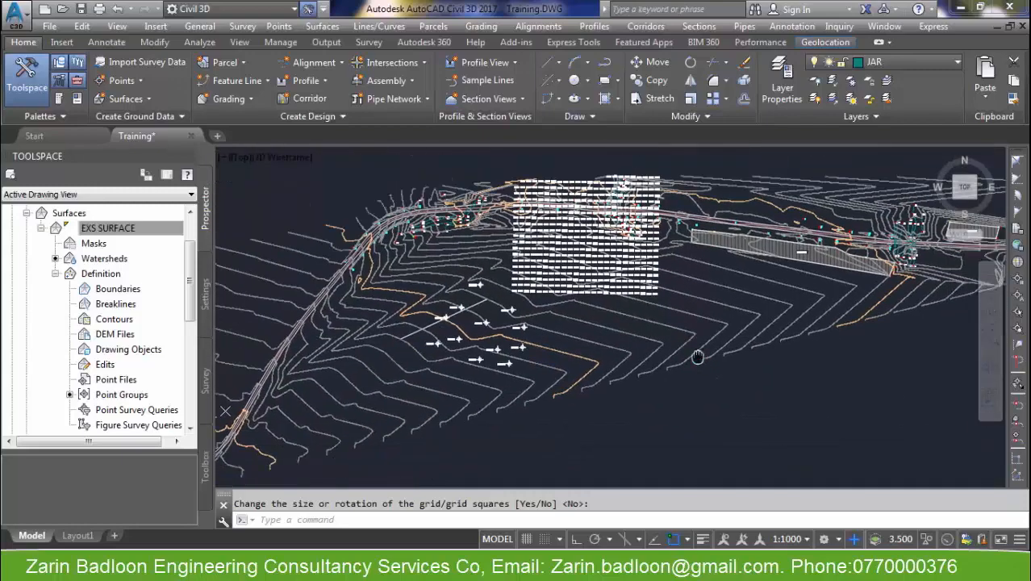
left_click(713, 399)
left_click(767, 397)
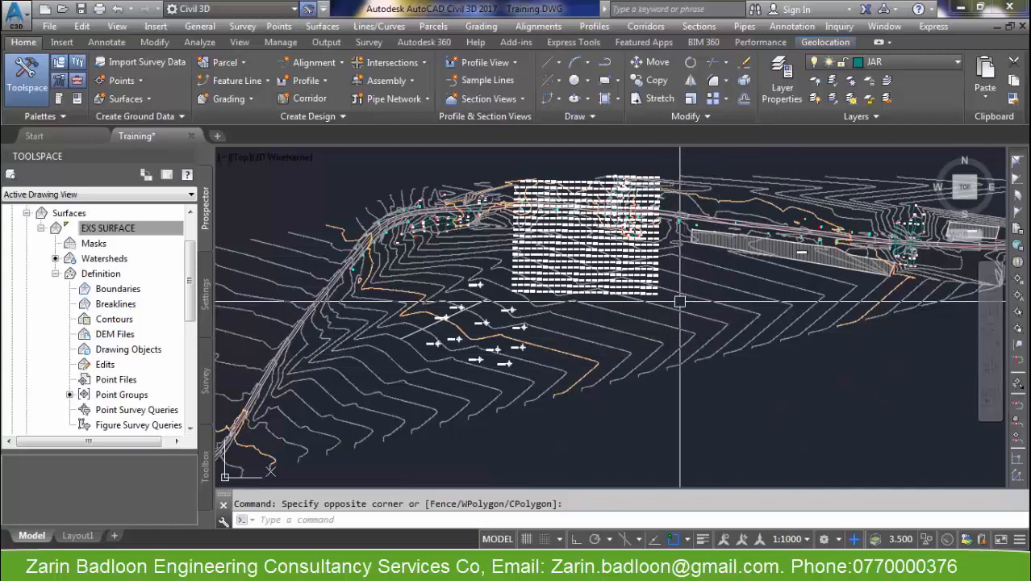
left_click(657, 314)
scroll(654, 292, "up", 2)
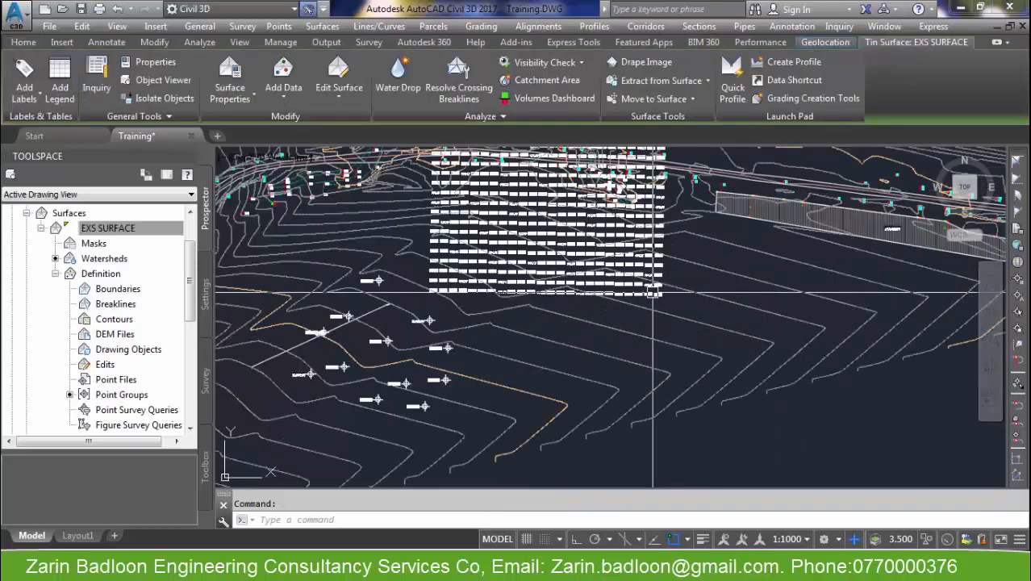
key("Escape")
- Select all labels similar to one grid elevation label and delete them from EXS SURFACE
left_click(618, 279)
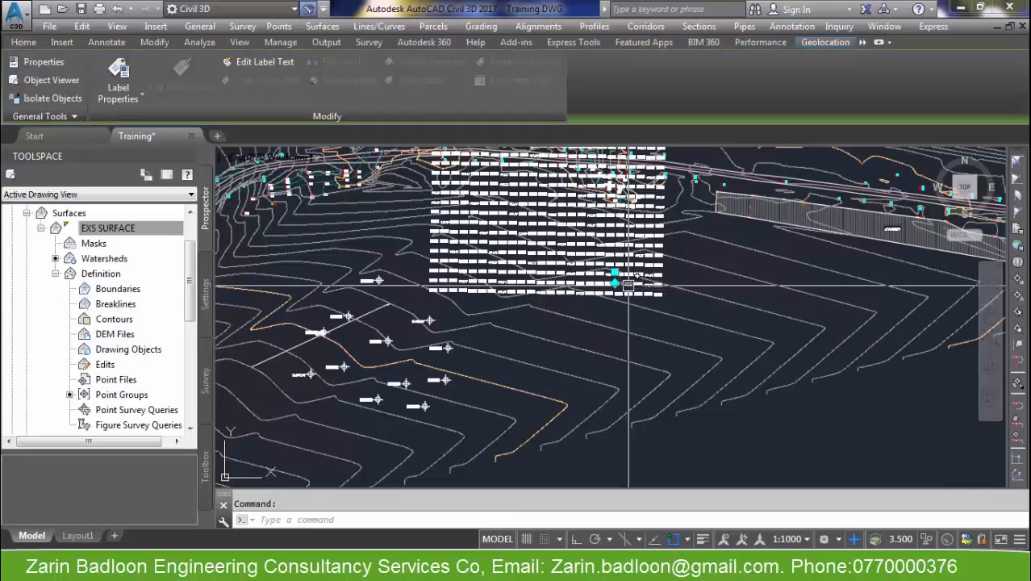
right_click(628, 284)
left_click(678, 541)
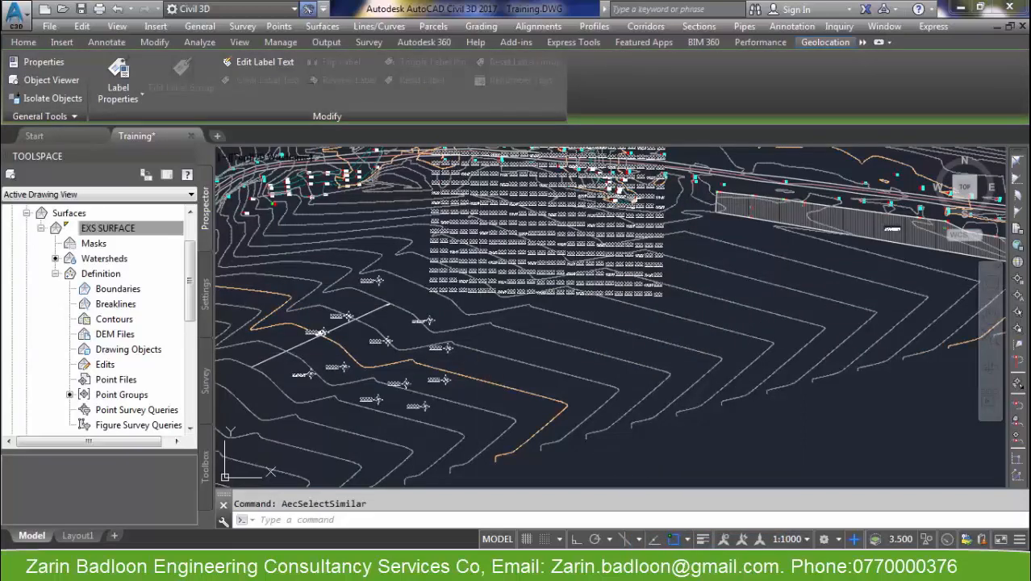
key("Delete")
scroll(564, 294, "down", 5)
- Start a grid of spot elevation labels on EXS SURFACE, with its basepoint just southeast of the road's southern bend and a rotation of 0
left_click(565, 298)
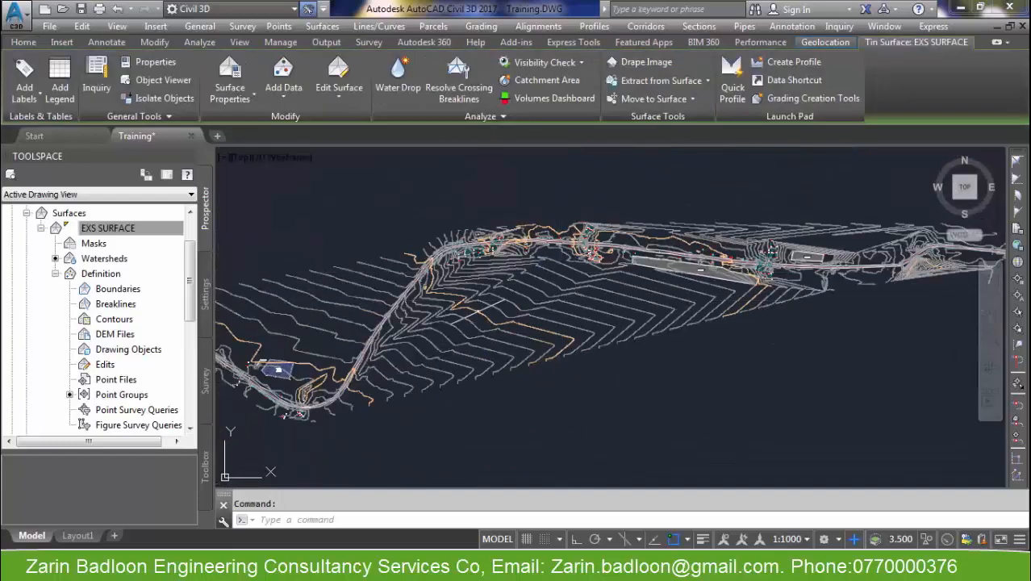
left_click(320, 27)
mouse_move(357, 125)
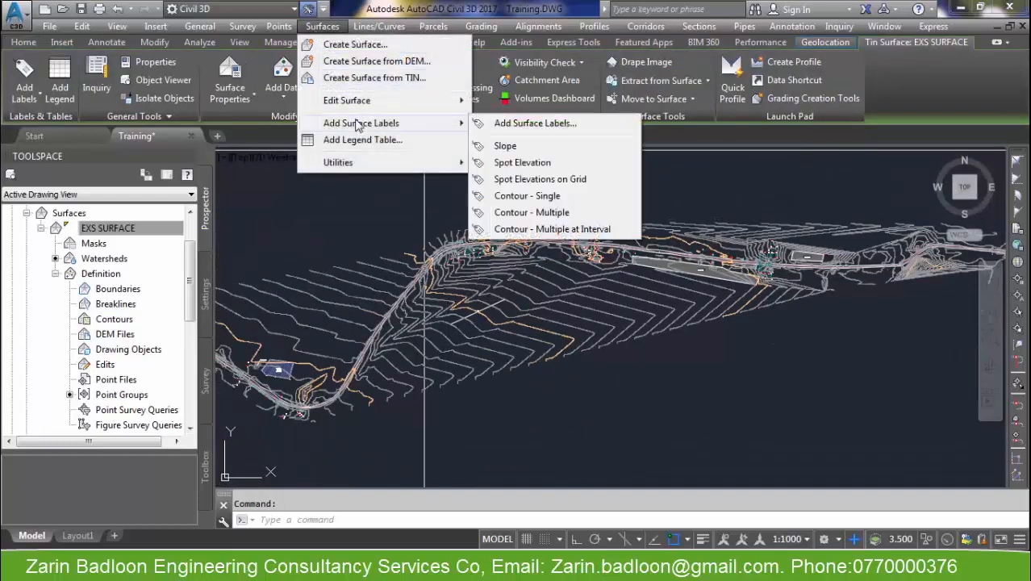
left_click(525, 179)
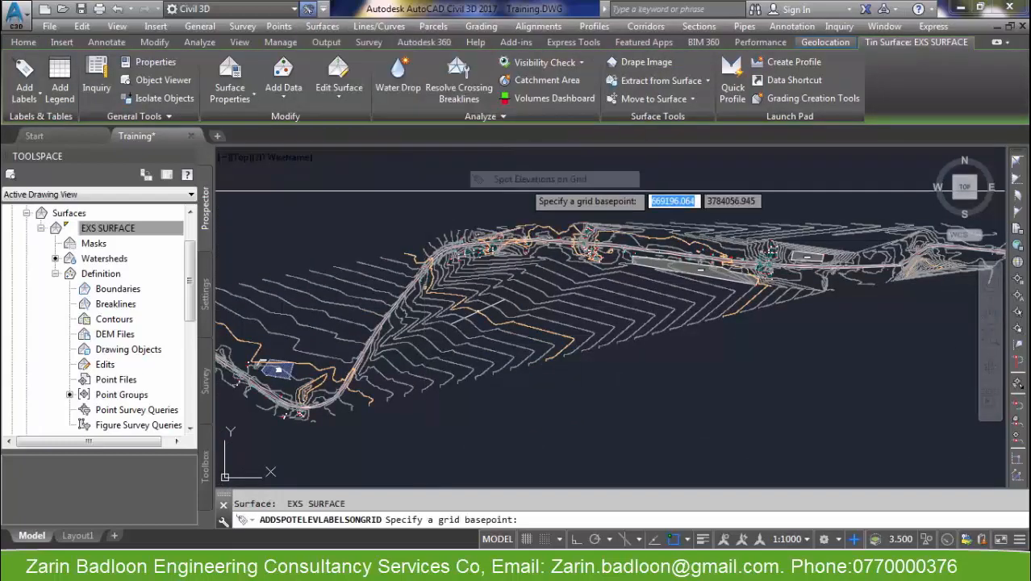
left_click(330, 414)
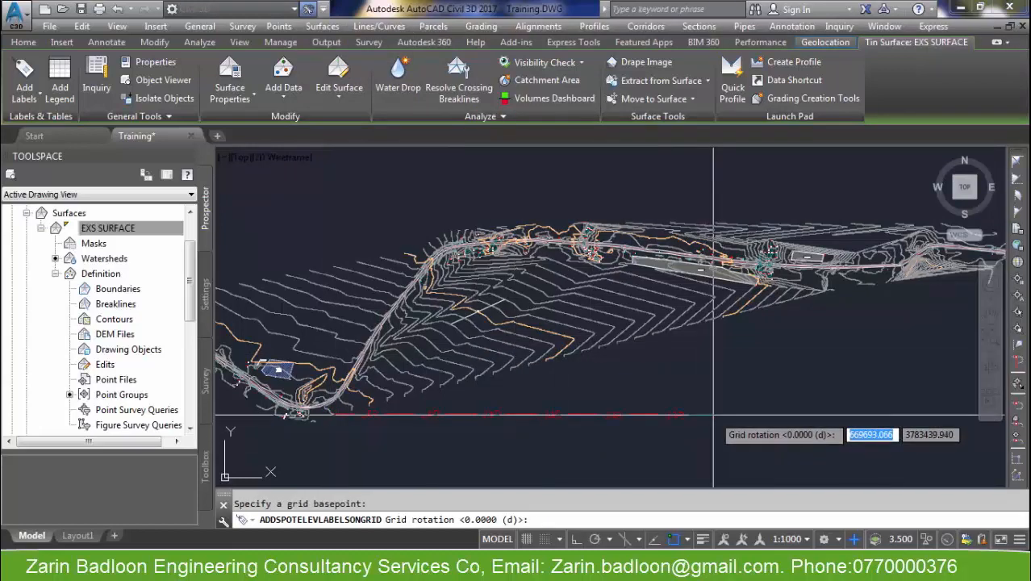
type("0")
key("Return")
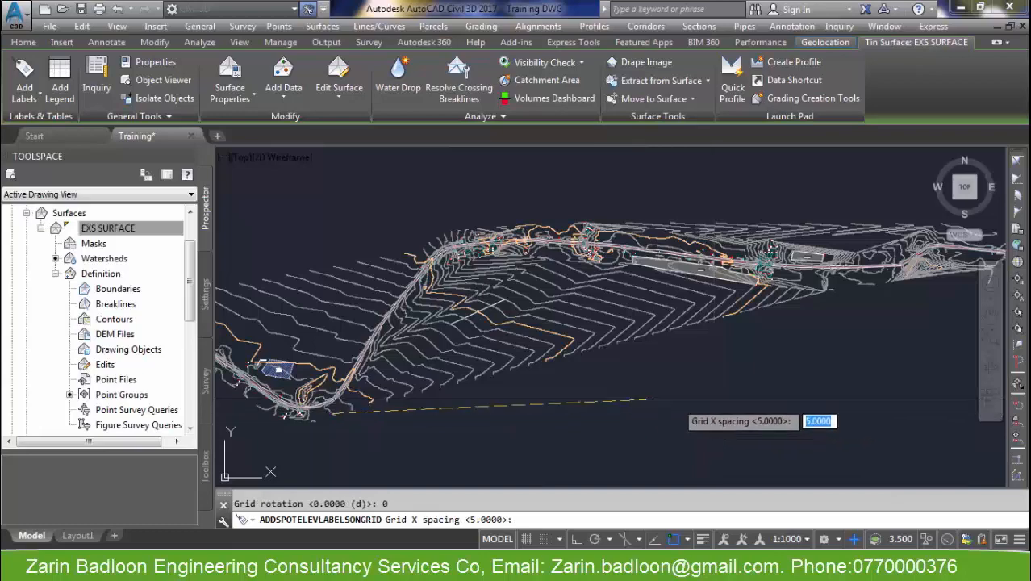
- Set the grid spacing to 100 in X and 50 in Y, pick the upper right corner beyond the surface's northeast end, and accept the grid
scroll(658, 418, "down", 3)
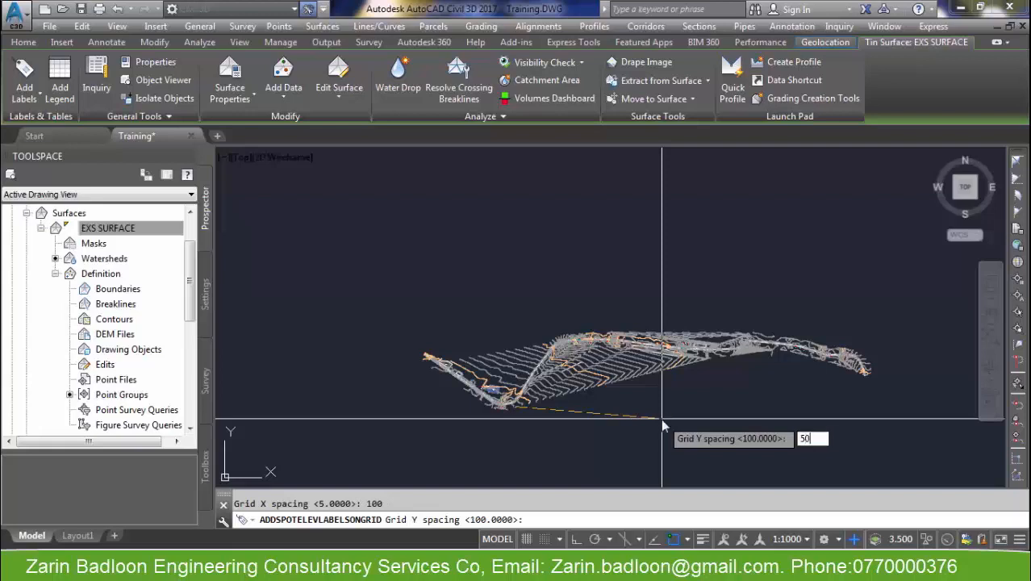
key("Return")
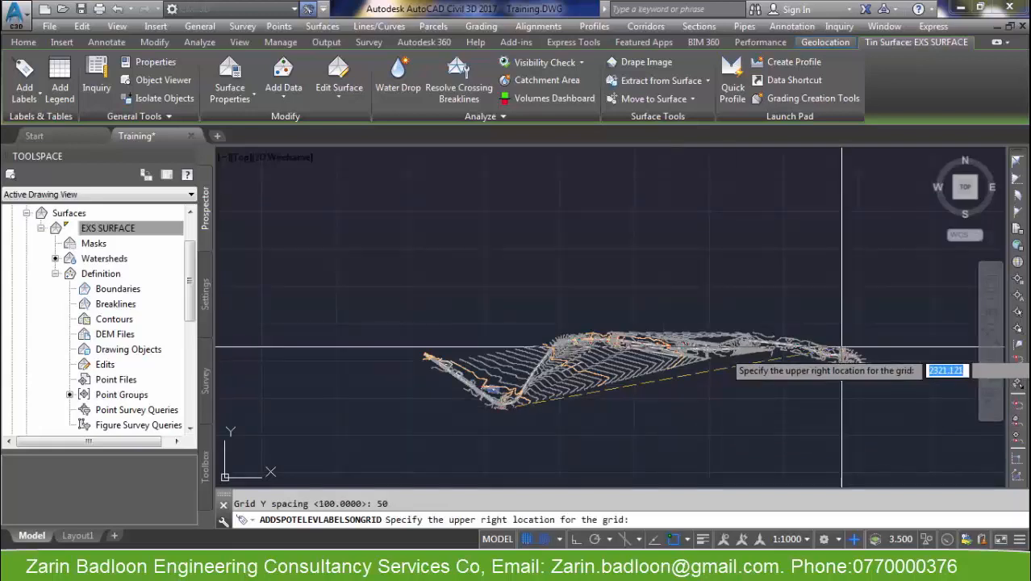
left_click(917, 319)
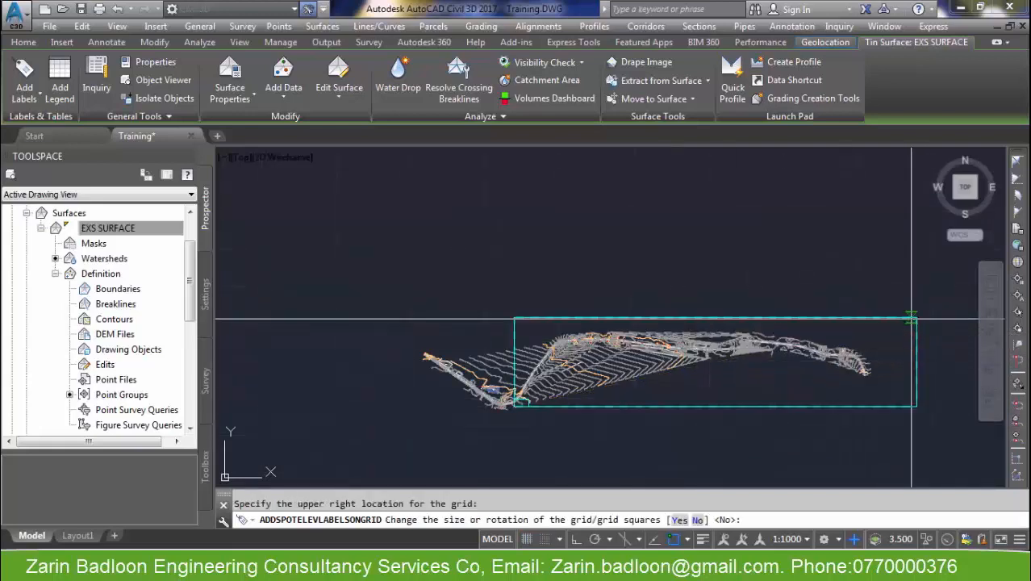
key("Return")
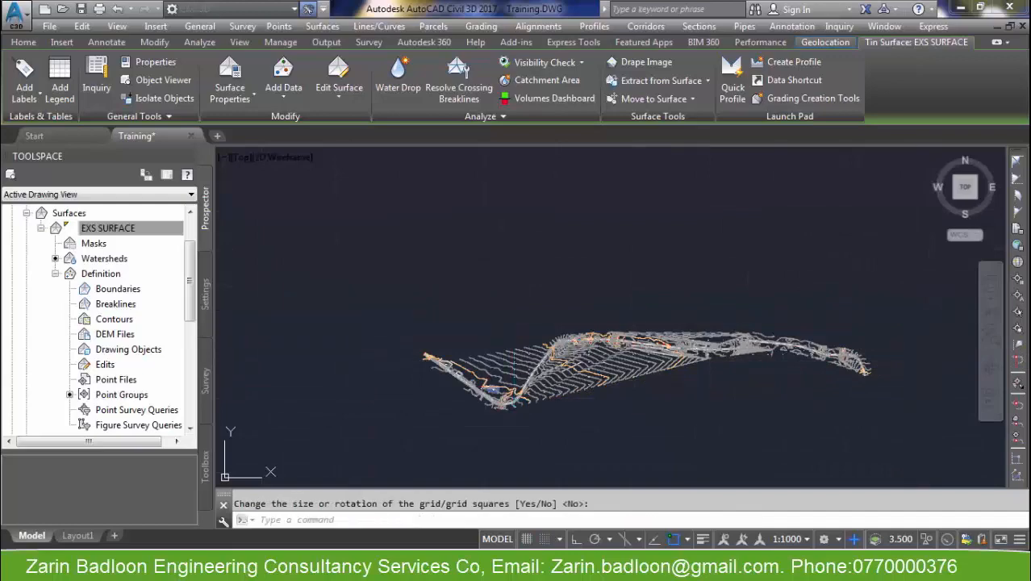
- Select all labels similar to one elevation label of the 100 by 50 grid and delete them
scroll(606, 375, "up", 5)
scroll(646, 347, "up", 5)
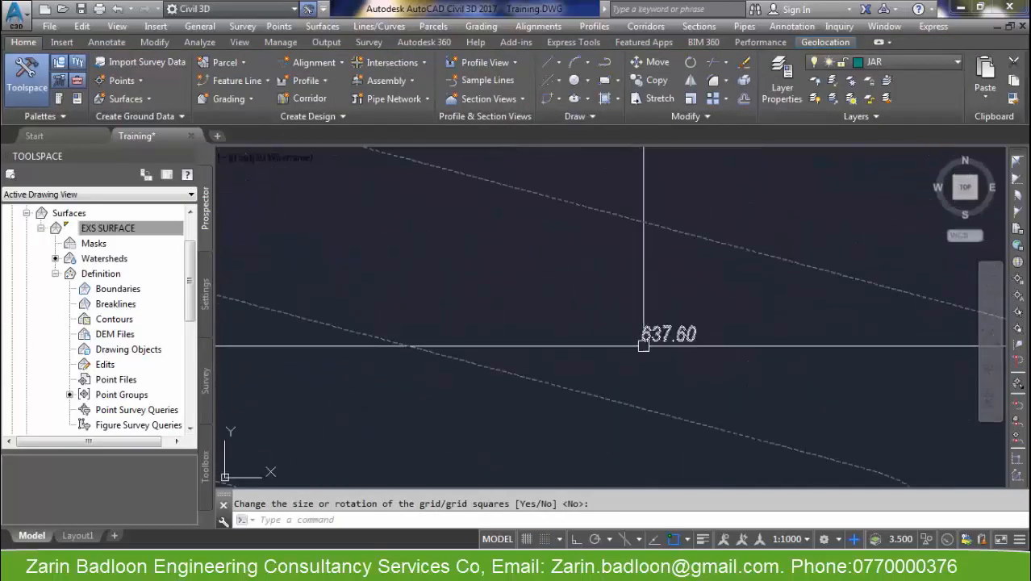
scroll(694, 349, "down", 5)
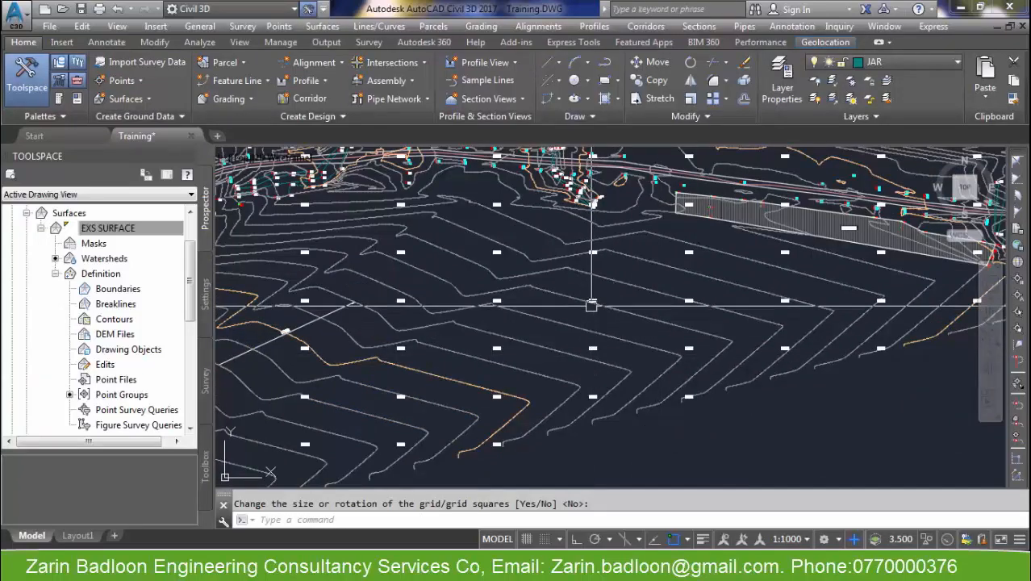
scroll(592, 305, "up", 4)
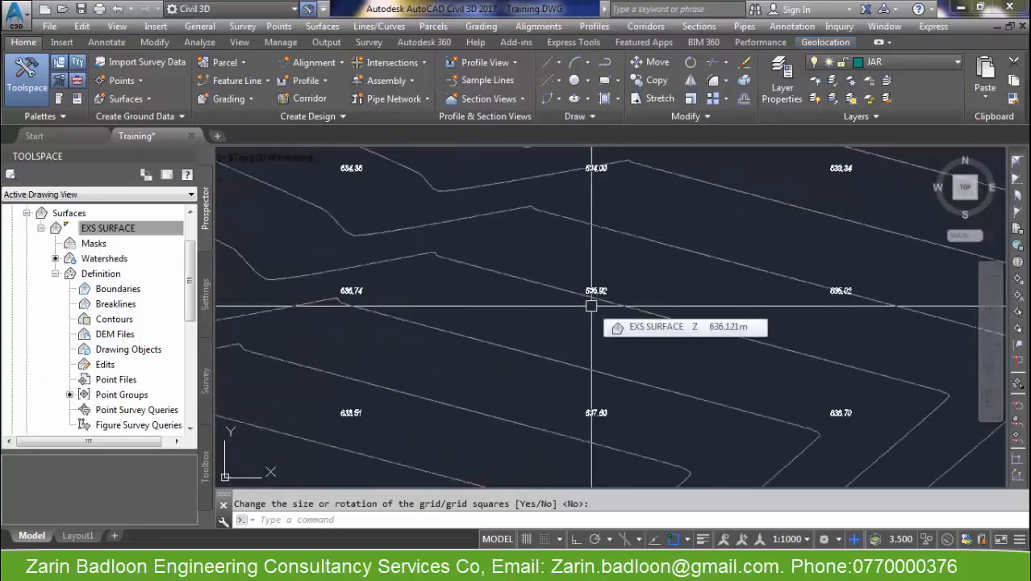
scroll(591, 305, "up", 5)
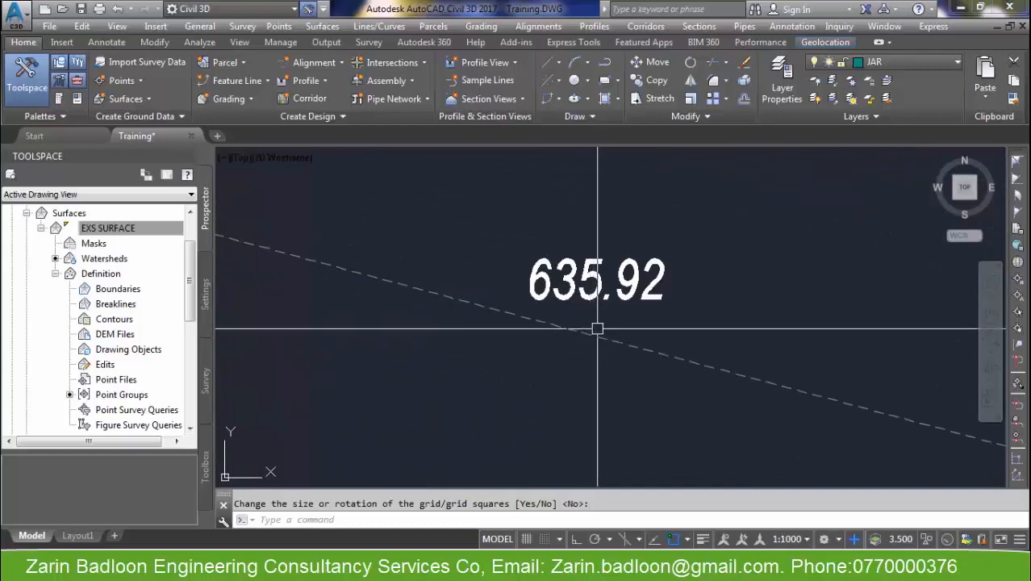
scroll(597, 329, "down", 5)
left_click(606, 323)
right_click(606, 326)
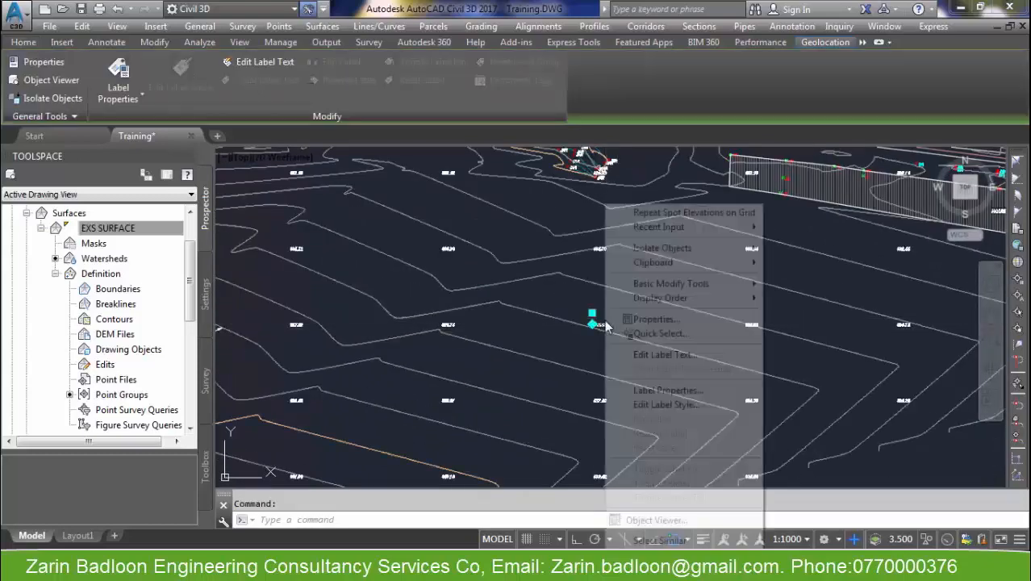
left_click(657, 541)
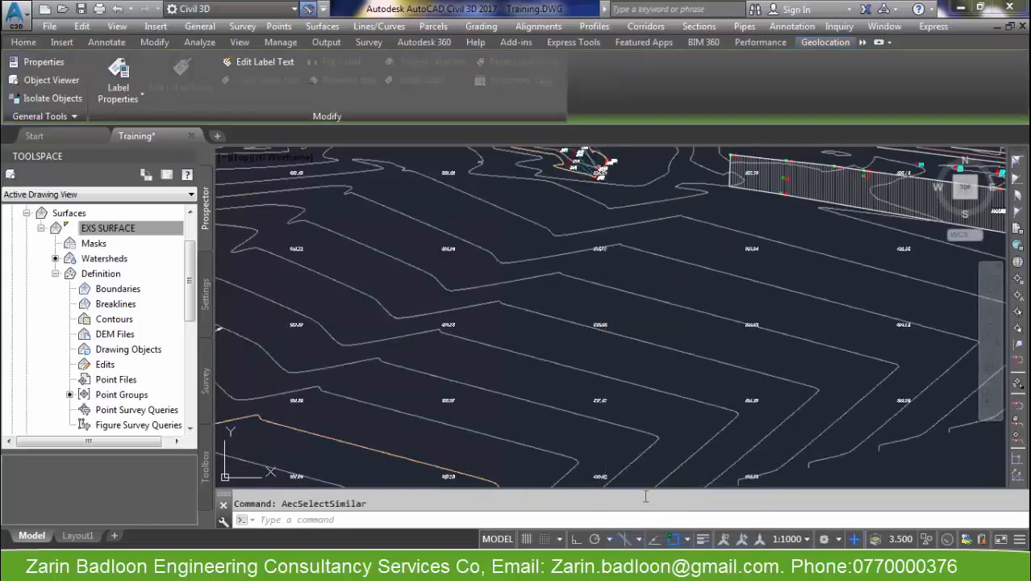
key("Delete")
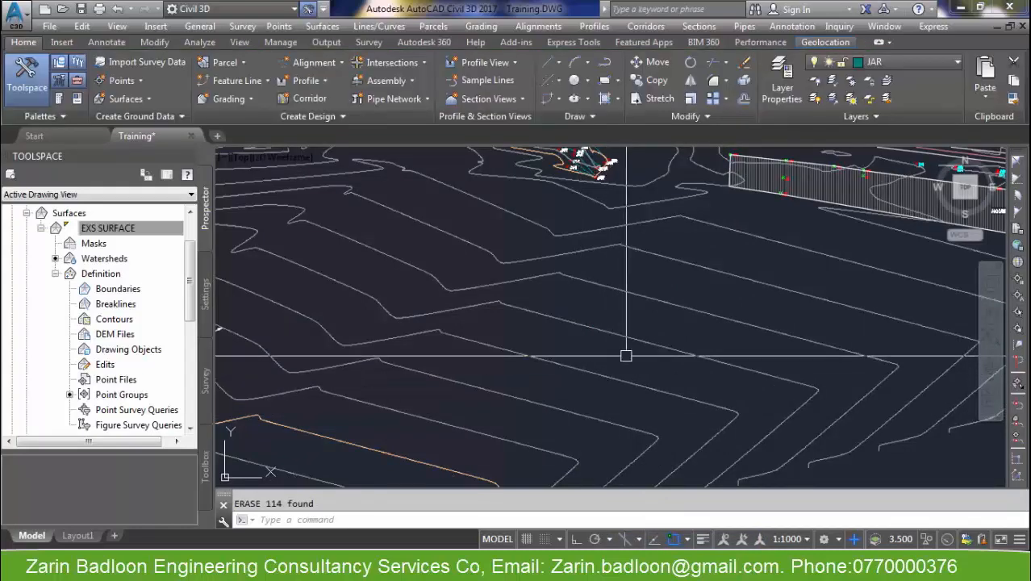
- Add a single contour label to the 635 contour of EXS SURFACE, just east of its bend south of the road, and end the command
left_click(472, 230)
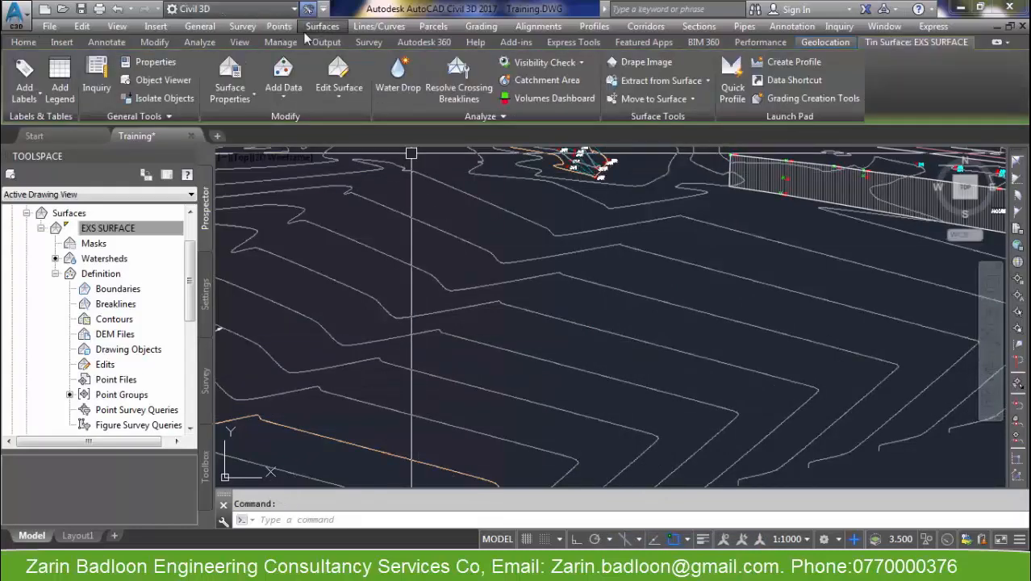
left_click(322, 26)
mouse_move(386, 129)
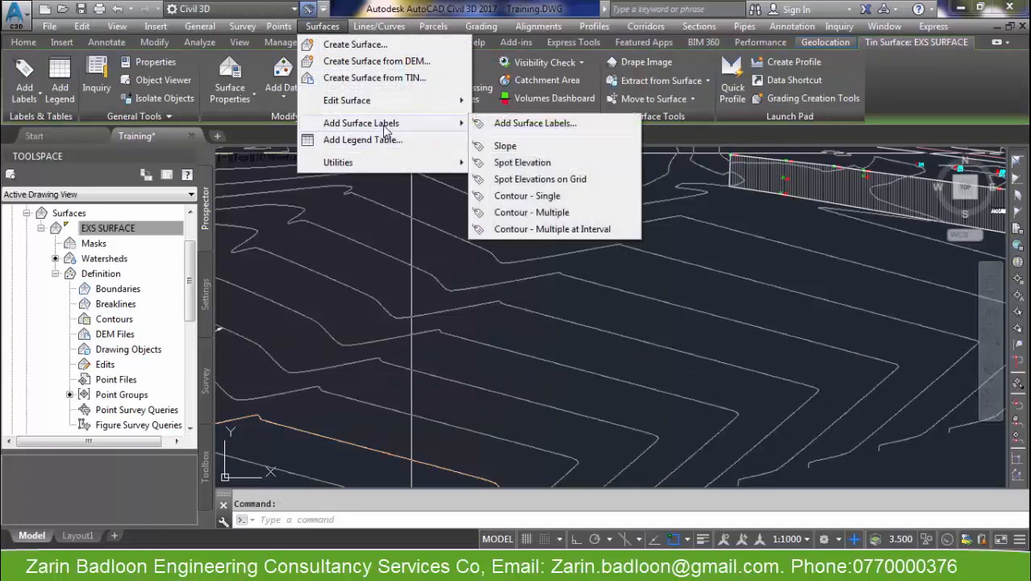
left_click(510, 200)
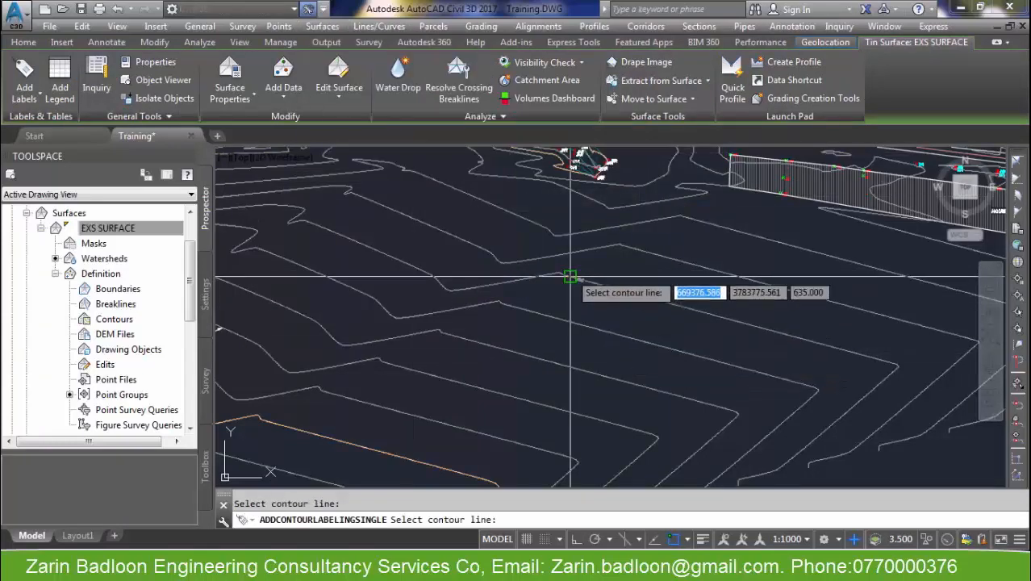
scroll(570, 276, "up", 5)
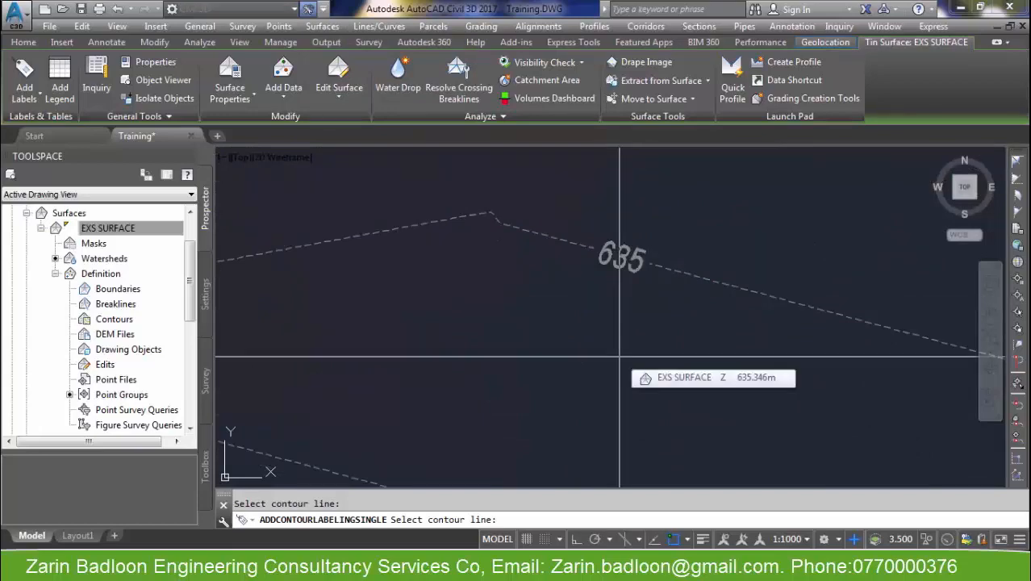
scroll(620, 352, "down", 5)
key("Escape")
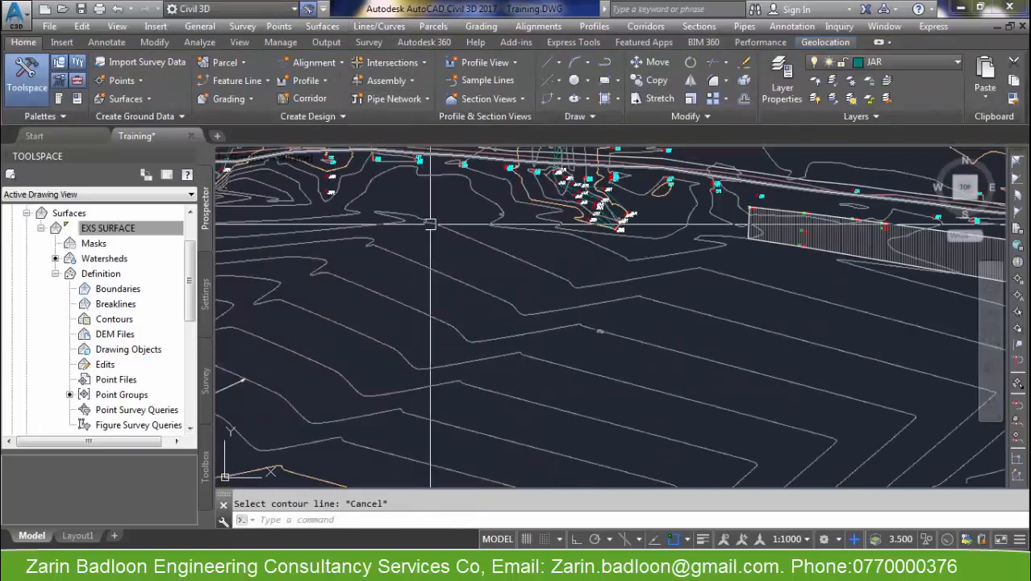
- Add multiple contour labels to EXS SURFACE along a line from the 636 contour to the surface's east end and back to the western contours
left_click(417, 171)
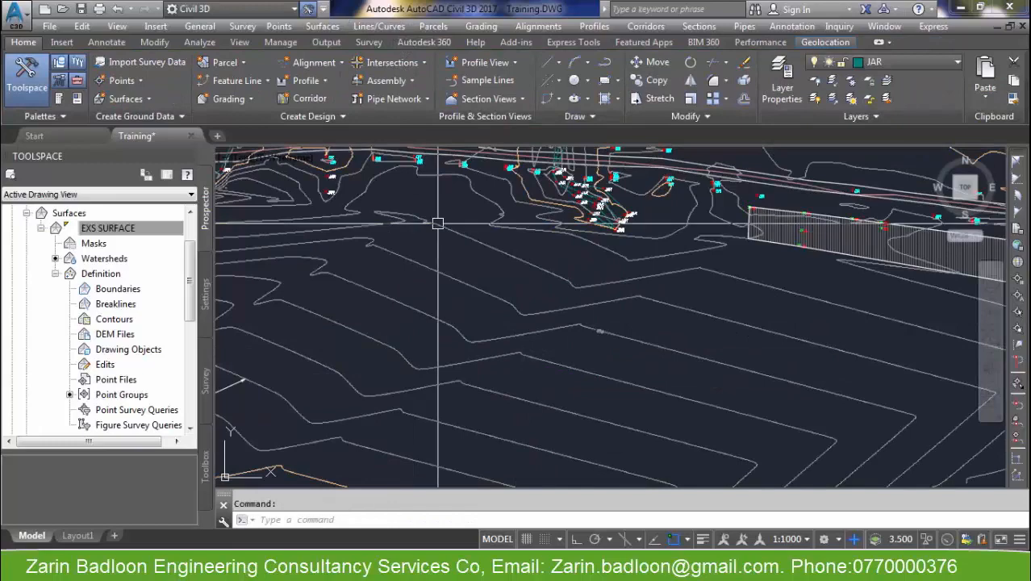
left_click(322, 26)
mouse_move(392, 126)
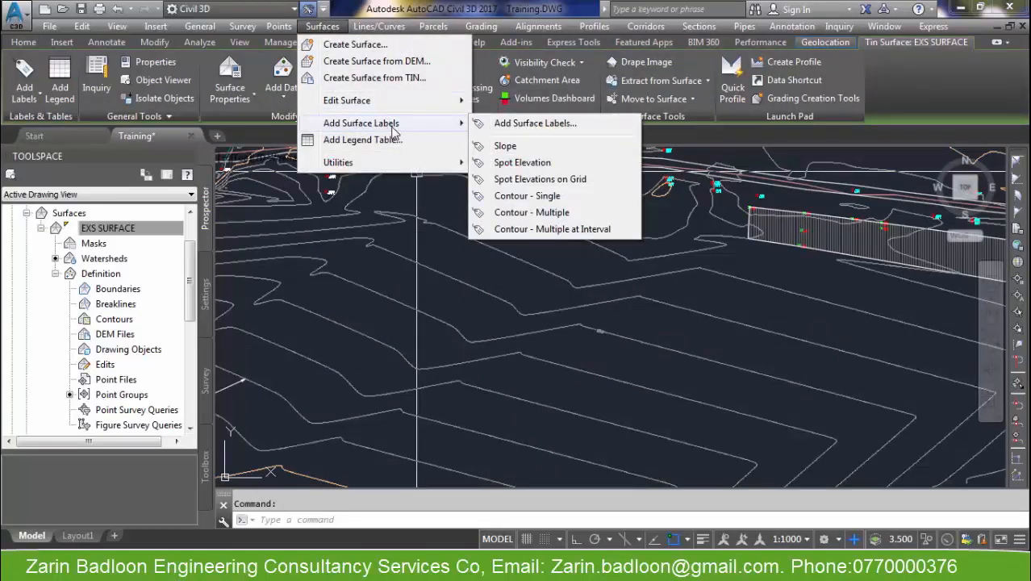
left_click(532, 212)
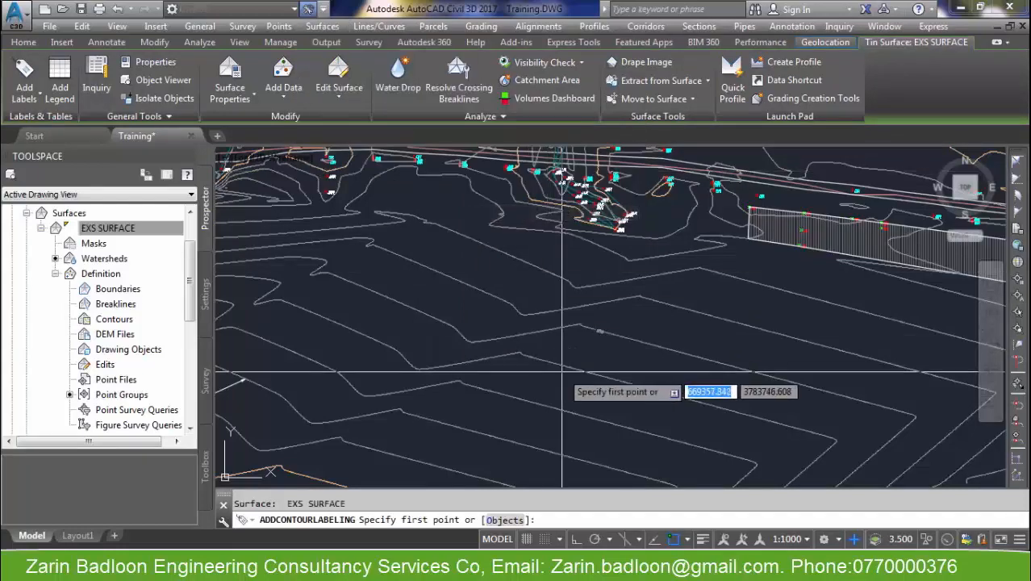
left_click(494, 356)
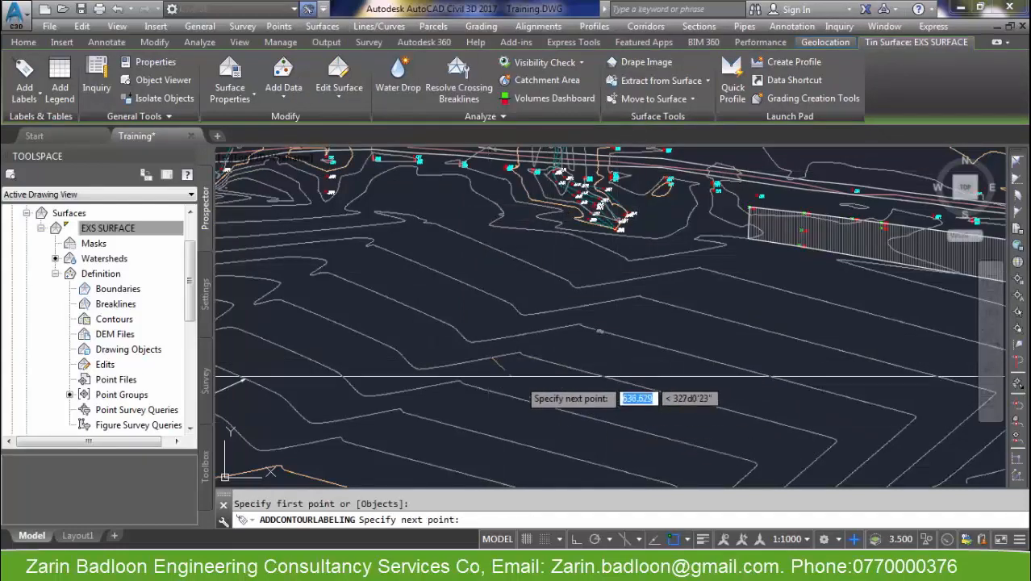
scroll(506, 385, "down", 10)
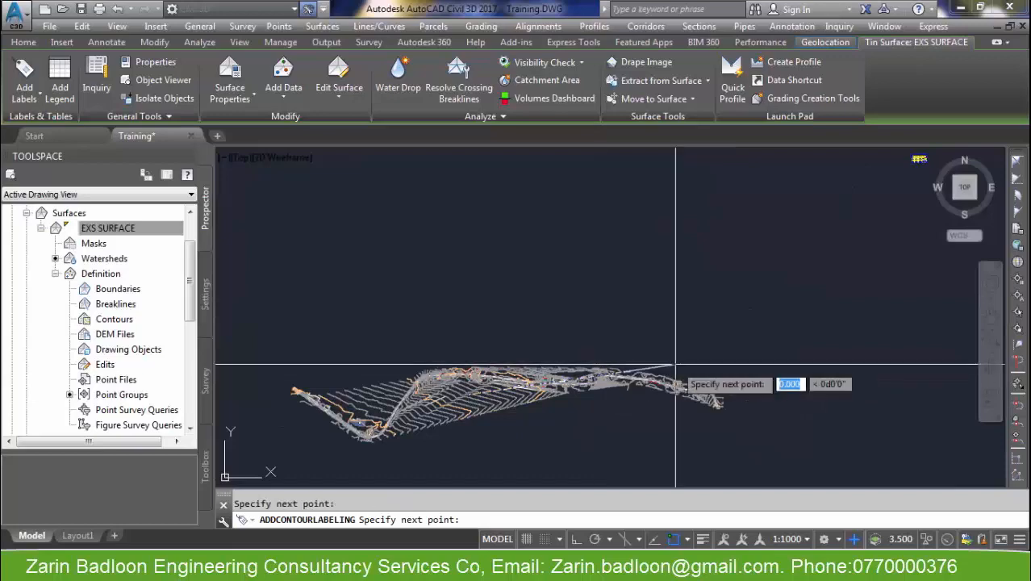
scroll(691, 359, "up", 5)
scroll(725, 271, "down", 5)
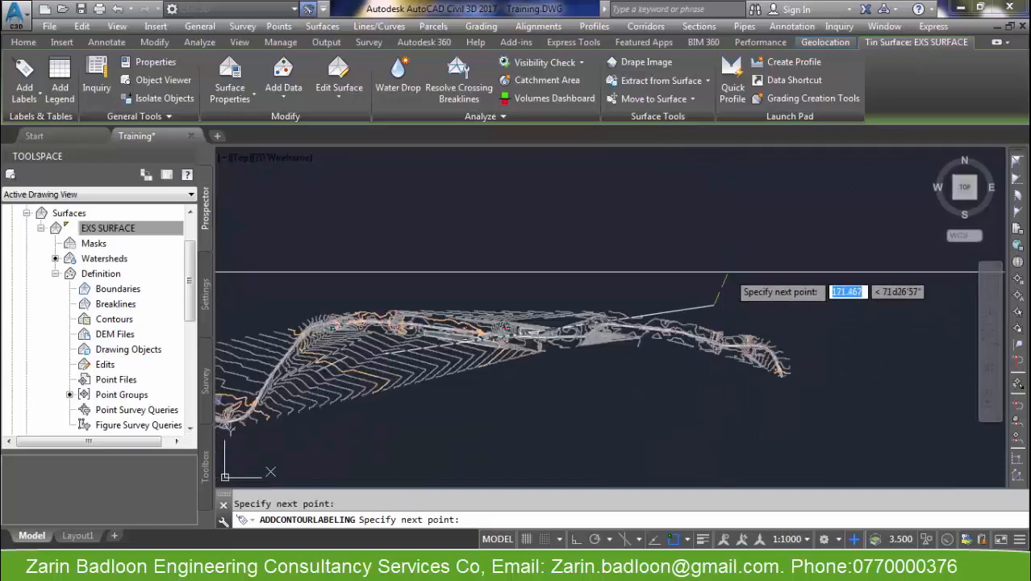
left_click(772, 372)
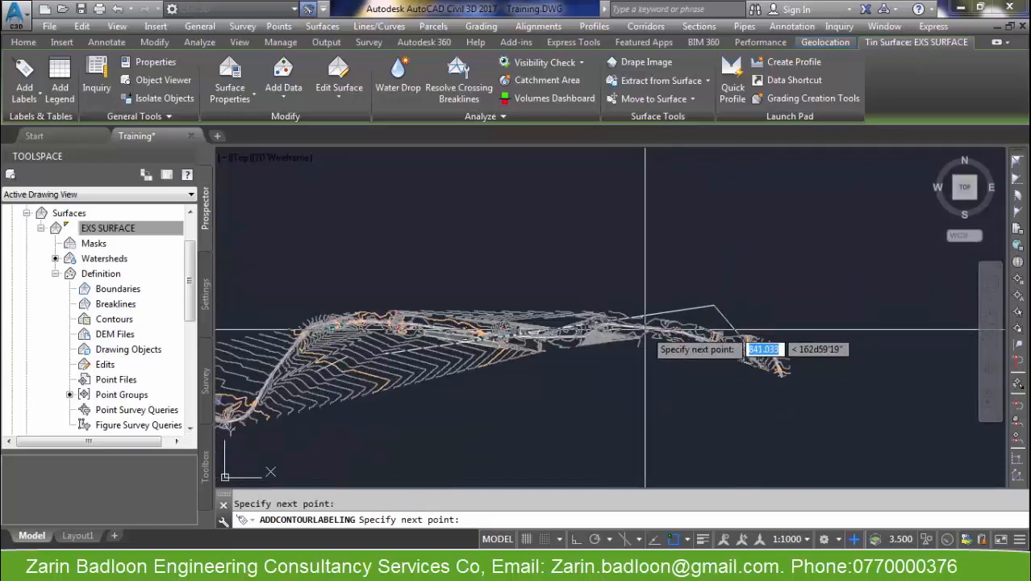
left_click(639, 291)
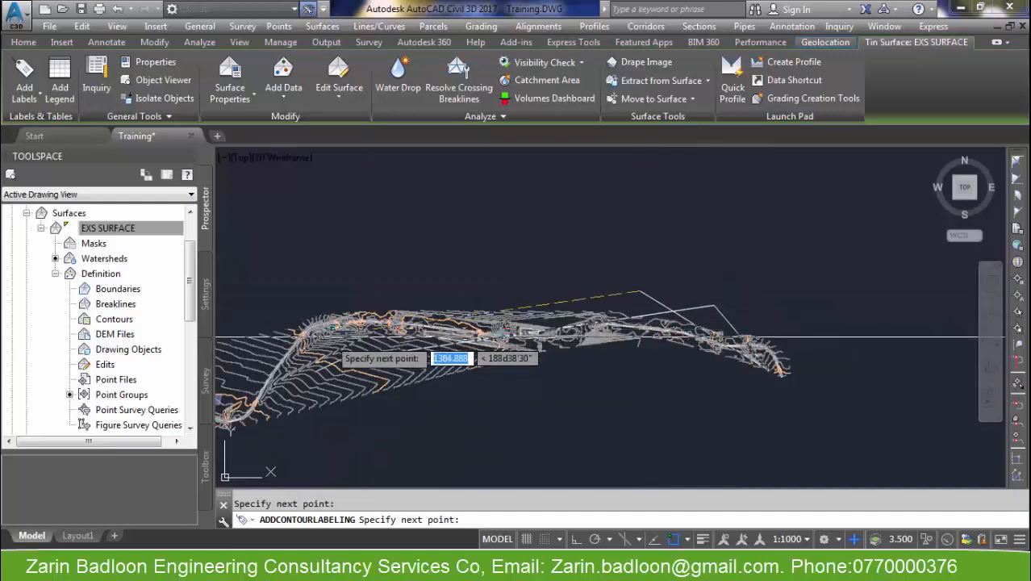
left_click(238, 341)
key("Return")
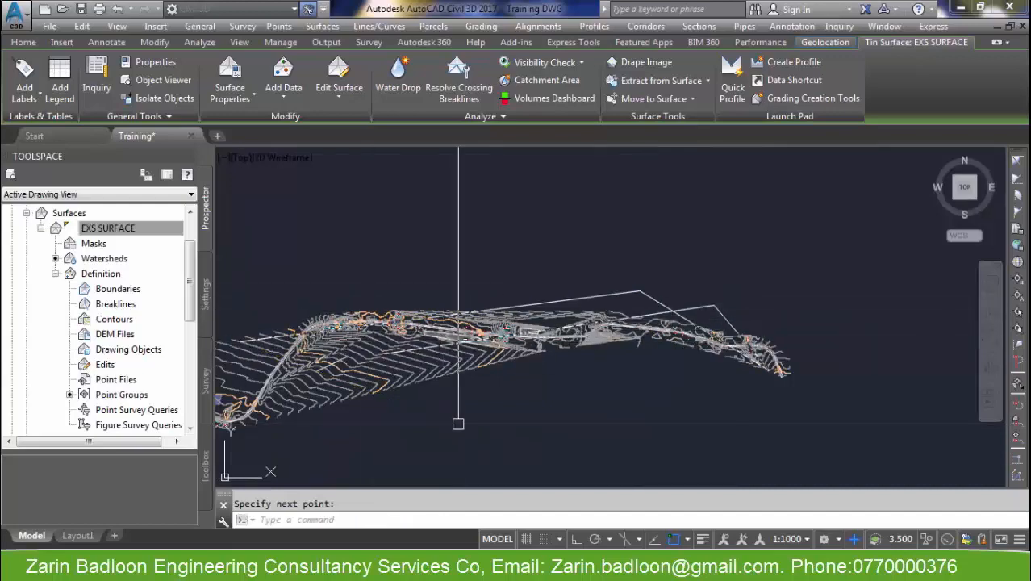
- Examine the contour labels along the label line from its starting point eastward to the hatched HOUSES area
scroll(351, 353, "up", 4)
scroll(815, 326, "up", 8)
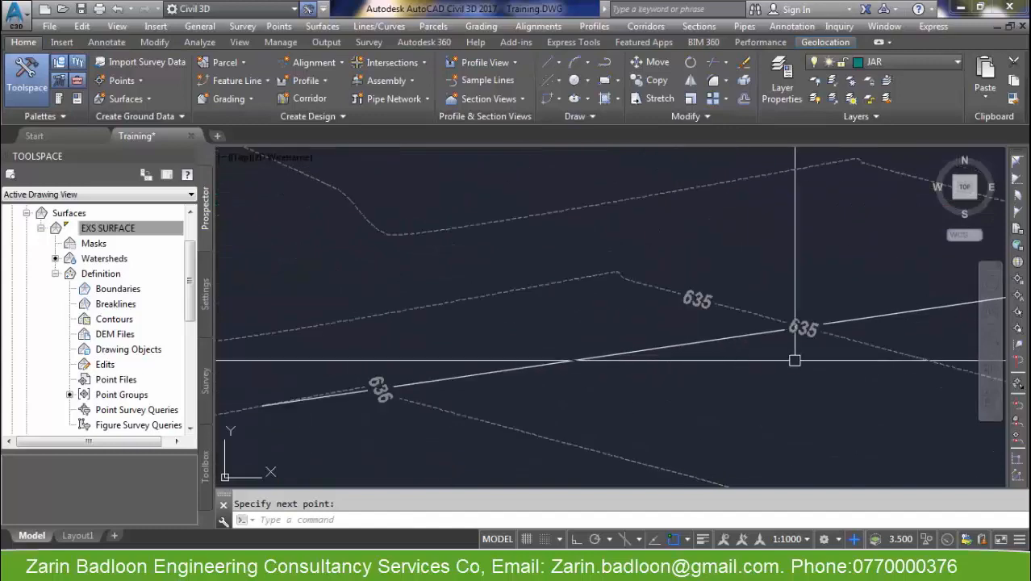
middle_click_drag(817, 325, 410, 369)
middle_click_drag(844, 310, 329, 389)
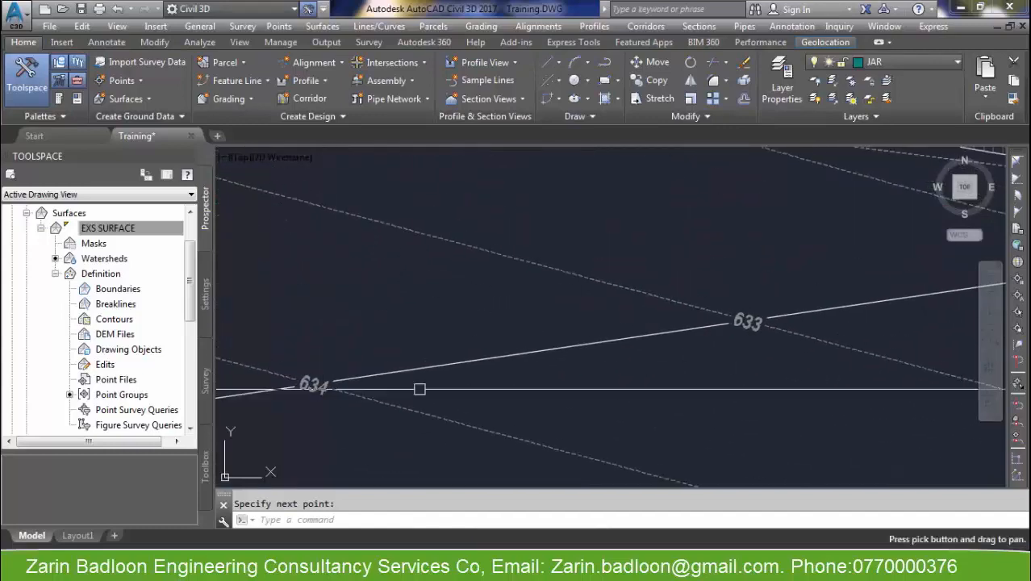
mouse_move(732, 319)
middle_mouse_down()
mouse_move(672, 349)
mouse_move(382, 341)
middle_mouse_up()
scroll(532, 324, "down", 4)
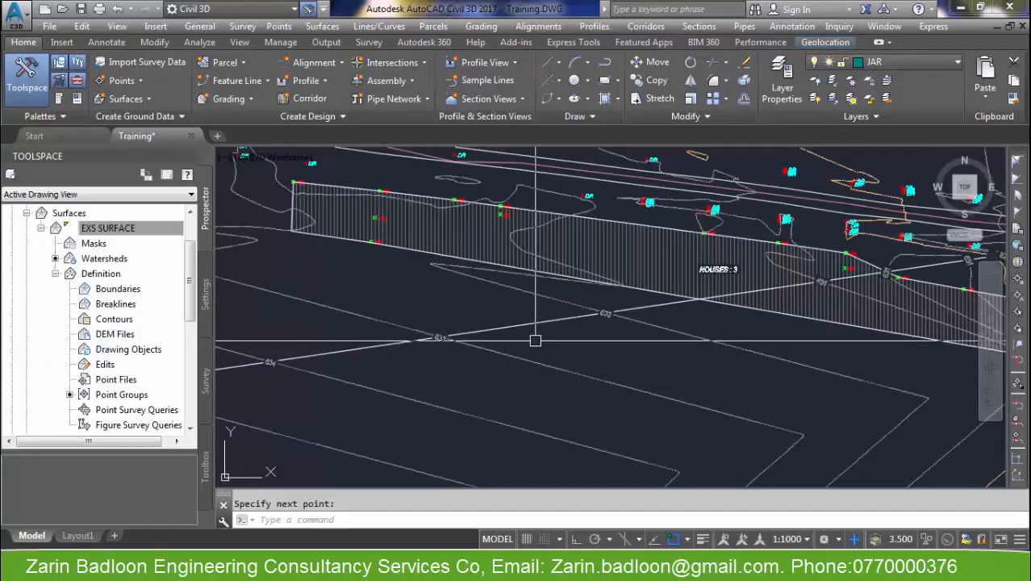
- Set the contour label line crossing the HOUSES hatch on EXS SURFACE not to display, and close its properties
left_click(532, 324)
key("Escape")
left_click(530, 324)
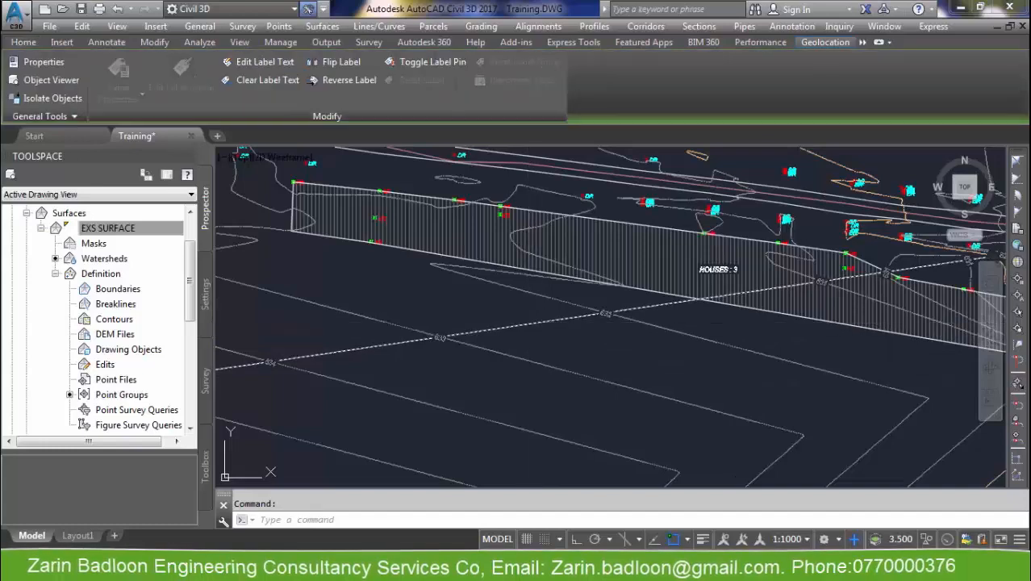
right_click(530, 324)
left_click(569, 438)
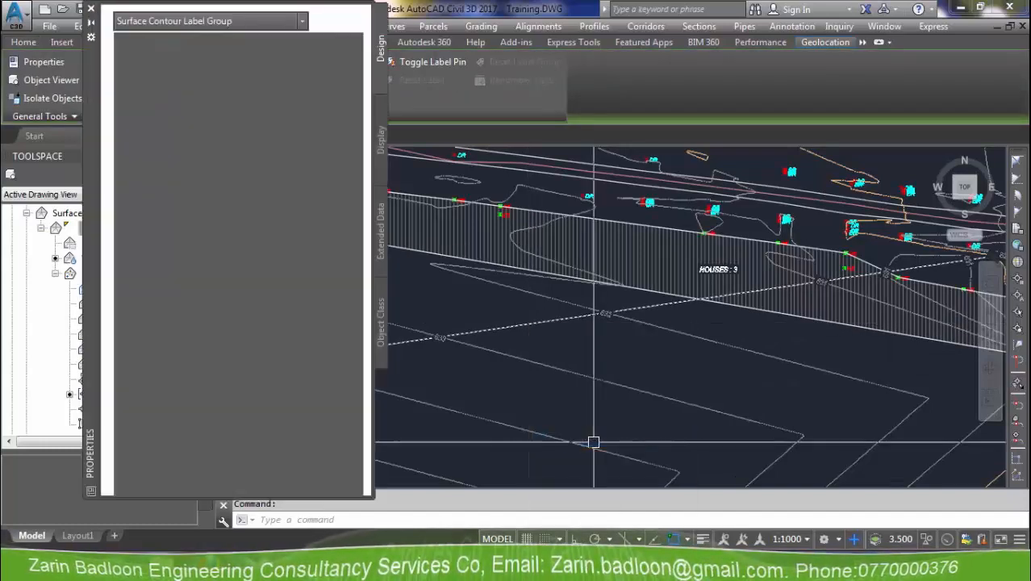
left_click(261, 59)
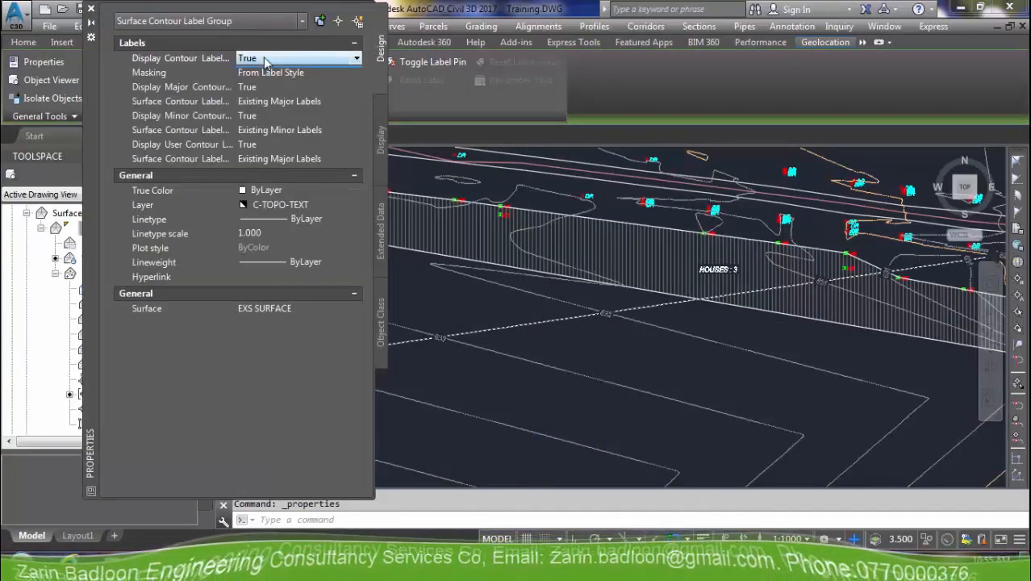
left_click(262, 59)
left_click(263, 74)
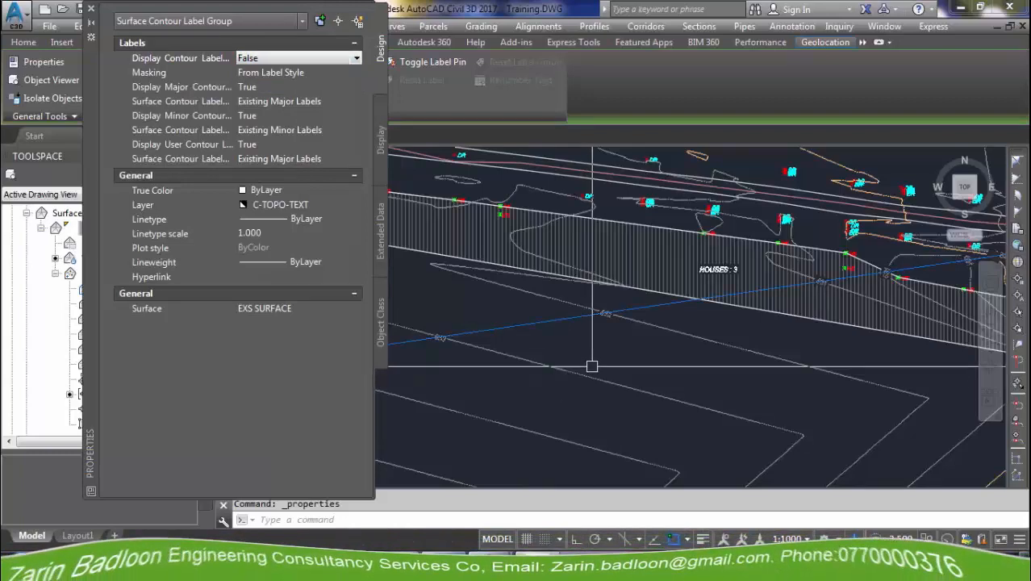
key("Escape")
left_click(642, 340)
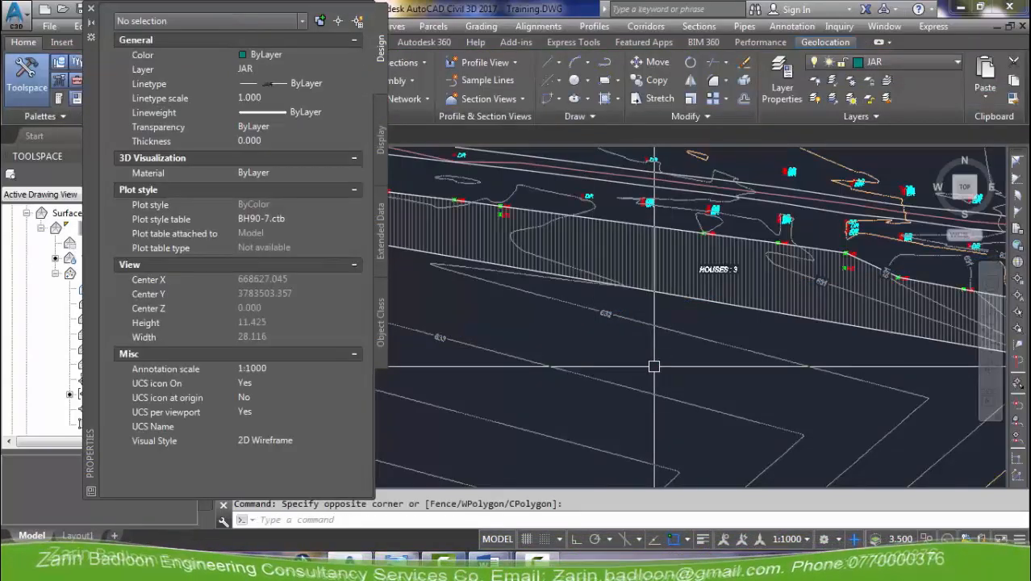
scroll(686, 406, "down", 2)
middle_click_drag(487, 392, 709, 392)
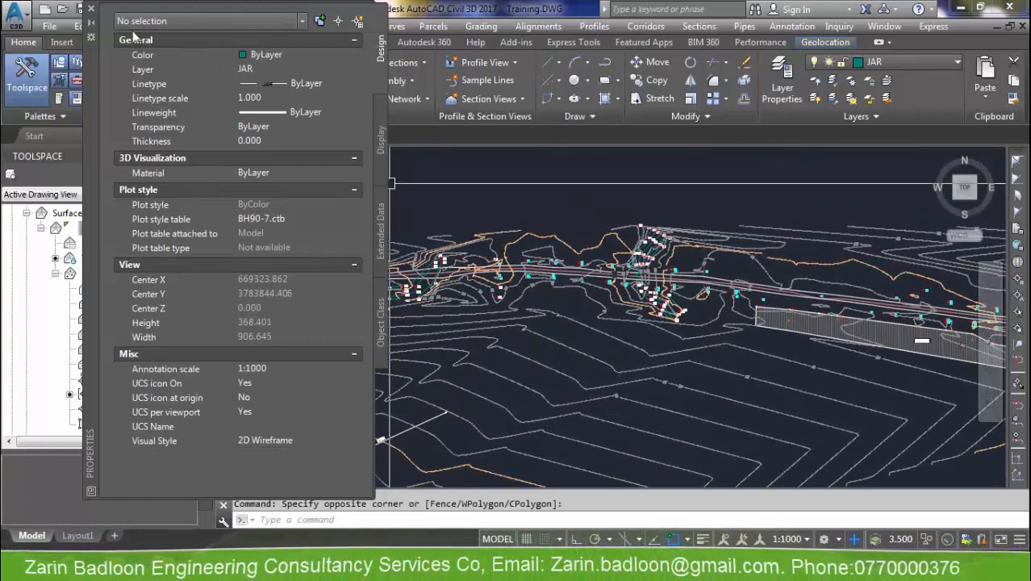
left_click(92, 8)
key("Escape")
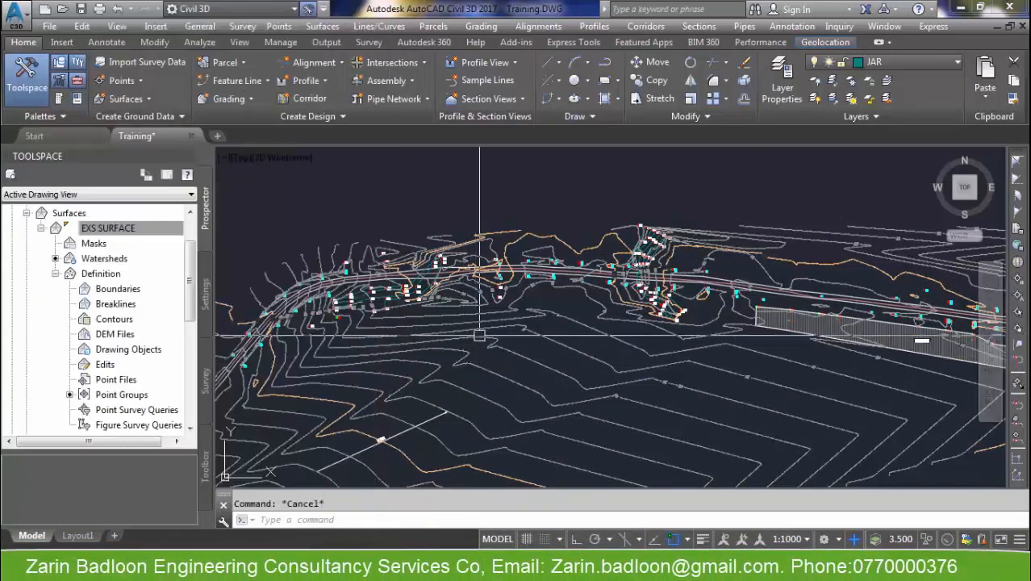
- Add multiple contour labels at a 50 interval to EXS SURFACE along a line from its west end to its middle part
left_click(469, 322)
left_click(325, 27)
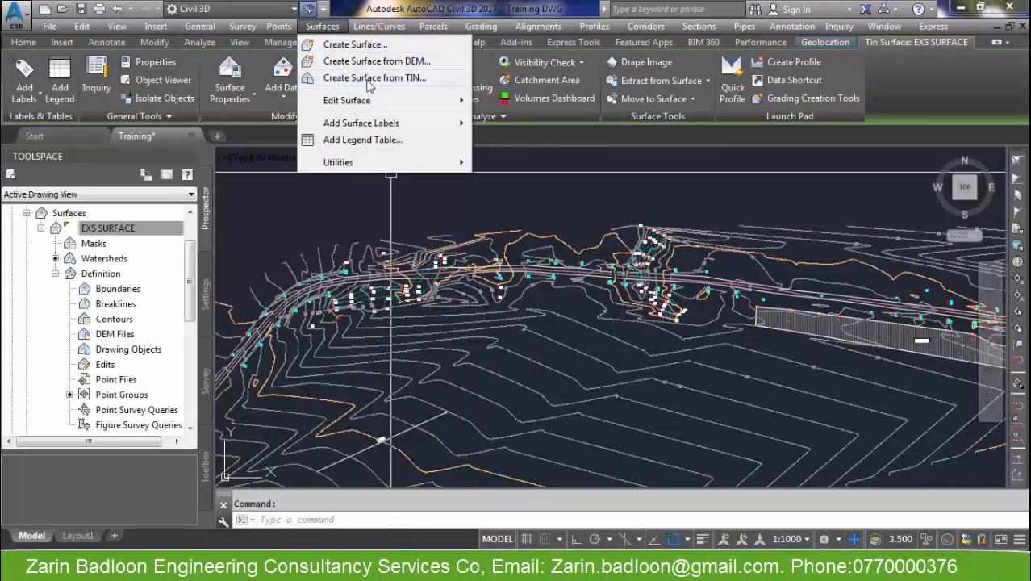
mouse_move(395, 124)
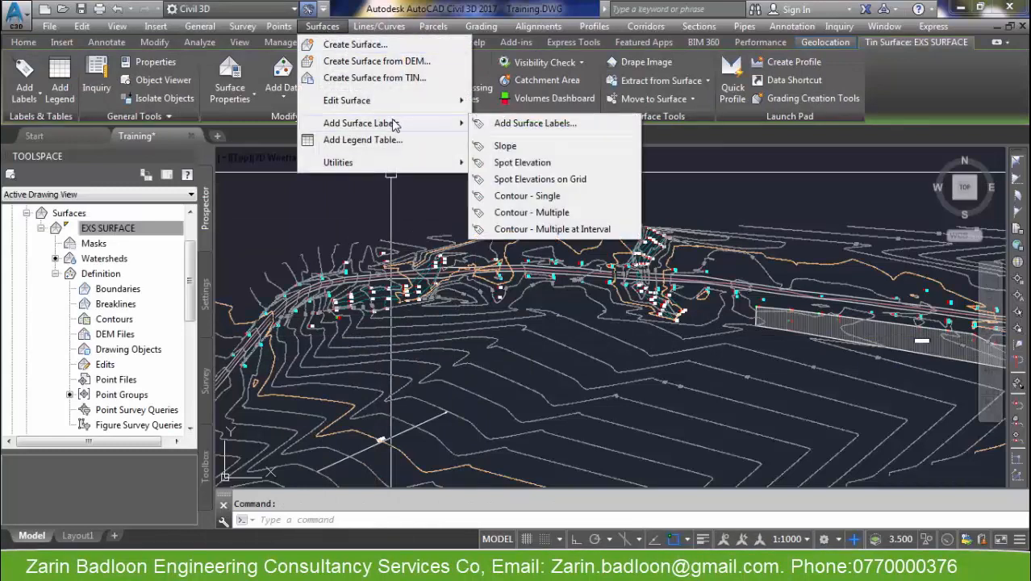
left_click(547, 230)
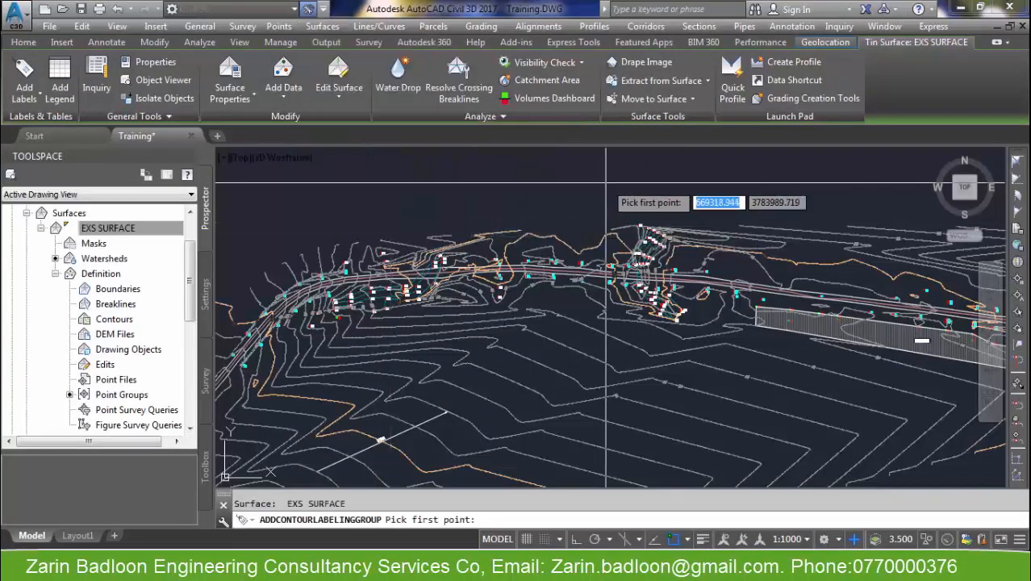
scroll(565, 263, "down", 11)
scroll(463, 299, "up", 5)
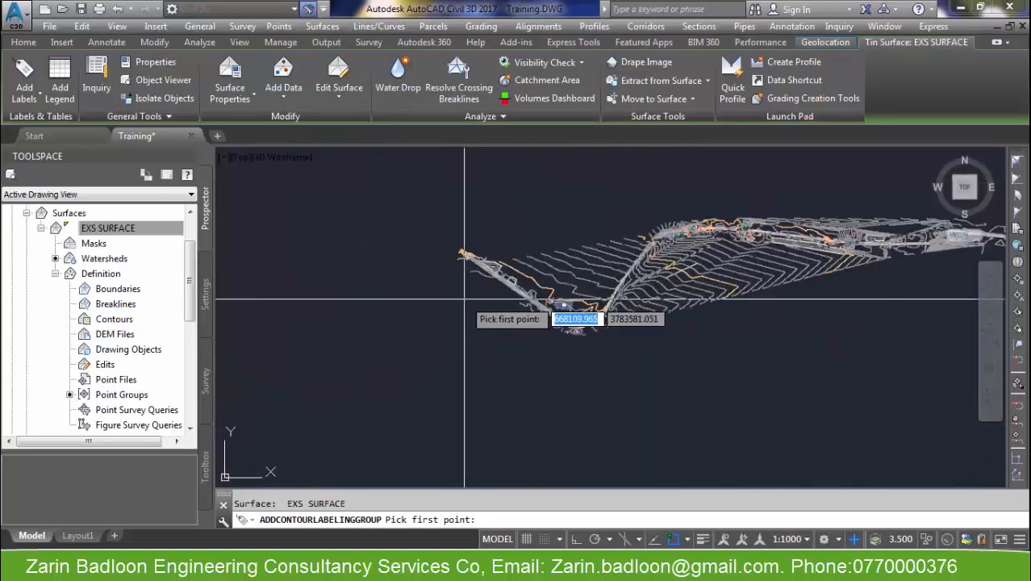
left_click(454, 264)
scroll(629, 330, "down", 4)
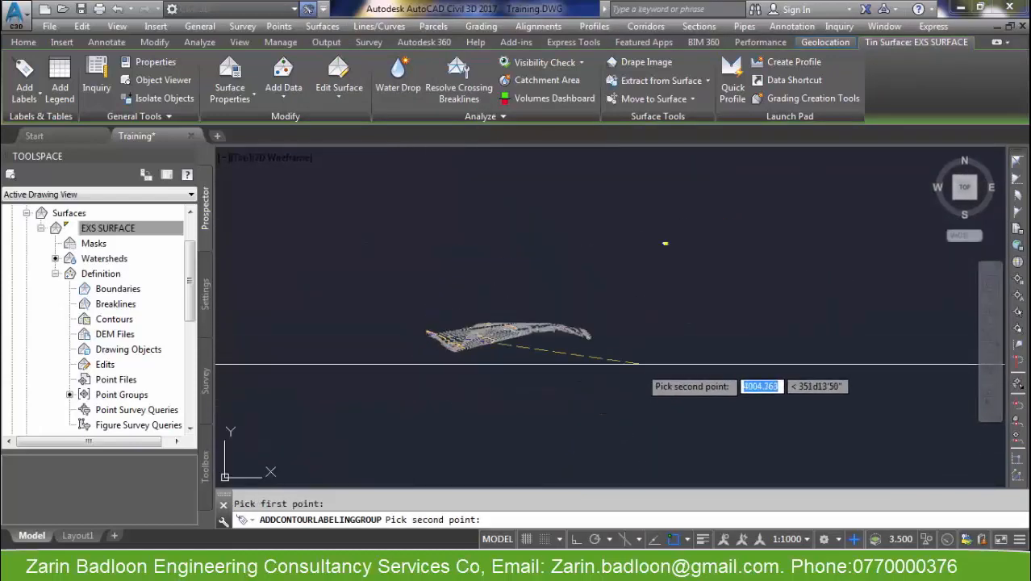
scroll(597, 330, "up", 2)
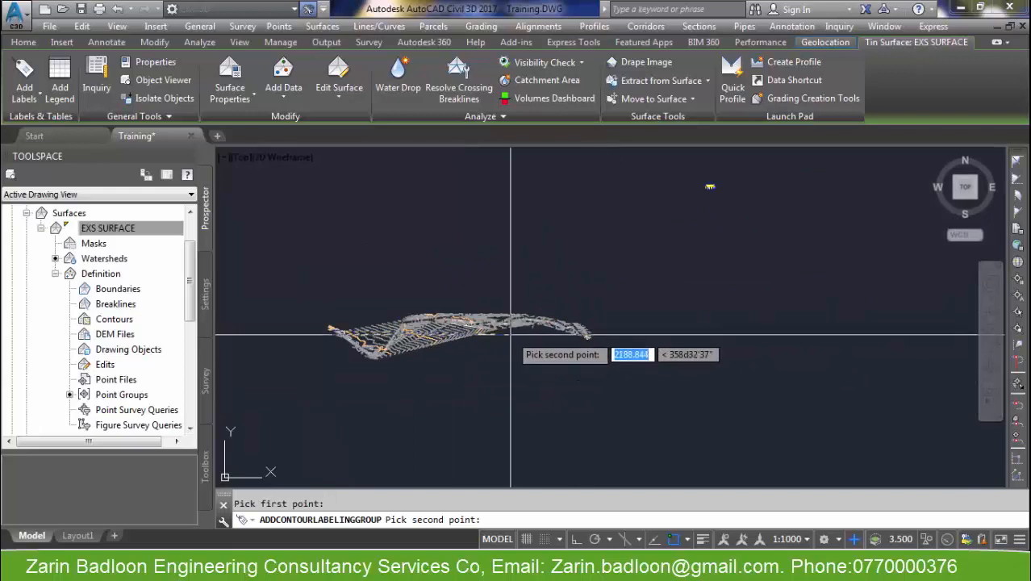
left_click(487, 328)
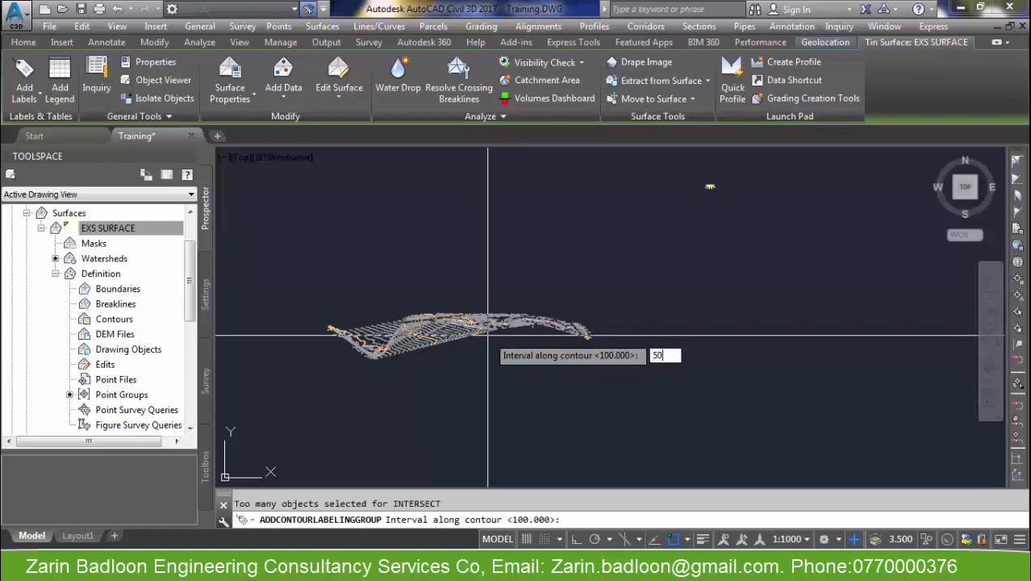
type("50")
key("Return")
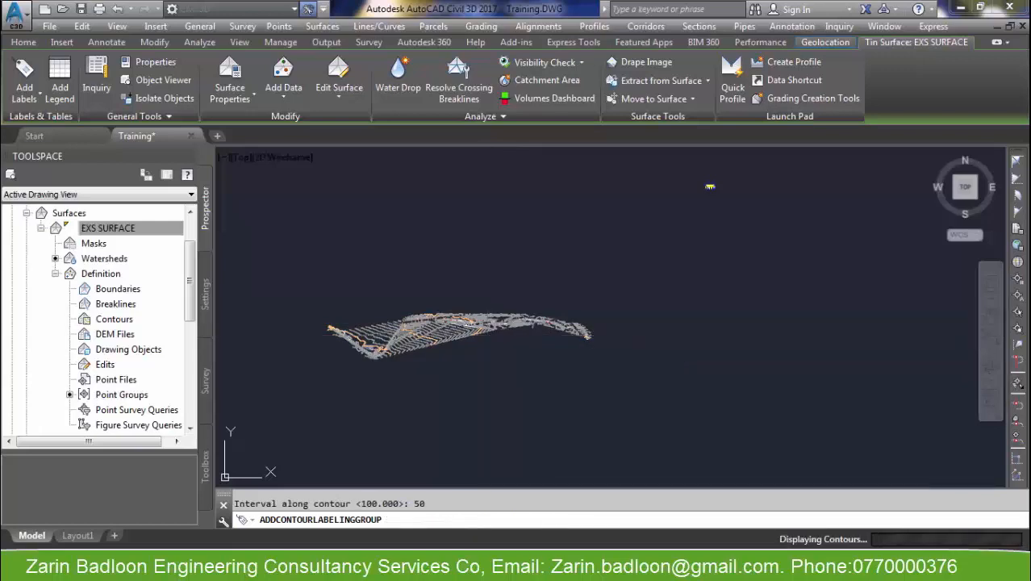
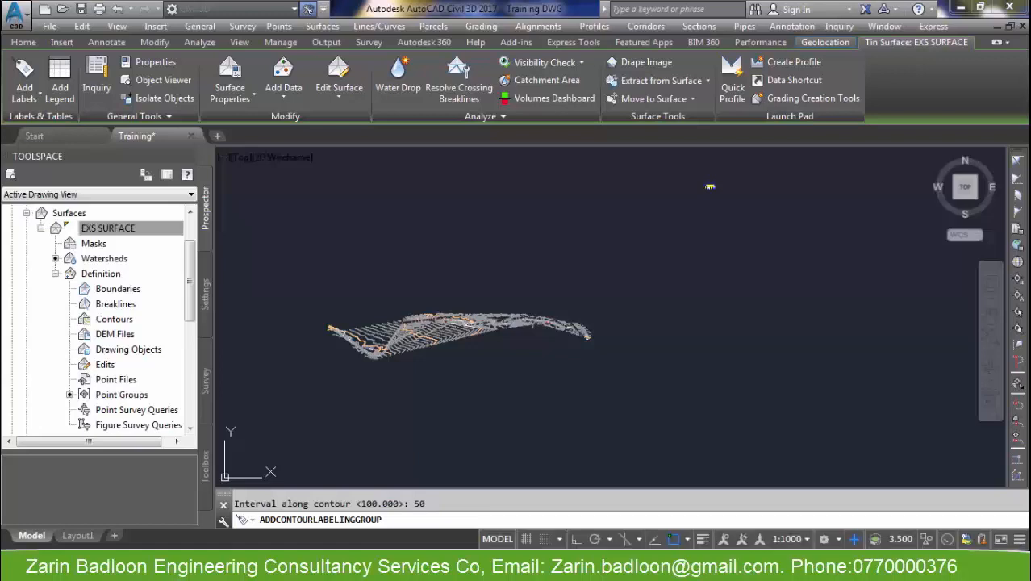
- Examine the repeated interval labels on the 647 and 648 contours in the surface's western part, west of the road
scroll(375, 345, "up", 12)
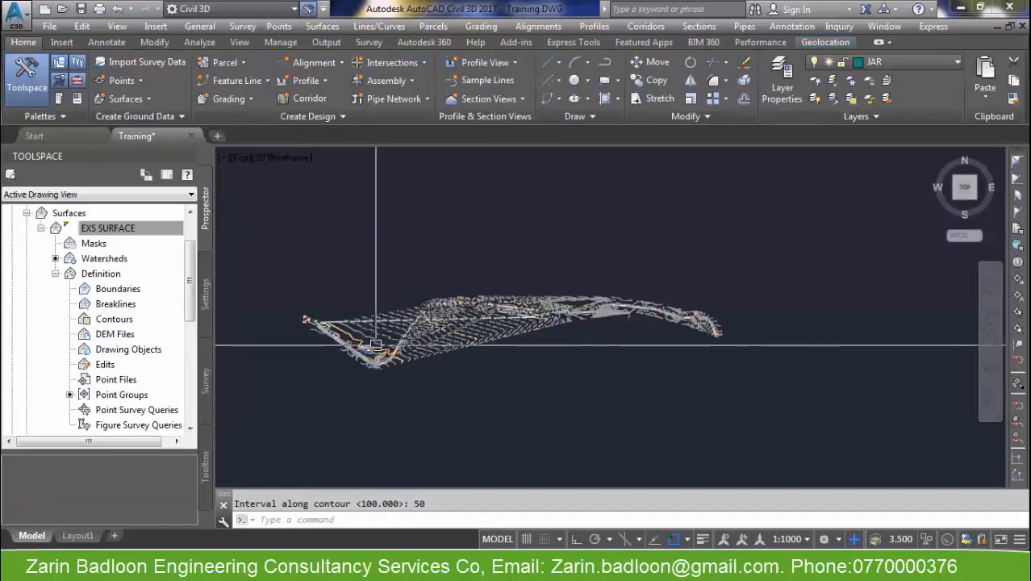
scroll(428, 250, "up", 5)
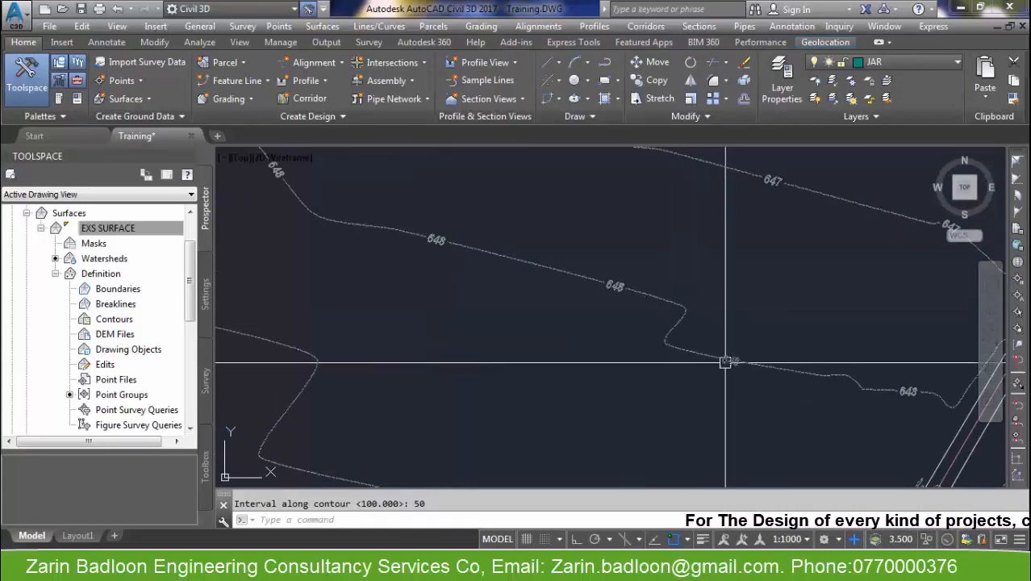
scroll(537, 363, "down", 5)
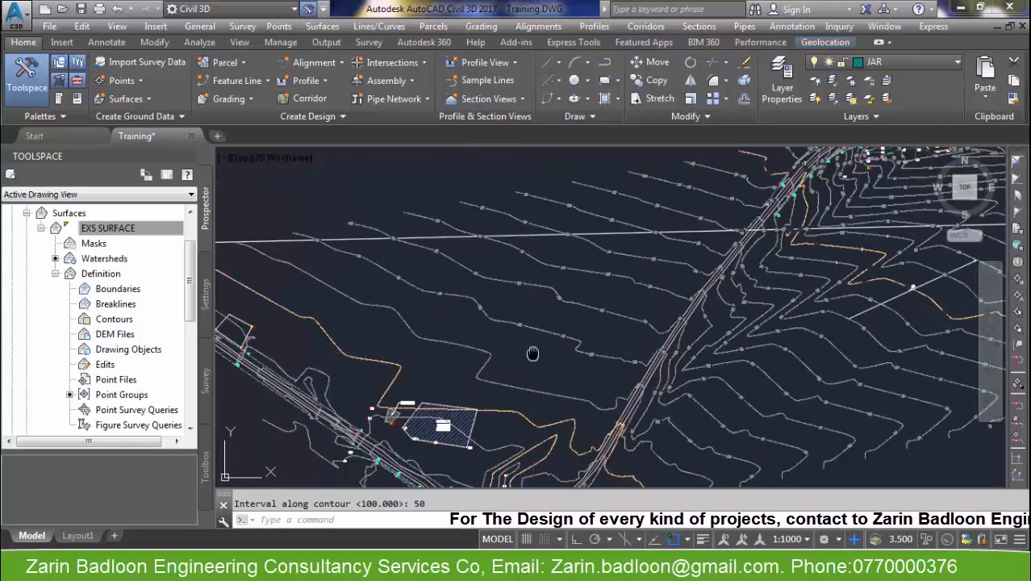
middle_click_drag(535, 352, 496, 335)
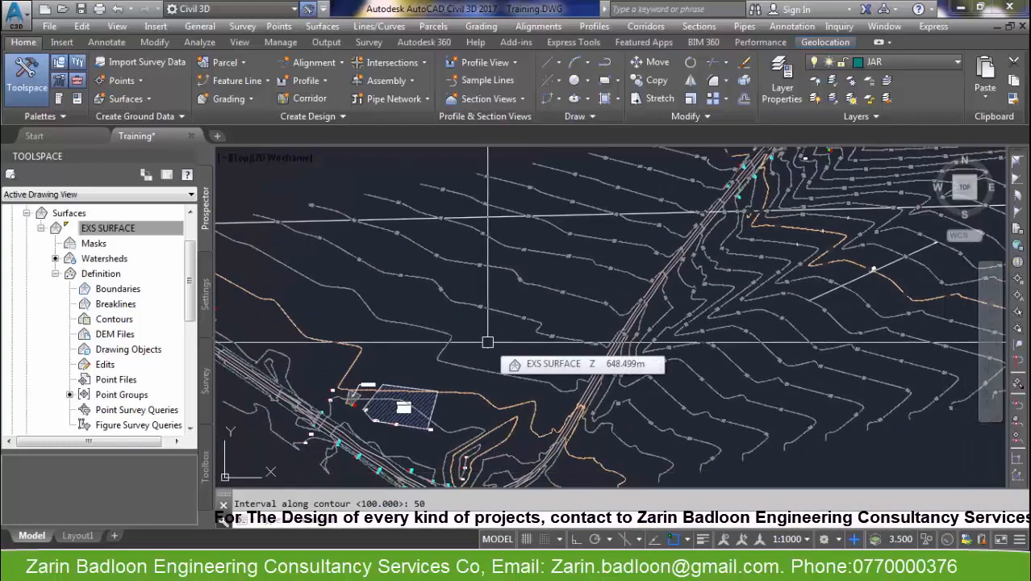
key("Escape")
scroll(488, 343, "up", 8)
left_click(490, 255)
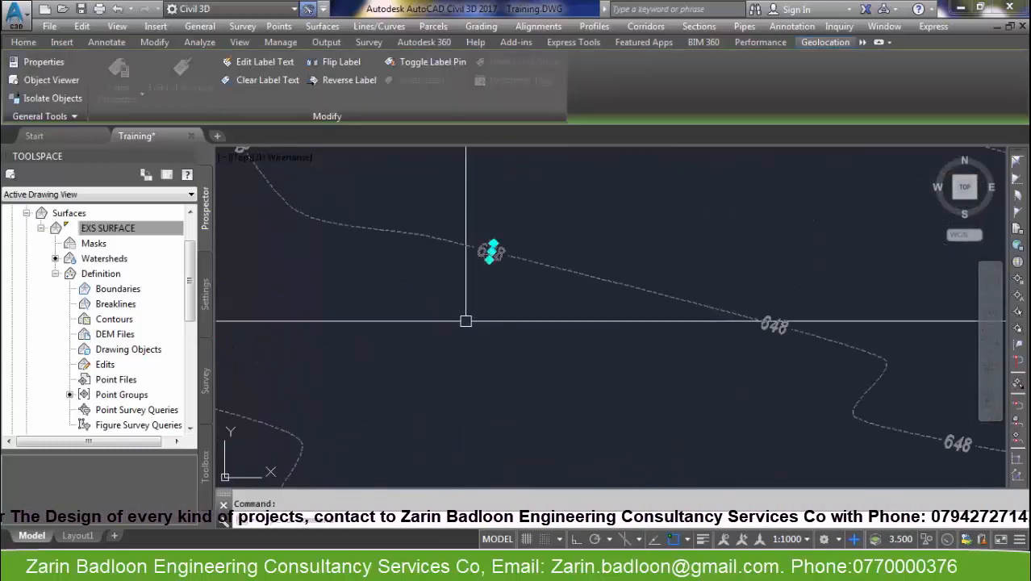
key("Escape")
scroll(488, 337, "down", 2)
scroll(487, 337, "down", 2)
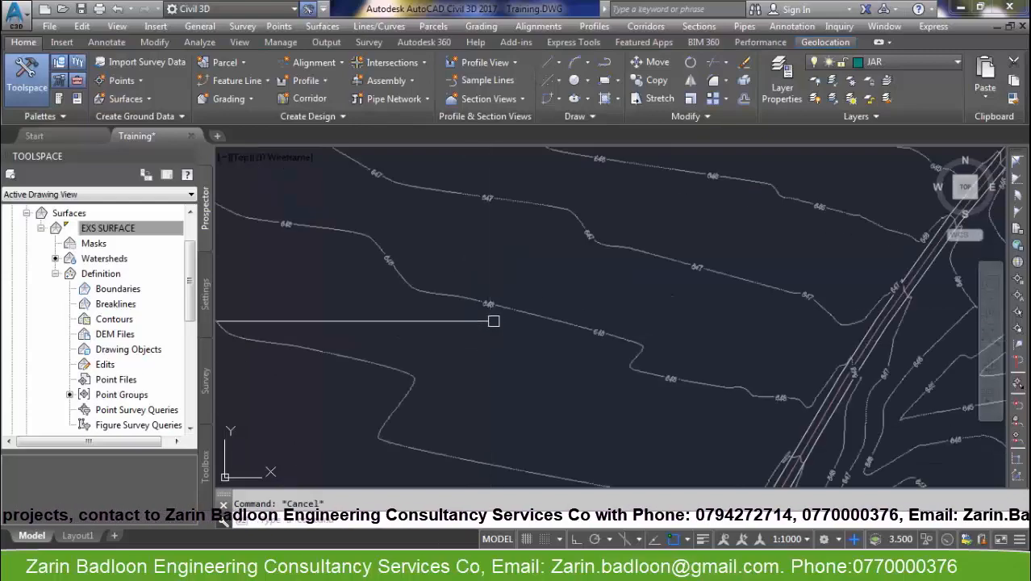
scroll(489, 318, "up", 5)
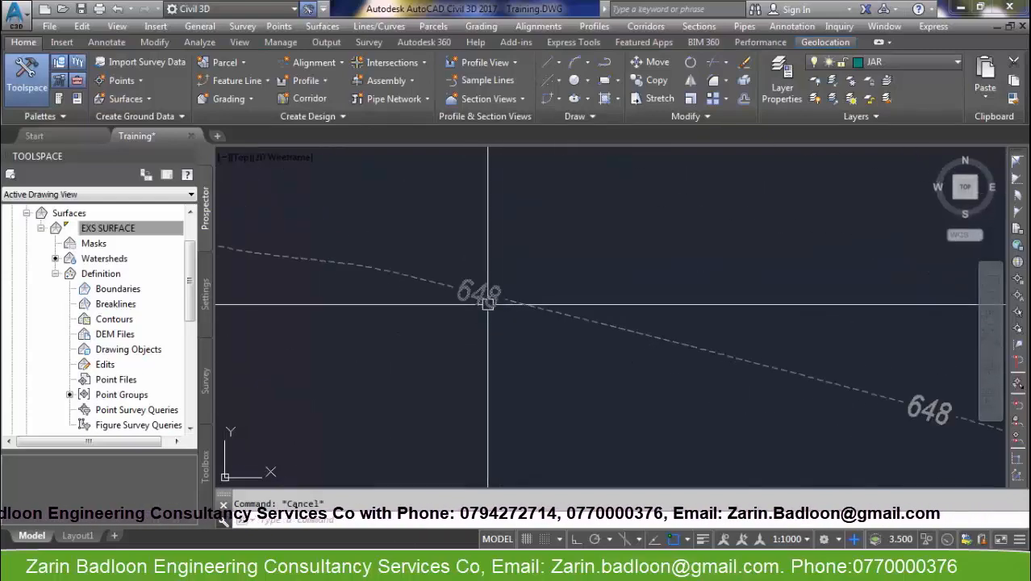
- Start adding surface labels to EXS SURFACE with Surface as the feature and Contour - Single as the label type
left_click(522, 303)
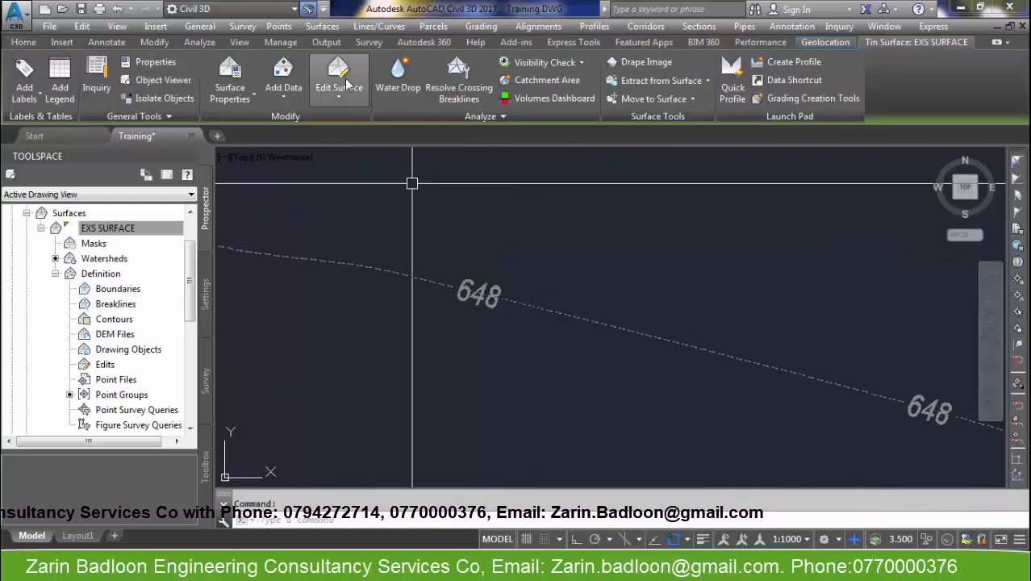
left_click(321, 26)
mouse_move(381, 133)
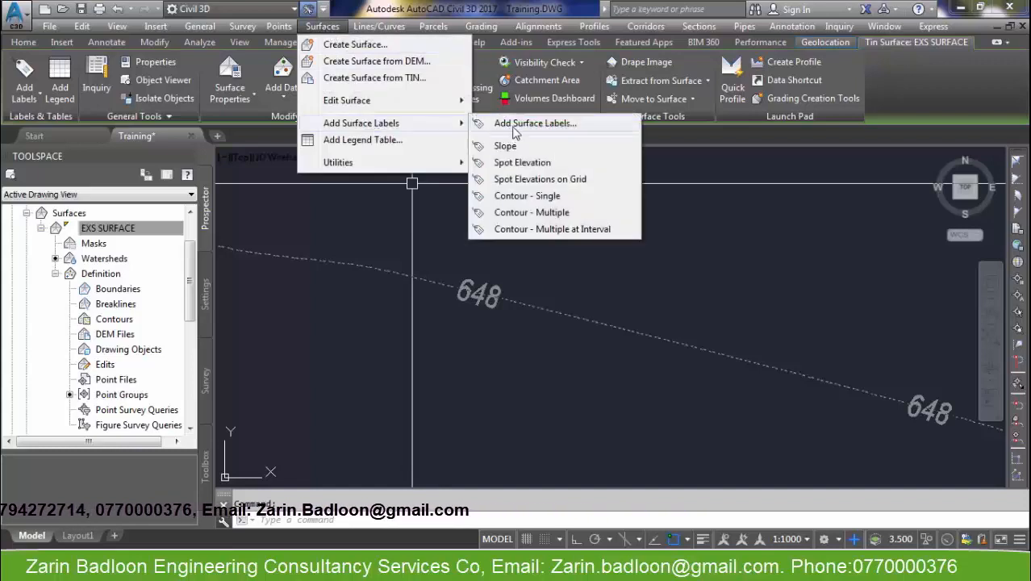
left_click(535, 122)
left_click(383, 54)
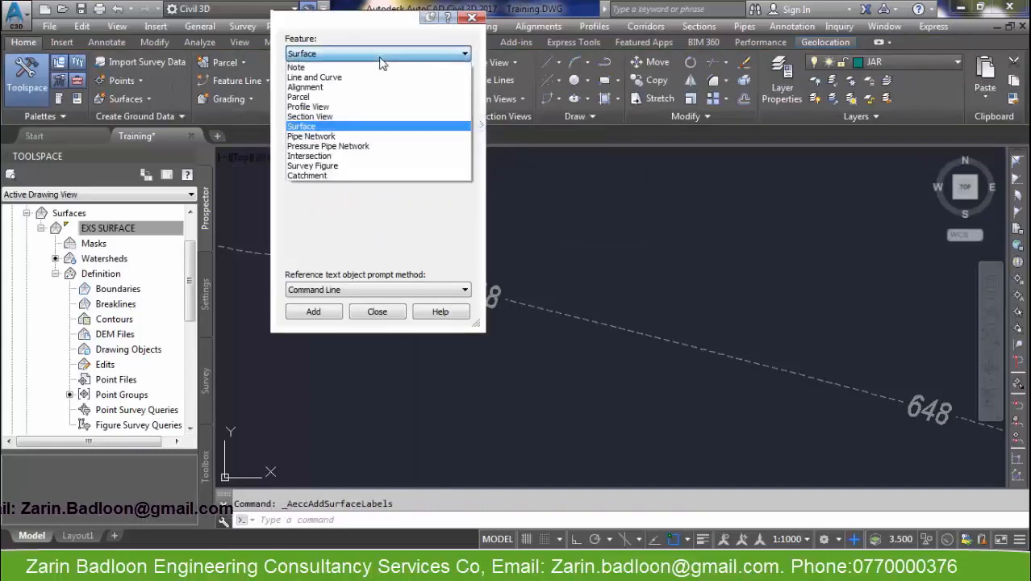
left_click(339, 125)
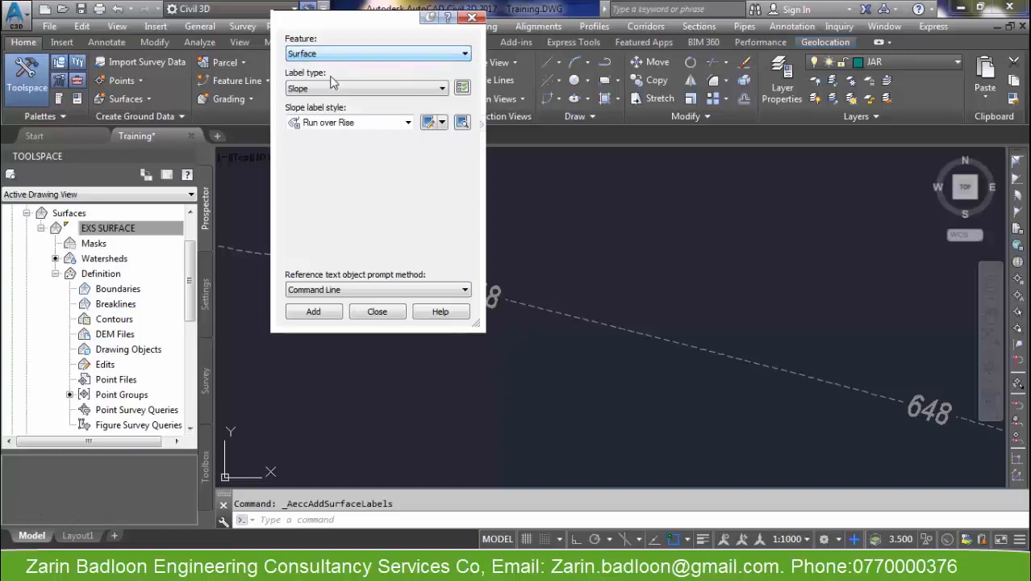
left_click(329, 88)
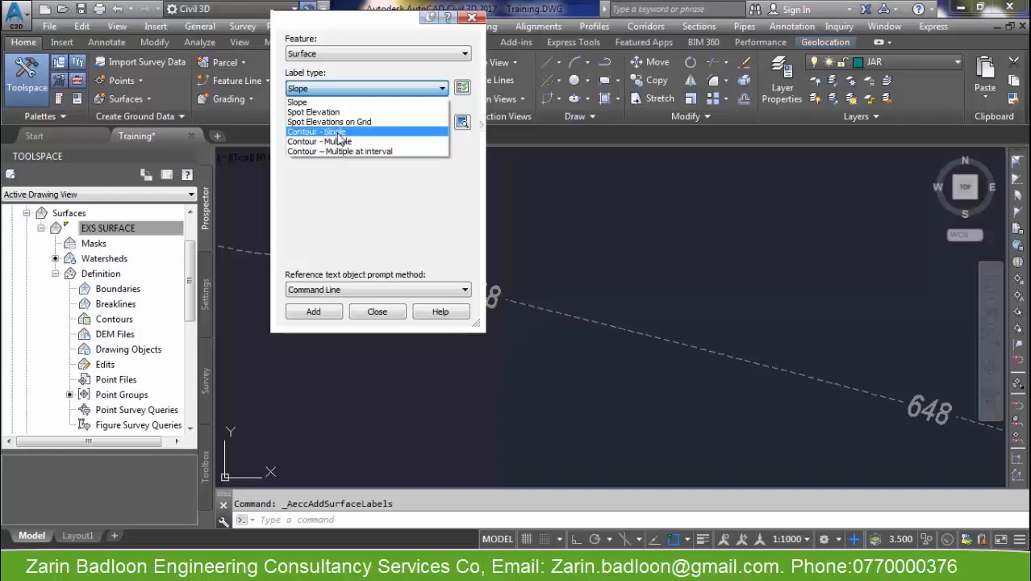
left_click(334, 131)
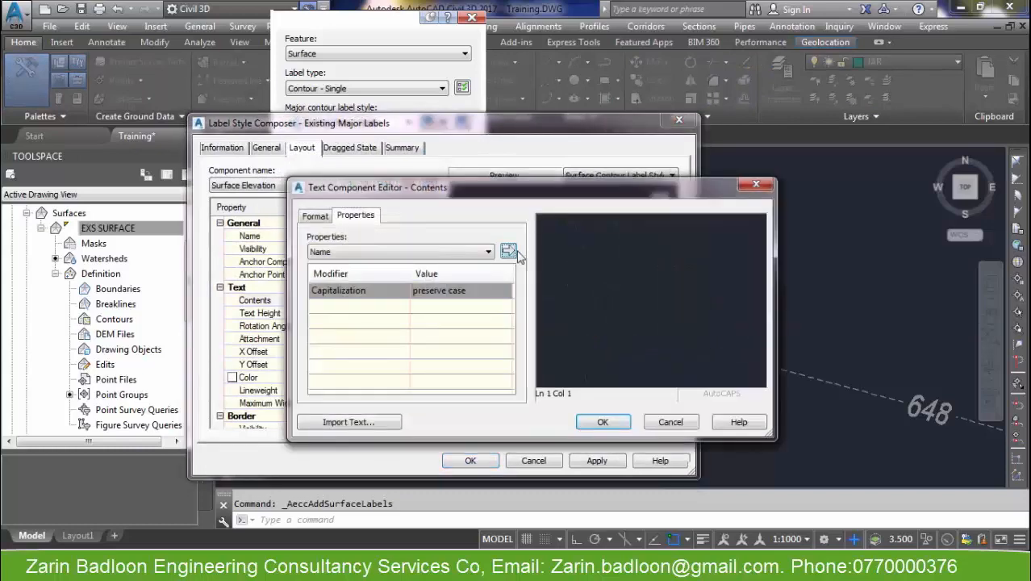
- Change the Surface Elevation text color of the Existing Major Labels style to Cyan and accept the style
left_click(360, 252)
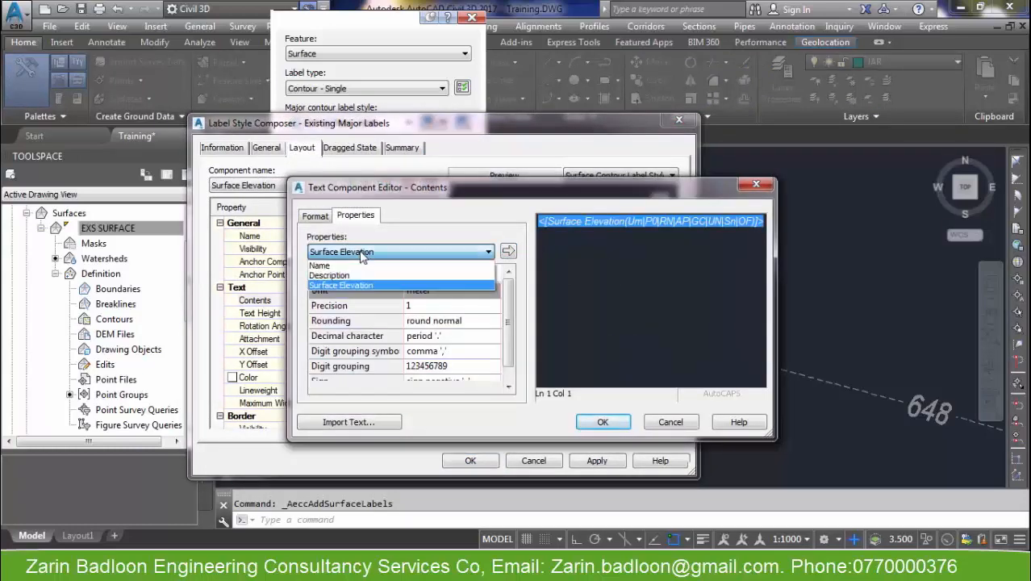
left_click(335, 239)
left_click(316, 215)
left_click(340, 344)
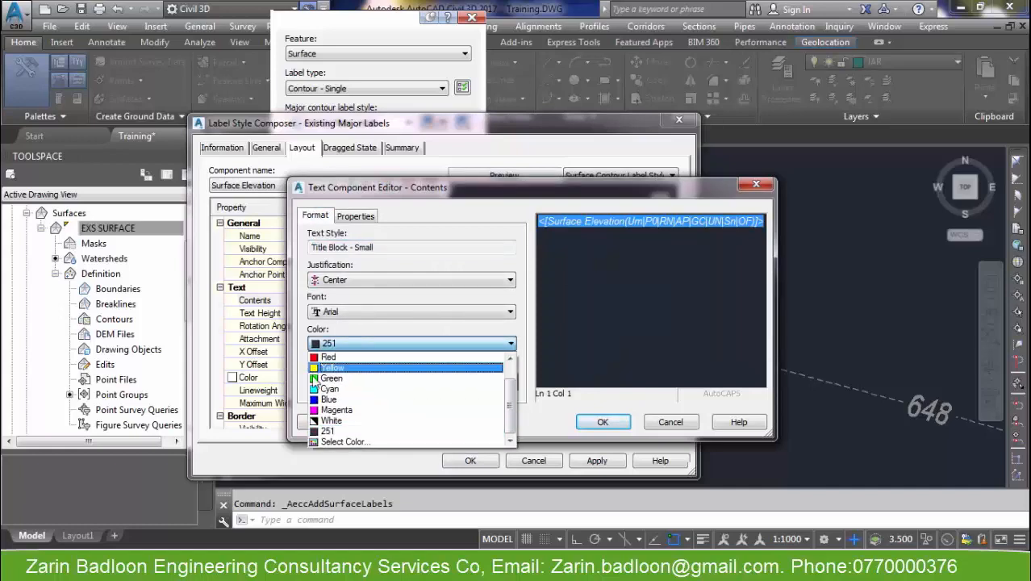
left_click(355, 387)
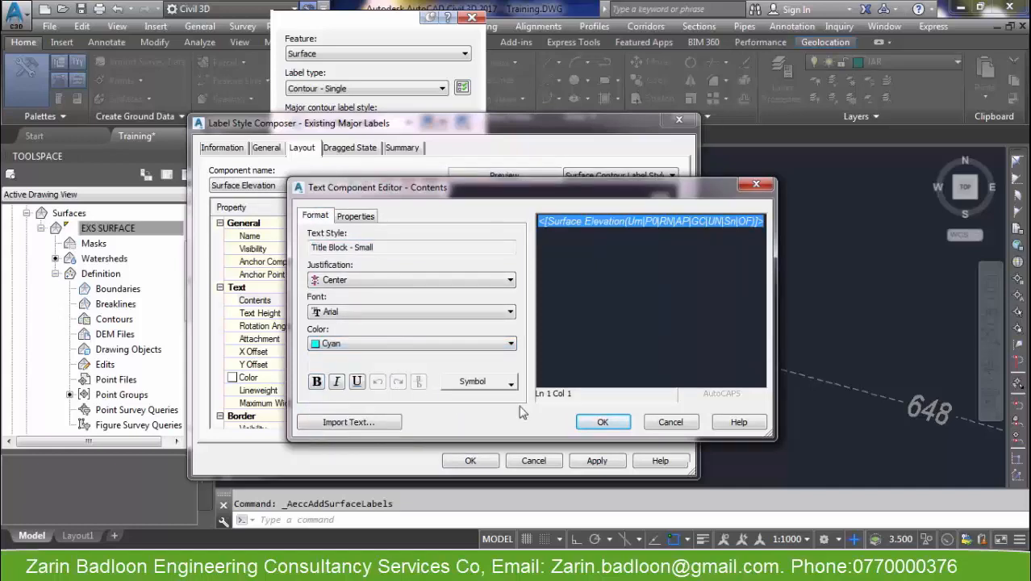
left_click(604, 423)
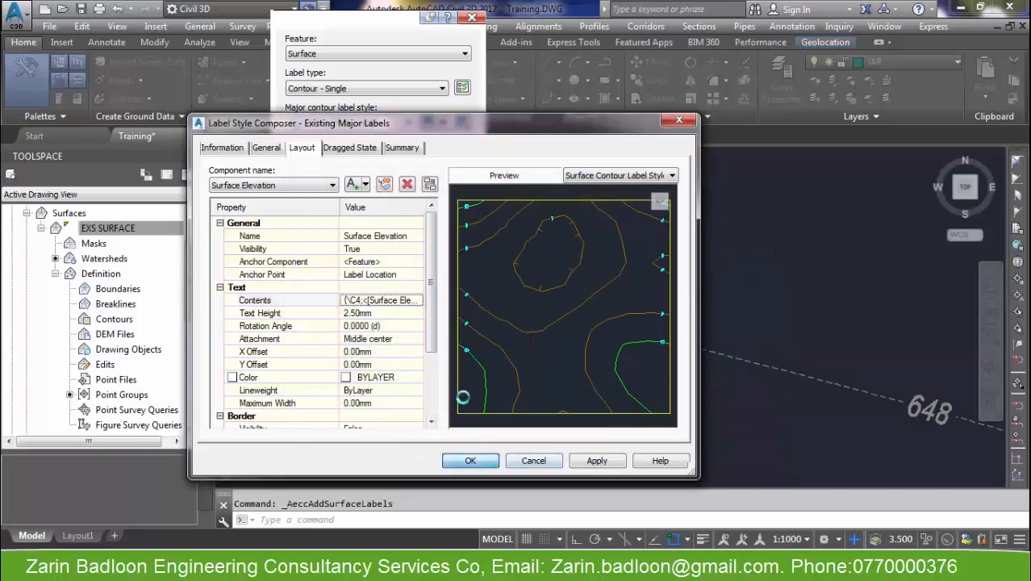
left_click(471, 456)
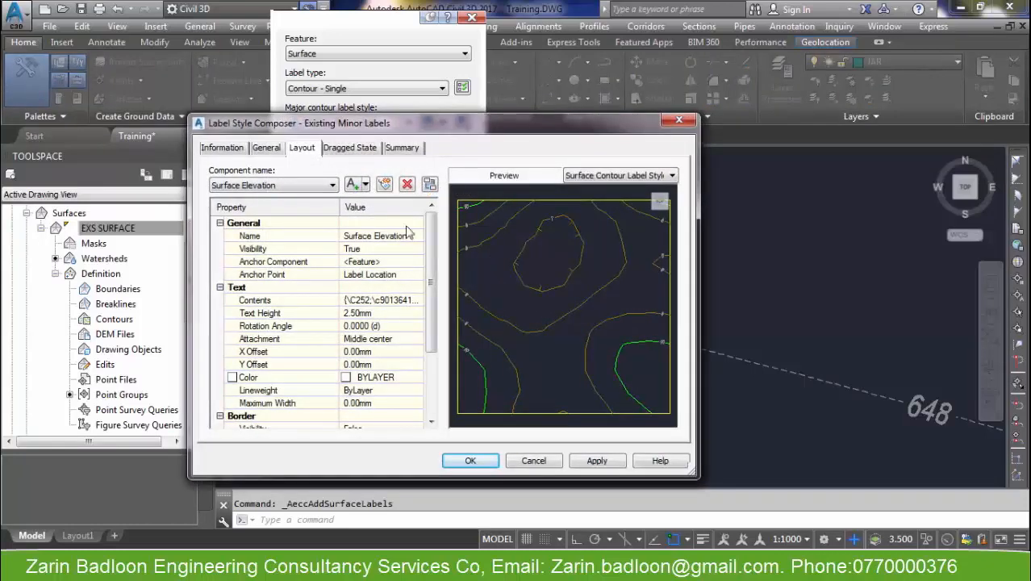
- Change the Surface Elevation text color of the Existing Minor Labels style to Magenta, accept the style and finish adding labels
left_click(396, 304)
left_click(418, 300)
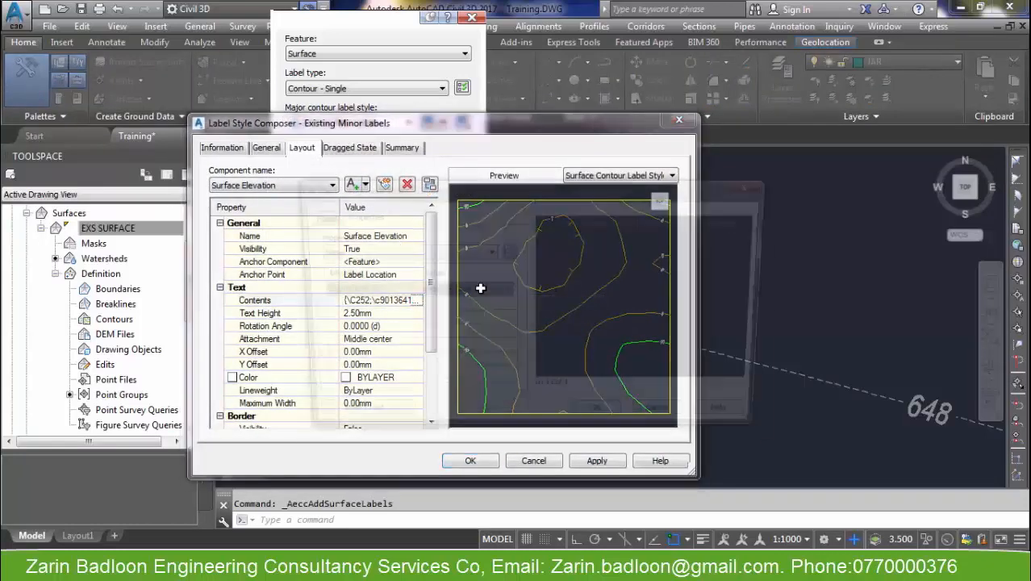
left_click(325, 220)
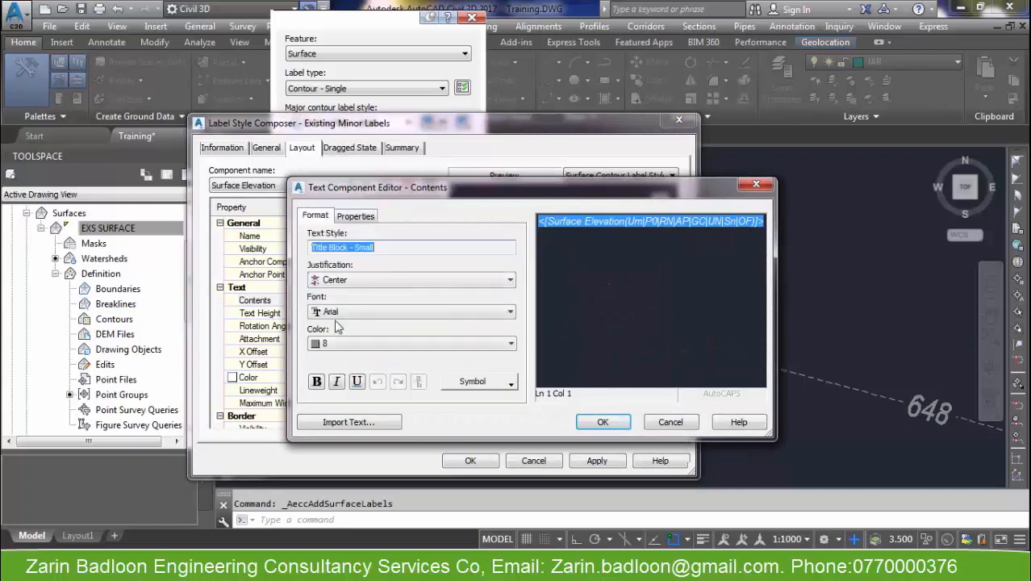
left_click(339, 345)
left_click(349, 402)
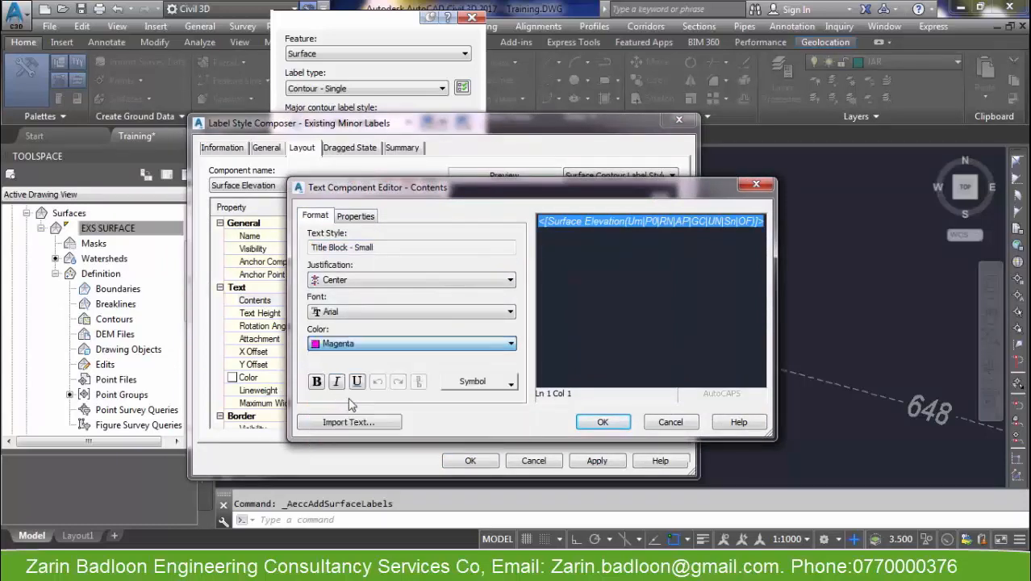
left_click(601, 423)
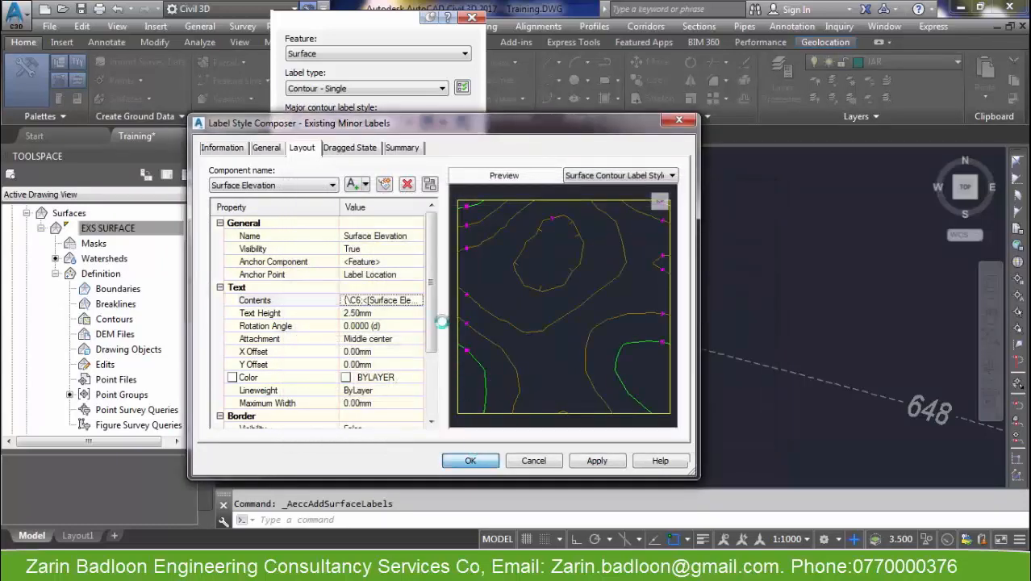
key("Return")
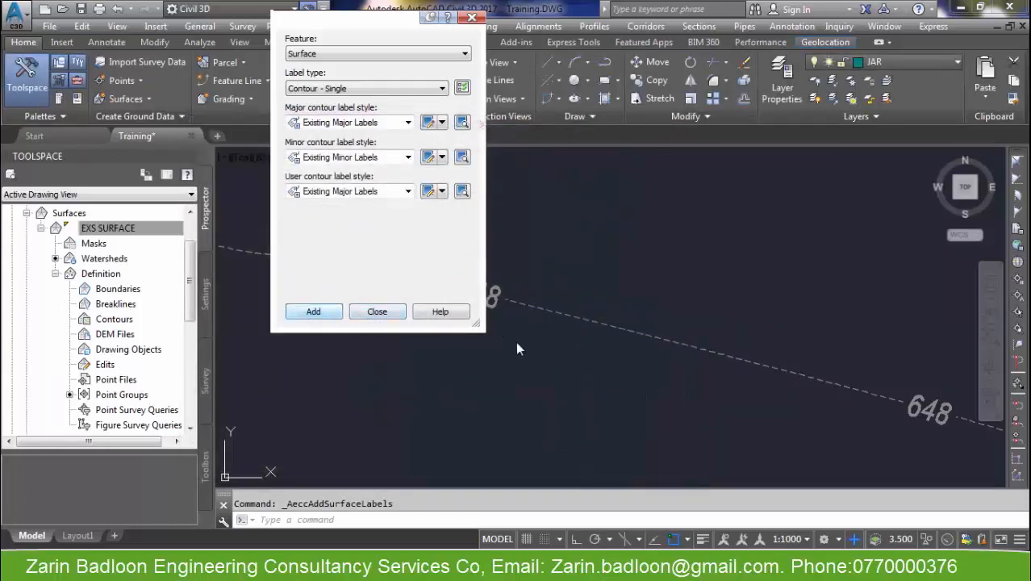
key("Return")
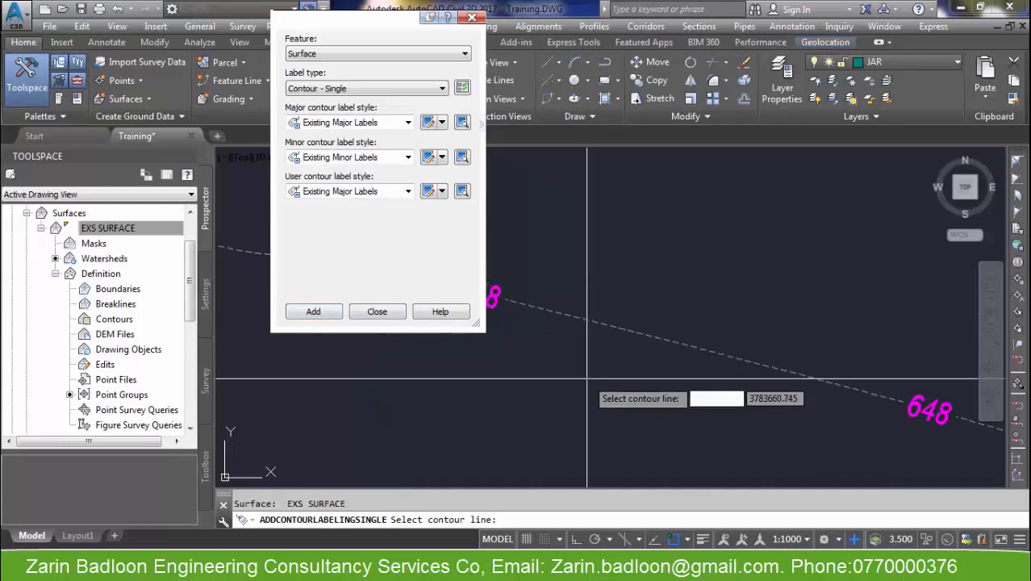
key("Escape")
left_click(472, 17)
- Examine the recolored major and minor contour labels across EXS SURFACE, down to the 640 contour
scroll(419, 403, "down", 3)
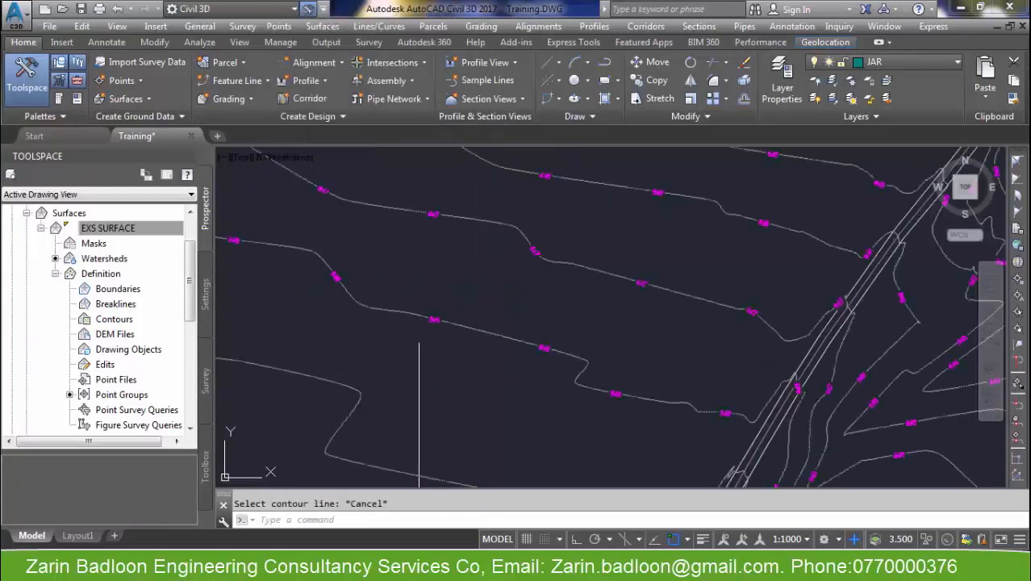
scroll(605, 414, "down", 5)
scroll(610, 398, "up", 8)
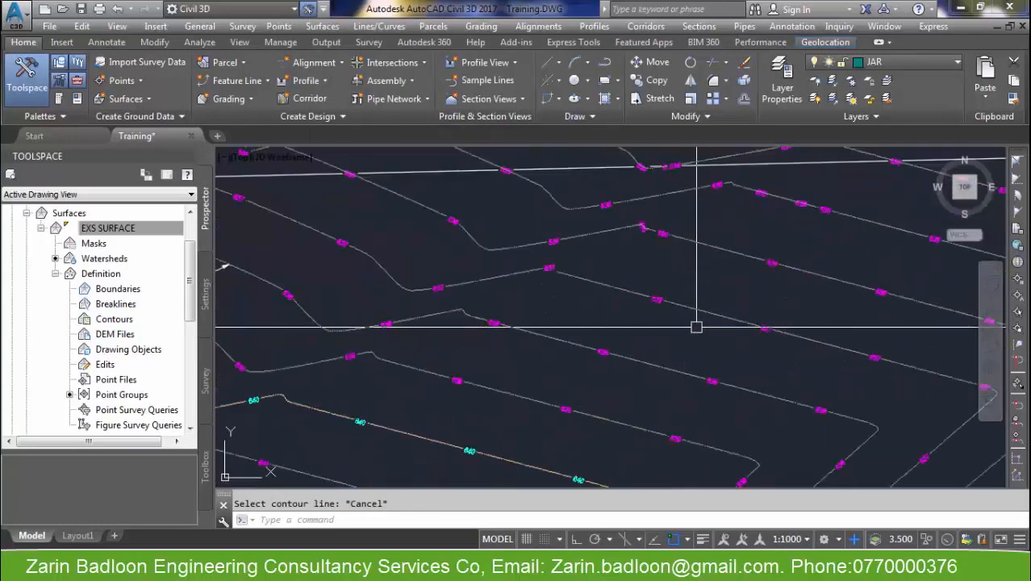
scroll(678, 339, "down", 5)
scroll(647, 355, "up", 5)
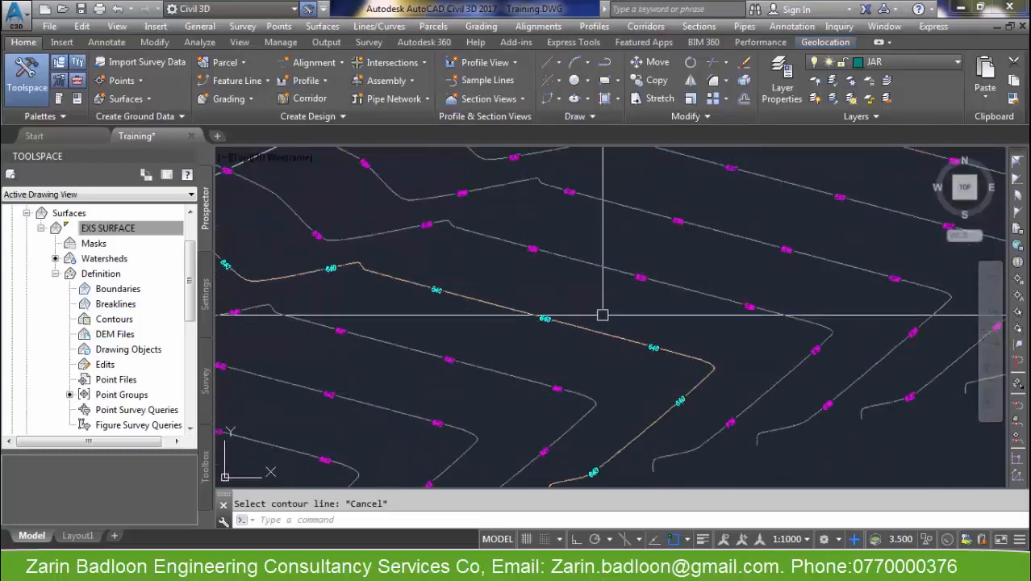
scroll(565, 327, "up", 2)
left_click(537, 328)
right_click(539, 331)
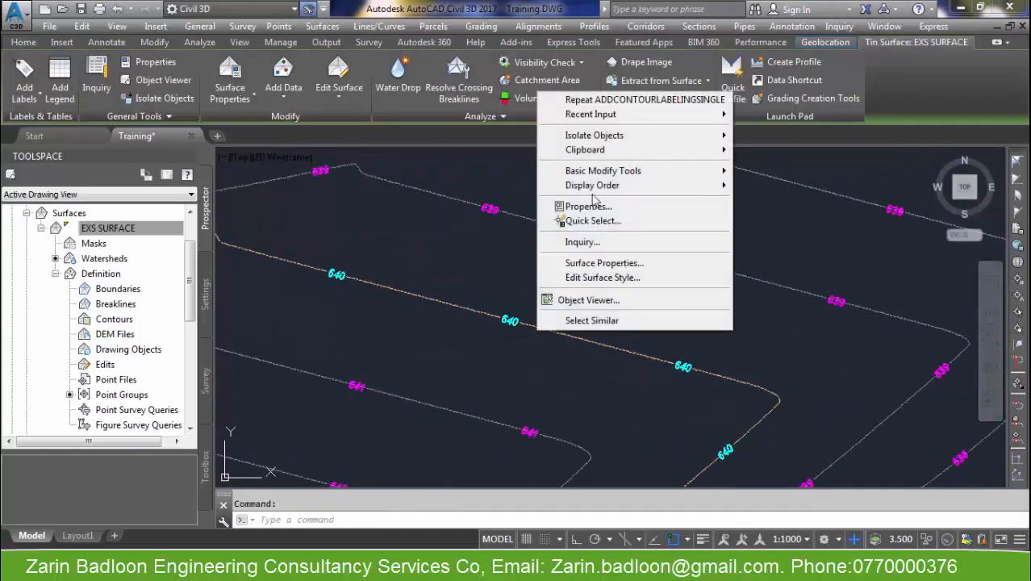
- Start adding surface labels to EXS SURFACE with Contour - Multiple as the label type
left_click(330, 27)
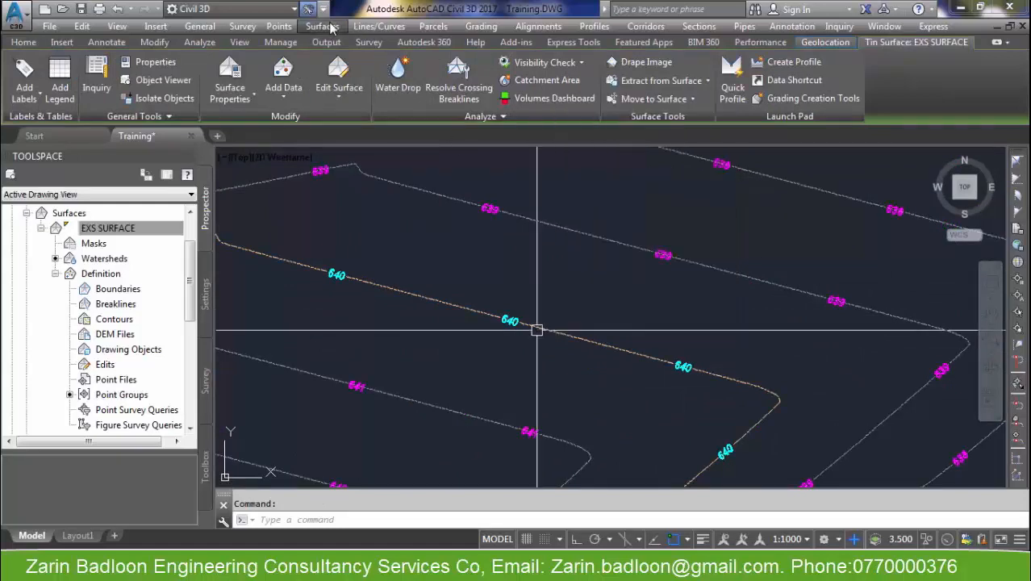
left_click(330, 27)
mouse_move(387, 125)
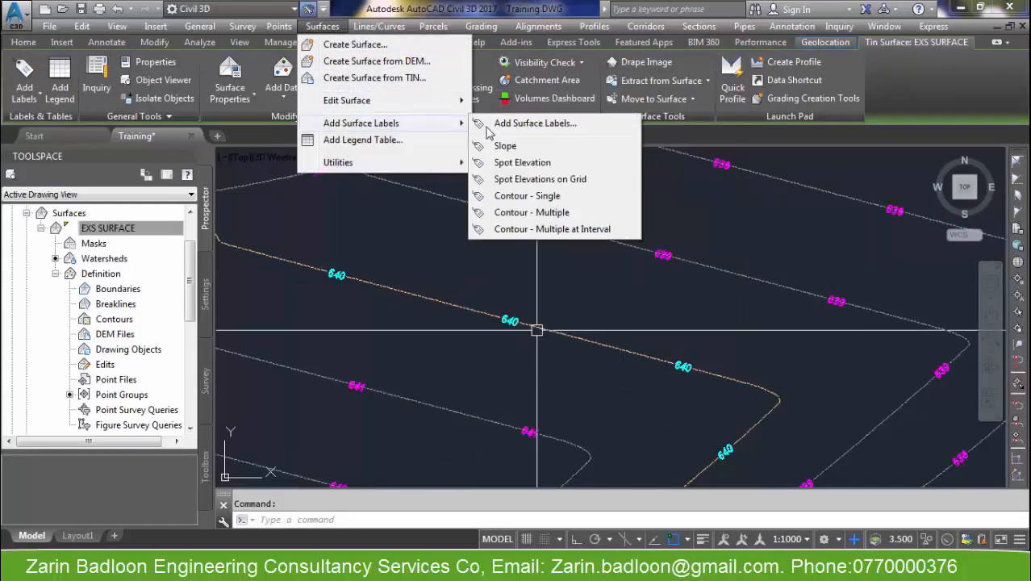
left_click(533, 123)
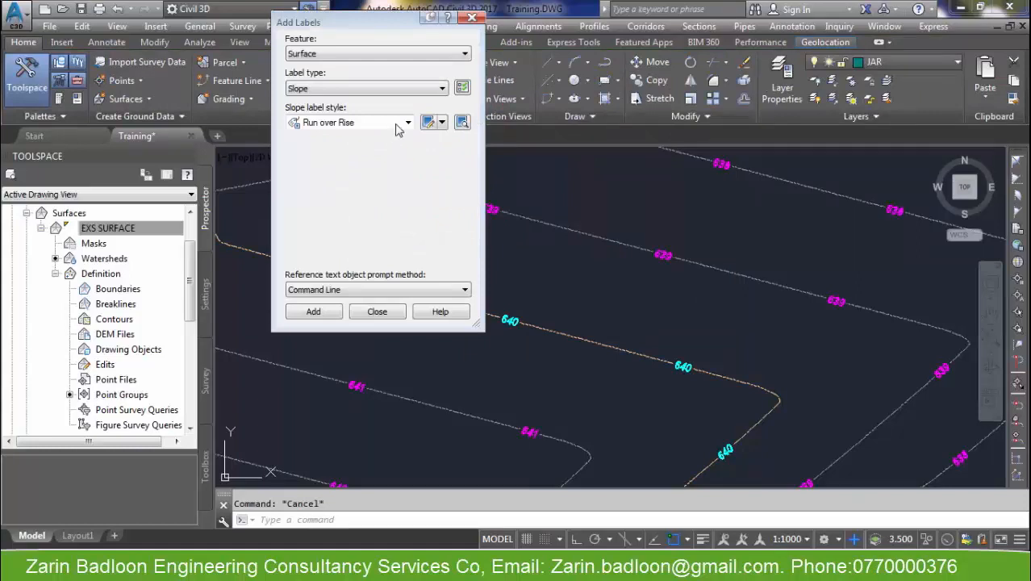
left_click(361, 89)
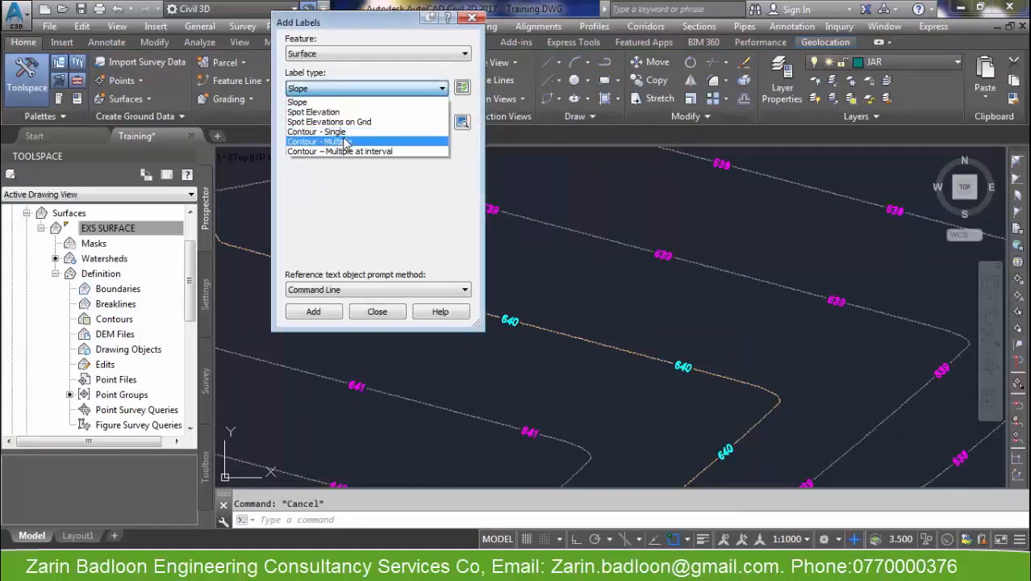
left_click(345, 142)
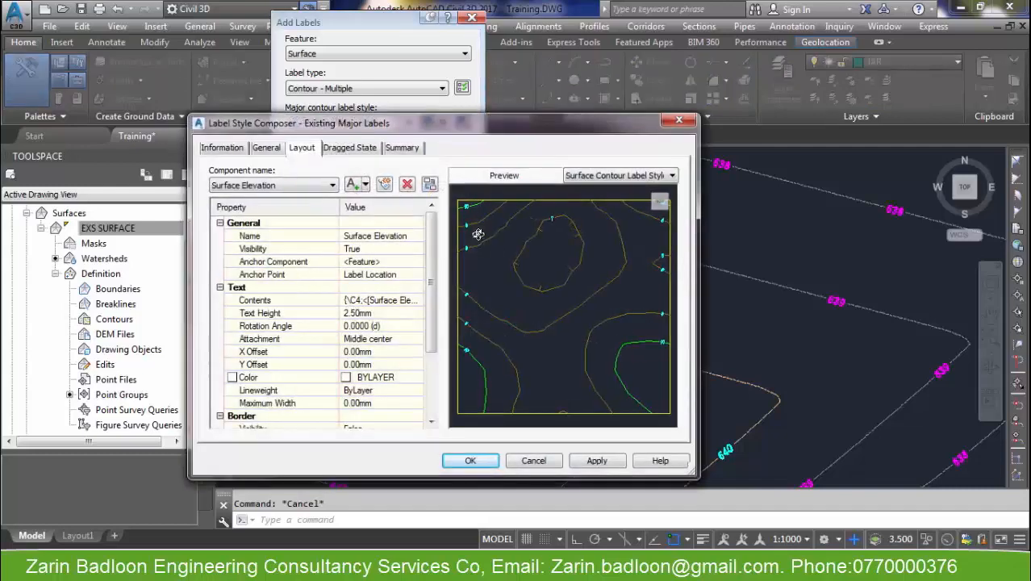
- Set the Surface Elevation border of the Existing Major Labels style to visible with a rounded shape and accept the style
left_click_drag(435, 327, 435, 391)
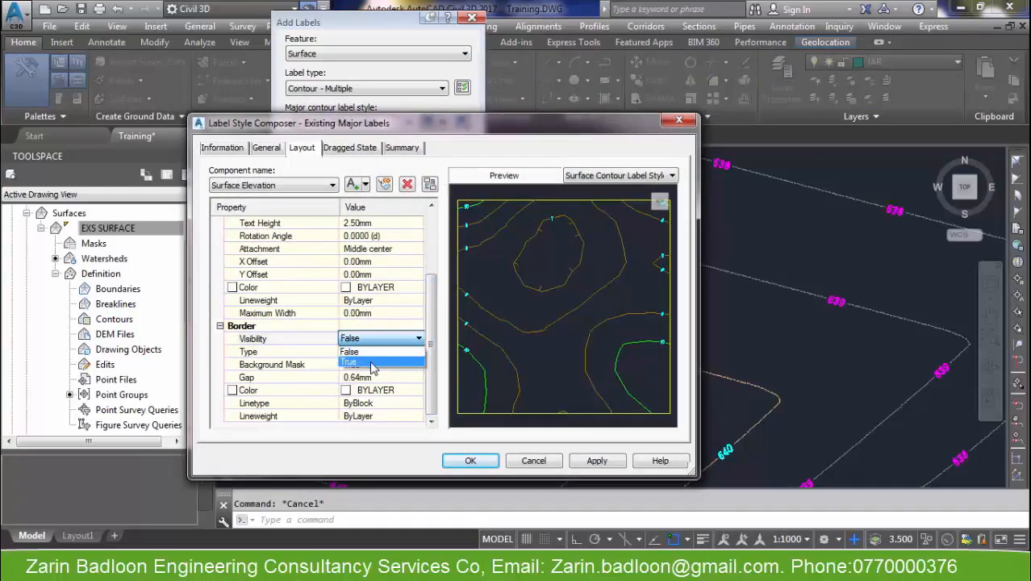
left_click(373, 363)
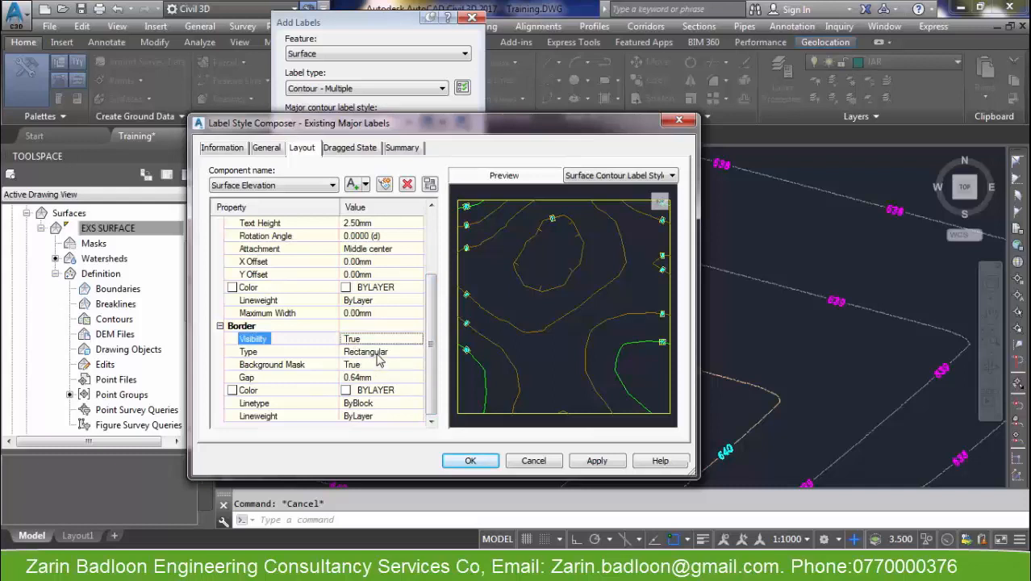
left_click(386, 354)
left_click(390, 375)
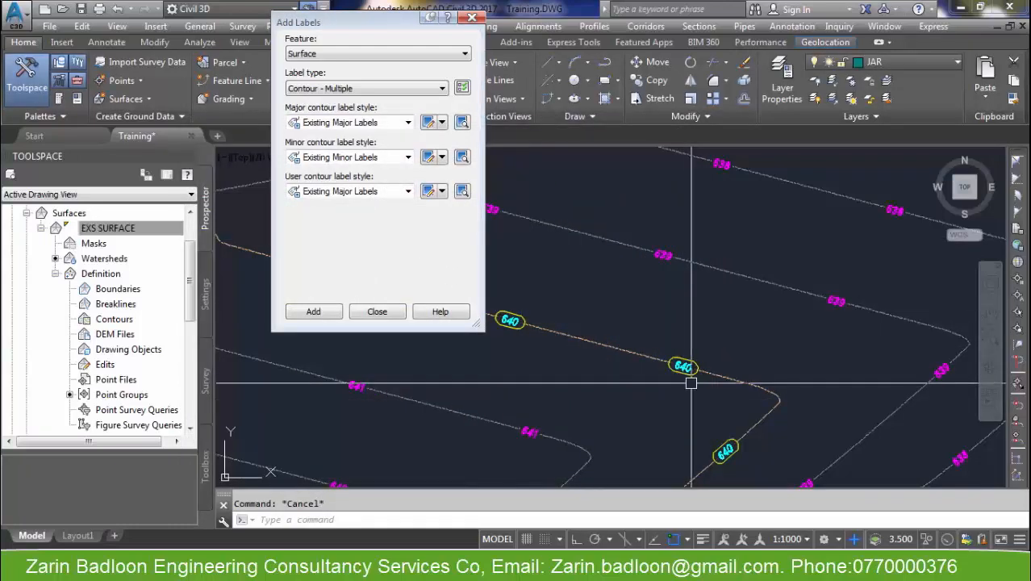
- Give the Surface Elevation text of the Existing Minor Labels style a visible rounded border, accept it and finish label setup
left_click(429, 158)
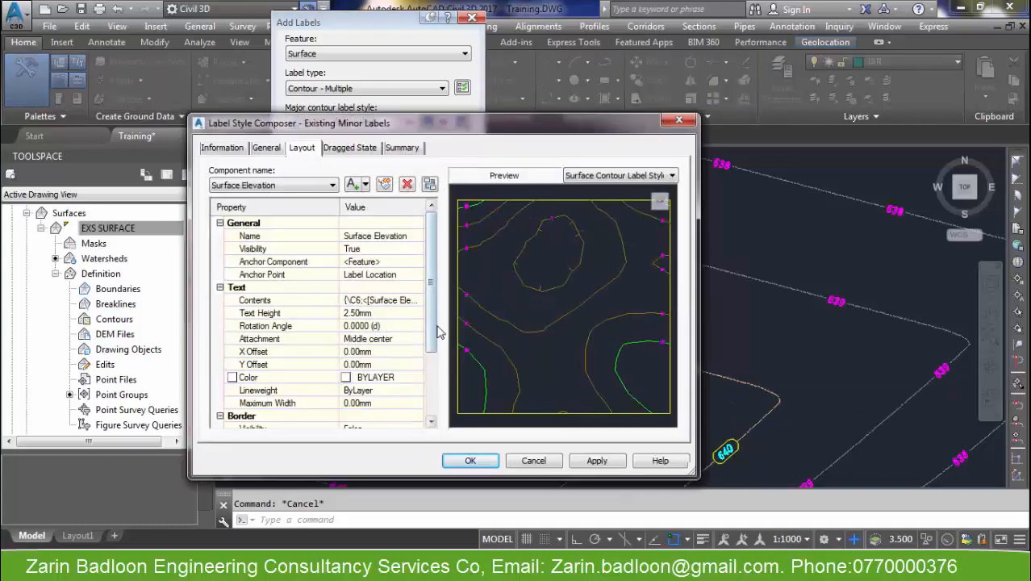
left_click_drag(436, 329, 434, 391)
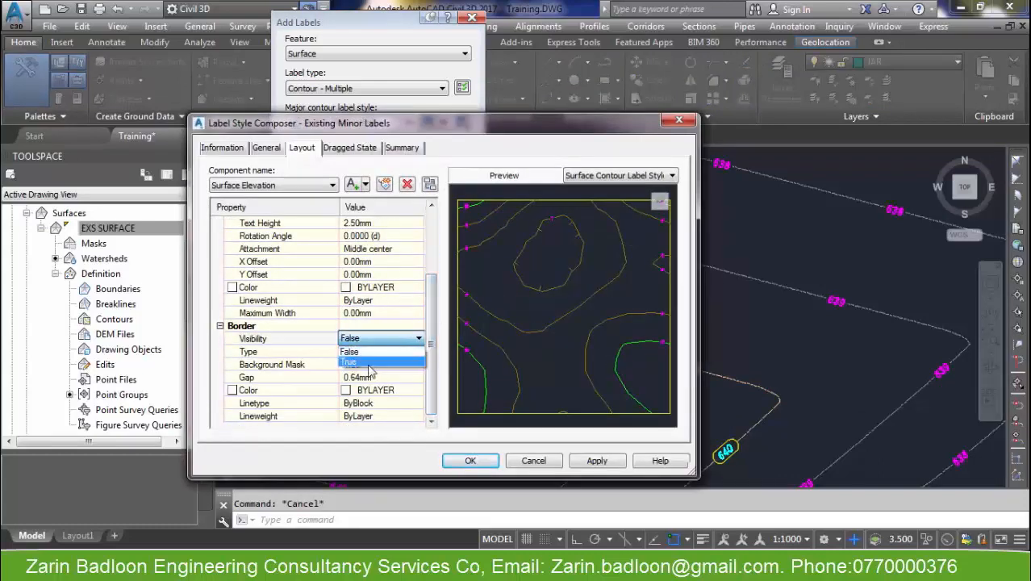
left_click(369, 362)
left_click(419, 351)
left_click(419, 351)
left_click(376, 376)
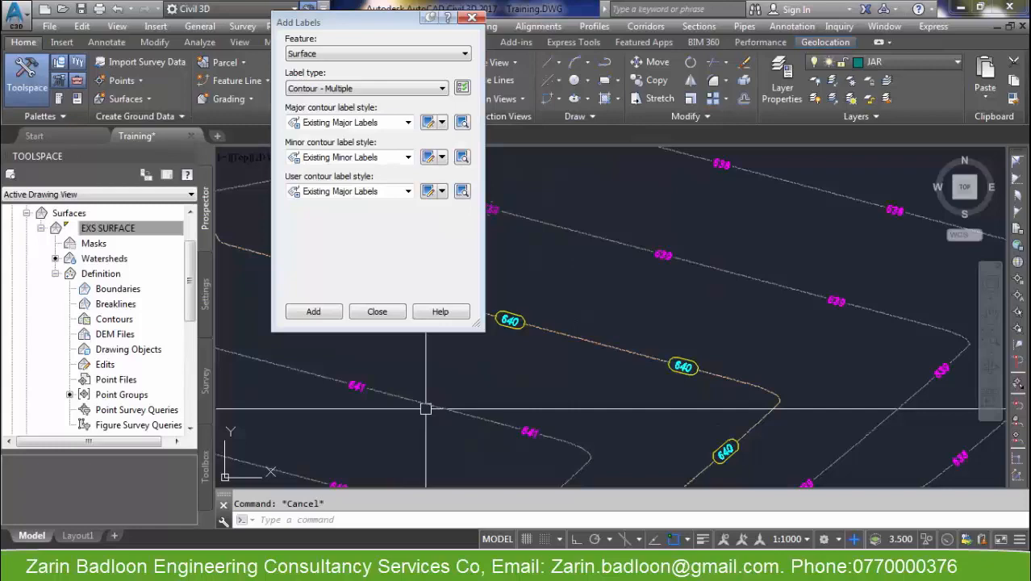
left_click(474, 17)
- Select all contour label lines similar to the one on the 638 contour and erase them
scroll(592, 190, "down", 6)
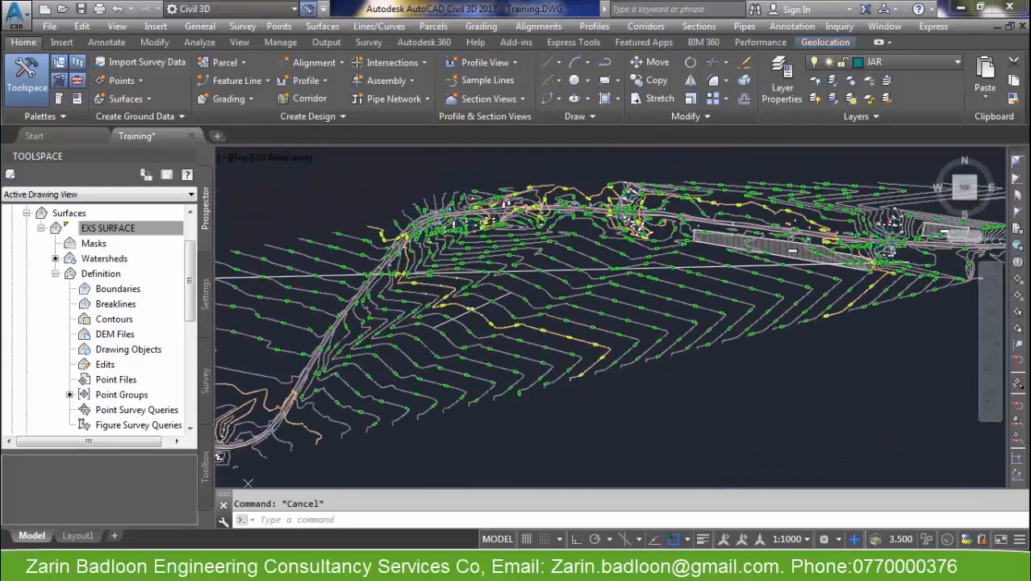
scroll(653, 278, "up", 5)
left_click(549, 333)
right_click(549, 334)
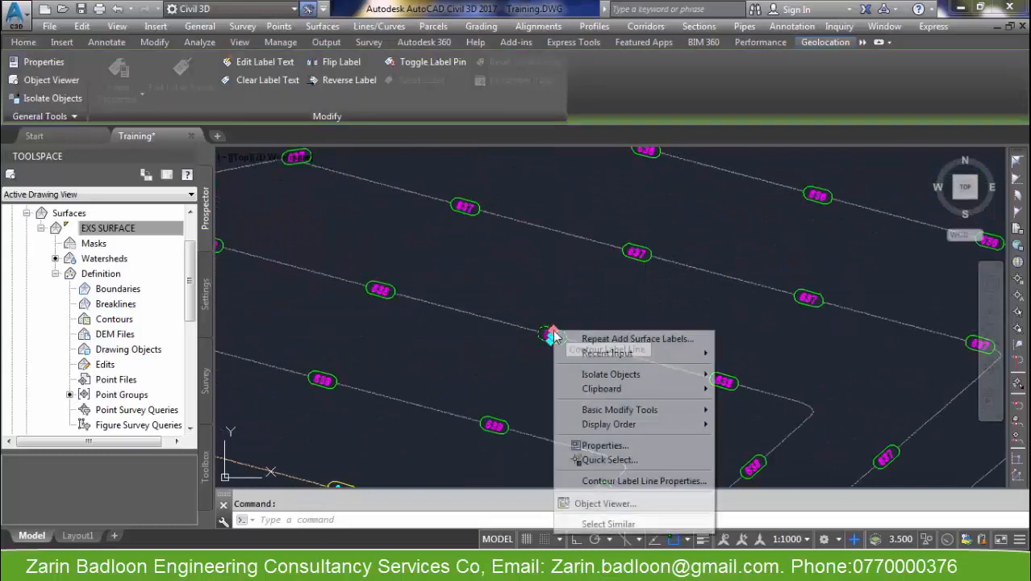
left_click(608, 524)
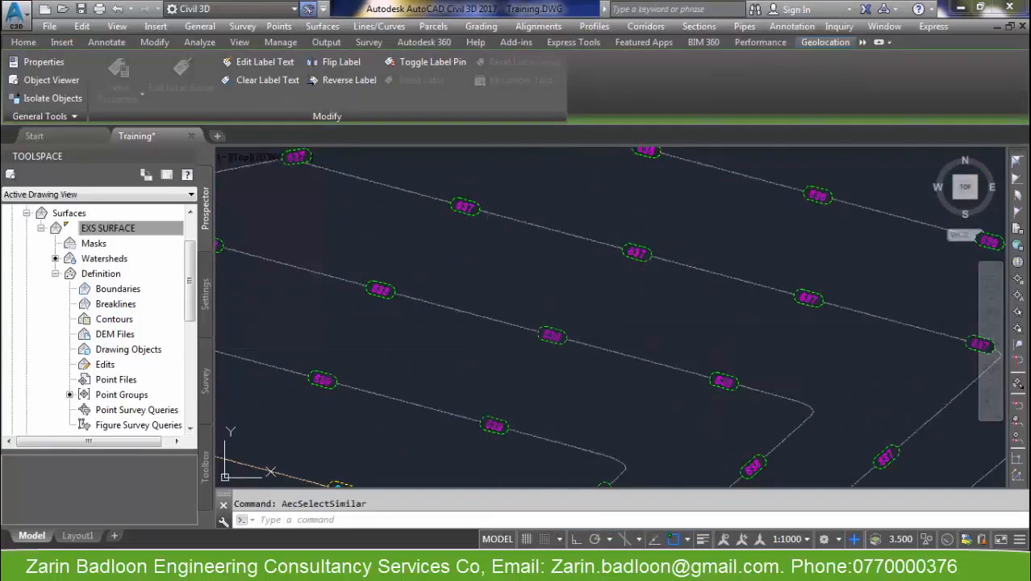
key("Delete")
scroll(485, 318, "down", 5)
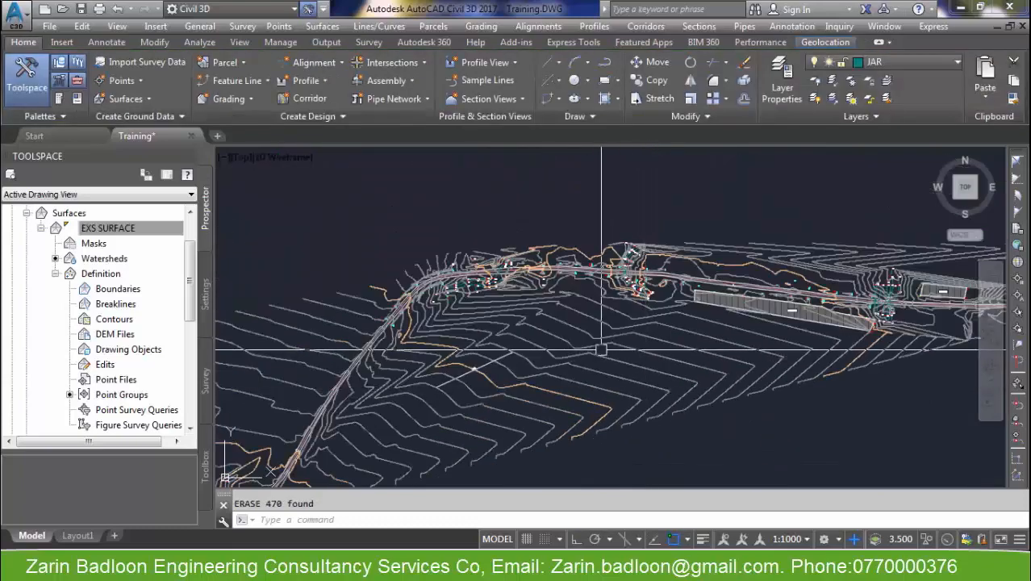
- Add a Proximity breakline described as CENTER LINE to EXS SURFACE from the road's center polyline beside the HS and DR points
middle_click_drag(555, 345, 611, 328)
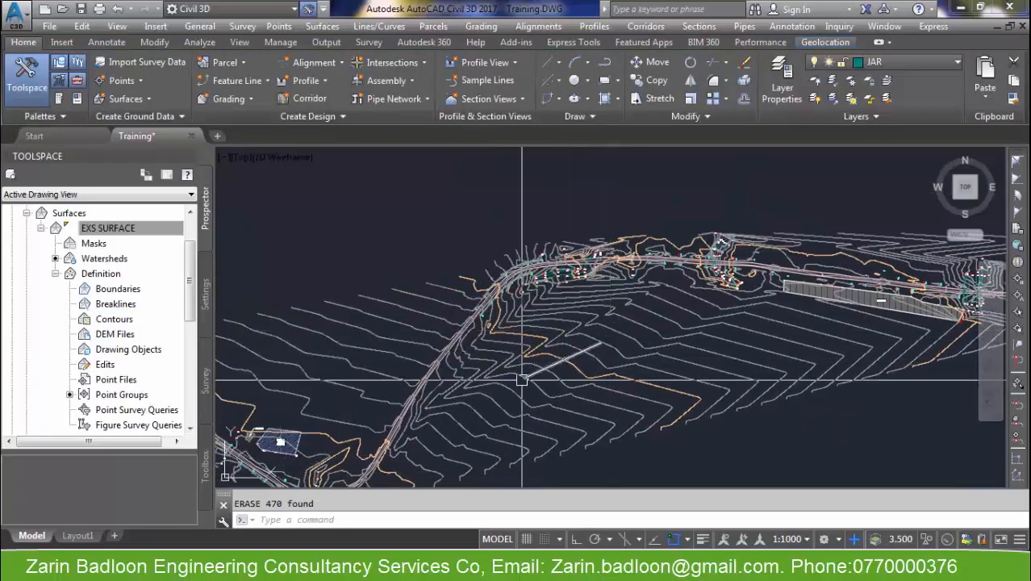
mouse_move(522, 379)
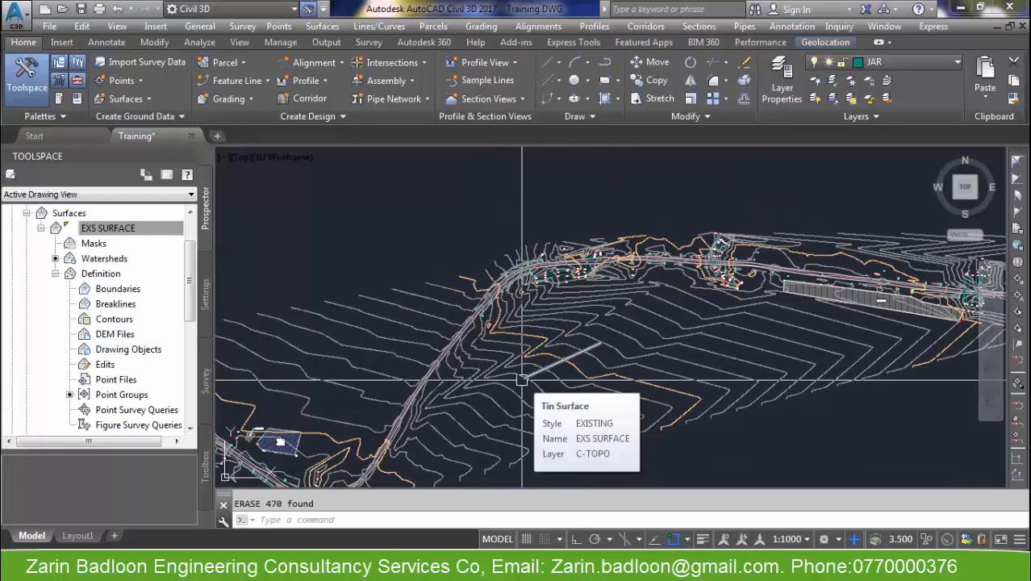
mouse_move(415, 379)
middle_mouse_down()
mouse_move(425, 357)
mouse_move(485, 335)
middle_mouse_up()
scroll(508, 320, "down", 2)
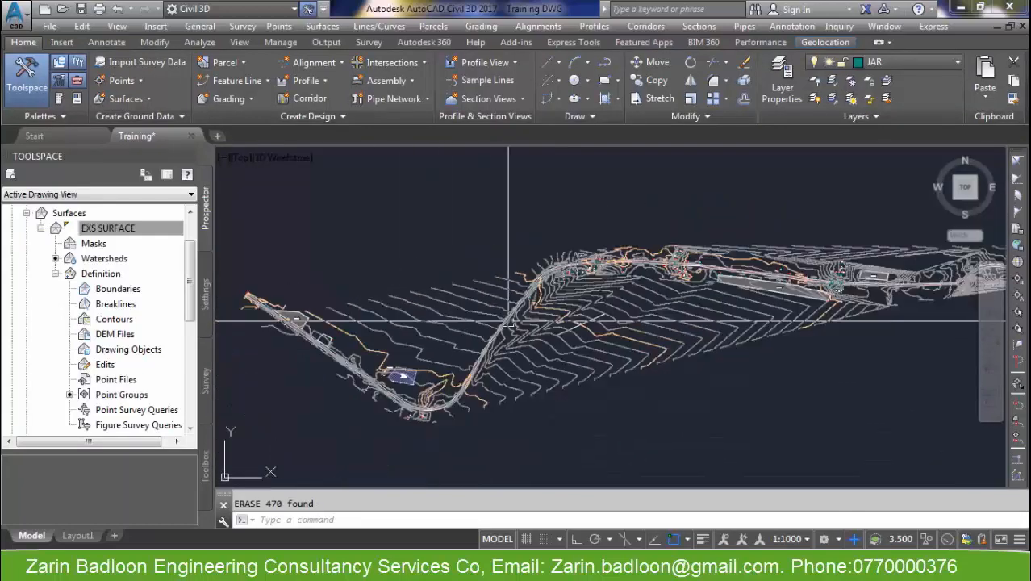
middle_click_drag(358, 329, 410, 299)
scroll(362, 355, "up", 5)
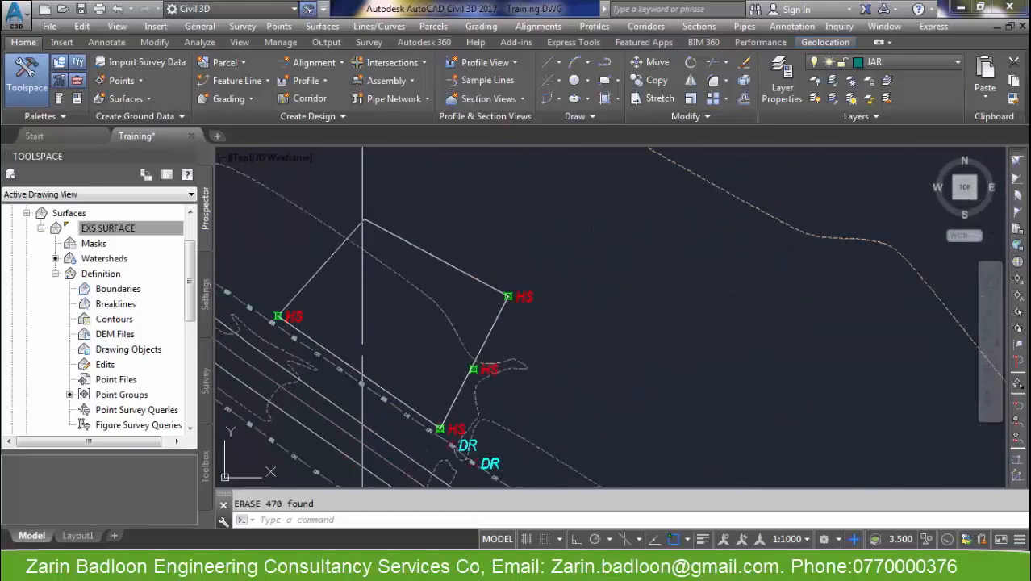
middle_click_drag(360, 385, 486, 270)
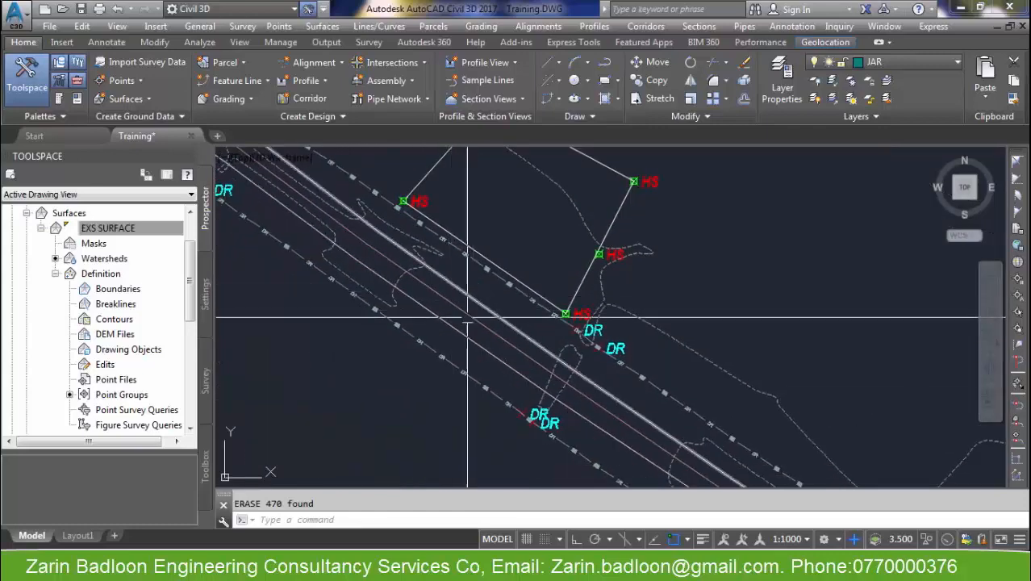
mouse_move(465, 330)
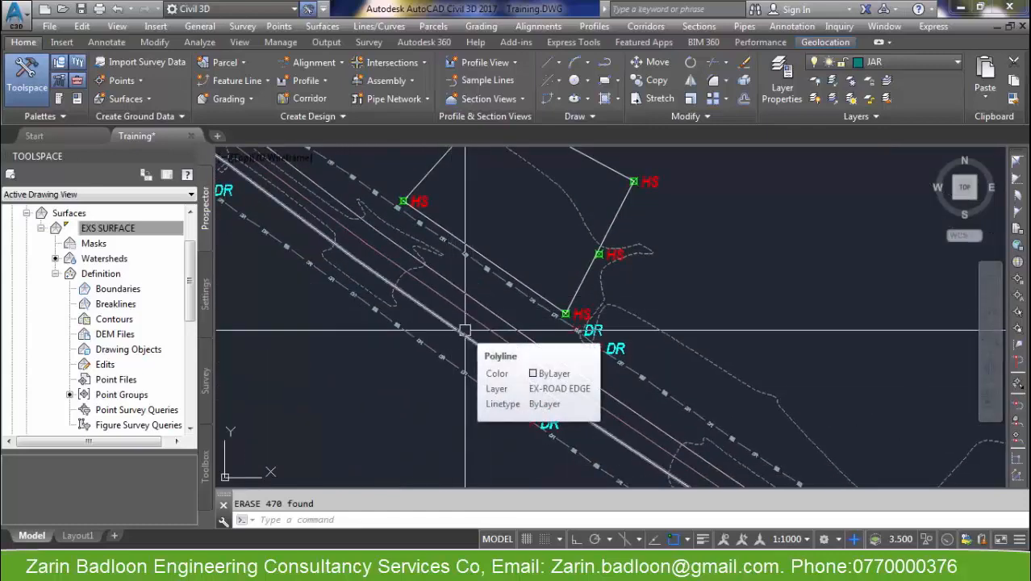
right_click(117, 305)
left_click(158, 310)
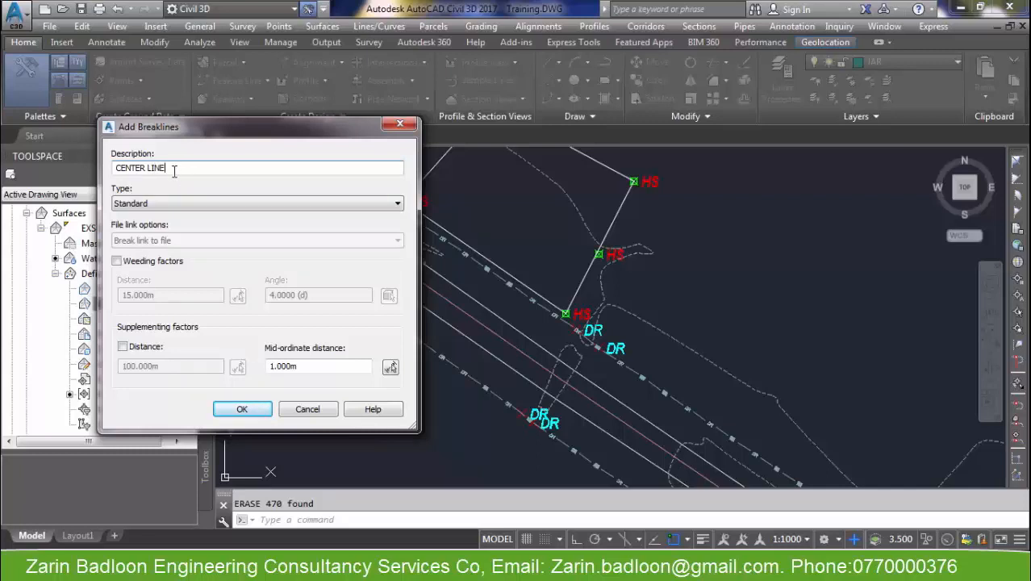
left_click(179, 205)
left_click(182, 225)
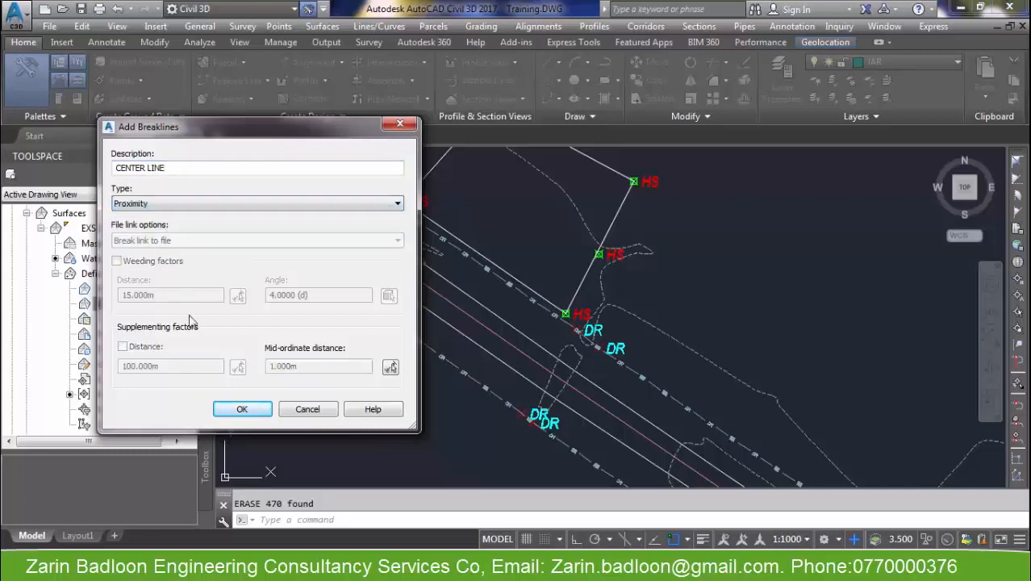
left_click(245, 410)
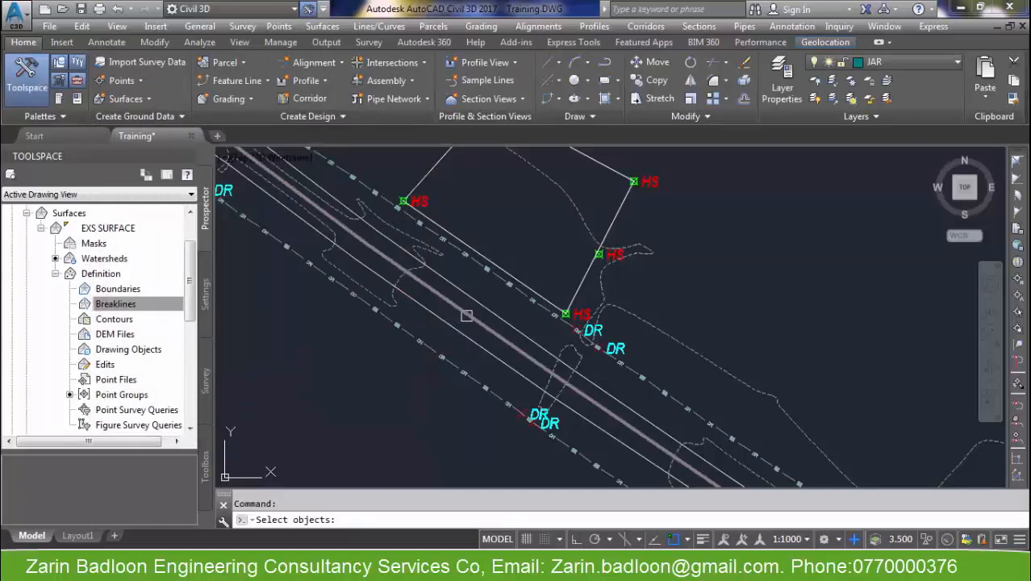
left_click(467, 316)
key("Return")
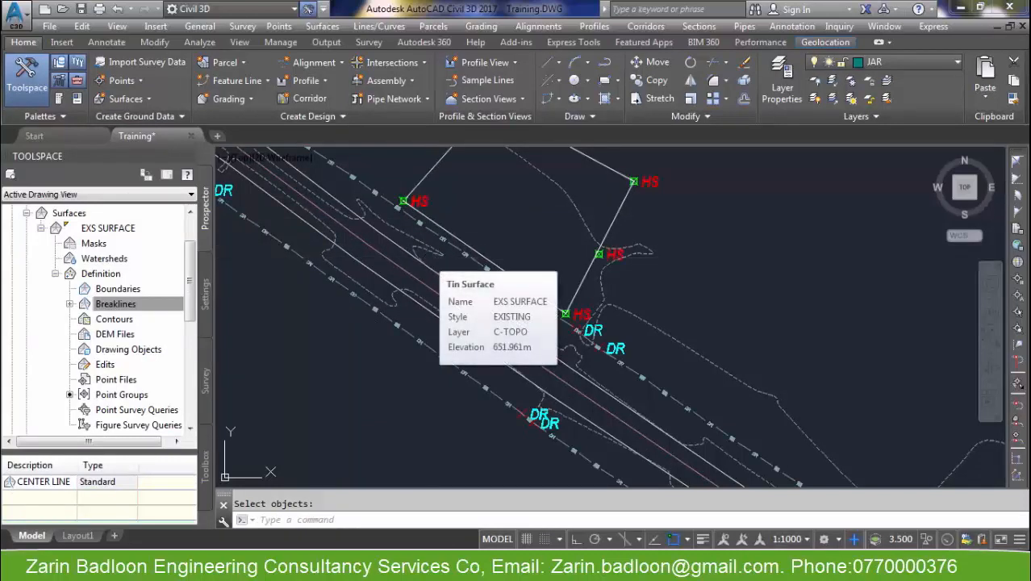
- Undo adding the CENTER LINE breakline and turn on Triangles in the plan display of the EXISTING surface style
key("Return")
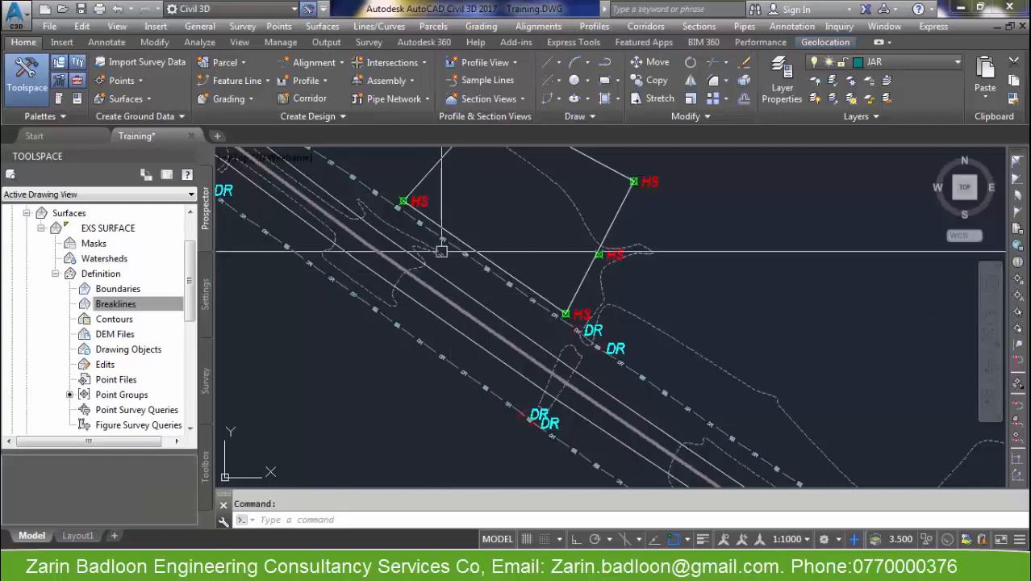
left_click(435, 246)
right_click(442, 252)
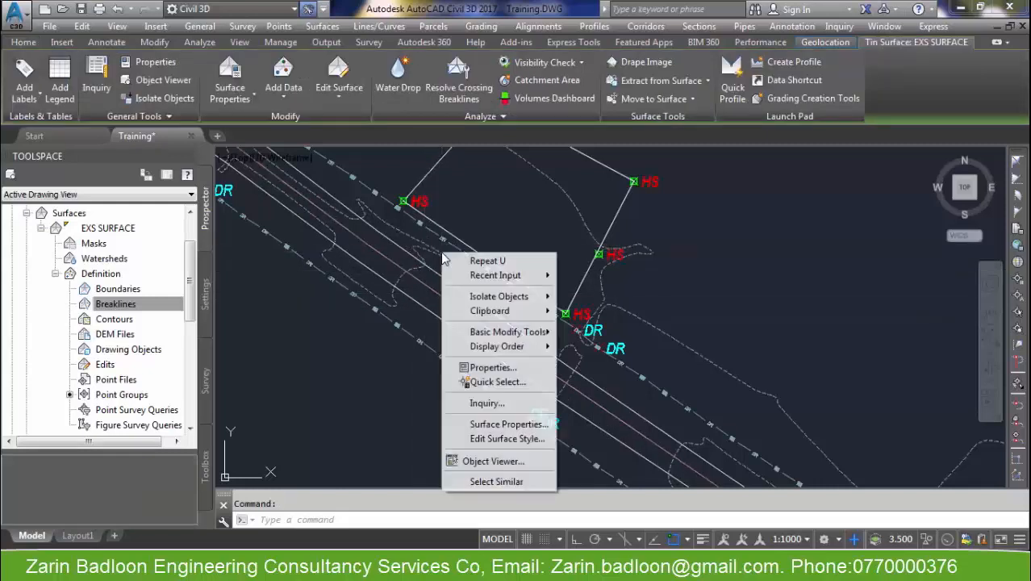
left_click(508, 438)
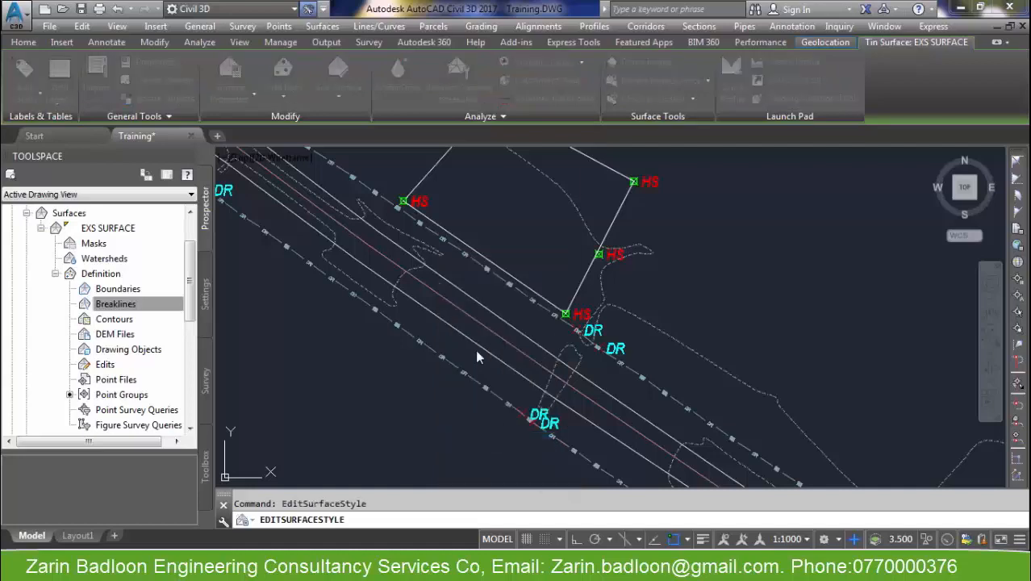
left_click(421, 71)
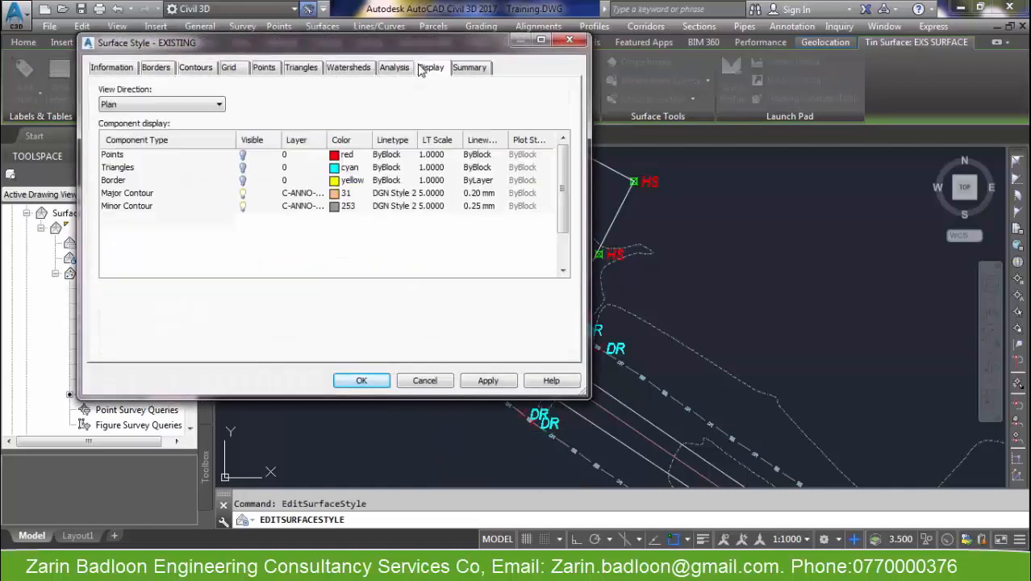
left_click(243, 167)
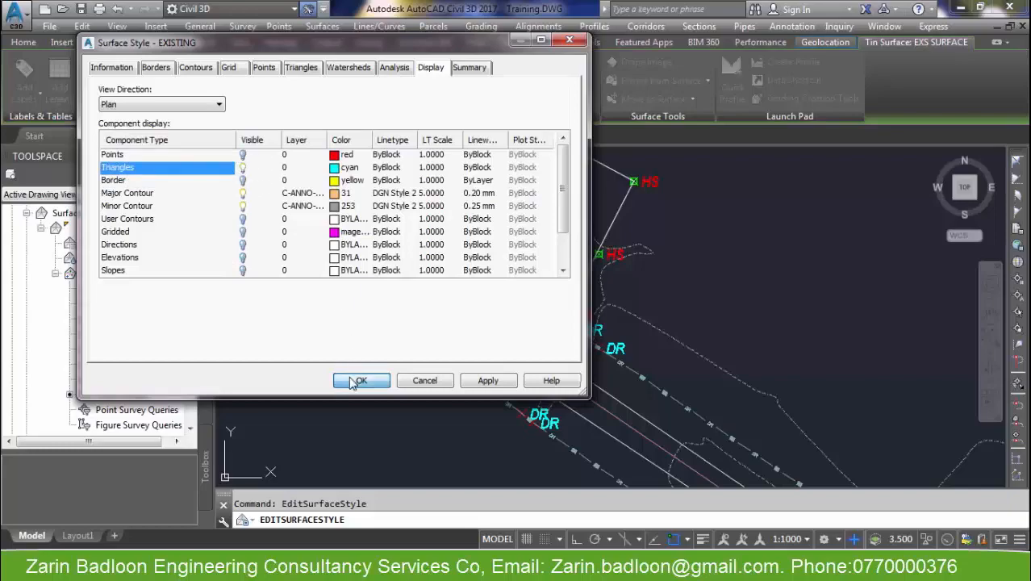
left_click(360, 381)
key("Escape")
middle_click_drag(352, 383, 623, 389, "shift")
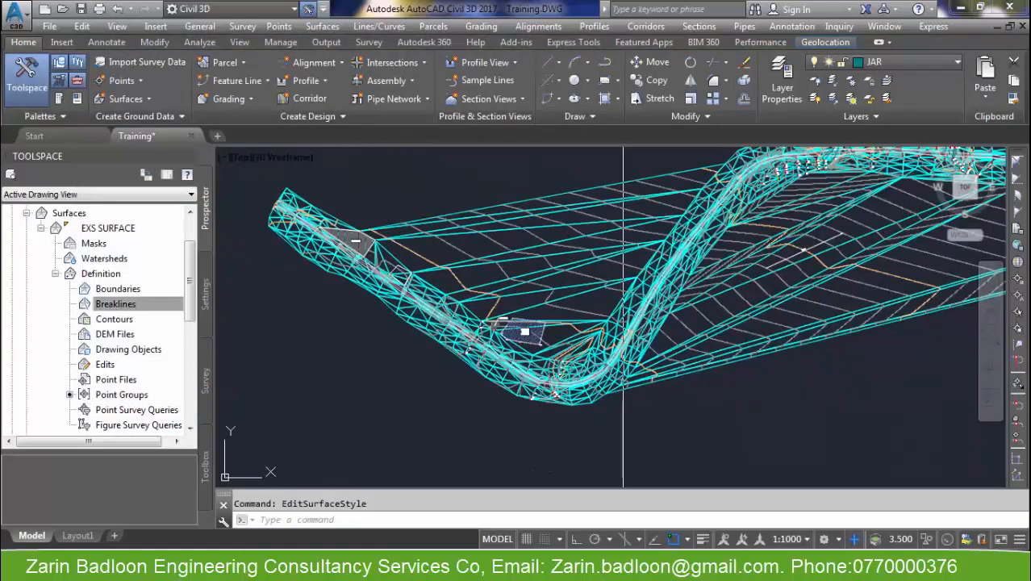
- Examine how the surface triangles of EXS SURFACE connect across the road and its edge lines
scroll(646, 297, "up", 9)
middle_click_drag(706, 368, 615, 308)
scroll(609, 323, "up", 4)
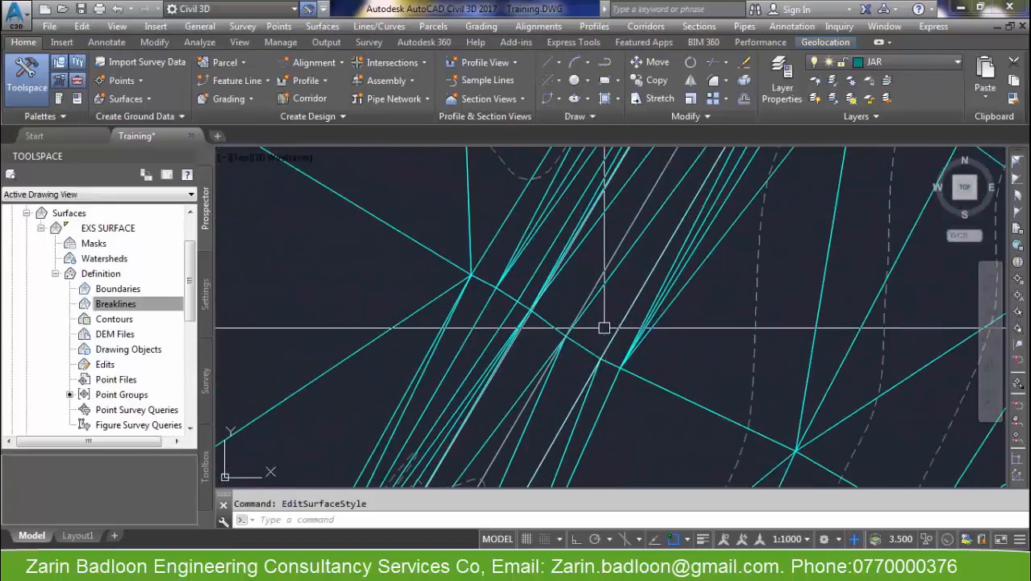
left_click(609, 278)
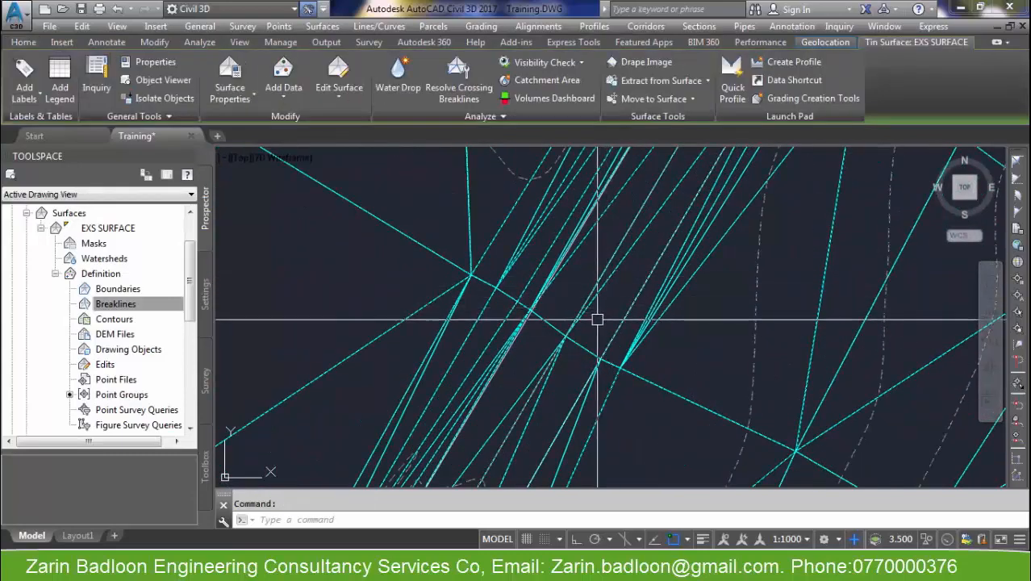
scroll(601, 331, "down", 6)
middle_click_drag(619, 330, 640, 322)
middle_click_drag(610, 394, 689, 266)
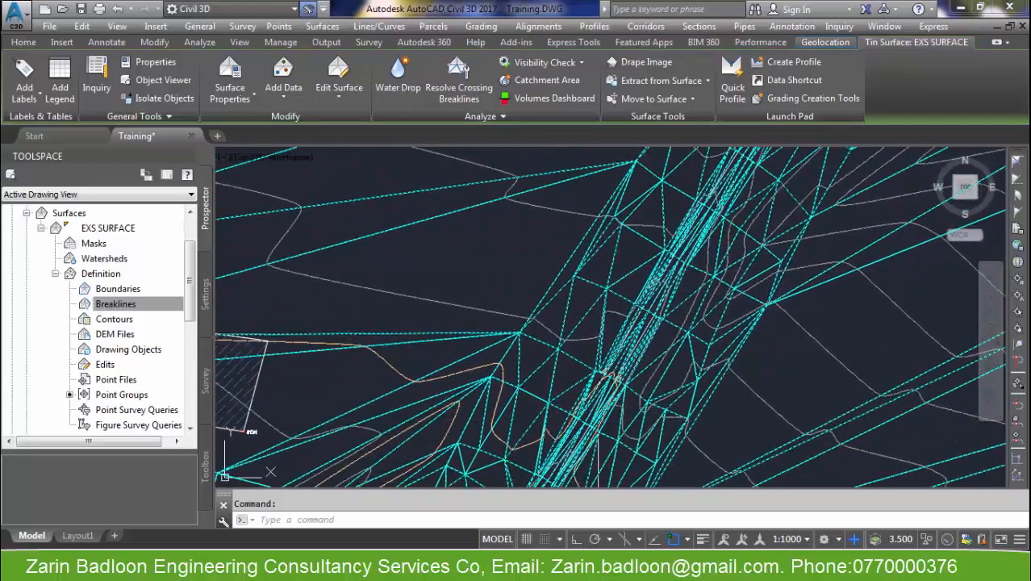
scroll(617, 379, "up", 3)
scroll(631, 292, "up", 2)
key("Escape")
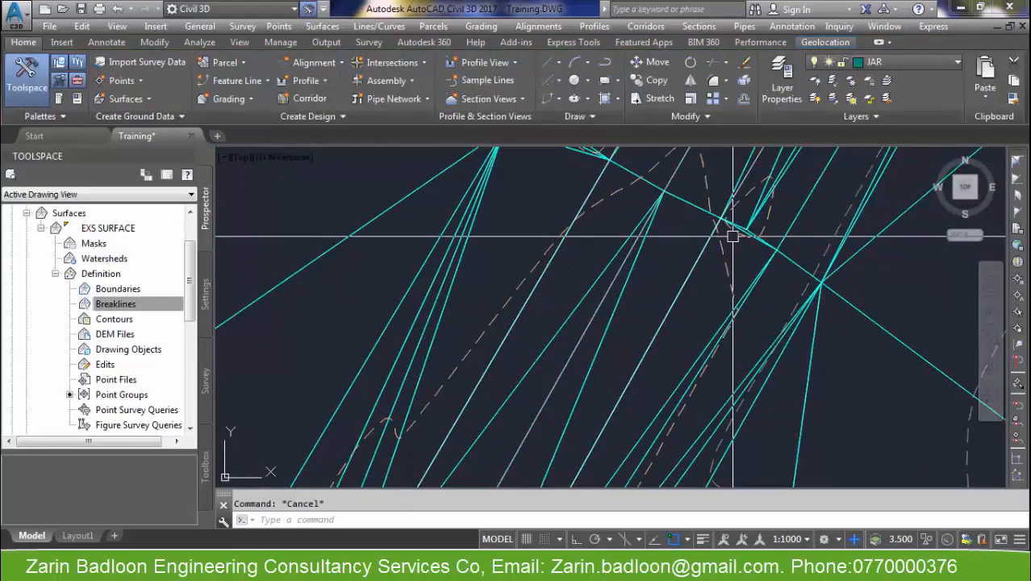
scroll(731, 236, "down", 2)
middle_click_drag(707, 230, 683, 198)
middle_click_drag(517, 389, 604, 234)
scroll(696, 264, "down", 2)
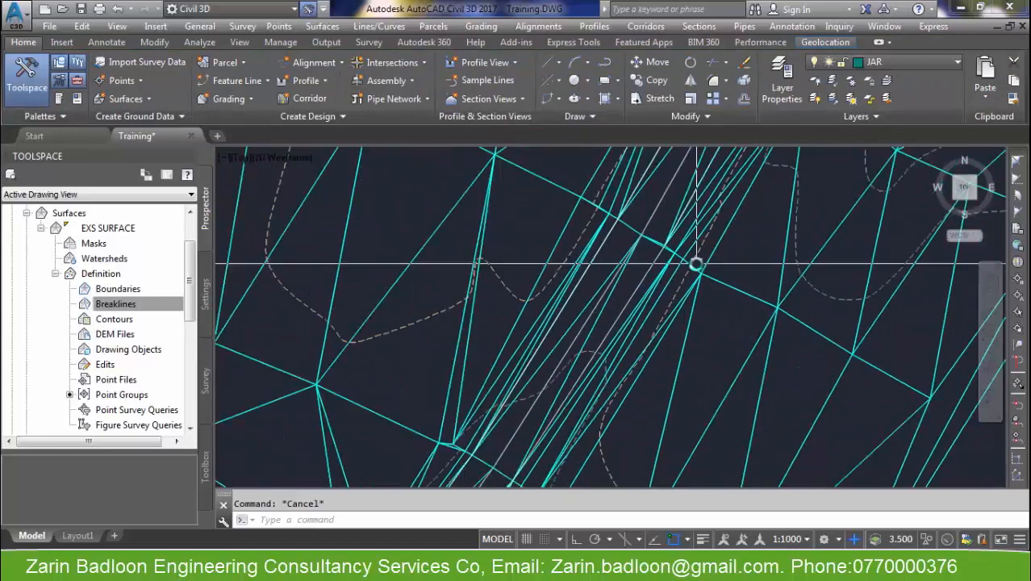
scroll(696, 263, "down", 2)
scroll(524, 400, "up", 3)
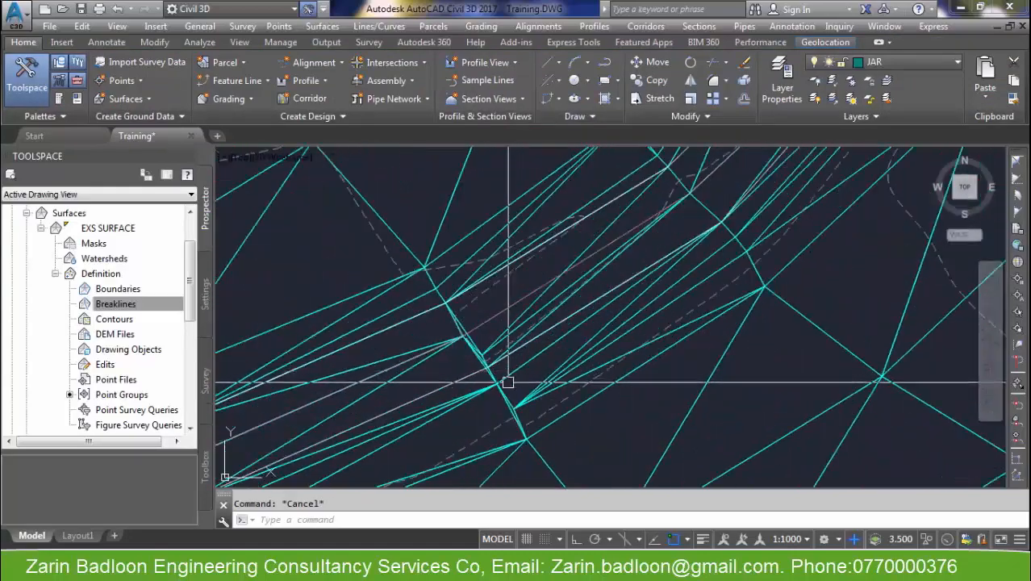
- Select the road's center polyline and the adjacent edge line, and examine where surface triangles cross them
left_click(483, 323)
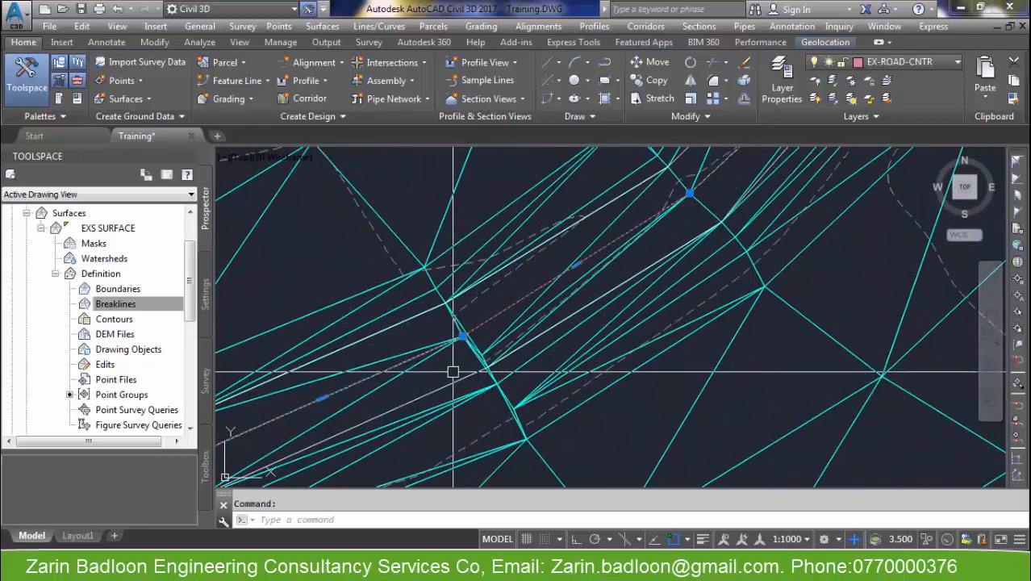
scroll(567, 276, "up", 4)
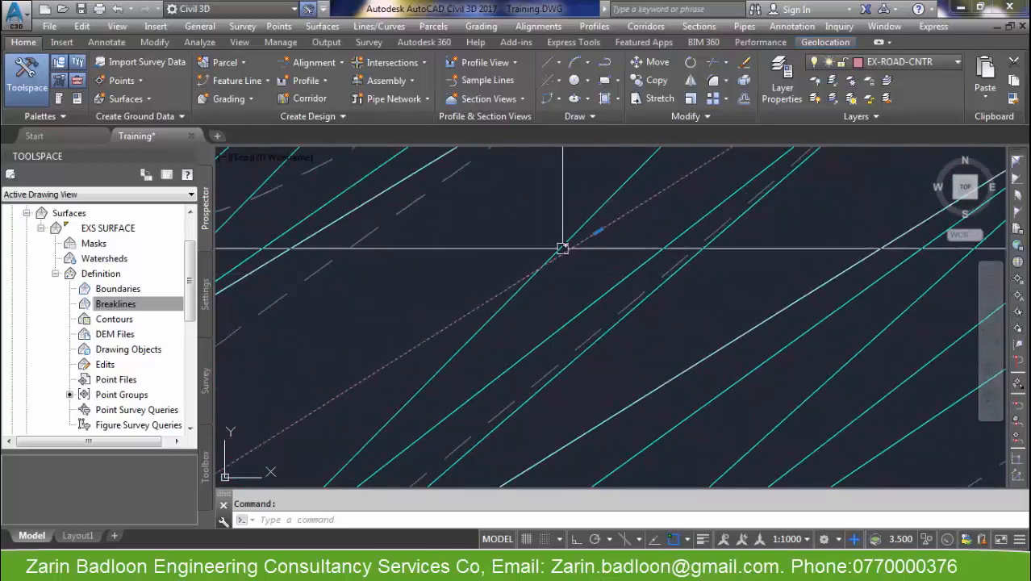
scroll(478, 298, "down", 3)
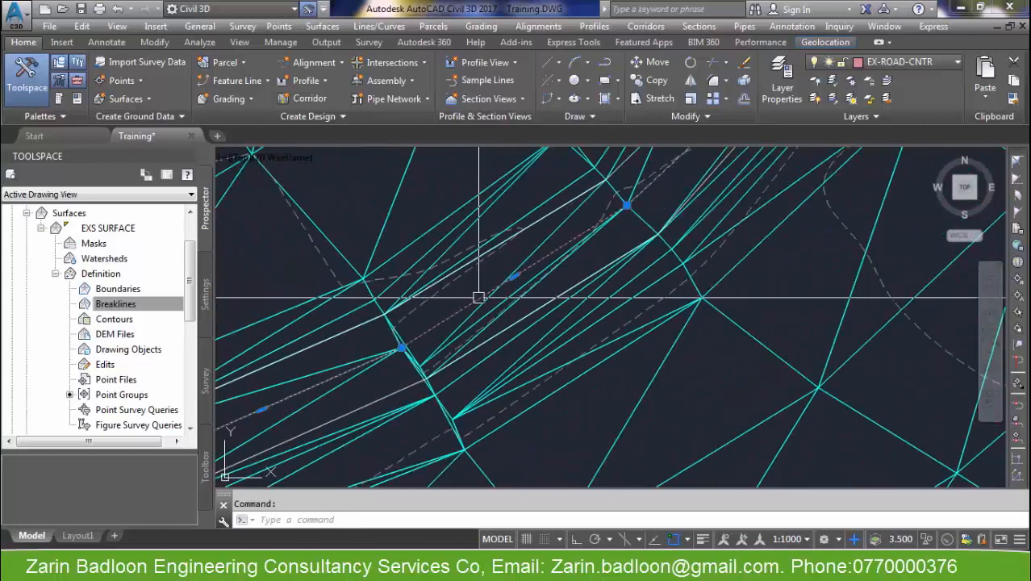
mouse_move(606, 333)
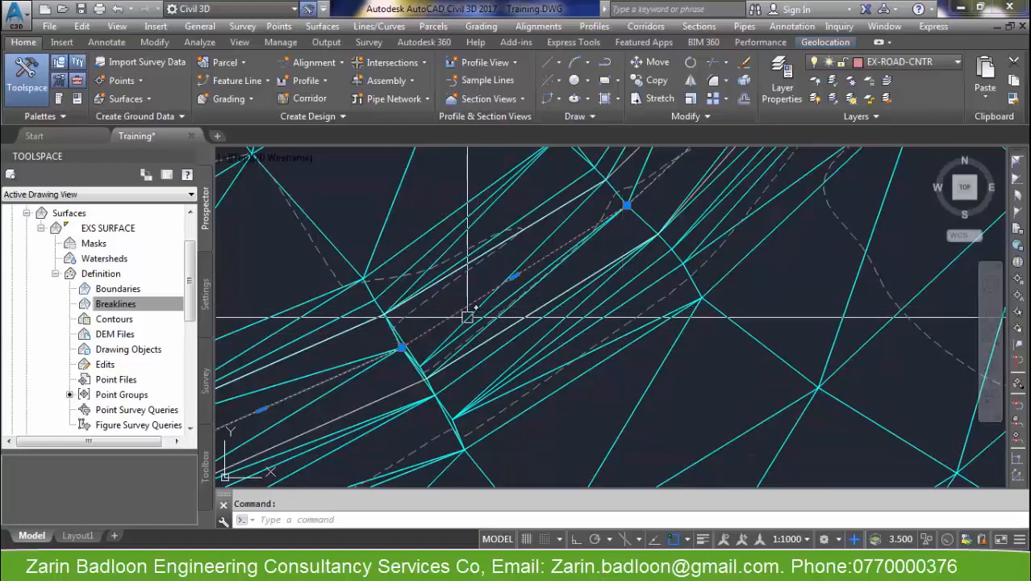
scroll(486, 297, "up", 2)
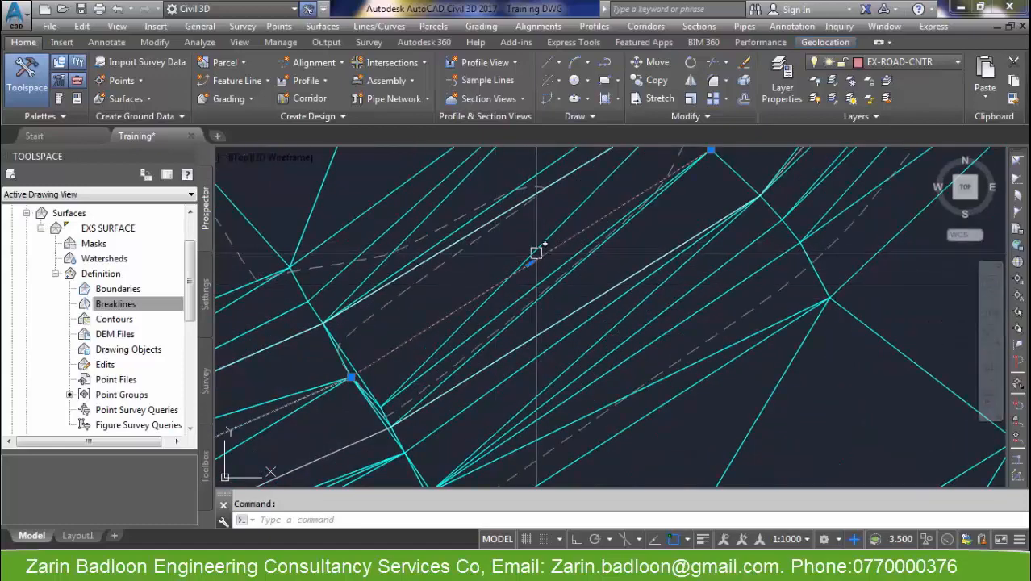
middle_click_drag(521, 380, 585, 260)
middle_click_drag(516, 347, 784, 260)
middle_click_drag(473, 422, 603, 321)
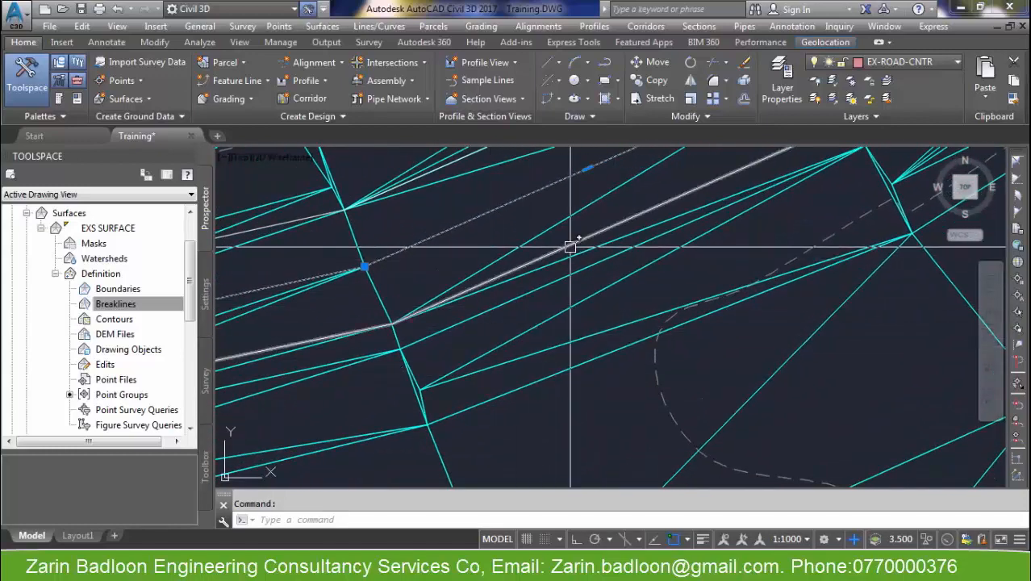
scroll(500, 371, "down", 2)
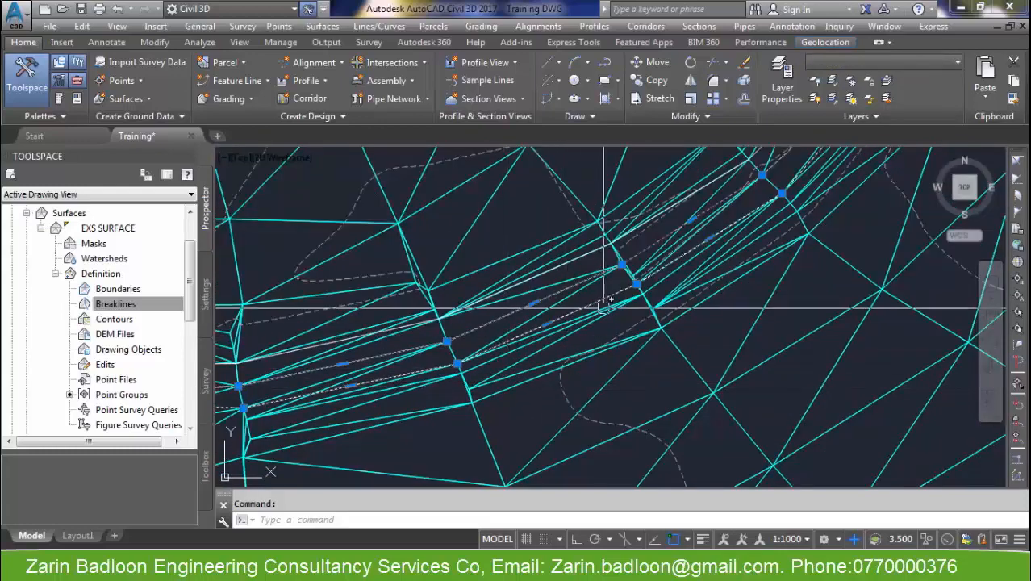
scroll(638, 294, "up", 2)
scroll(569, 353, "down", 2)
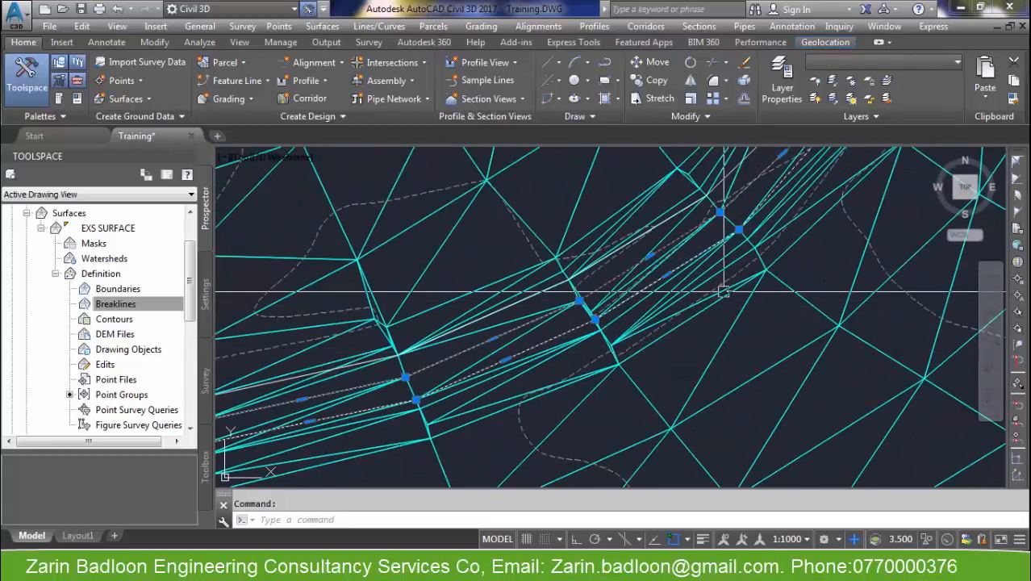
middle_click_drag(714, 260, 629, 388, "shift")
scroll(683, 340, "up", 3)
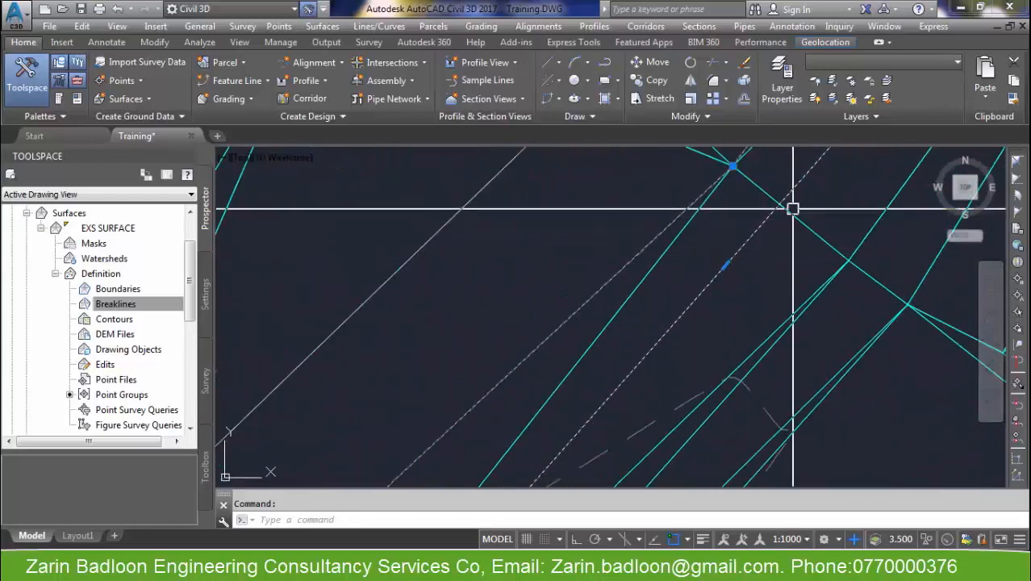
mouse_move(727, 282)
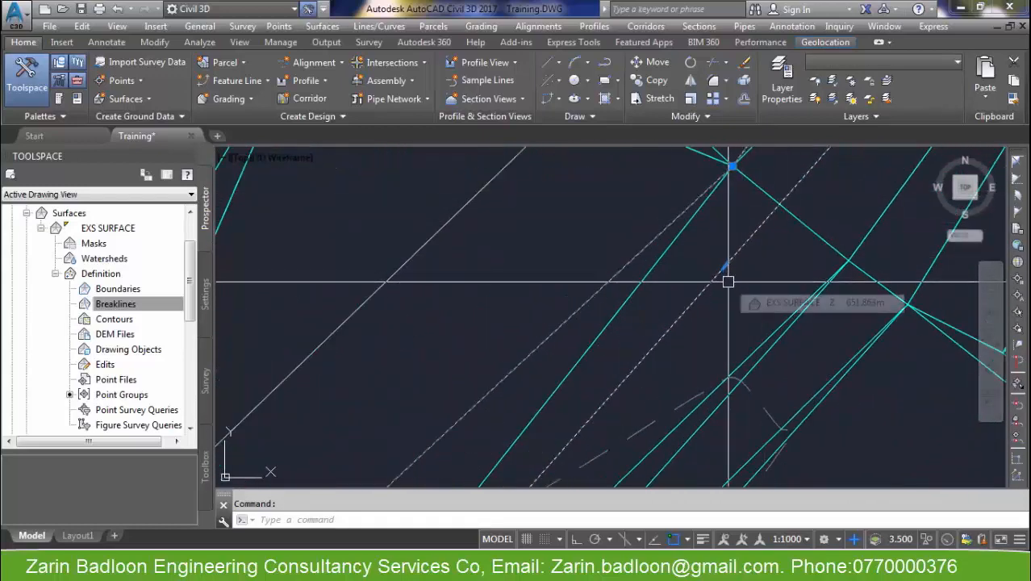
key("Escape")
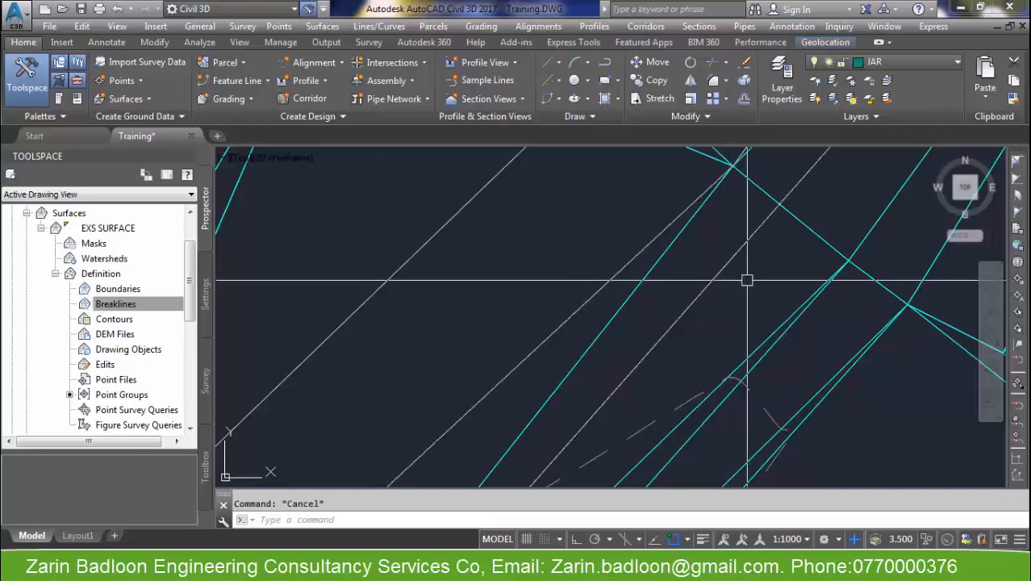
scroll(694, 379, "down", 4)
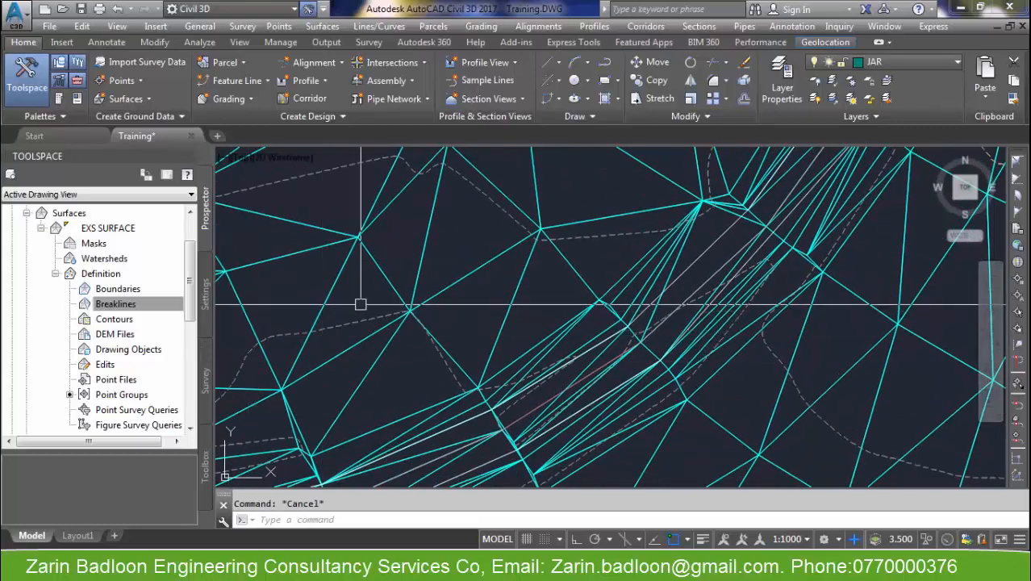
scroll(306, 299, "down", 3)
right_click(123, 307)
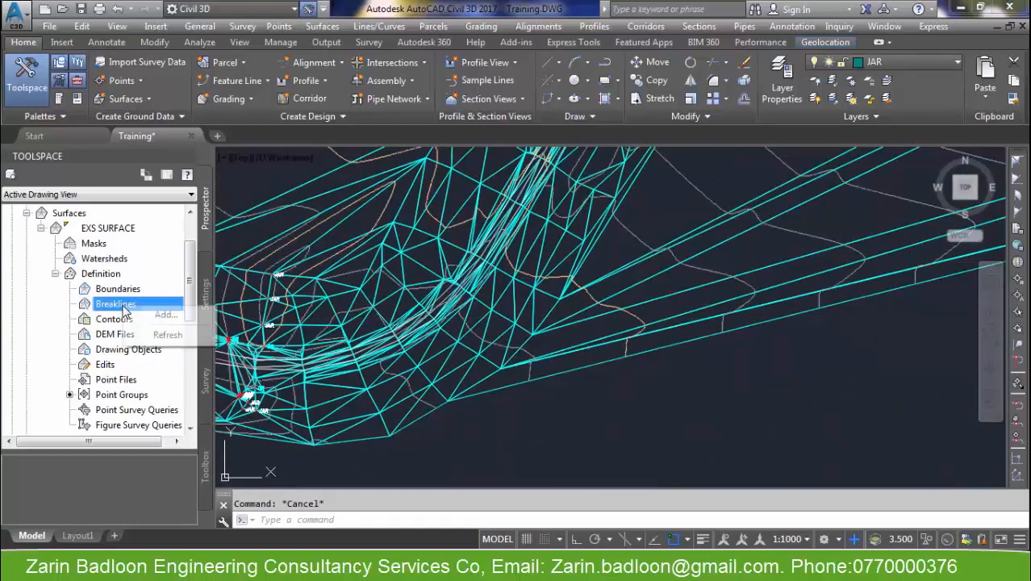
left_click(158, 309)
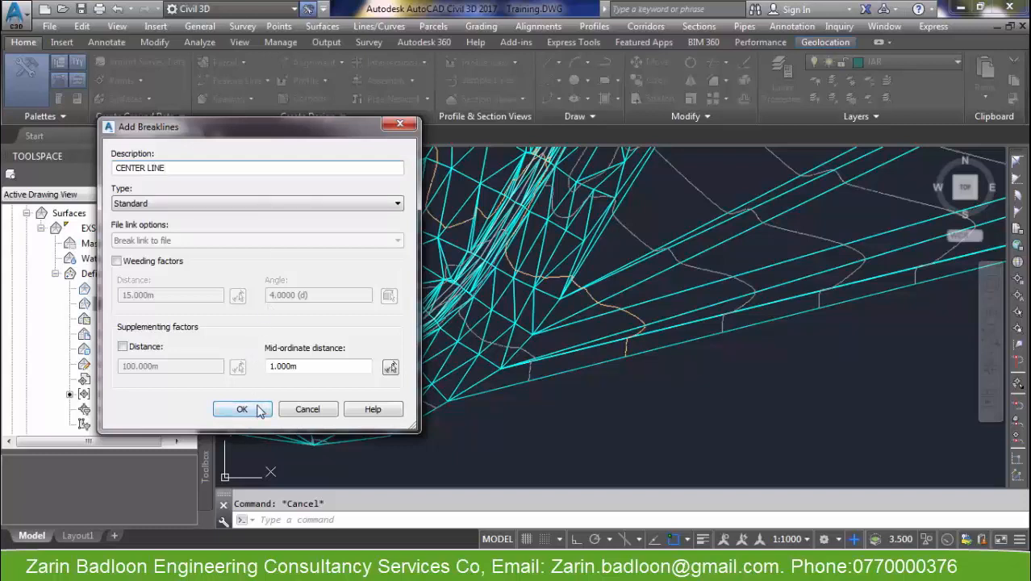
left_click(308, 409)
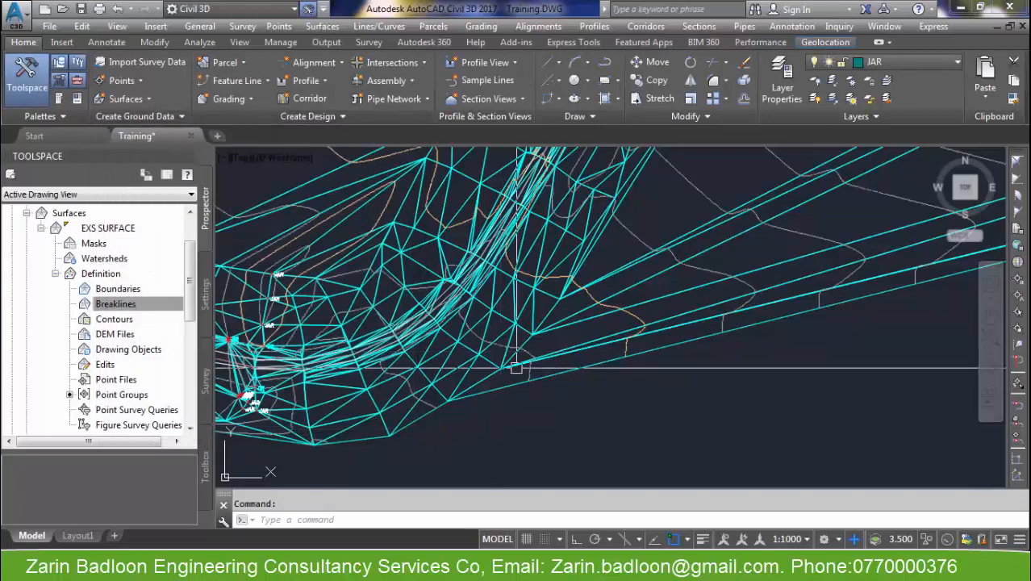
- Turn off Triangles in the display settings of EXS SURFACE's EXISTING style and accept the style
left_click(483, 376)
right_click(483, 377)
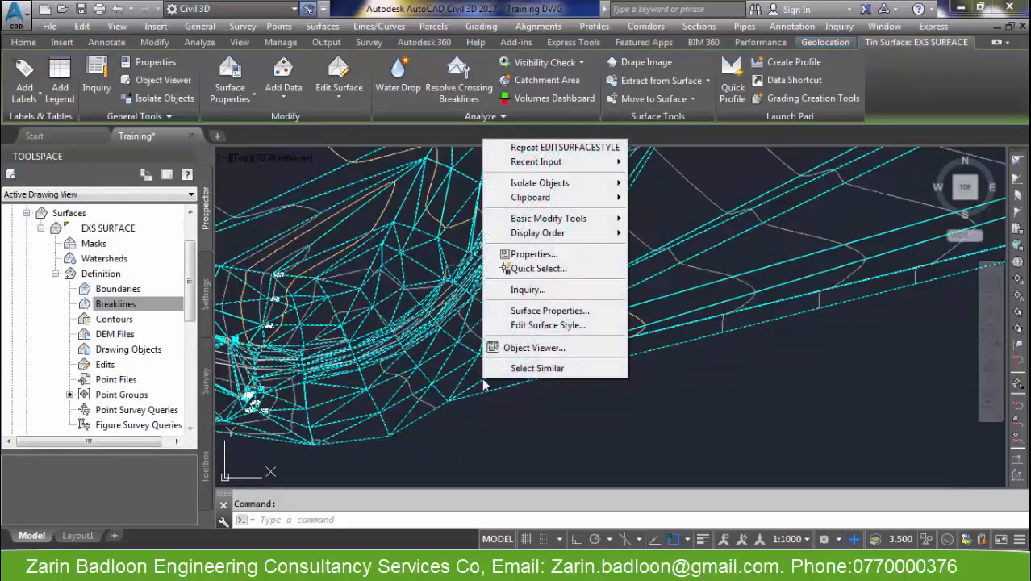
left_click(549, 325)
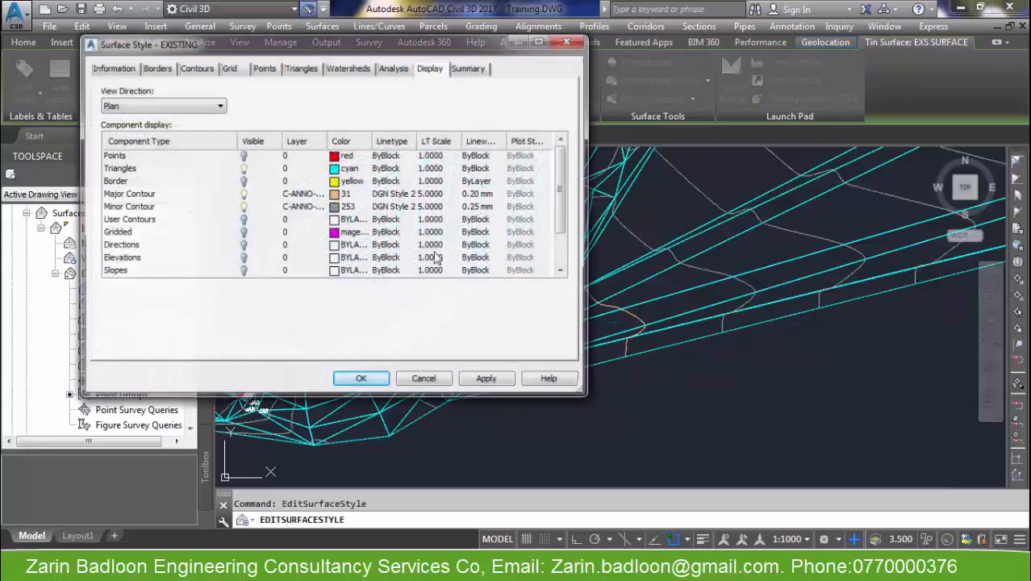
left_click(243, 169)
left_click(362, 380)
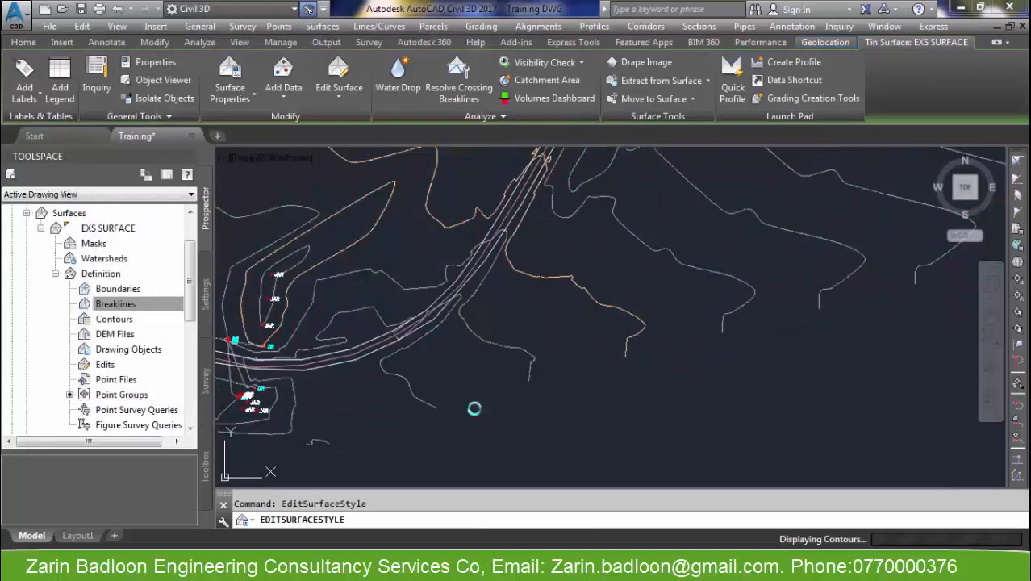
scroll(595, 477, "down", 4)
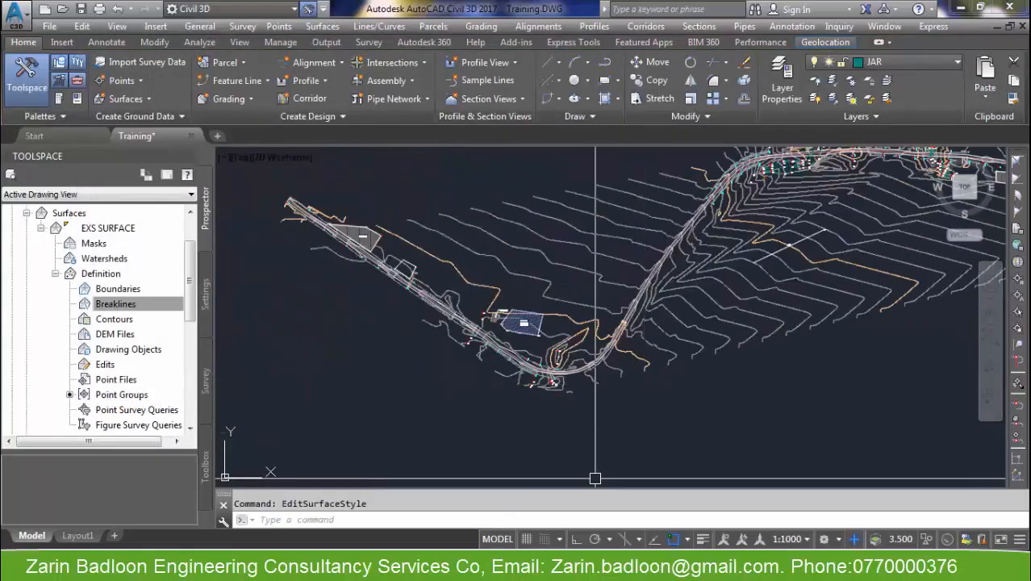
- Select the road's center polyline and view its full course along the contours
left_click(544, 566)
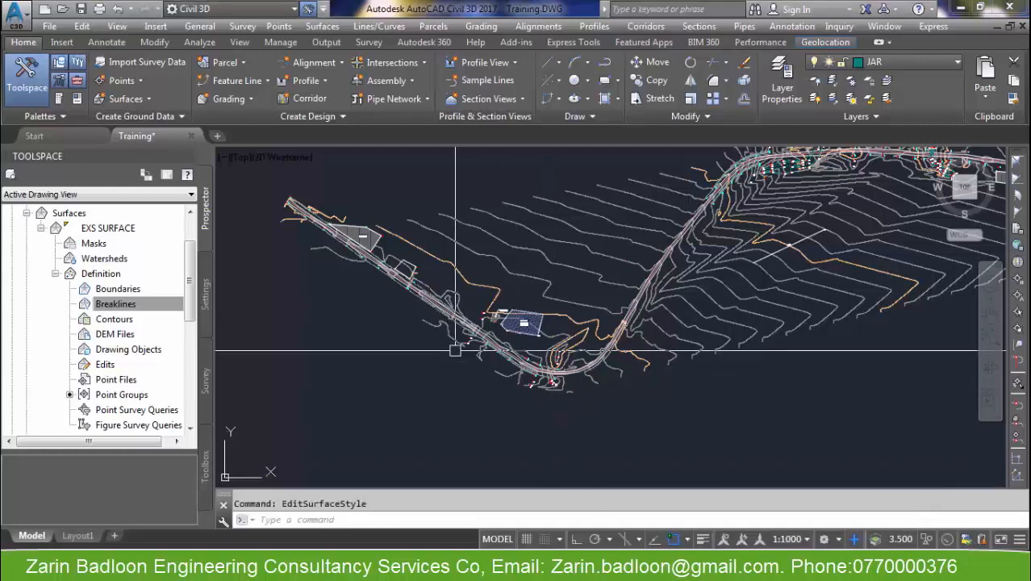
scroll(437, 311, "up", 5)
left_click(518, 252)
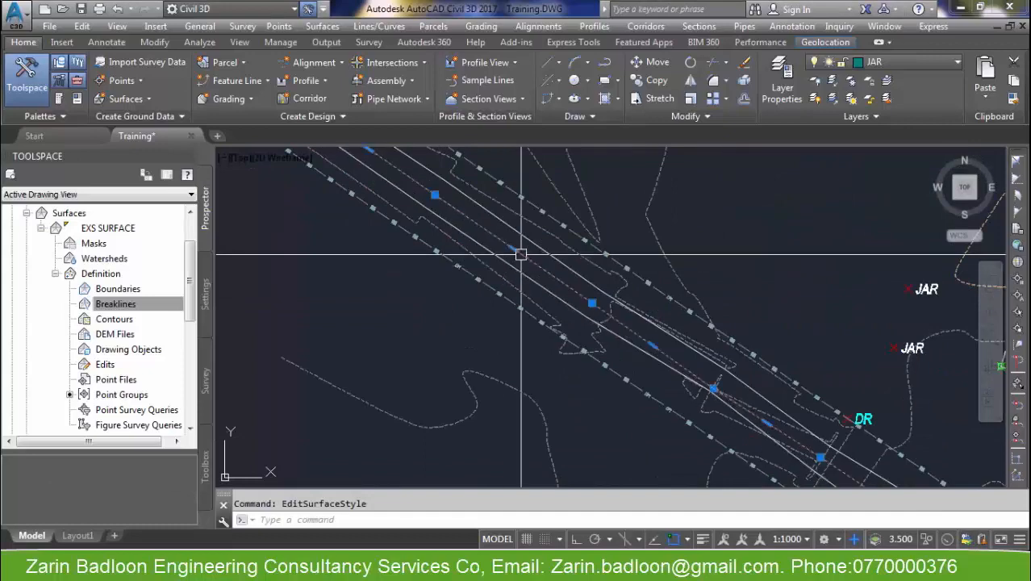
scroll(517, 289, "down", 5)
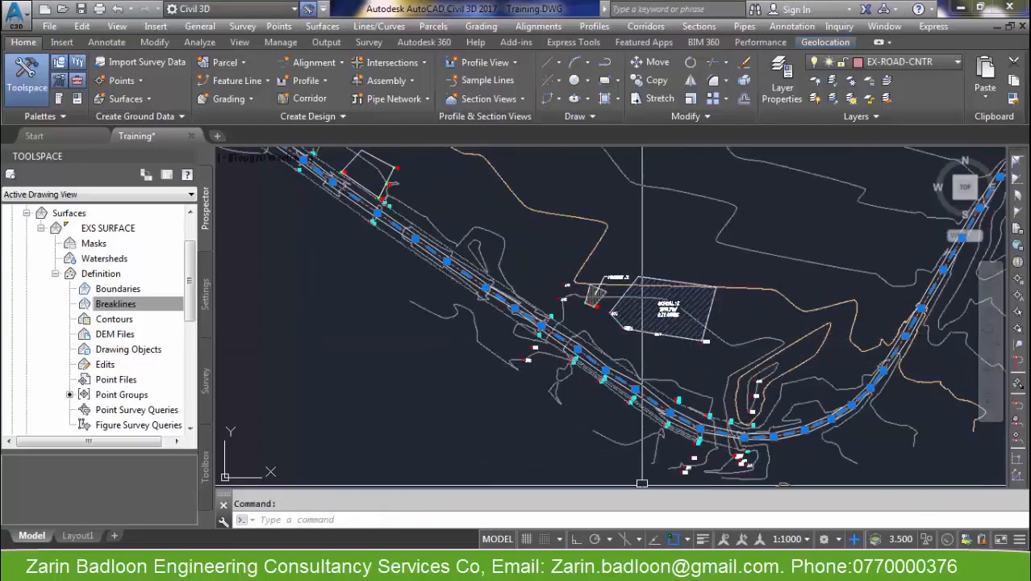
left_click(640, 565)
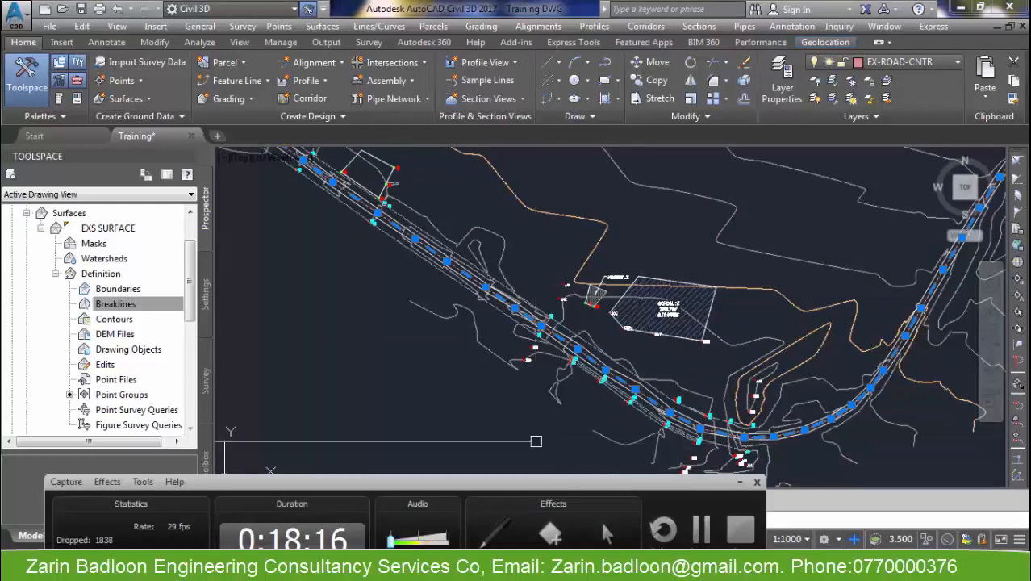
left_click_drag(601, 486, 674, 546)
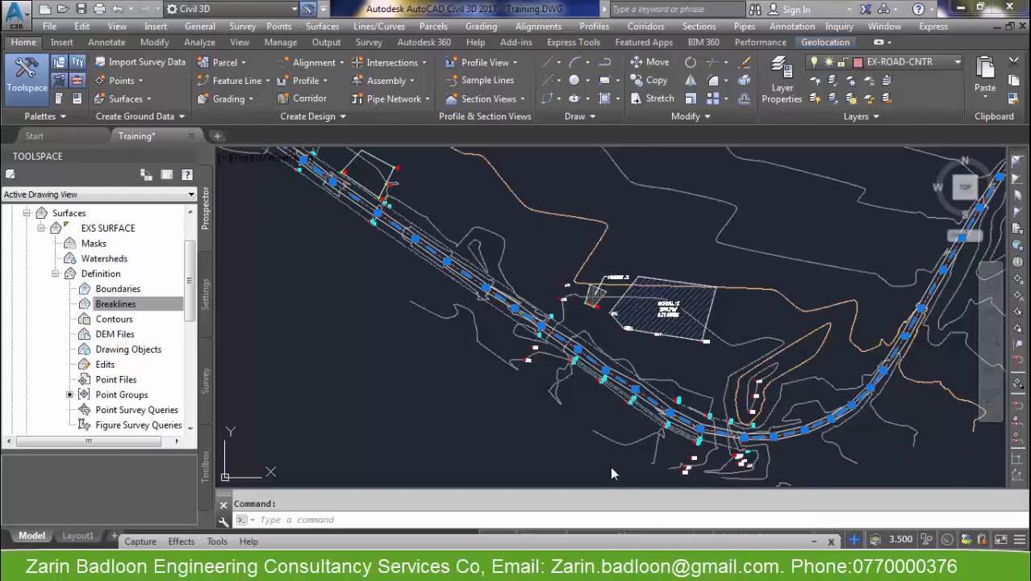
right_click(605, 432)
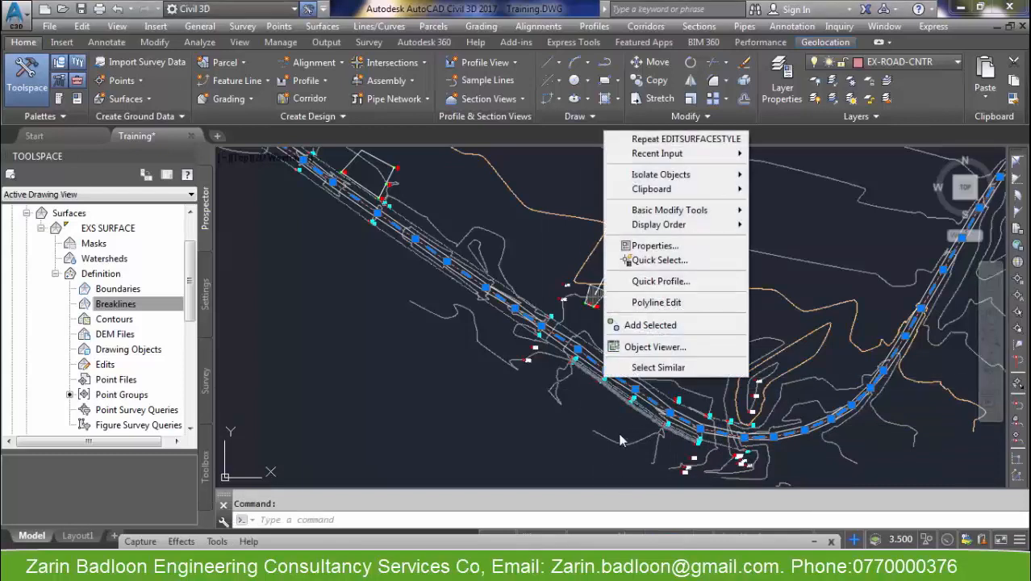
left_click(518, 443)
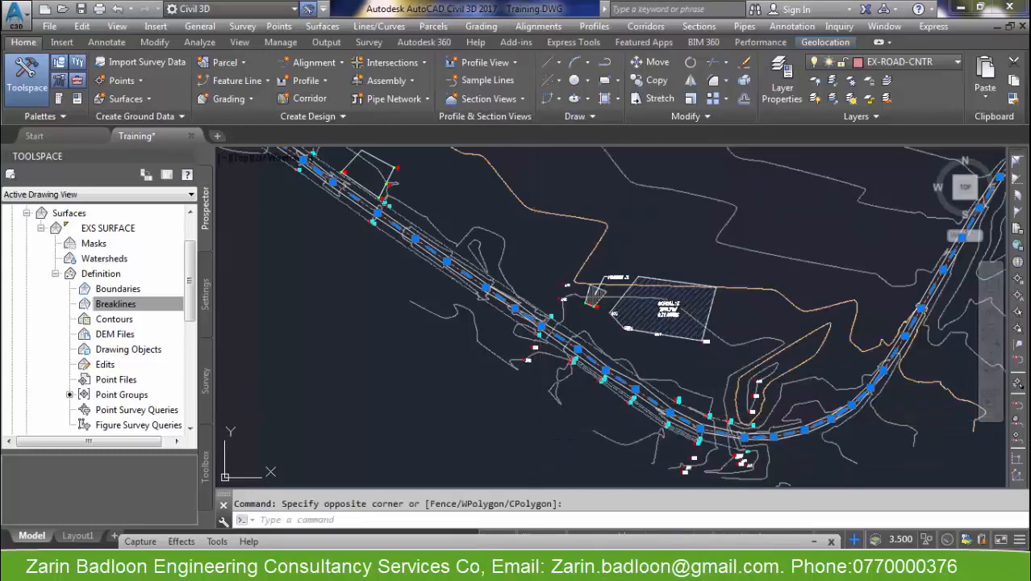
- Add the selected road center polyline to EXS SURFACE as a Proximity breakline with the description CENTER LINE
middle_click_drag(836, 428, 576, 477)
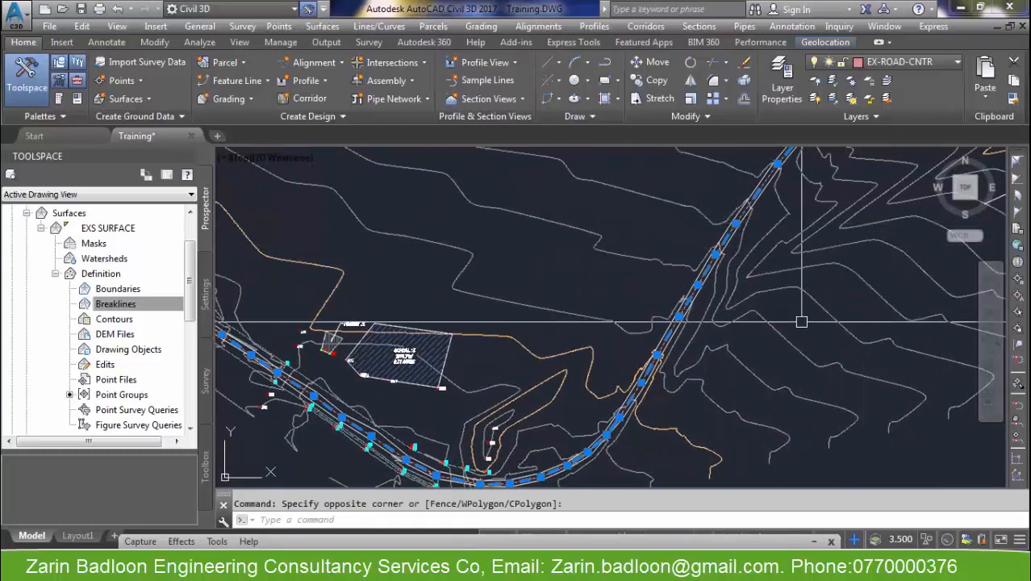
scroll(797, 323, "down", 5)
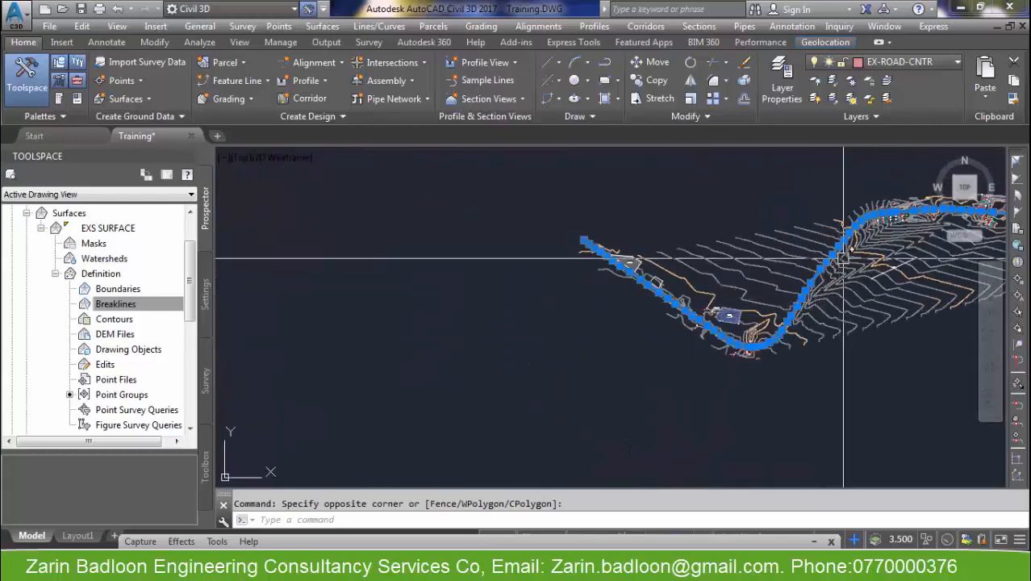
right_click(134, 304)
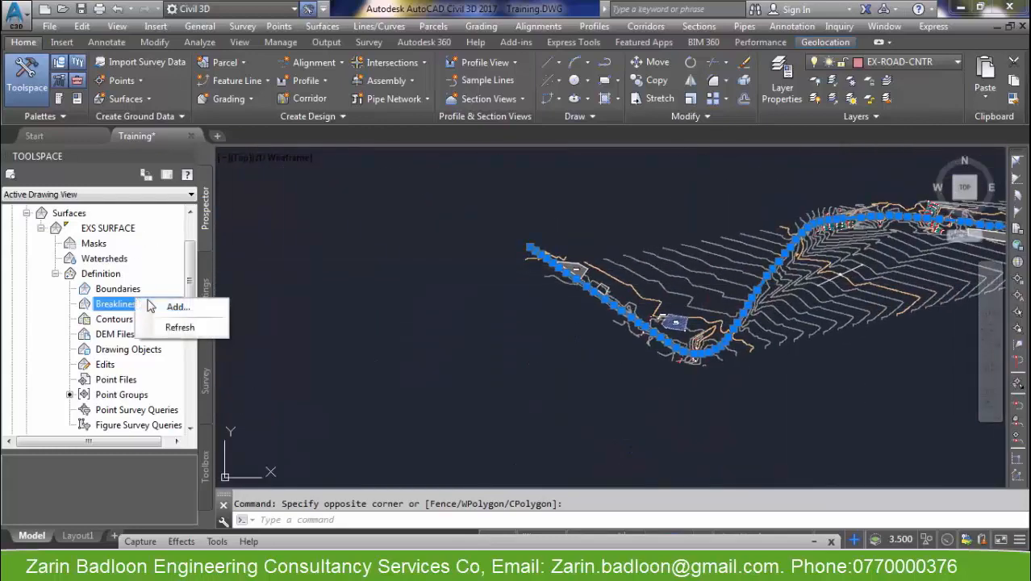
left_click(166, 307)
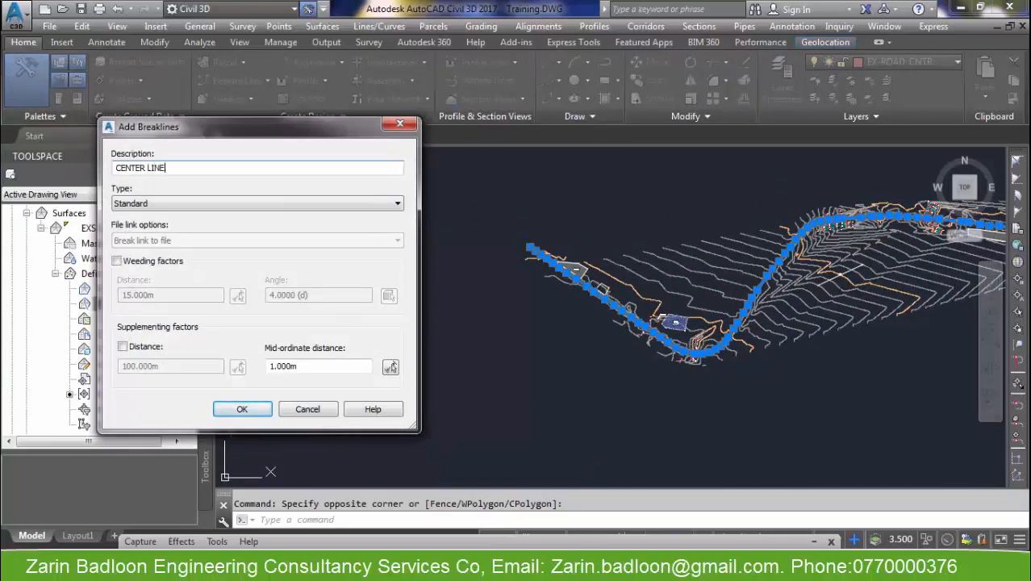
left_click(157, 203)
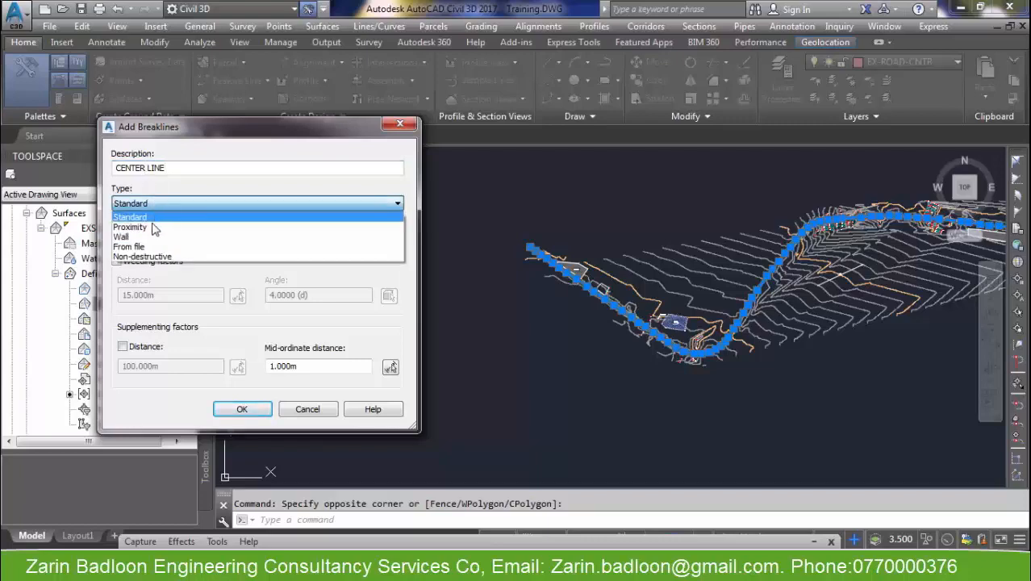
left_click(153, 224)
left_click(242, 409)
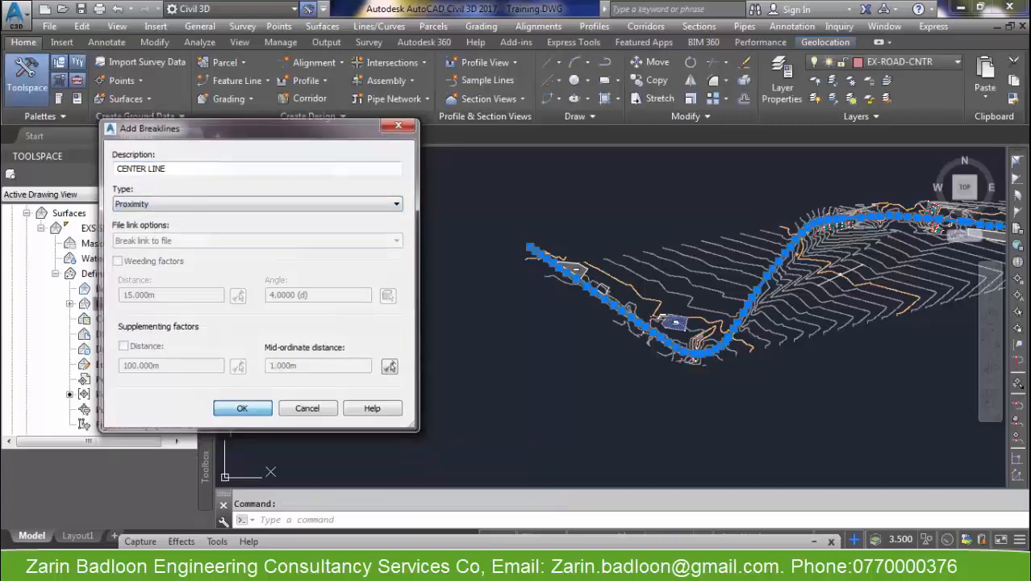
- Select a road edge polyline at the bend and extend the selection to all similar edge polylines
scroll(657, 347, "up", 5)
scroll(660, 355, "up", 2)
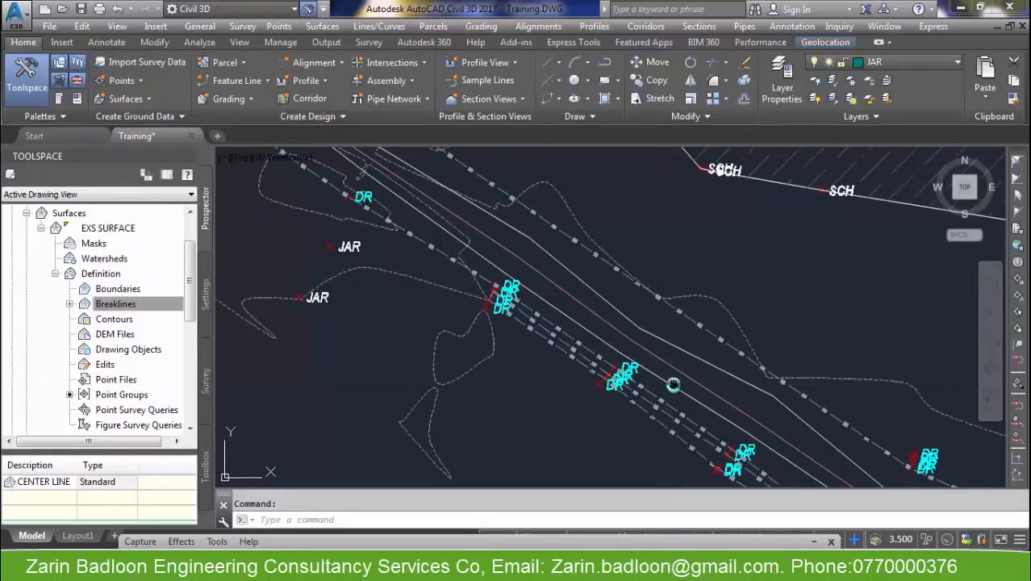
middle_click_drag(673, 383, 451, 270)
scroll(449, 268, "down", 4)
mouse_move(731, 377)
middle_mouse_down()
mouse_move(700, 382)
mouse_move(621, 361)
middle_mouse_up()
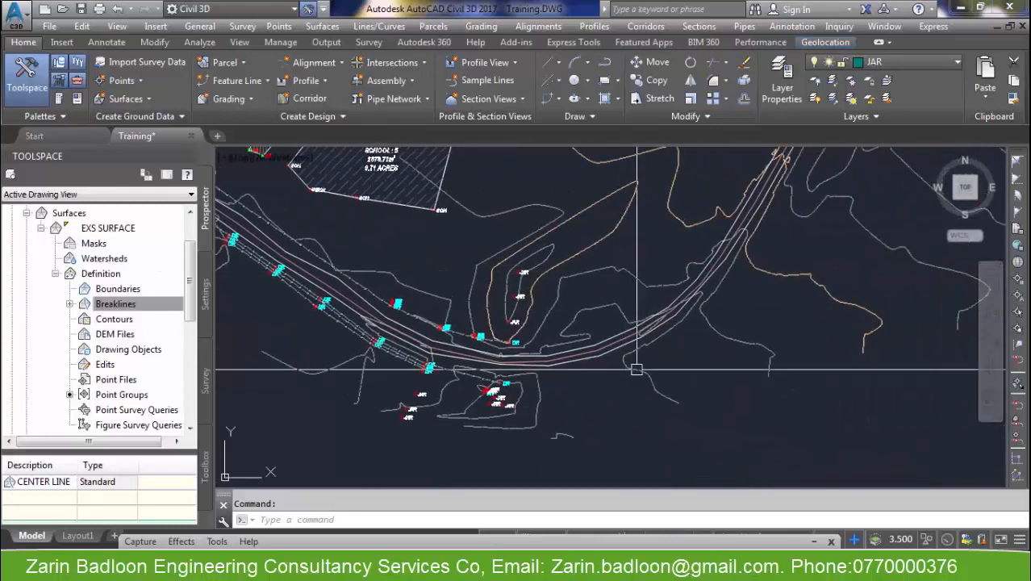
scroll(712, 276, "up", 5)
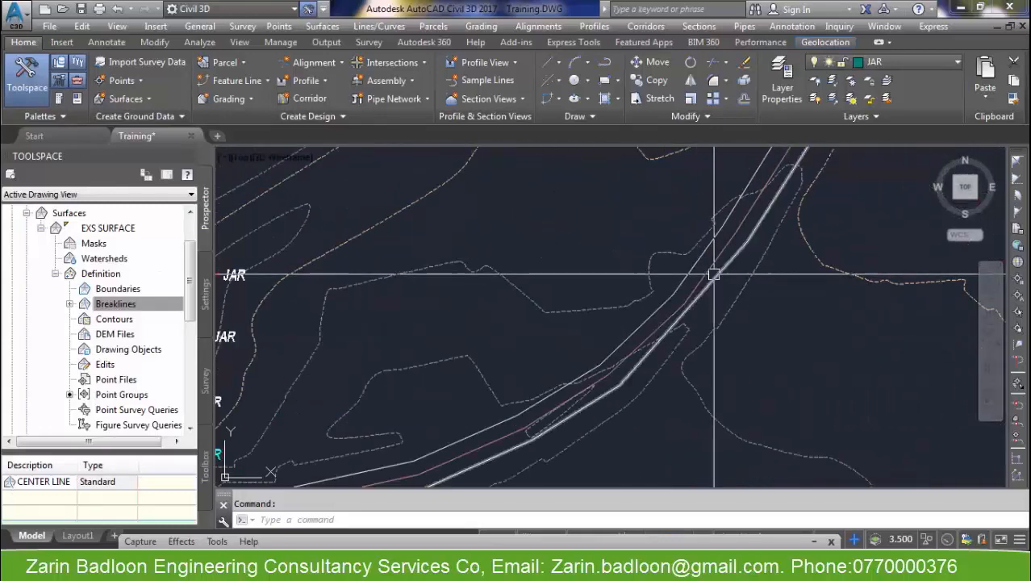
left_click(713, 277)
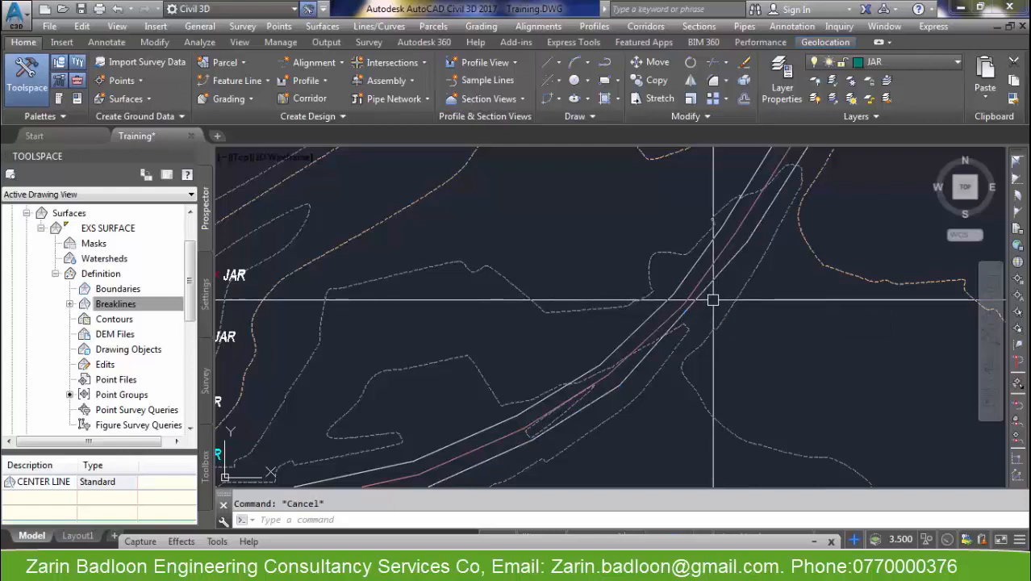
right_click(723, 279)
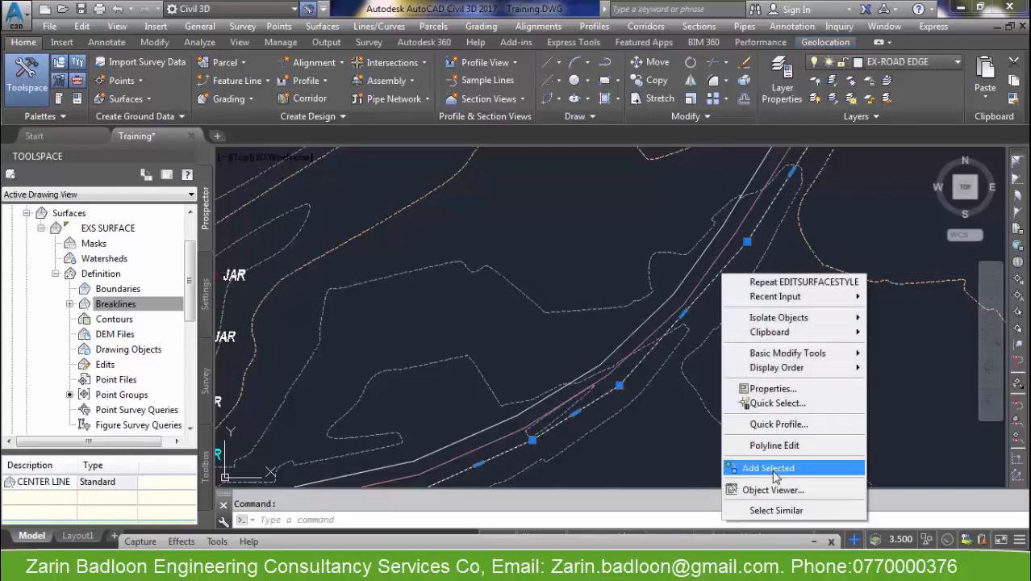
left_click(763, 510)
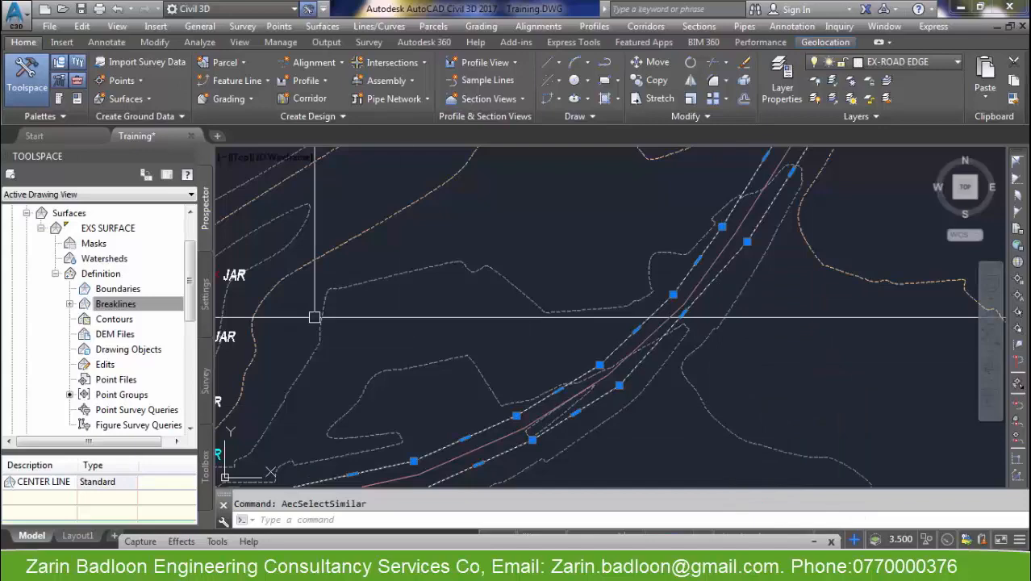
- Add the selected road edge polylines to EXS SURFACE as Proximity breaklines with the description EDGE
right_click(113, 310)
left_click(133, 316)
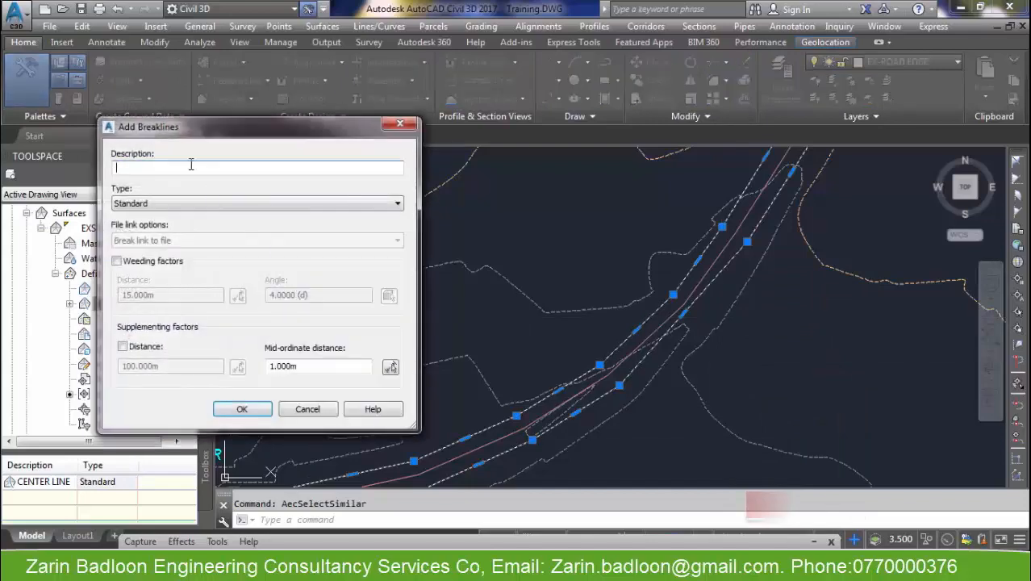
type("EDGE")
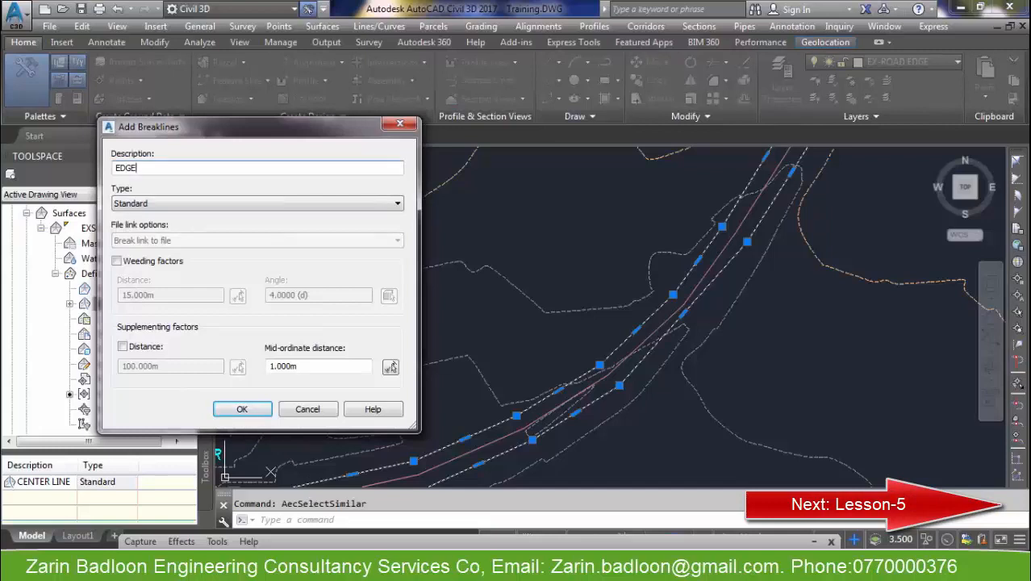
left_click(198, 204)
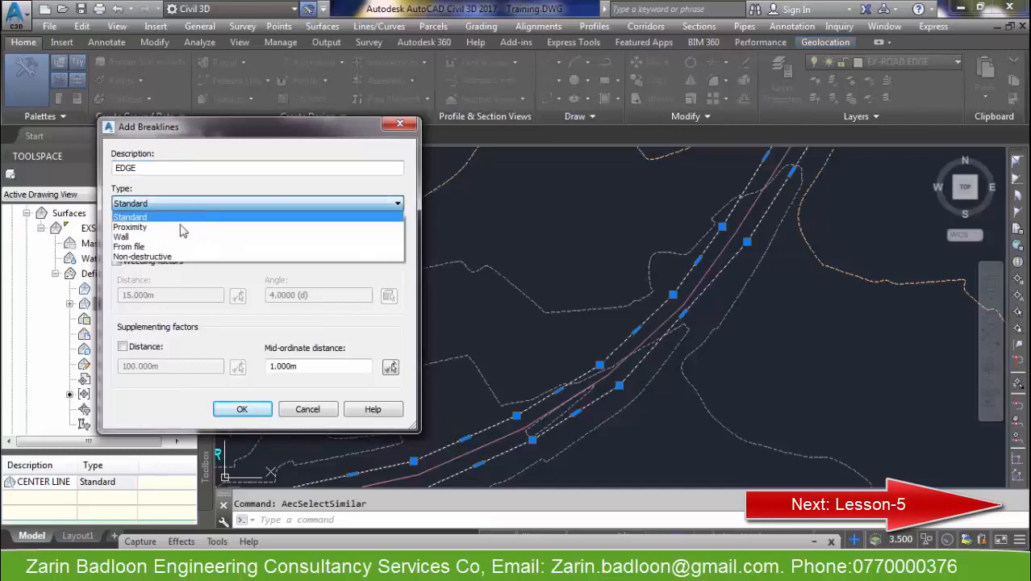
left_click(133, 227)
left_click(242, 409)
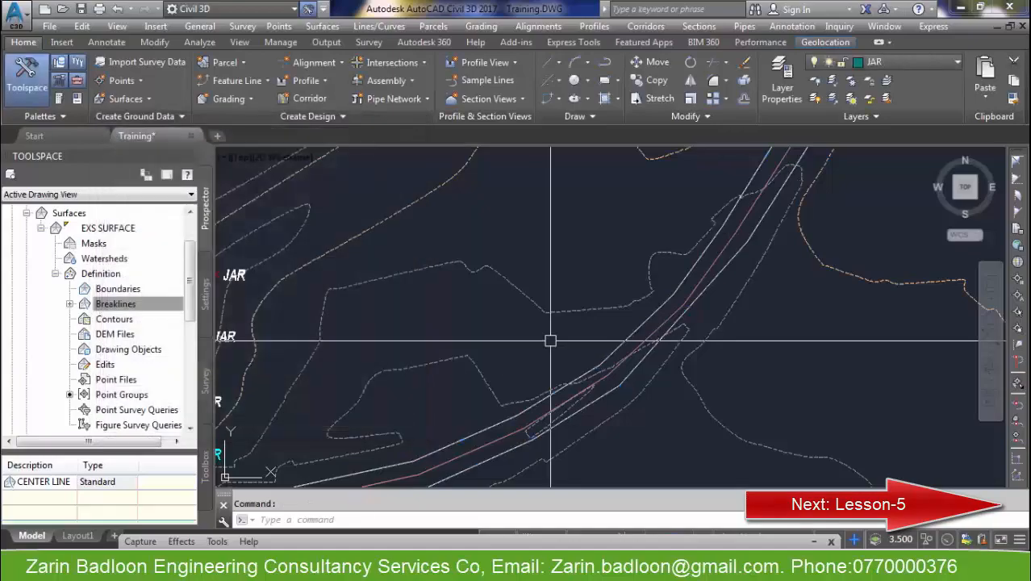